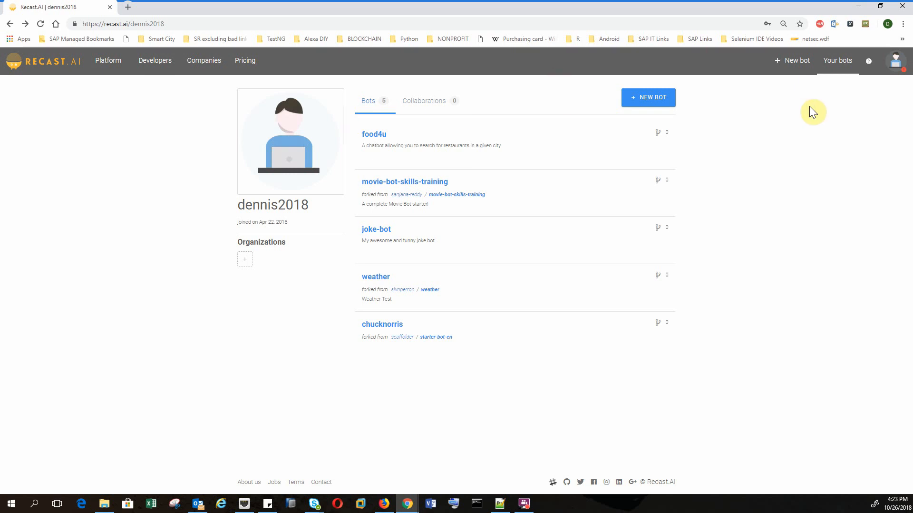
Start a new bot and select the predefined skills Greetings, Small talk, Weather, Customer Satisfaction and Set Alarm
{"action": "left_click", "coordinate": [661, 101]}
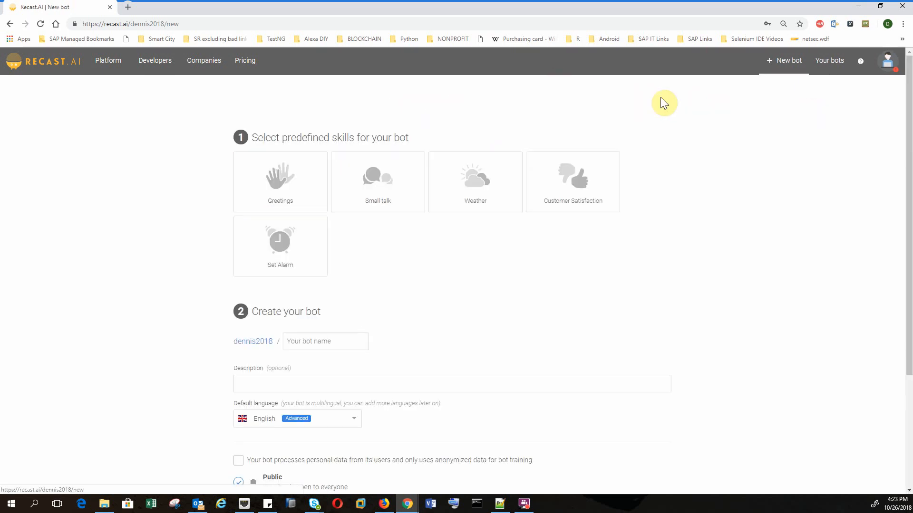
{"action": "left_click", "coordinate": [305, 194]}
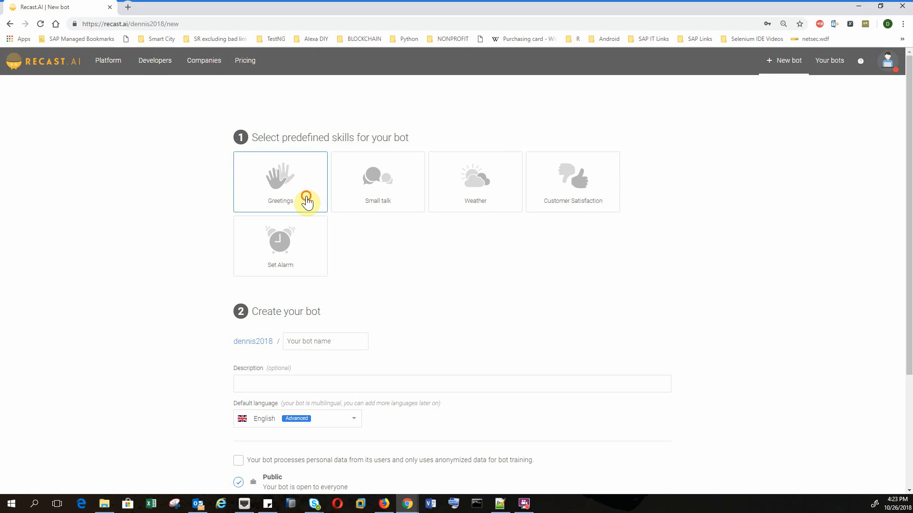
{"action": "left_click", "coordinate": [365, 193]}
{"action": "left_click", "coordinate": [468, 196]}
{"action": "left_click", "coordinate": [591, 197]}
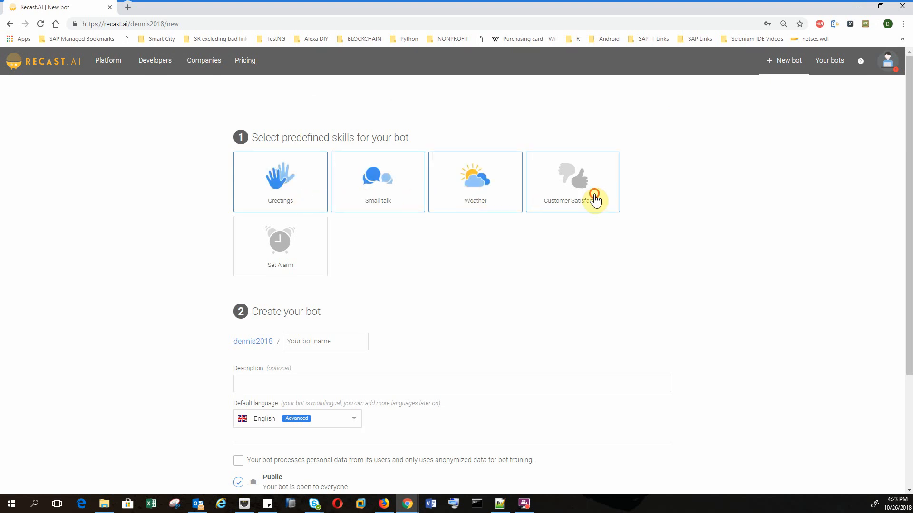
{"action": "left_click", "coordinate": [252, 251]}
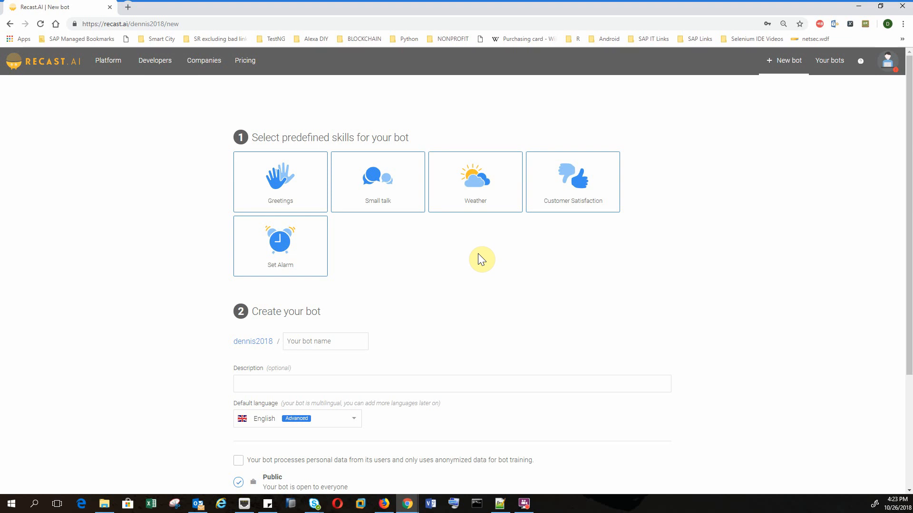
Name the bot food4u_demo and create it as a public bot with English as the default language
{"action": "left_click", "coordinate": [329, 343]}
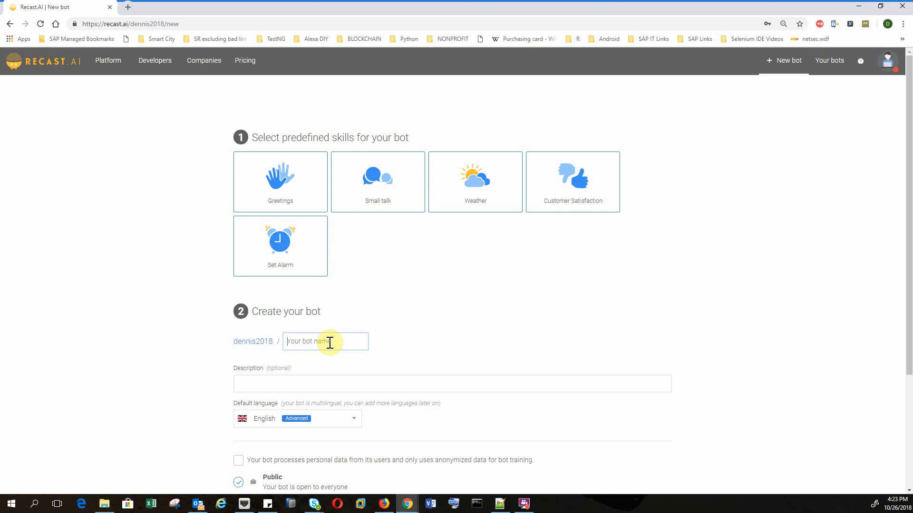
{"action": "type", "text": "FO"}
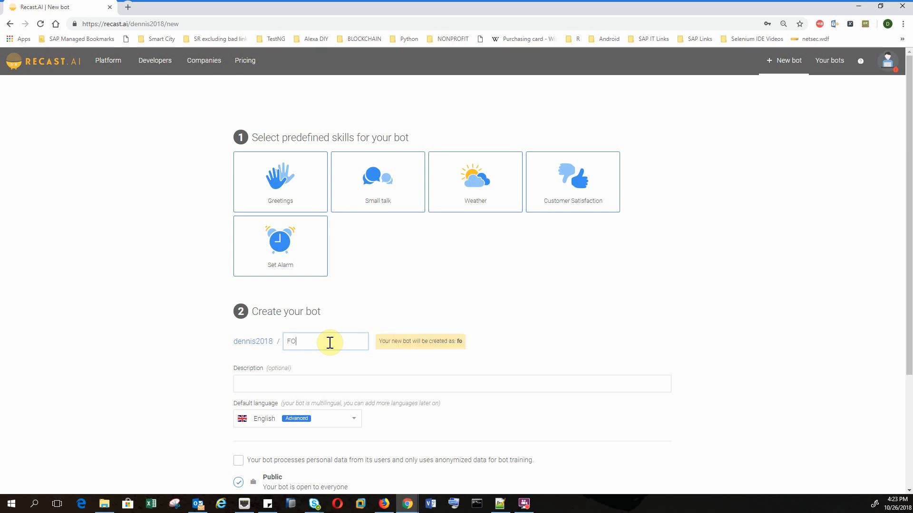
{"action": "key", "text": "BackSpace"}
{"action": "key", "text": "BackSpace"}
{"action": "type", "text": "foo"}
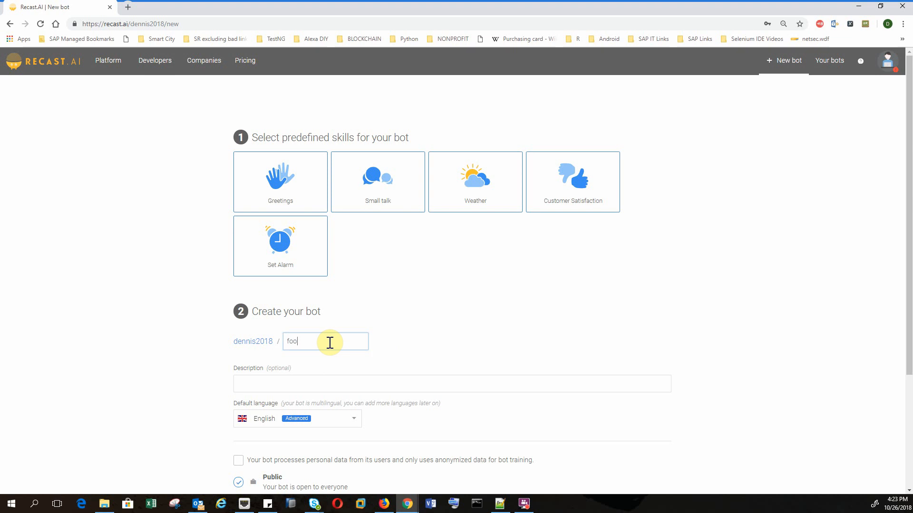
{"action": "type", "text": "d4u_d"}
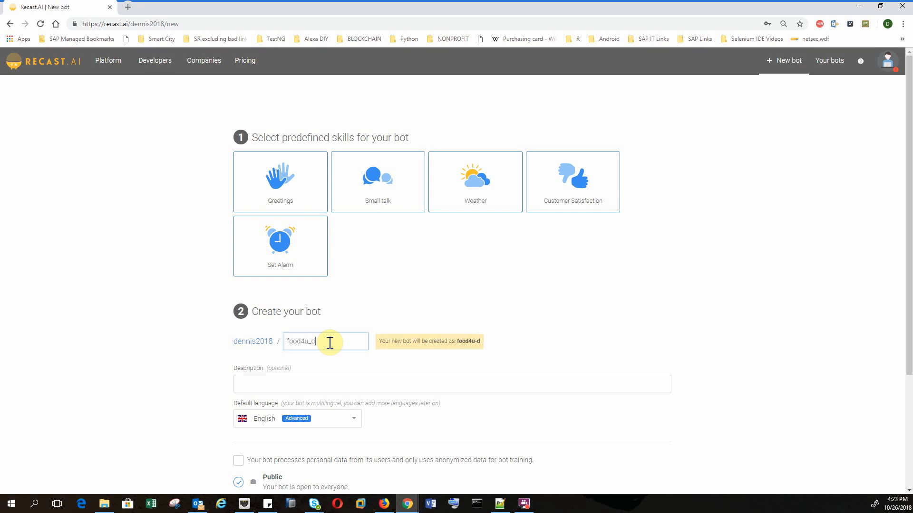
{"action": "type", "text": "emo"}
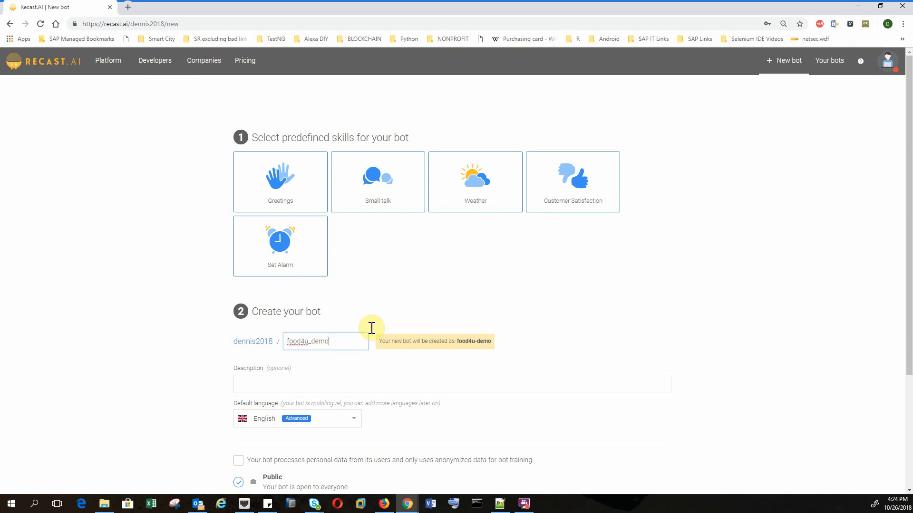
{"action": "scroll", "coordinate": [335, 380], "scroll_direction": "down", "scroll_amount": 2}
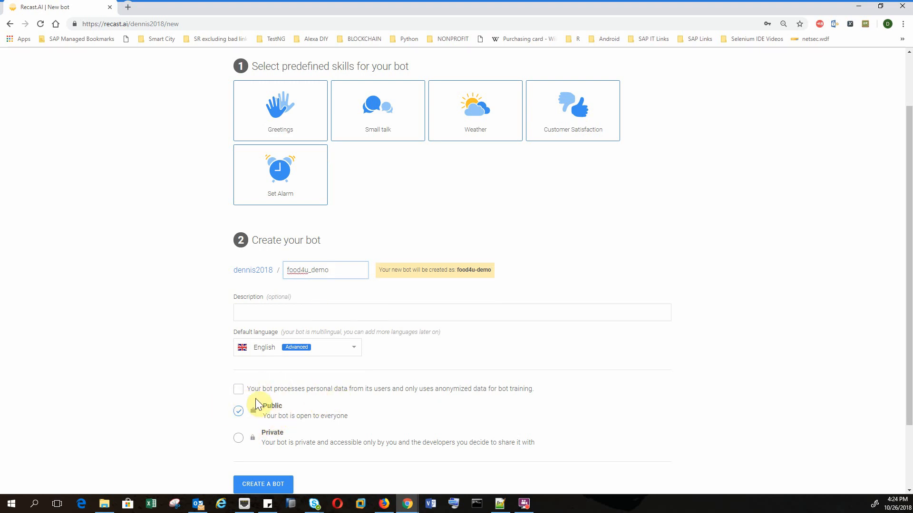
{"action": "scroll", "coordinate": [255, 400], "scroll_direction": "down", "scroll_amount": 2}
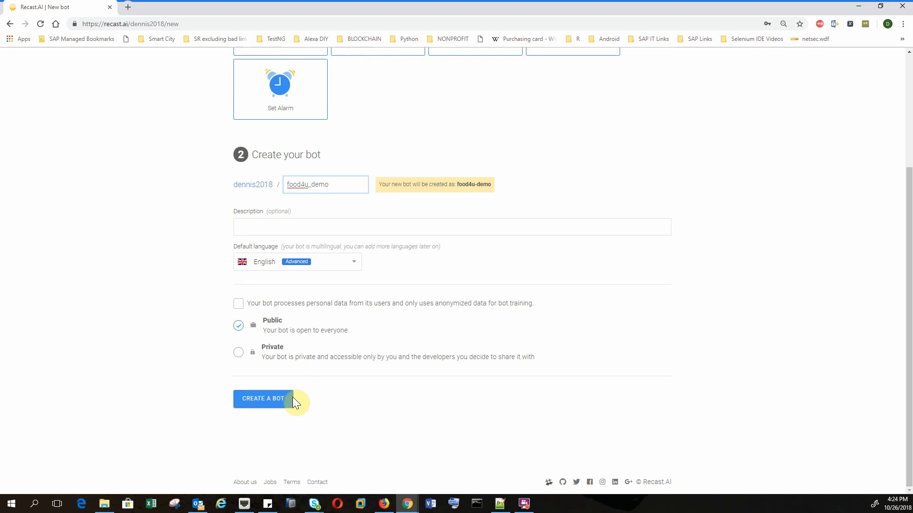
{"action": "scroll", "coordinate": [294, 399], "scroll_direction": "up", "scroll_amount": 1}
{"action": "left_click", "coordinate": [273, 437]}
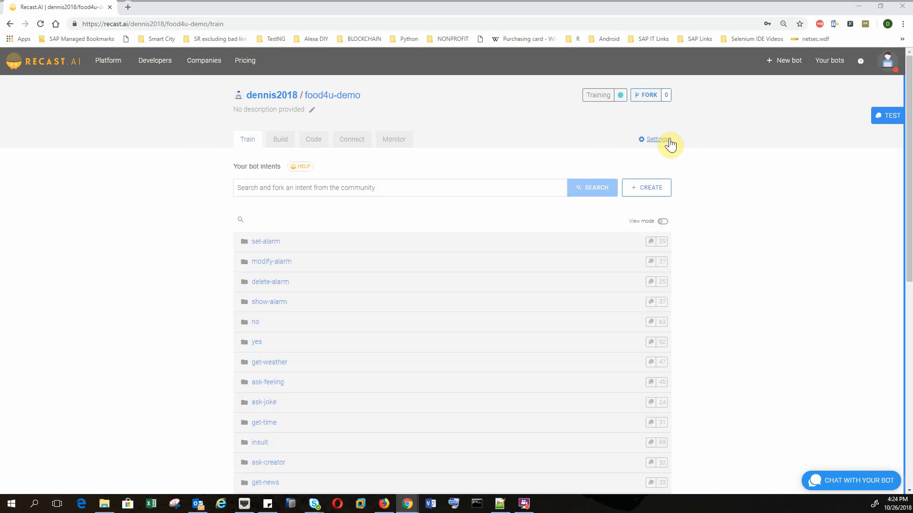
Look through the list of intents that the predefined skills added to the new bot
{"action": "scroll", "coordinate": [215, 290], "scroll_direction": "down", "scroll_amount": 2}
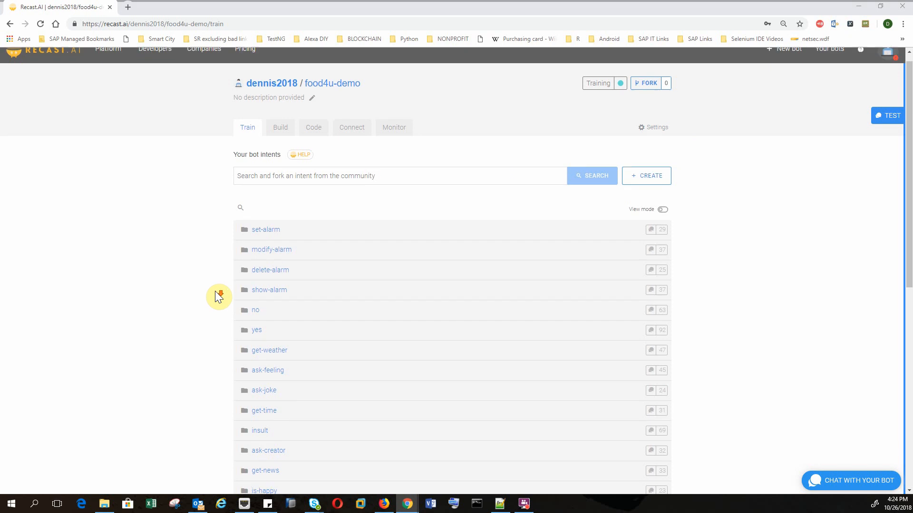
{"action": "scroll", "coordinate": [215, 291], "scroll_direction": "up", "scroll_amount": 2}
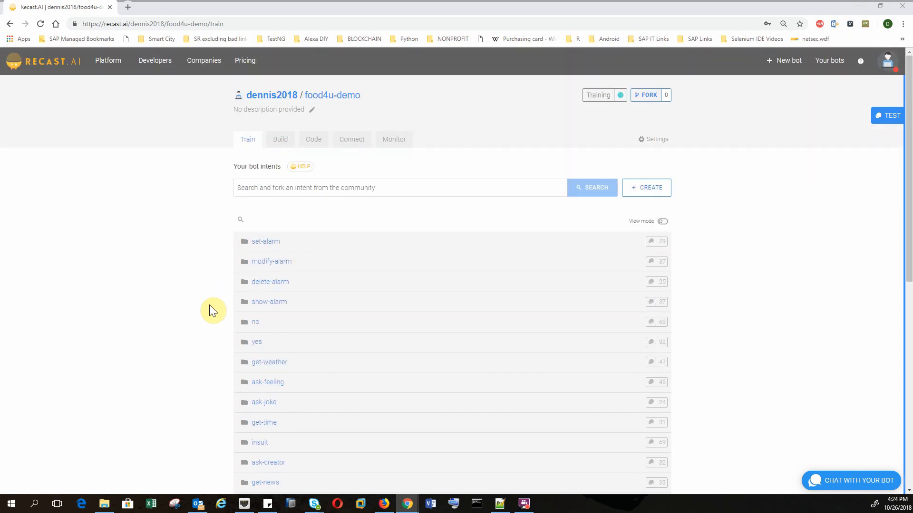
{"action": "scroll", "coordinate": [209, 306], "scroll_direction": "down", "scroll_amount": 5}
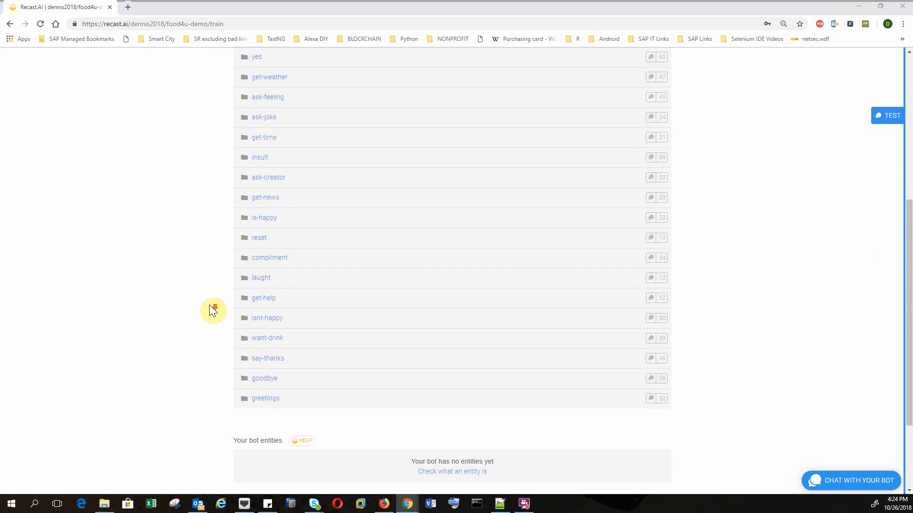
{"action": "scroll", "coordinate": [210, 306], "scroll_direction": "up", "scroll_amount": 5}
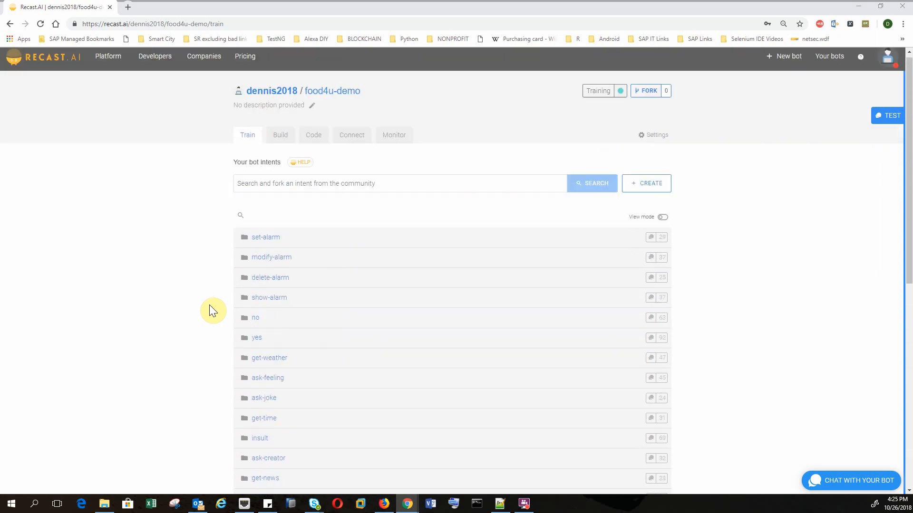
{"action": "scroll", "coordinate": [209, 307], "scroll_direction": "down", "scroll_amount": 4}
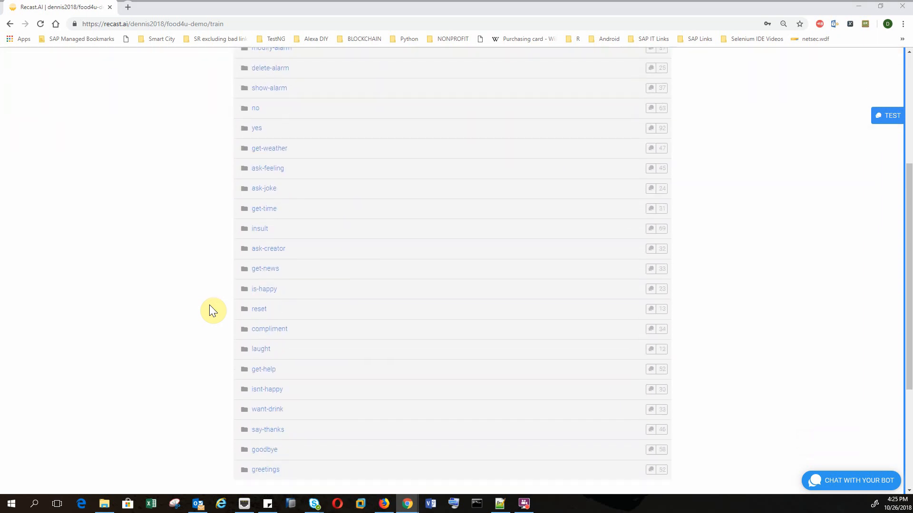
{"action": "scroll", "coordinate": [213, 311], "scroll_direction": "down", "scroll_amount": 1}
{"action": "scroll", "coordinate": [212, 309], "scroll_direction": "up", "scroll_amount": 1}
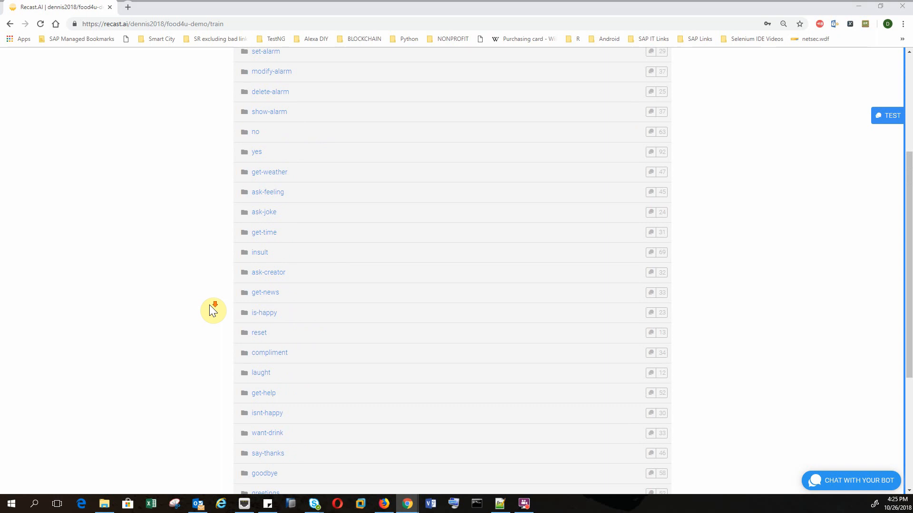
{"action": "scroll", "coordinate": [223, 380], "scroll_direction": "down", "scroll_amount": 1}
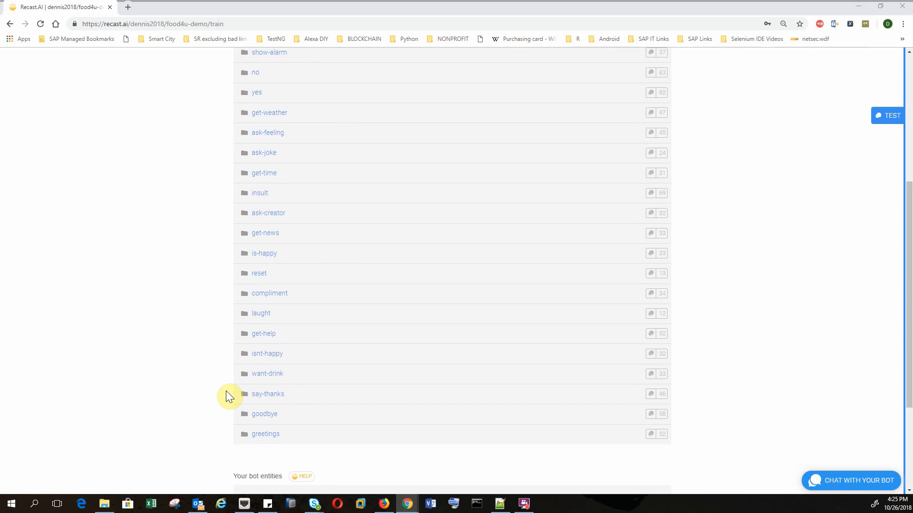
{"action": "scroll", "coordinate": [226, 391], "scroll_direction": "up", "scroll_amount": 4}
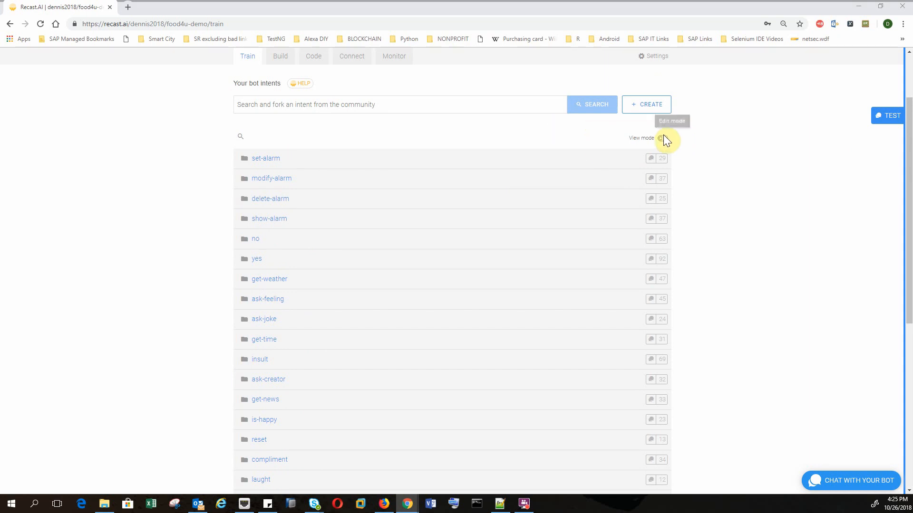
{"action": "scroll", "coordinate": [694, 142], "scroll_direction": "up", "scroll_amount": 1}
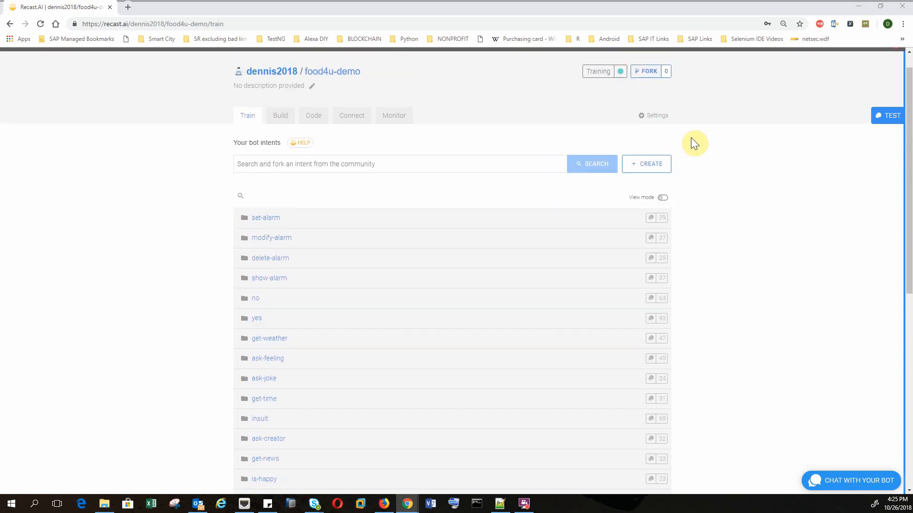
Switch the intent list to edit mode and delete the set-alarm, modify-alarm, delete-alarm and show-alarm intents
{"action": "left_click", "coordinate": [665, 199]}
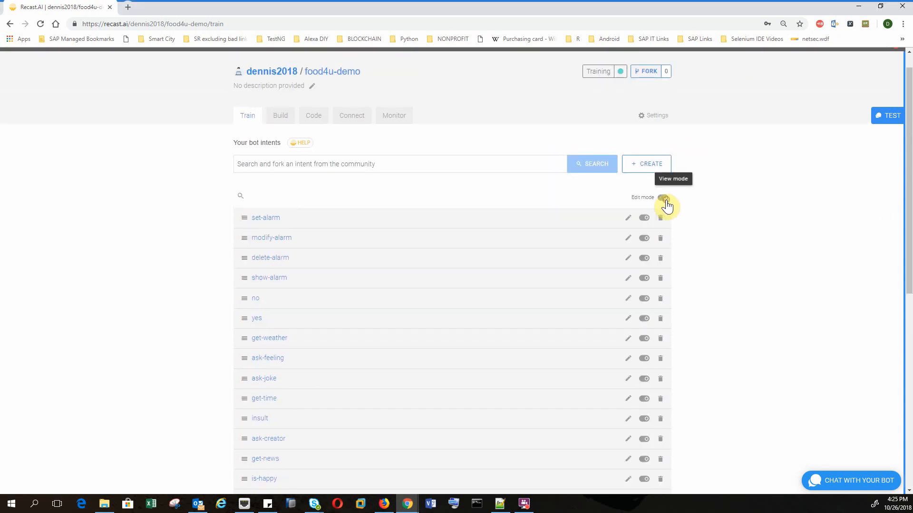
{"action": "scroll", "coordinate": [706, 201], "scroll_direction": "down", "scroll_amount": 2}
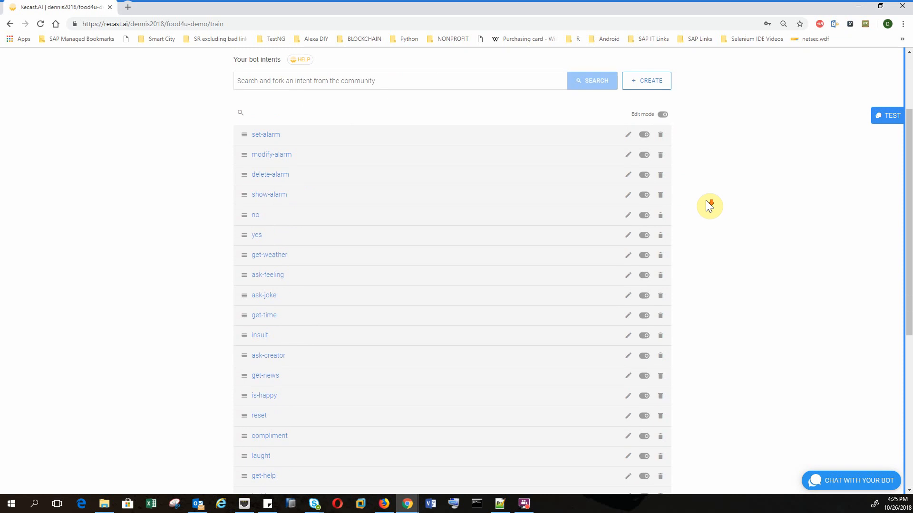
{"action": "left_click", "coordinate": [660, 135]}
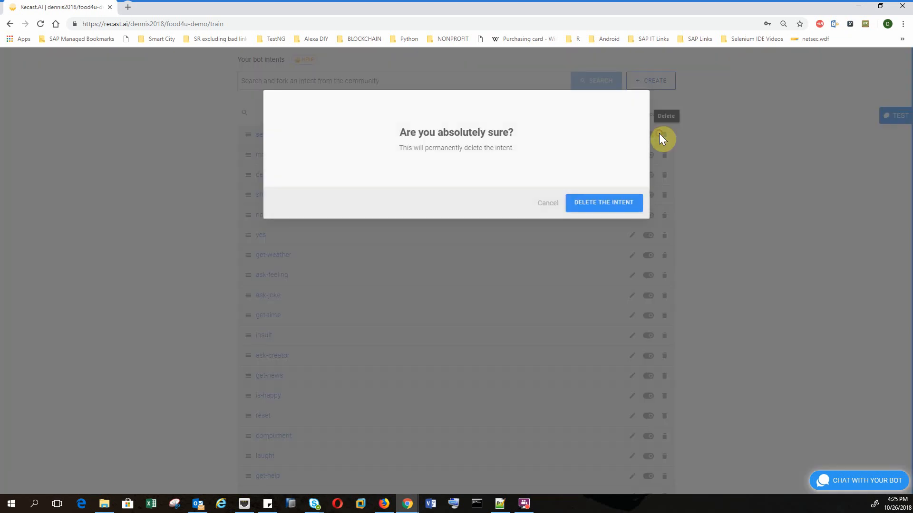
{"action": "left_click", "coordinate": [600, 205]}
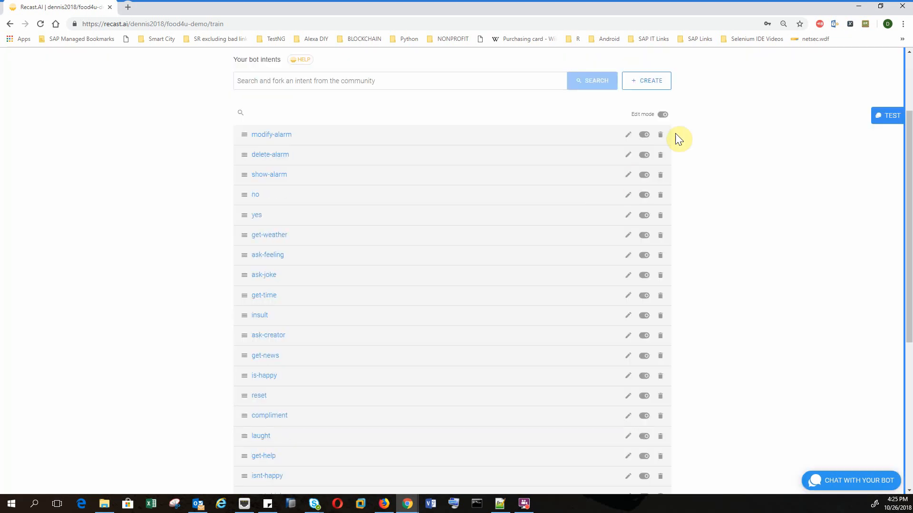
{"action": "left_click", "coordinate": [660, 134]}
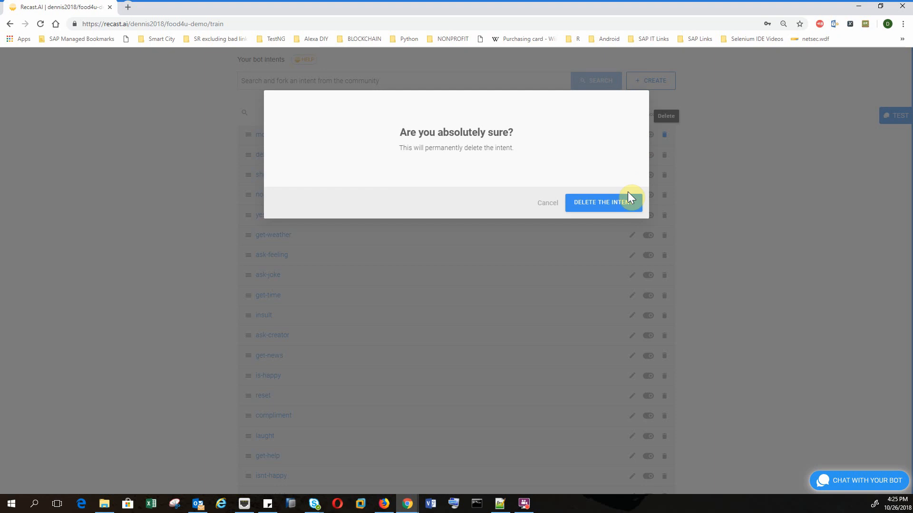
{"action": "left_click", "coordinate": [602, 204]}
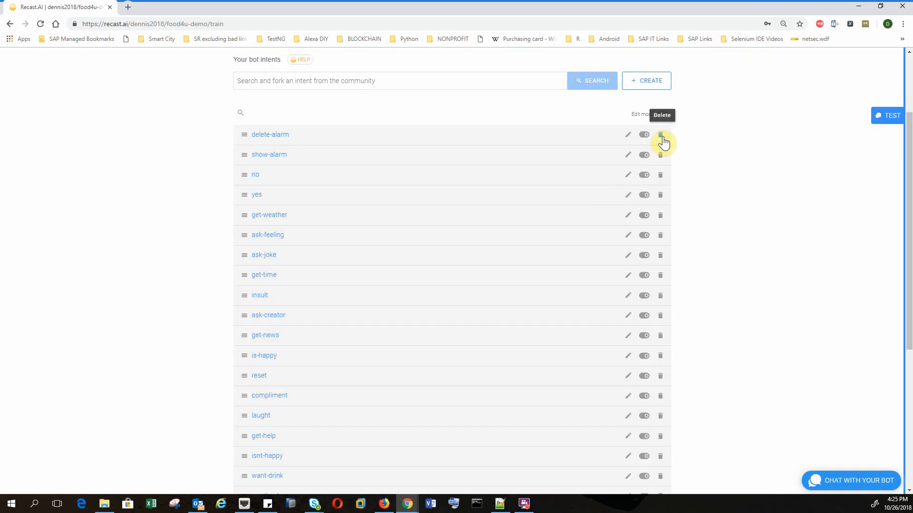
{"action": "left_click", "coordinate": [662, 136]}
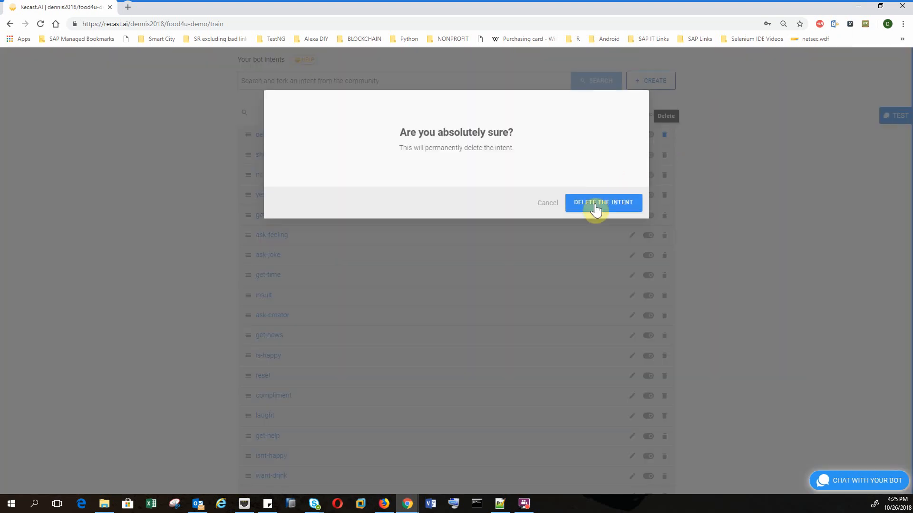
{"action": "left_click", "coordinate": [596, 209]}
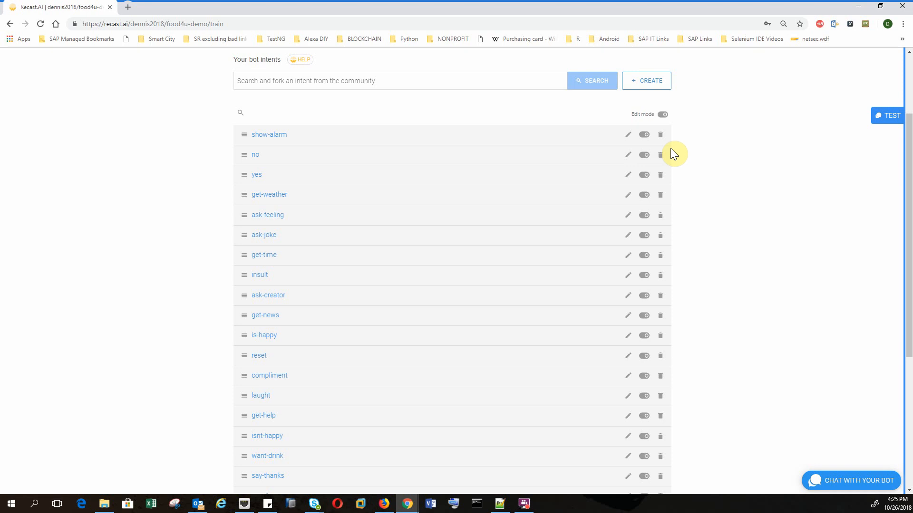
{"action": "left_click", "coordinate": [659, 135]}
{"action": "left_click", "coordinate": [603, 205]}
Delete the get-weather, ask-feeling, ask-joke and get-time intents from the bot
{"action": "left_click", "coordinate": [661, 175]}
{"action": "left_click", "coordinate": [618, 208]}
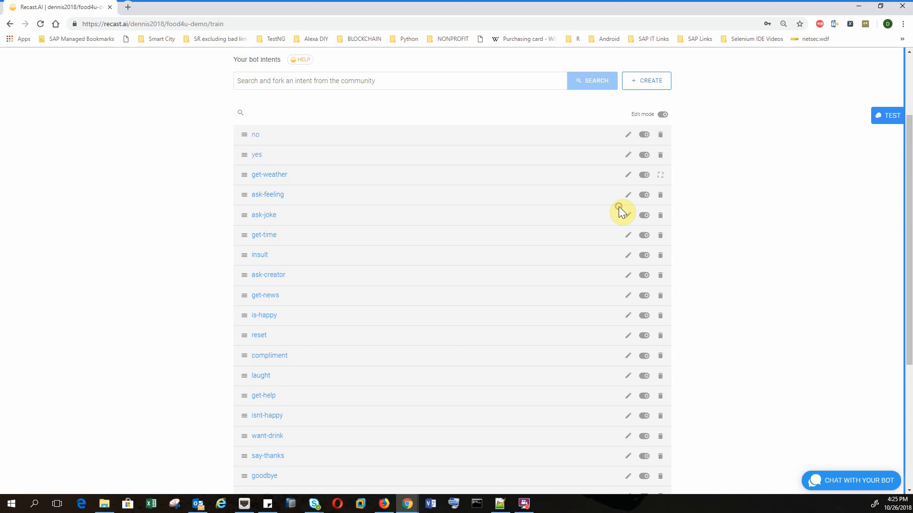
{"action": "left_click", "coordinate": [660, 175]}
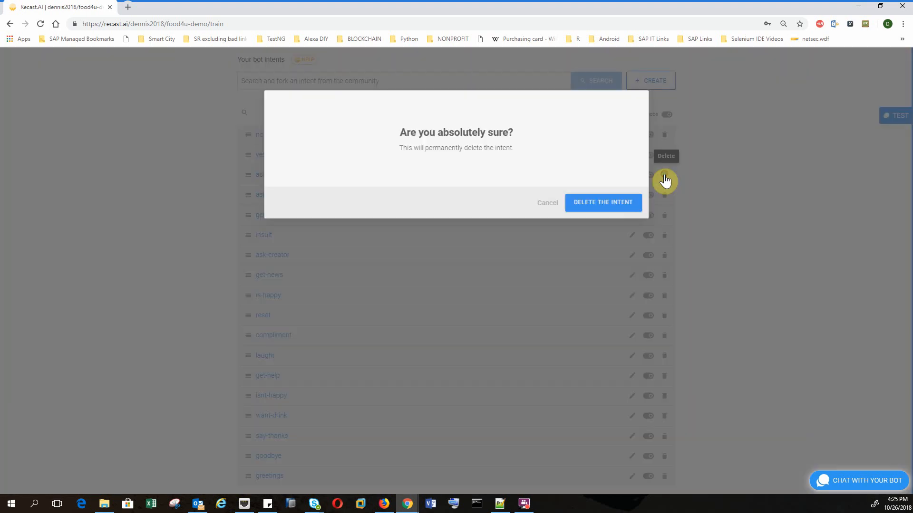
{"action": "left_click", "coordinate": [608, 207]}
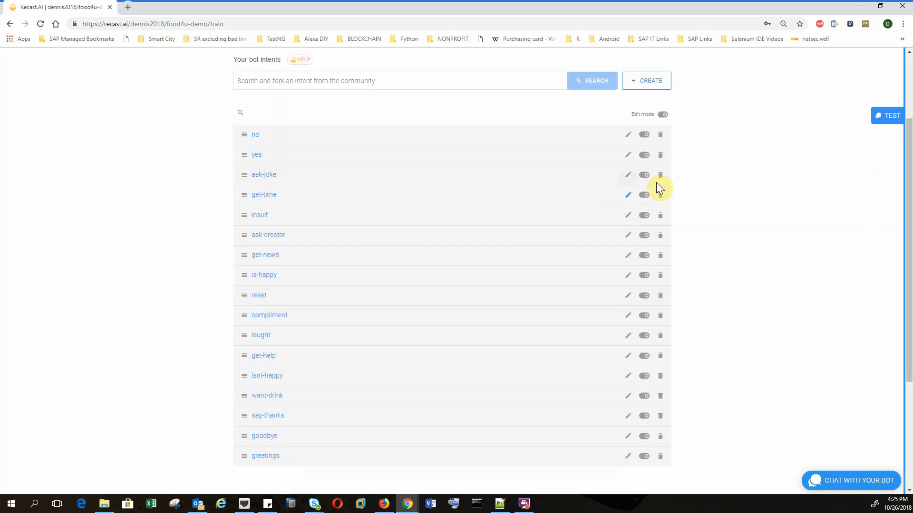
{"action": "left_click", "coordinate": [660, 181]}
{"action": "left_click", "coordinate": [617, 203]}
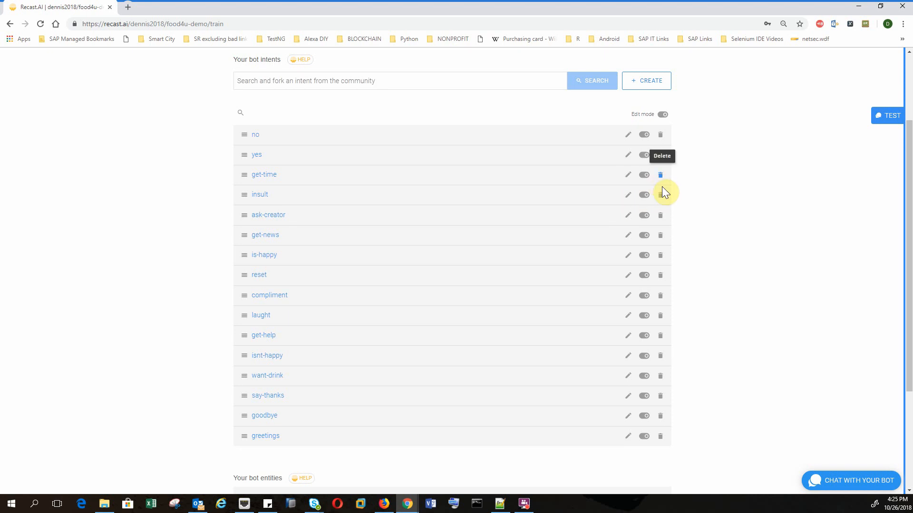
{"action": "left_click", "coordinate": [660, 180]}
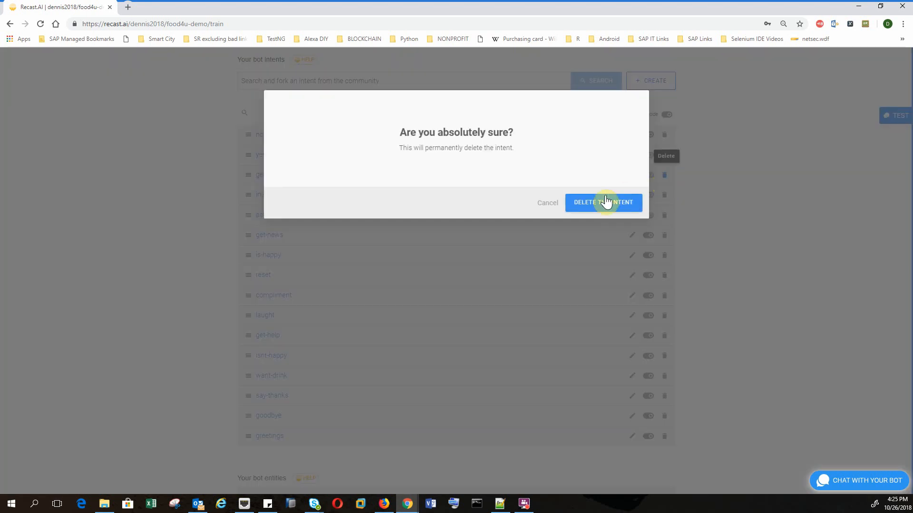
{"action": "left_click", "coordinate": [604, 203]}
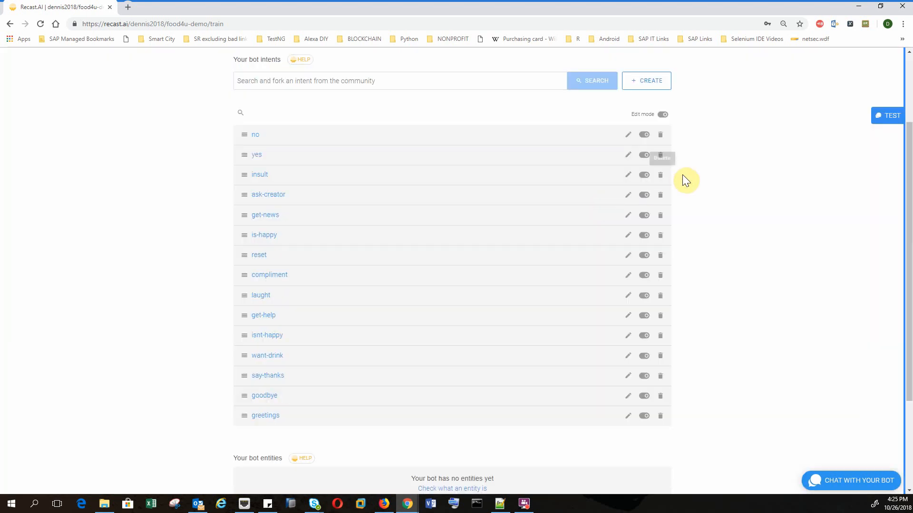
Delete the insult, ask-creator and get-news intents from the bot
{"action": "left_click", "coordinate": [662, 180]}
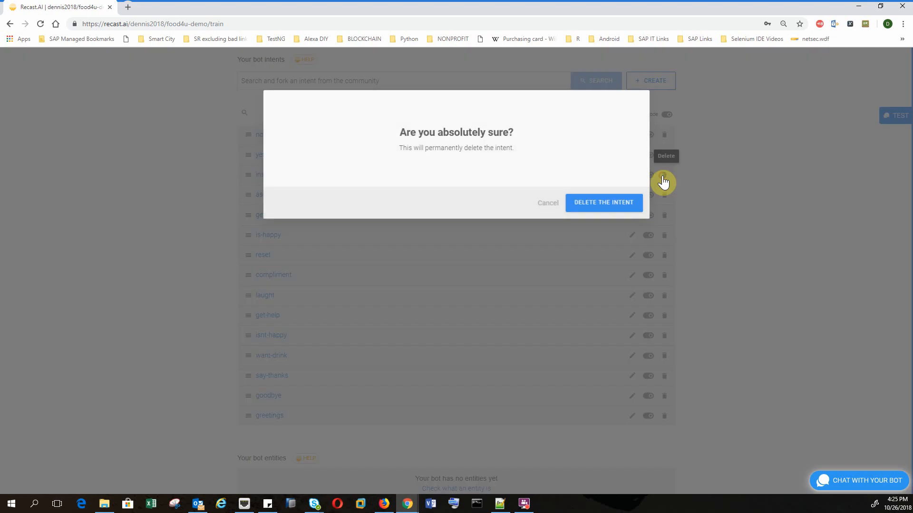
{"action": "left_click", "coordinate": [598, 204]}
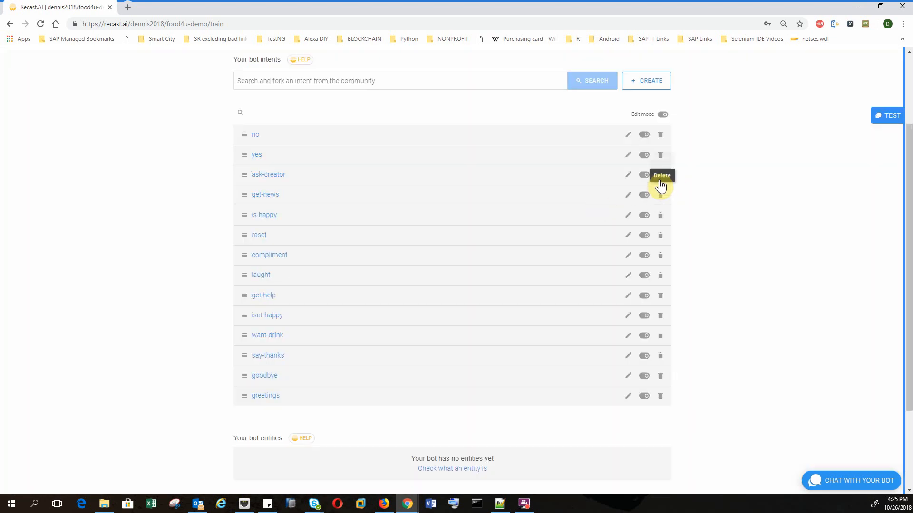
{"action": "left_click", "coordinate": [660, 179]}
{"action": "left_click", "coordinate": [609, 201]}
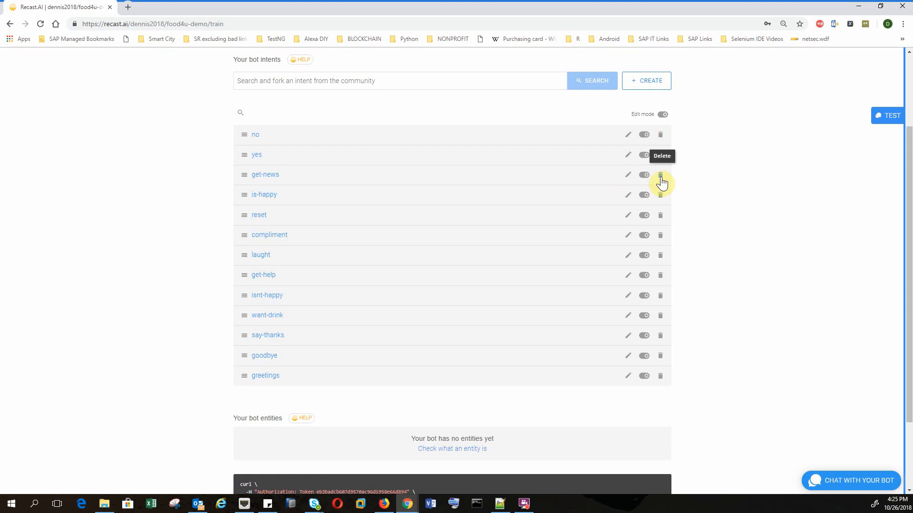
{"action": "left_click", "coordinate": [660, 179]}
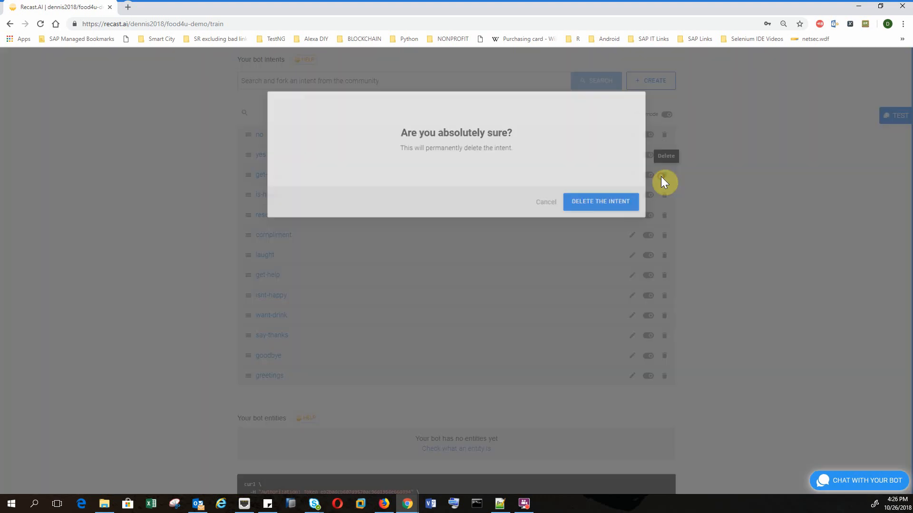
{"action": "left_click", "coordinate": [586, 201]}
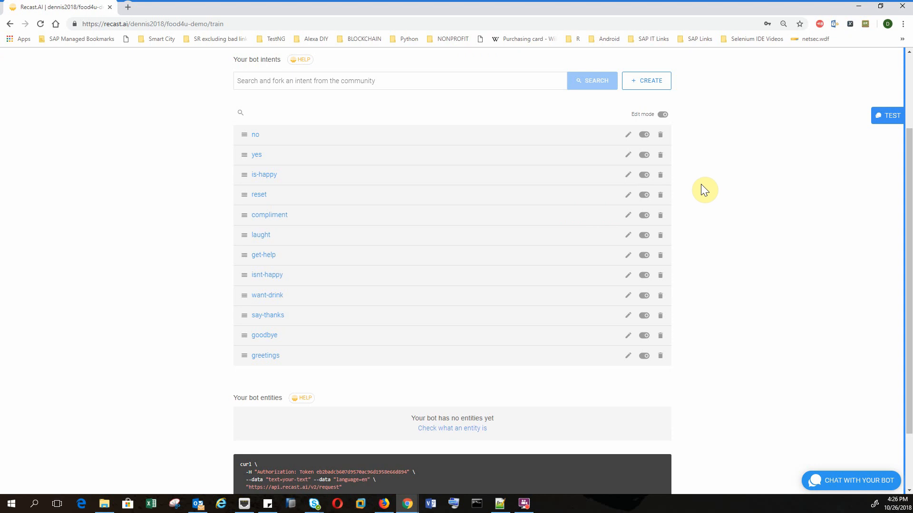
Delete the is-happy, reset, compliment and laught intents from the bot
{"action": "left_click", "coordinate": [661, 176]}
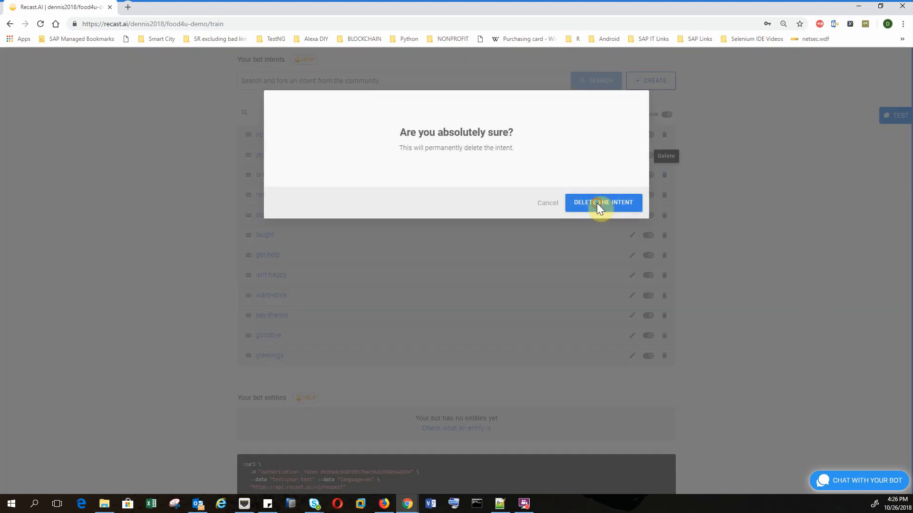
{"action": "left_click", "coordinate": [597, 203]}
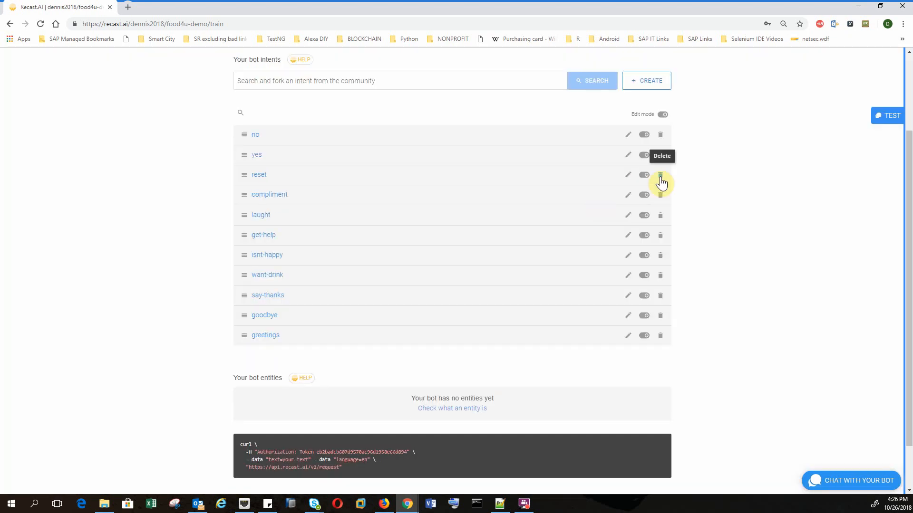
{"action": "left_click", "coordinate": [660, 176]}
{"action": "left_click", "coordinate": [609, 201]}
{"action": "left_click", "coordinate": [661, 175]}
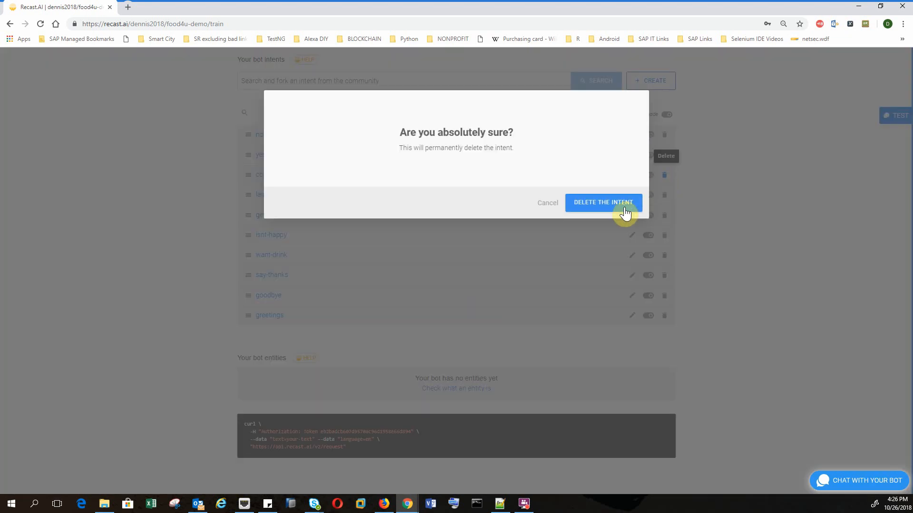
{"action": "left_click", "coordinate": [623, 205]}
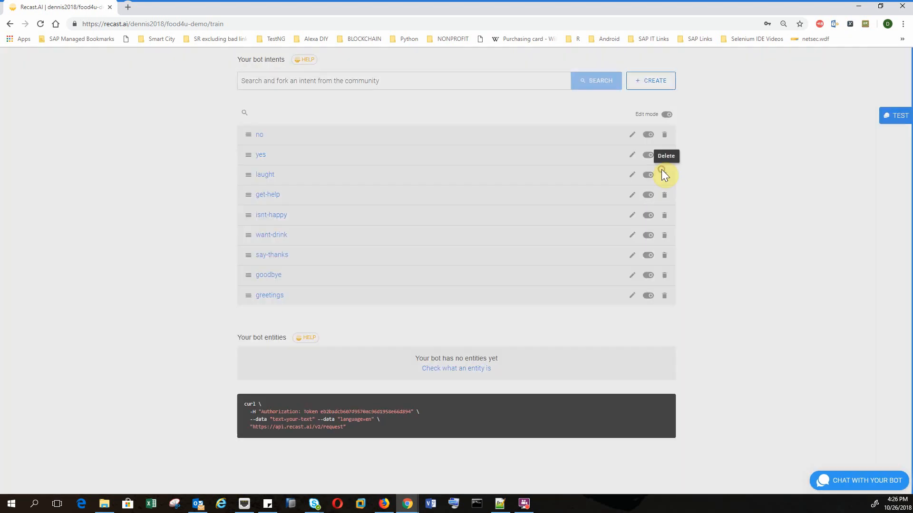
{"action": "left_click", "coordinate": [660, 172]}
{"action": "left_click", "coordinate": [615, 205]}
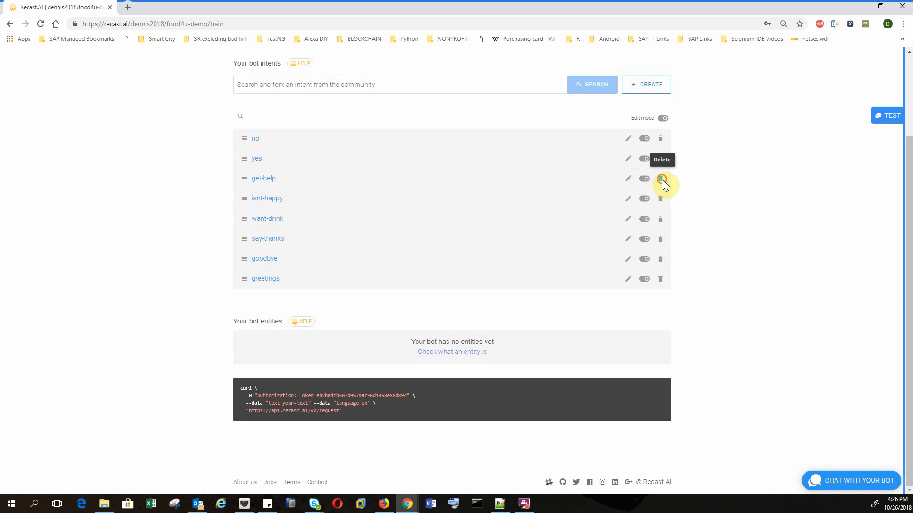
Delete the get-help, isnt-happy and want-drink intents and switch the intent list back to view mode
{"action": "left_click", "coordinate": [662, 178]}
{"action": "left_click", "coordinate": [620, 204]}
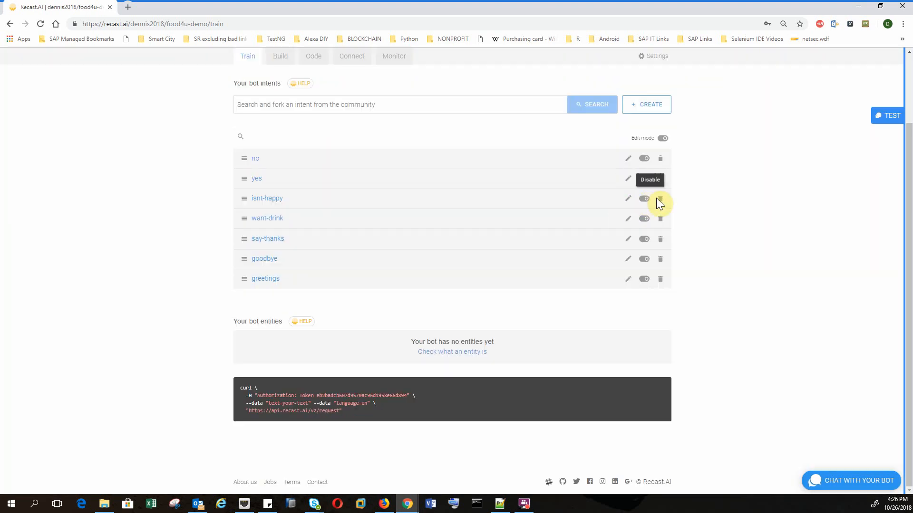
{"action": "left_click", "coordinate": [659, 199]}
{"action": "left_click", "coordinate": [616, 205]}
{"action": "left_click", "coordinate": [664, 219]}
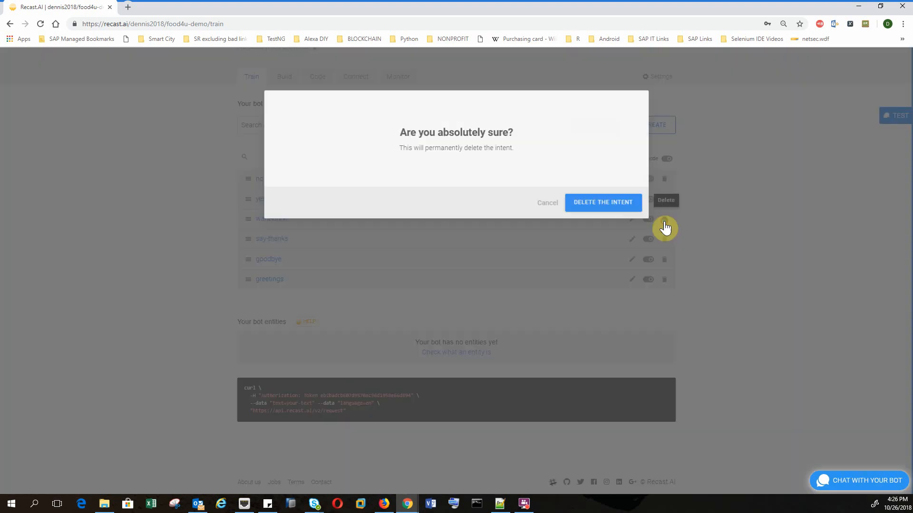
{"action": "left_click", "coordinate": [610, 212]}
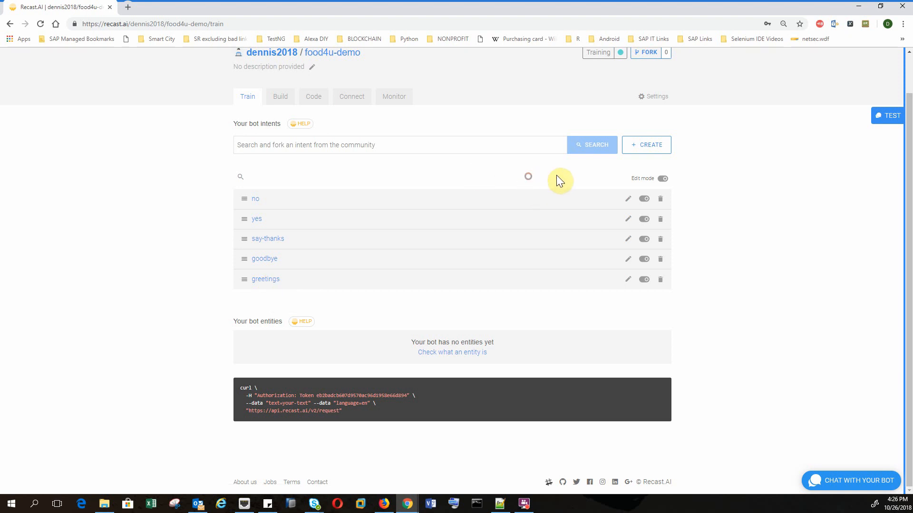
{"action": "left_click", "coordinate": [661, 183]}
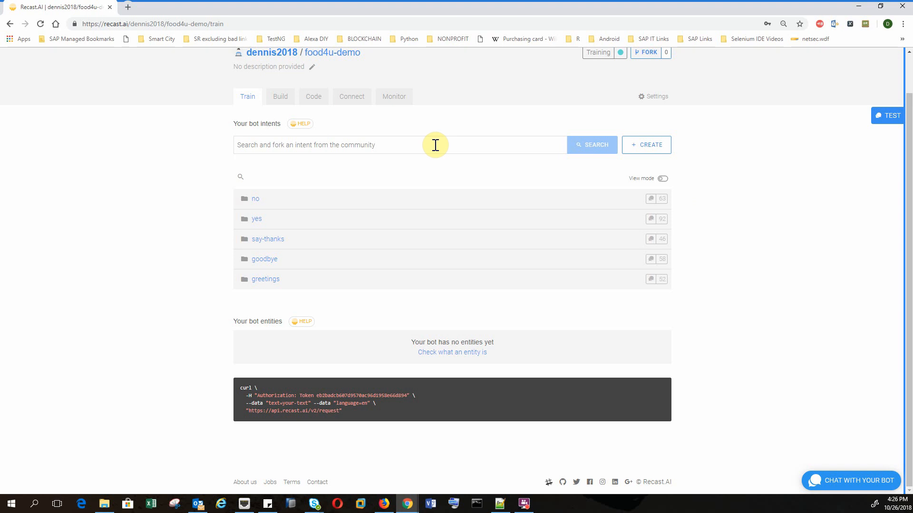
Create a new intent named restaurant_start without a description
{"action": "left_click", "coordinate": [657, 149]}
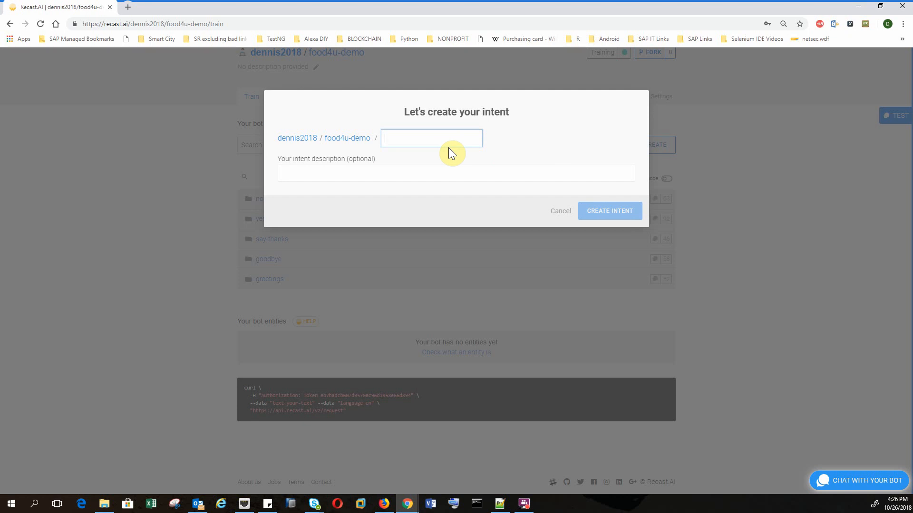
{"action": "type", "text": "restaur"}
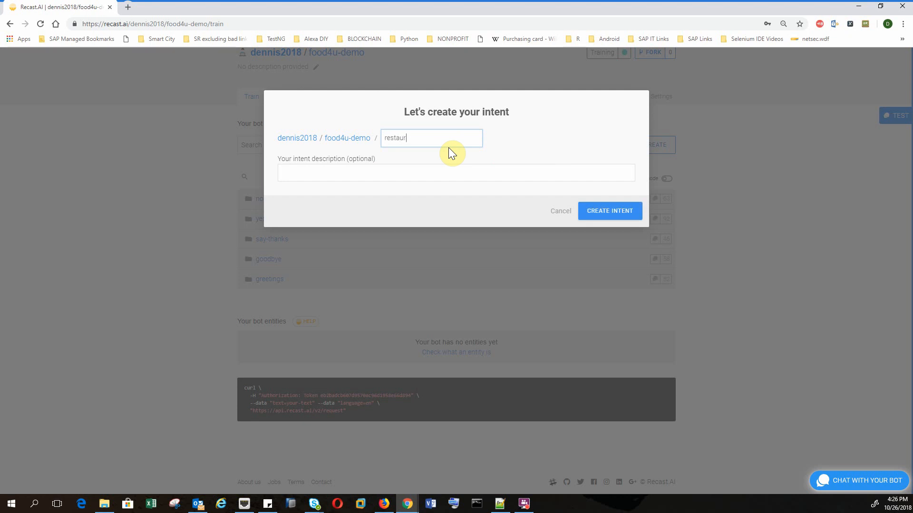
{"action": "type", "text": "ant_start"}
{"action": "left_click", "coordinate": [617, 213]}
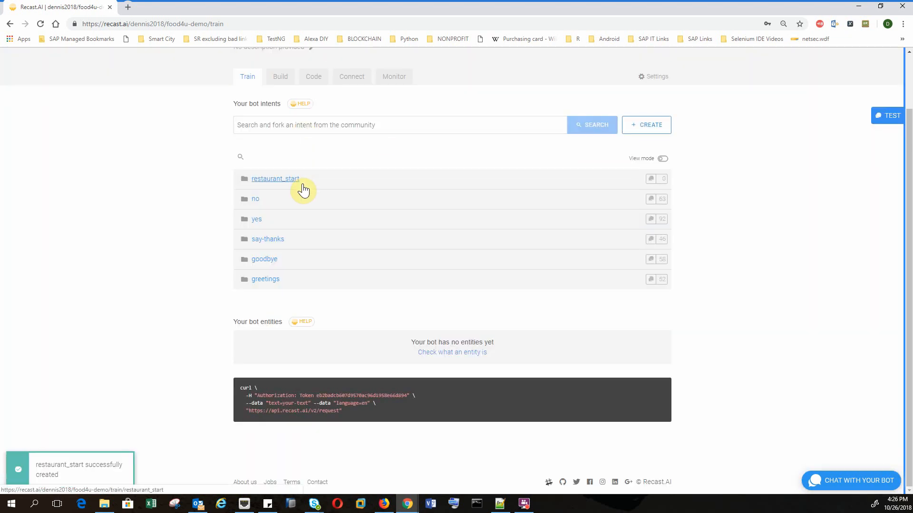
Open the restaurant_start intent and add the expression "I'm hungry"
{"action": "left_click", "coordinate": [288, 184]}
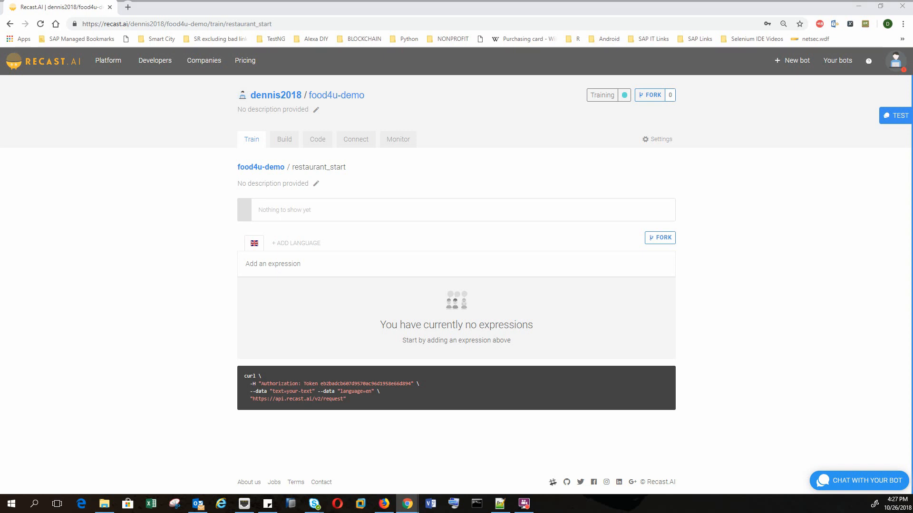
{"action": "left_click", "coordinate": [292, 212]}
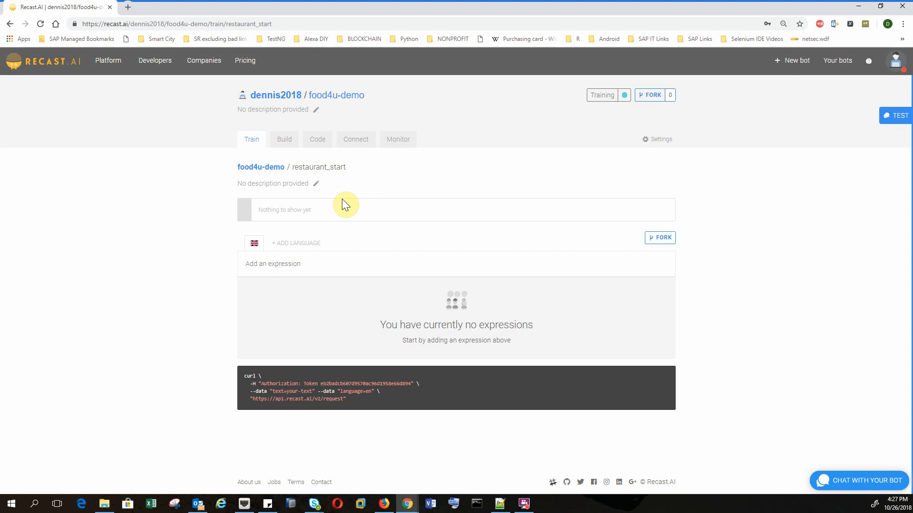
{"action": "left_click", "coordinate": [305, 263]}
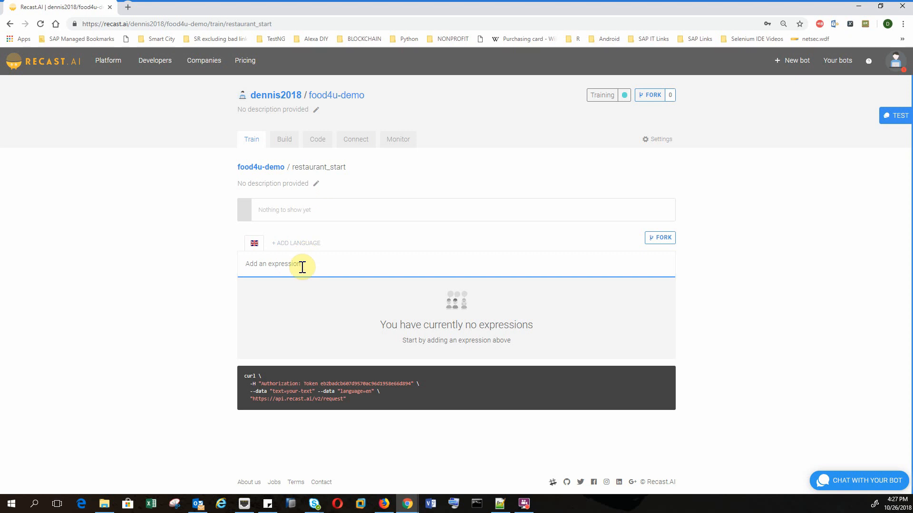
{"action": "type", "text": "I'm hungry"}
{"action": "key", "text": "Return"}
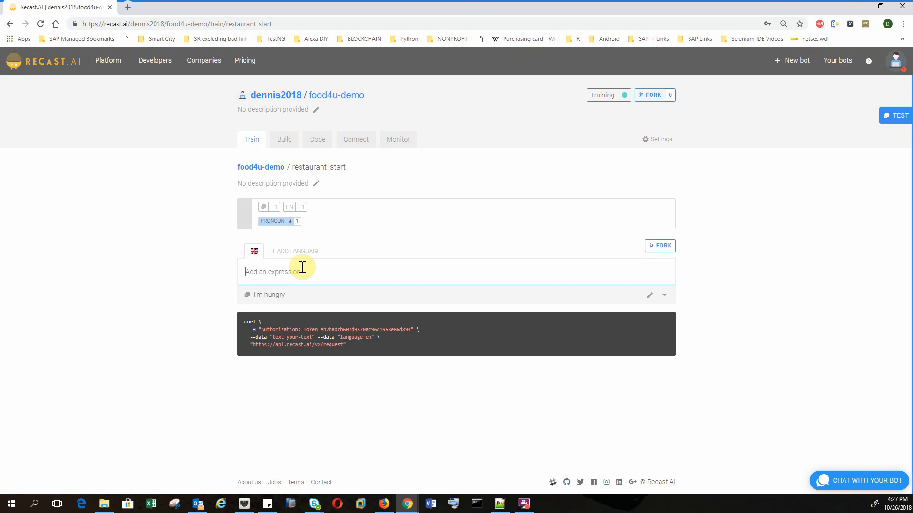
Add the expressions "Need to find a restaurants now" and "I'm dying for food" to the restaurant_start intent
{"action": "type", "text": "Need"}
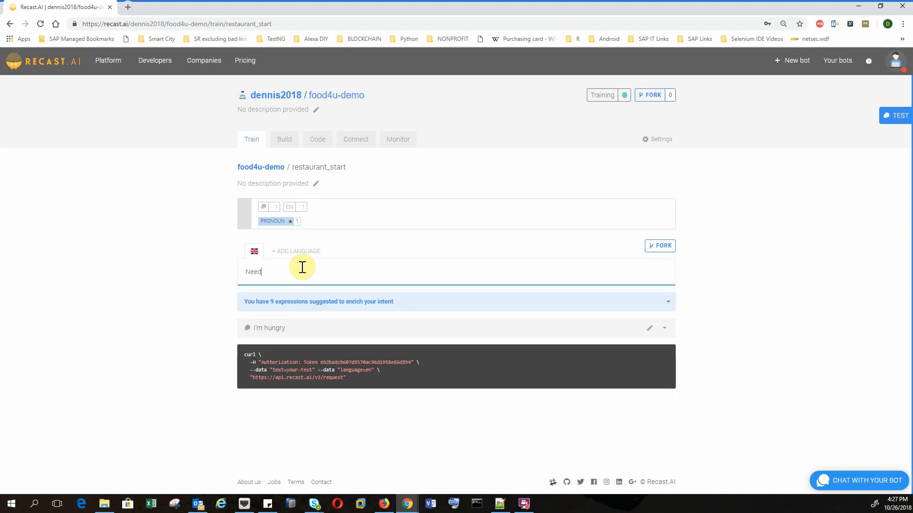
{"action": "type", "text": " to find a restaurants now"}
{"action": "key", "text": "Return"}
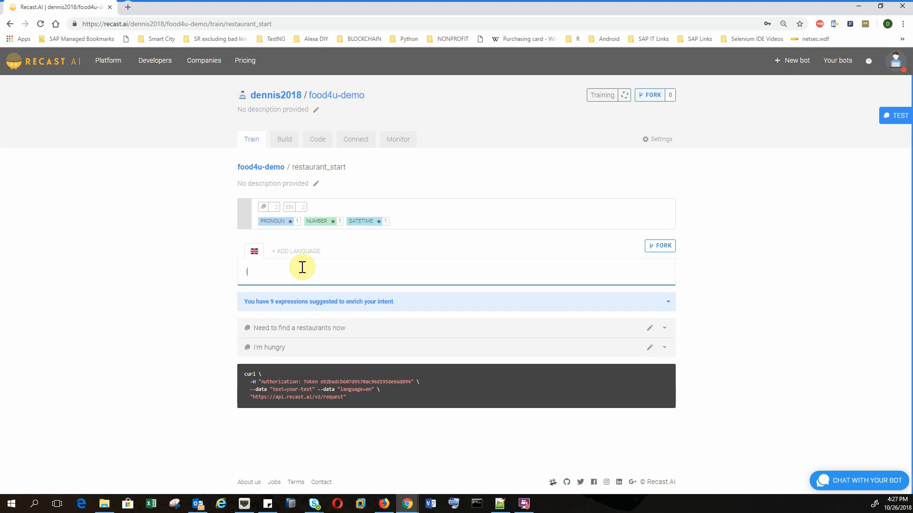
{"action": "type", "text": "I'm dying for "}
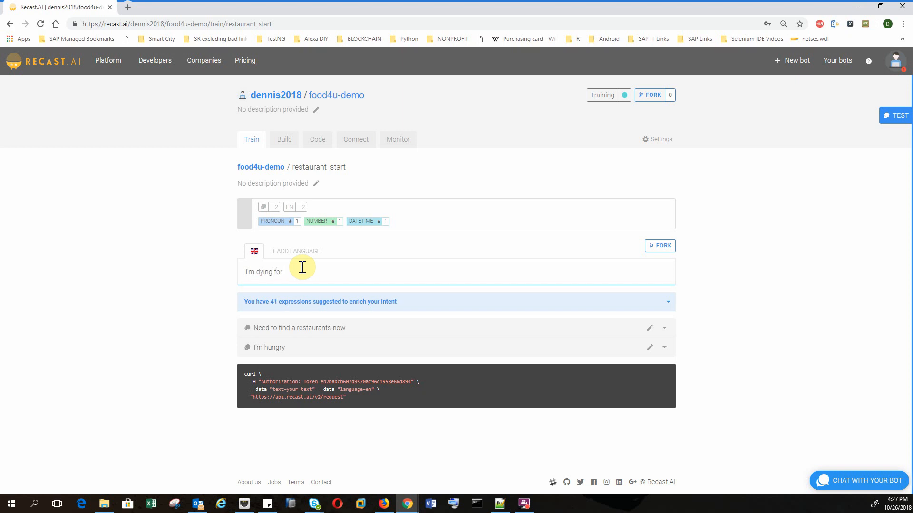
{"action": "type", "text": "food"}
{"action": "key", "text": "Return"}
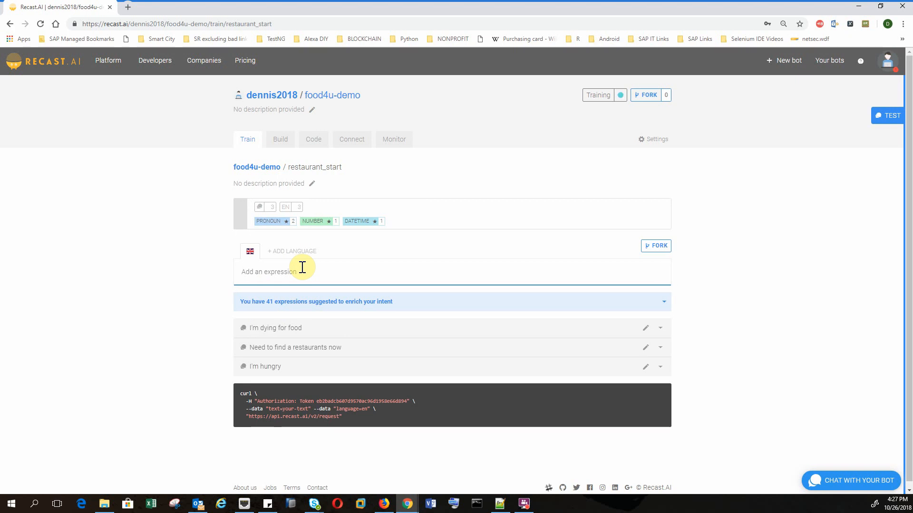
Add the expressions "food now!" and "I really want food" to the restaurant_start intent
{"action": "type", "text": "fo"}
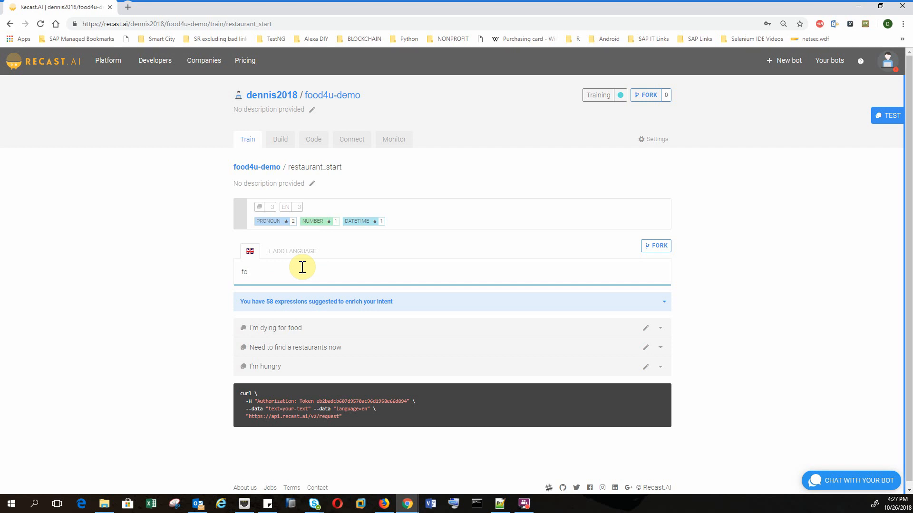
{"action": "type", "text": "od now!"}
{"action": "key", "text": "Return"}
{"action": "type", "text": "I r"}
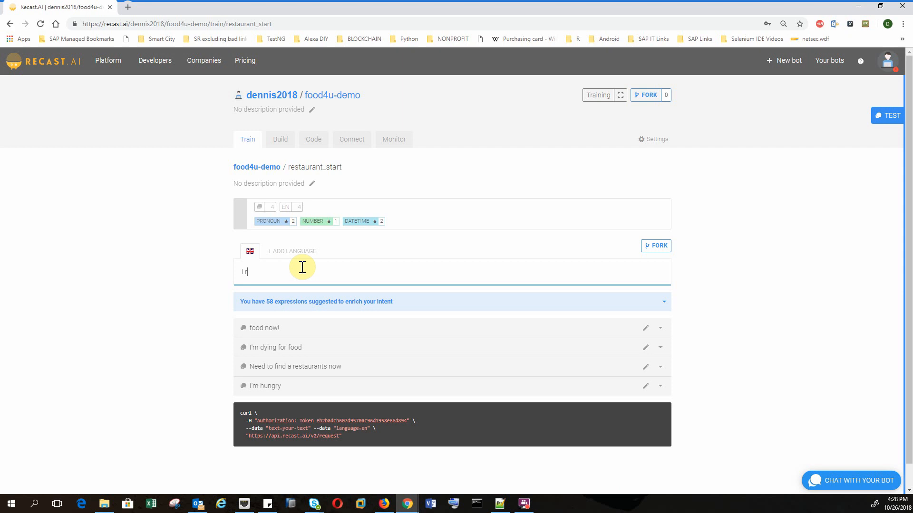
{"action": "type", "text": "eally want food"}
{"action": "key", "text": "Return"}
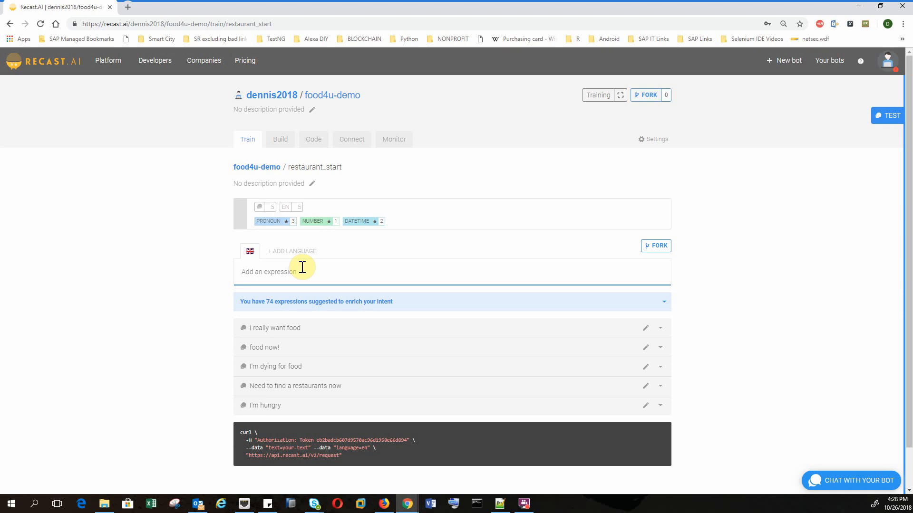
Add the expressions "I am in need of food" and "I'm very hungry" to the restaurant_start intent
{"action": "type", "text": "I am in need of food"}
{"action": "key", "text": "Return"}
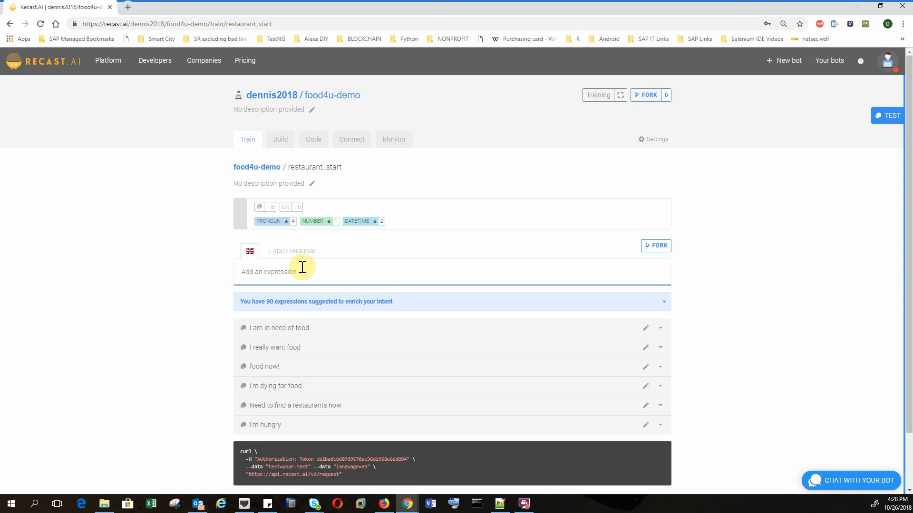
{"action": "type", "text": "I'm very hungry"}
{"action": "key", "text": "Return"}
Add the expressions "I need something to eat" and "I am in need of good food" to the restaurant_start intent
{"action": "type", "text": "I n"}
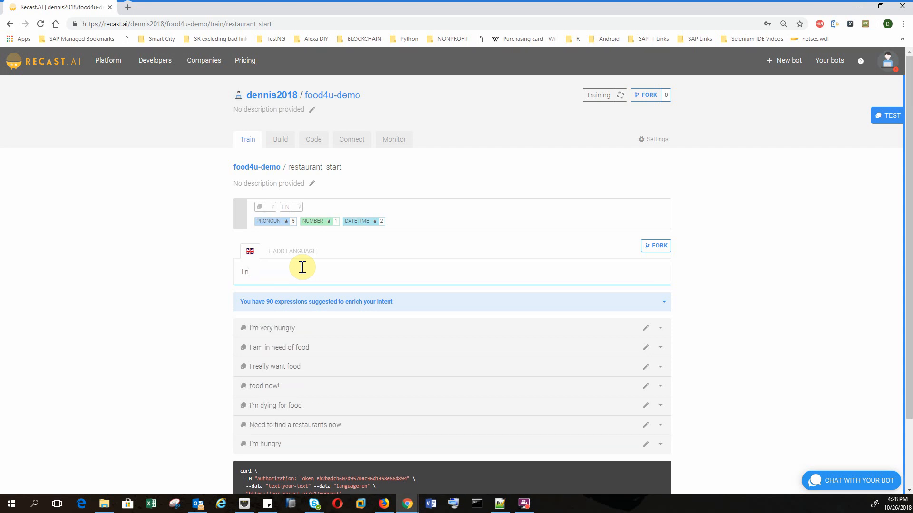
{"action": "type", "text": "eed somet"}
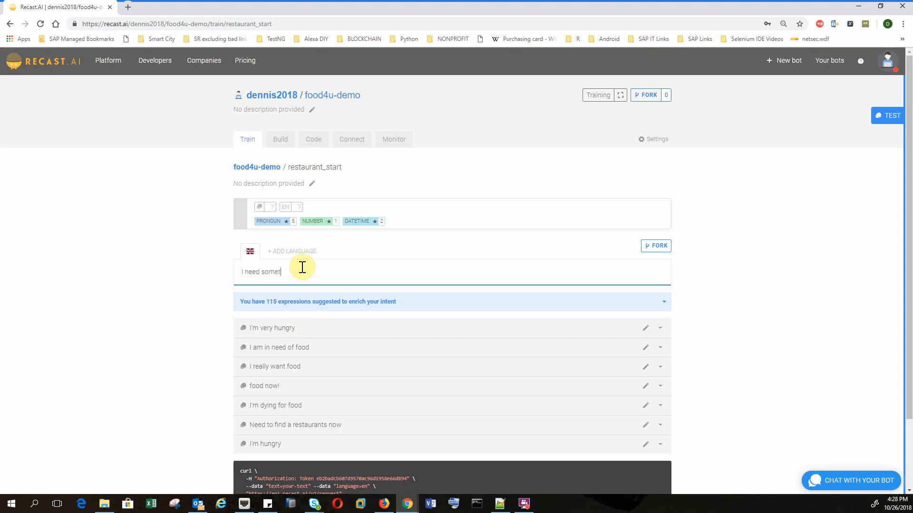
{"action": "type", "text": "hing to eat"}
{"action": "key", "text": "Return"}
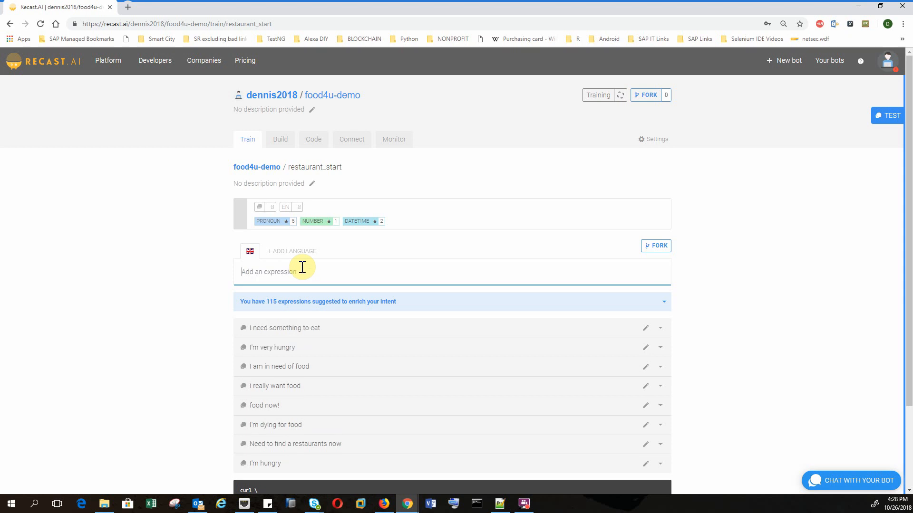
{"action": "type", "text": "I am in need of good food"}
{"action": "key", "text": "Return"}
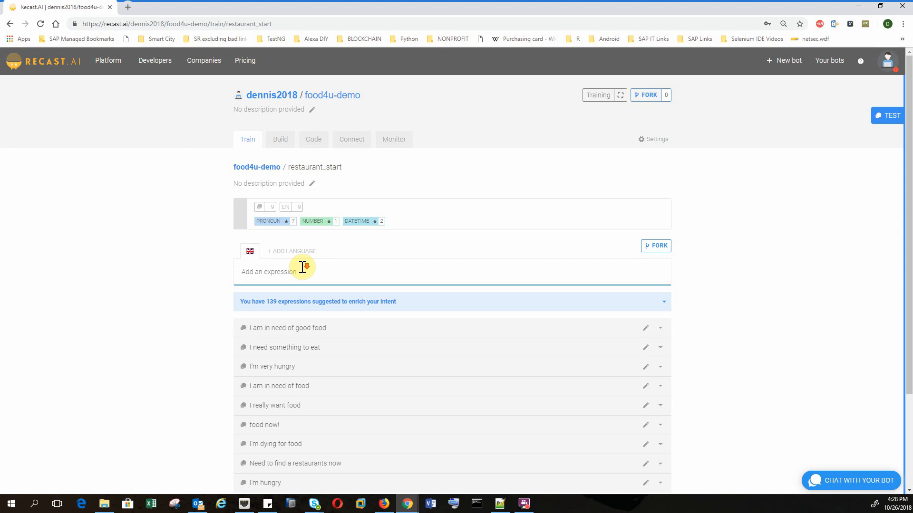
{"action": "scroll", "coordinate": [303, 267], "scroll_direction": "down", "scroll_amount": 2}
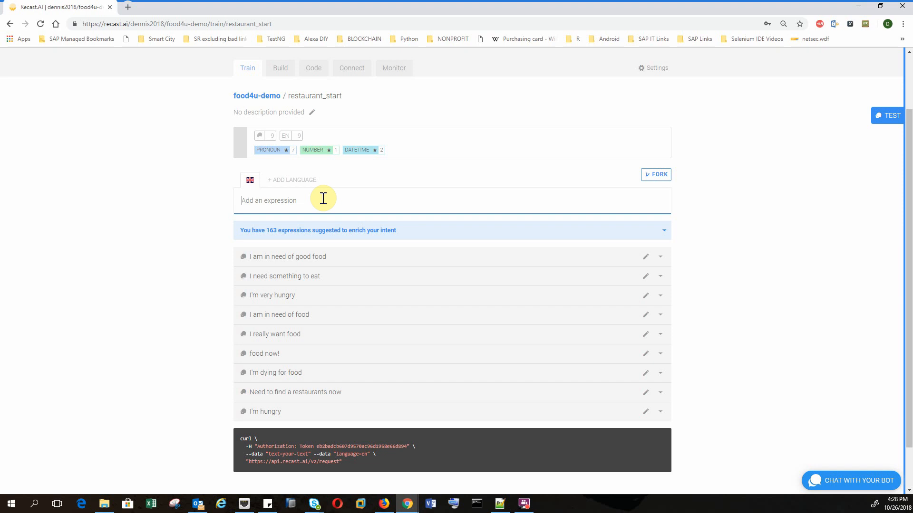
{"action": "scroll", "coordinate": [322, 198], "scroll_direction": "up", "scroll_amount": 2}
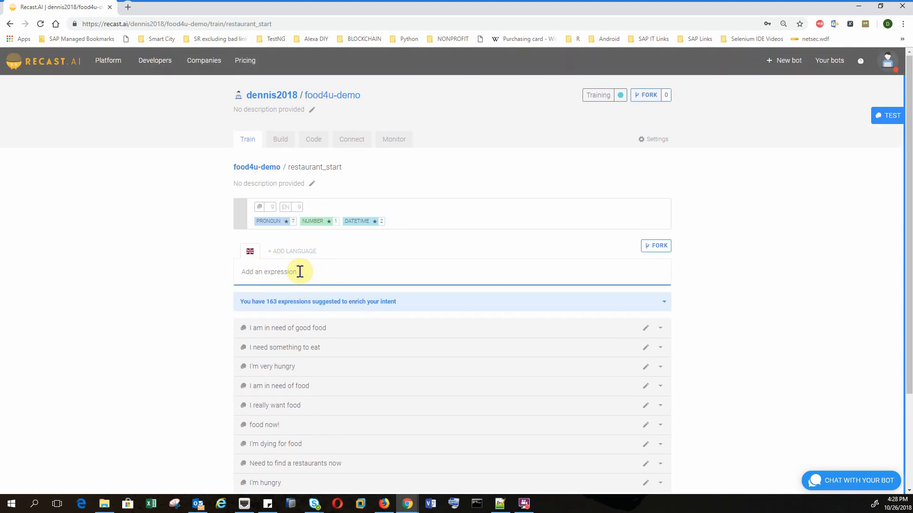
Return to the bot's intents and create a new intent named restaurant_search without a description
{"action": "scroll", "coordinate": [255, 372], "scroll_direction": "down", "scroll_amount": 2}
{"action": "scroll", "coordinate": [251, 373], "scroll_direction": "up", "scroll_amount": 2}
{"action": "left_click", "coordinate": [250, 142]}
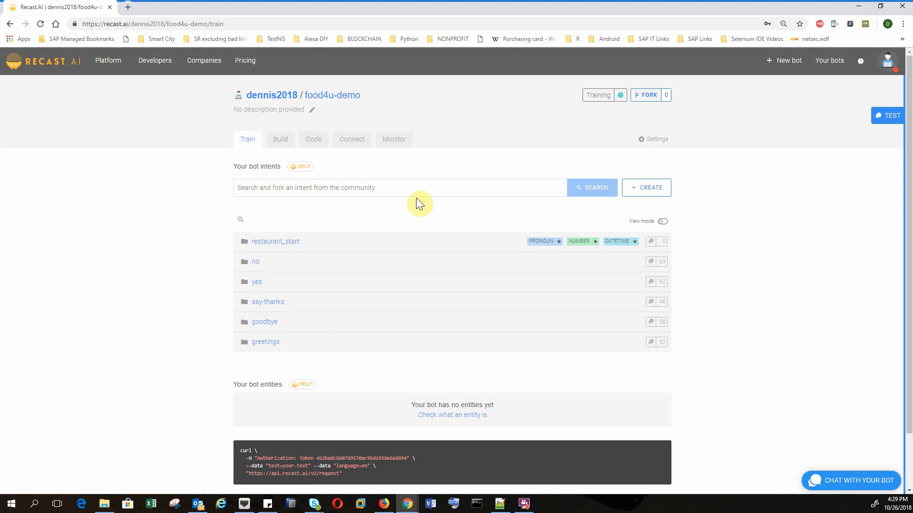
{"action": "left_click", "coordinate": [647, 190]}
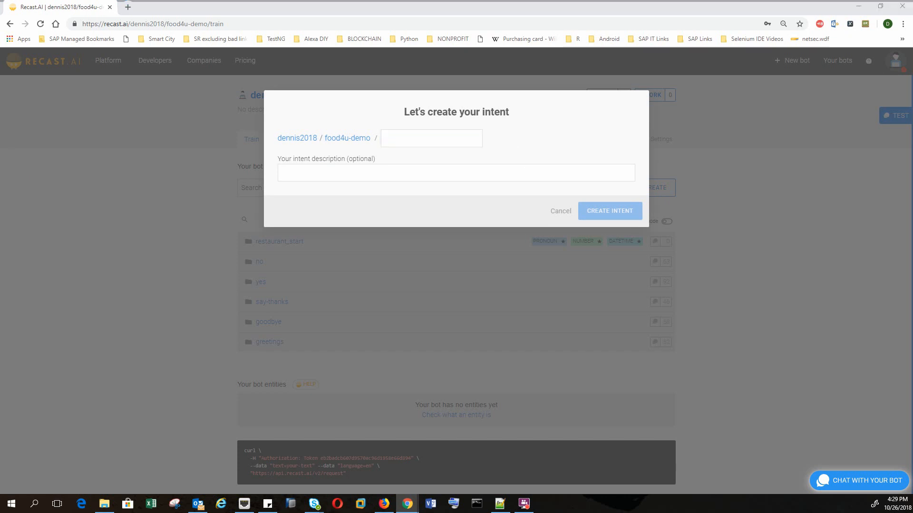
{"action": "left_click", "coordinate": [450, 138]}
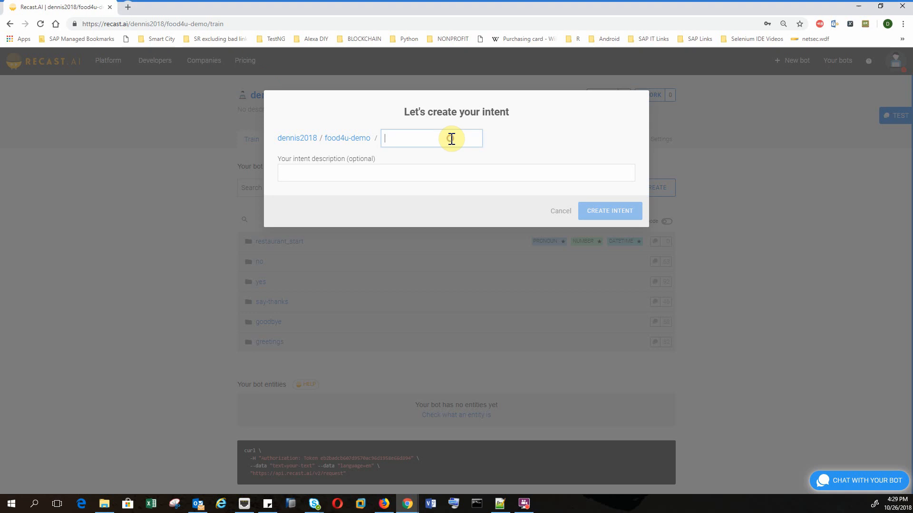
{"action": "type", "text": "rest"}
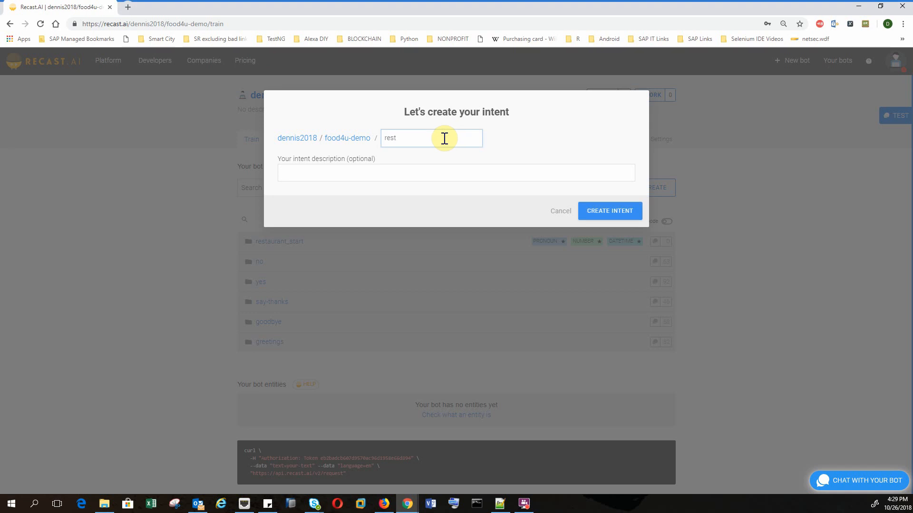
{"action": "type", "text": "urant_search"}
{"action": "left_click", "coordinate": [442, 172]}
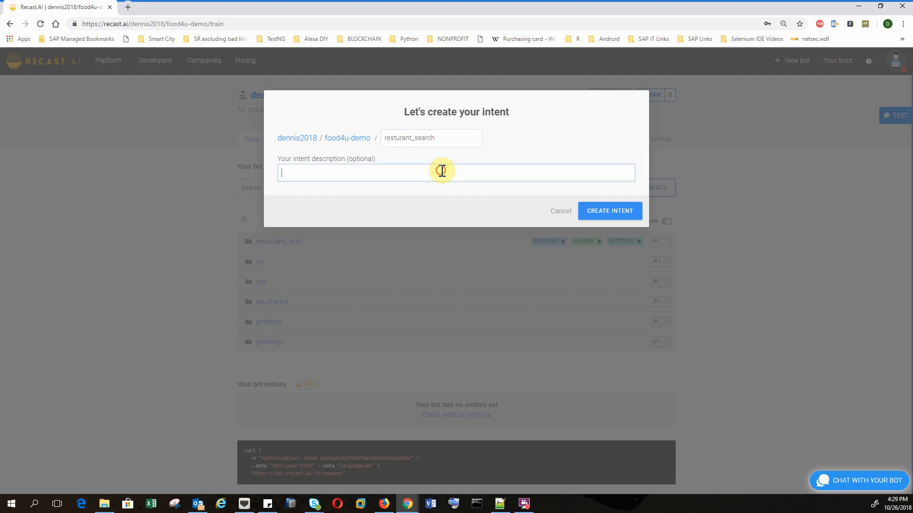
{"action": "left_click", "coordinate": [398, 139]}
{"action": "type", "text": "a"}
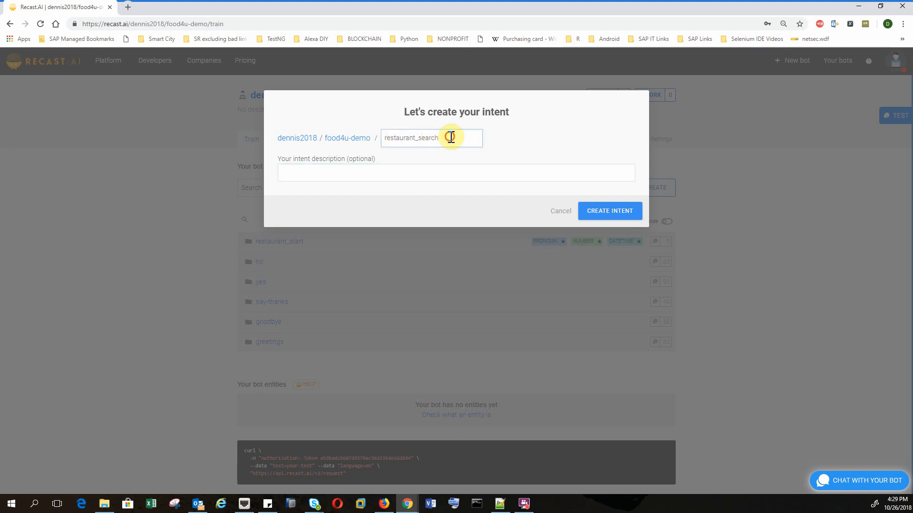
{"action": "left_click", "coordinate": [451, 137]}
{"action": "key", "text": "Left"}
{"action": "key", "text": "Right"}
{"action": "left_click", "coordinate": [602, 209]}
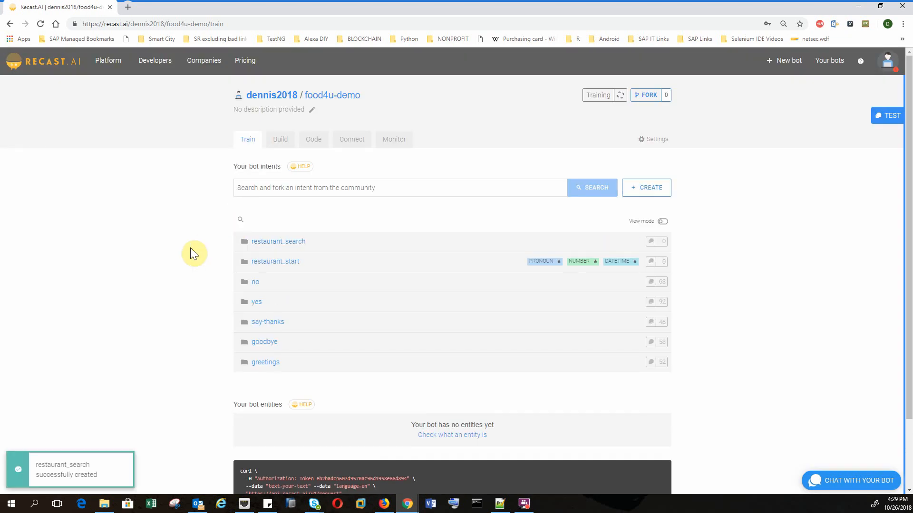
Open the restaurant_search intent and add the lowercase expressions "restaurants" and "restaurant"
{"action": "left_click", "coordinate": [292, 242]}
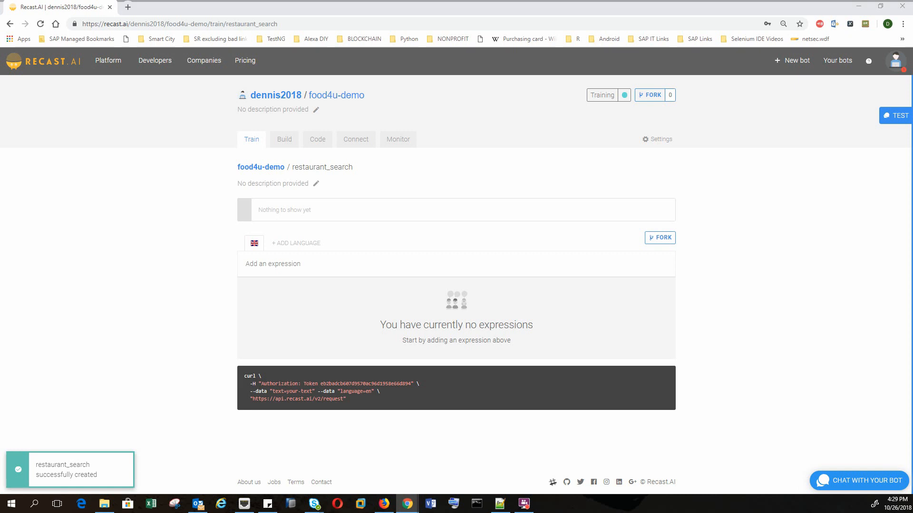
{"action": "left_click", "coordinate": [315, 258]}
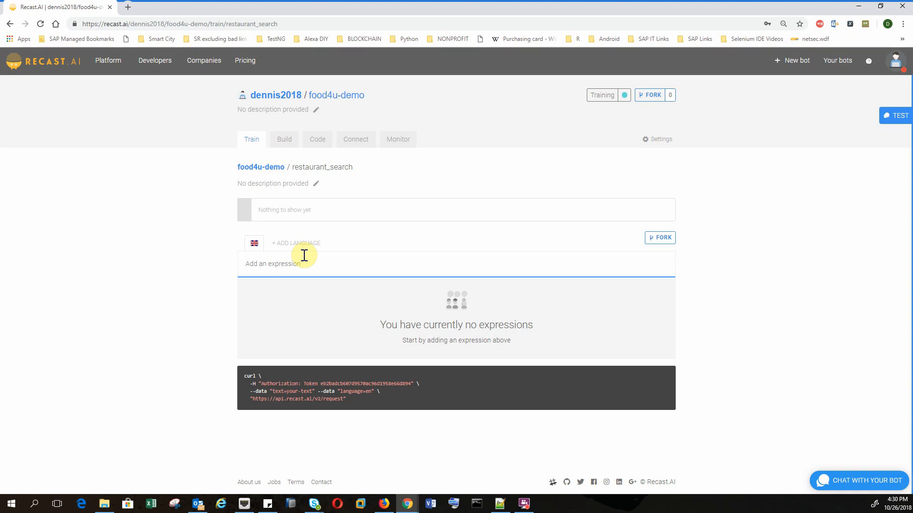
{"action": "type", "text": "re"}
{"action": "type", "text": "aurants"}
{"action": "key", "text": "Return"}
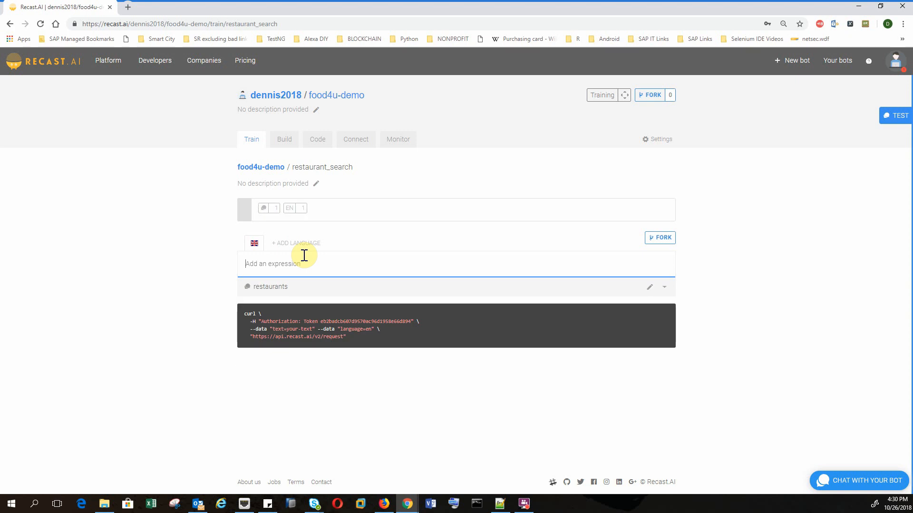
{"action": "type", "text": "restaurant"}
{"action": "key", "text": "Return"}
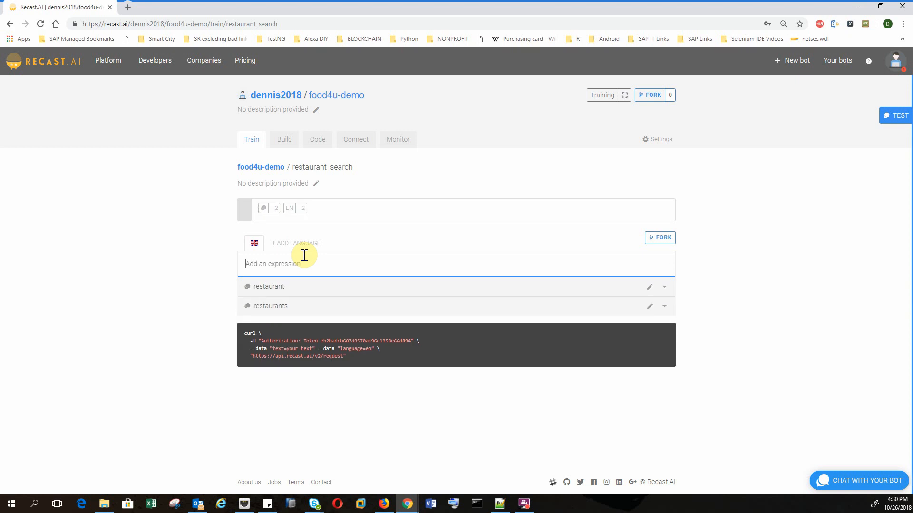
Add the capitalized expressions "Restaurant" and "Restaurants" to the restaurant_search intent
{"action": "type", "text": "Re"}
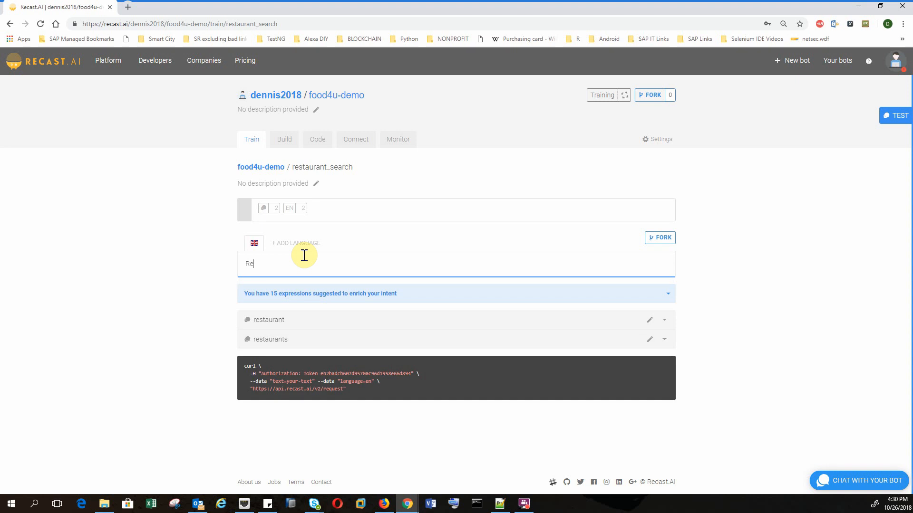
{"action": "type", "text": "s"}
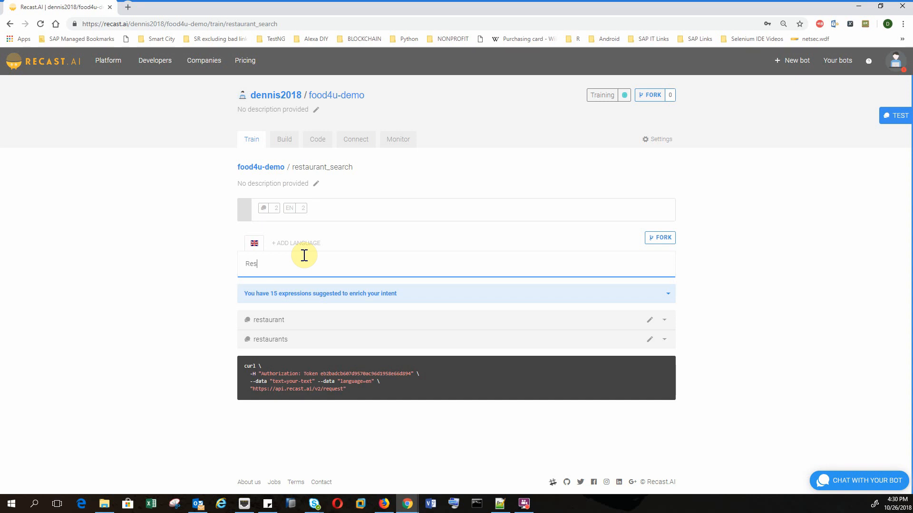
{"action": "type", "text": "taurant"}
{"action": "key", "text": "Return"}
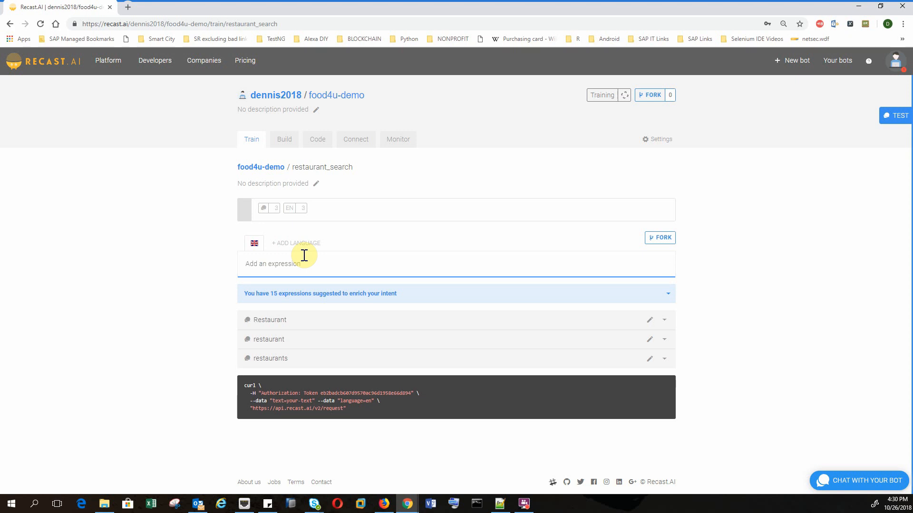
{"action": "type", "text": "Restaurants"}
{"action": "key", "text": "Return"}
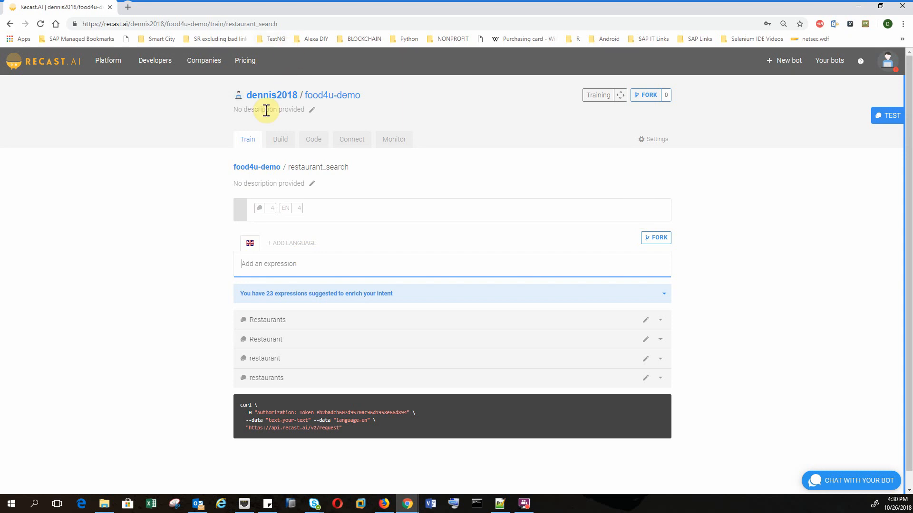
Return to the bot's intents and create another intent named restaurant_type
{"action": "left_click", "coordinate": [247, 140]}
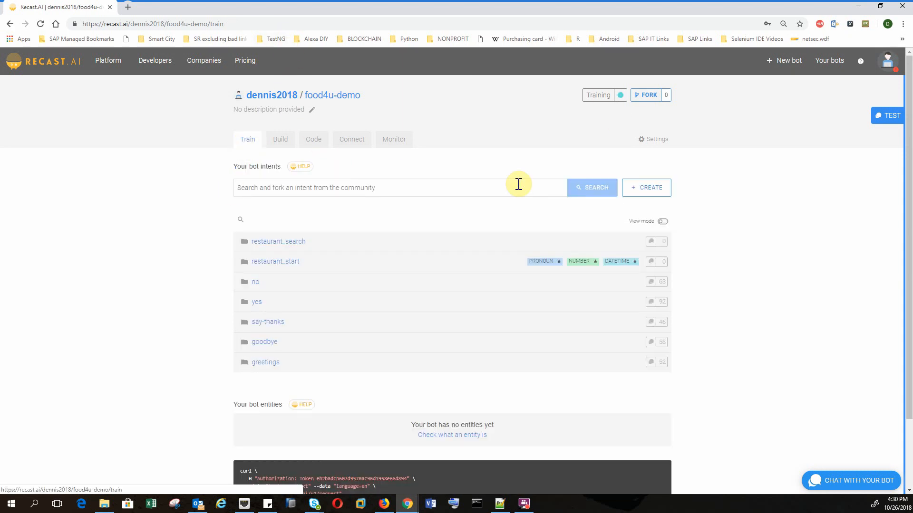
{"action": "left_click", "coordinate": [648, 189]}
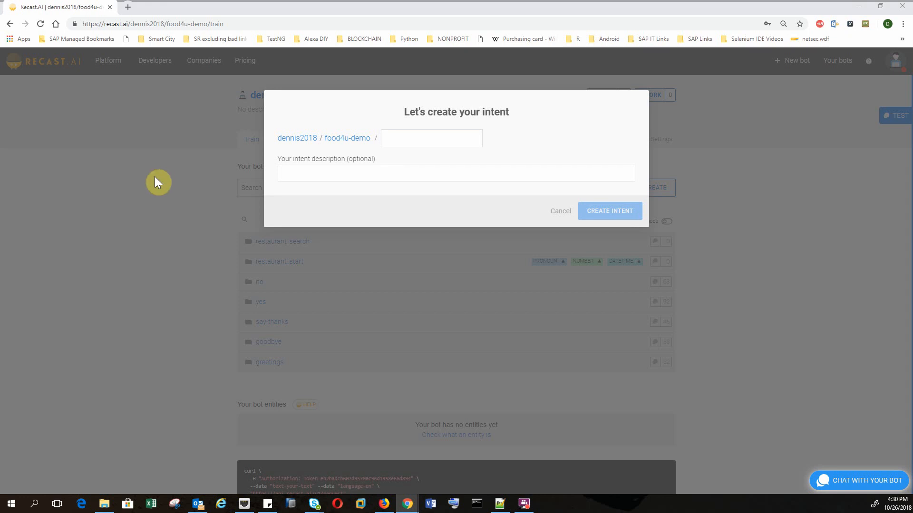
{"action": "left_click", "coordinate": [418, 140]}
{"action": "type", "text": "r"}
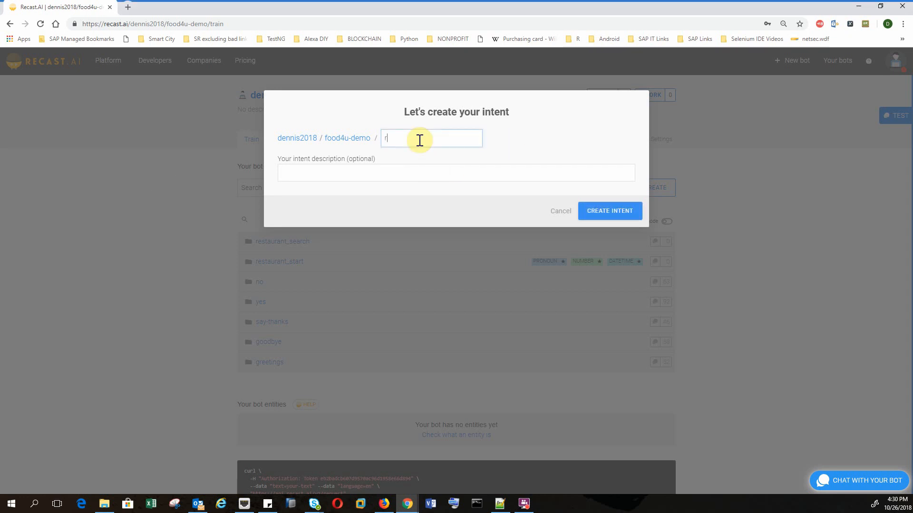
{"action": "type", "text": "estaurant_type"}
{"action": "left_click", "coordinate": [618, 209]}
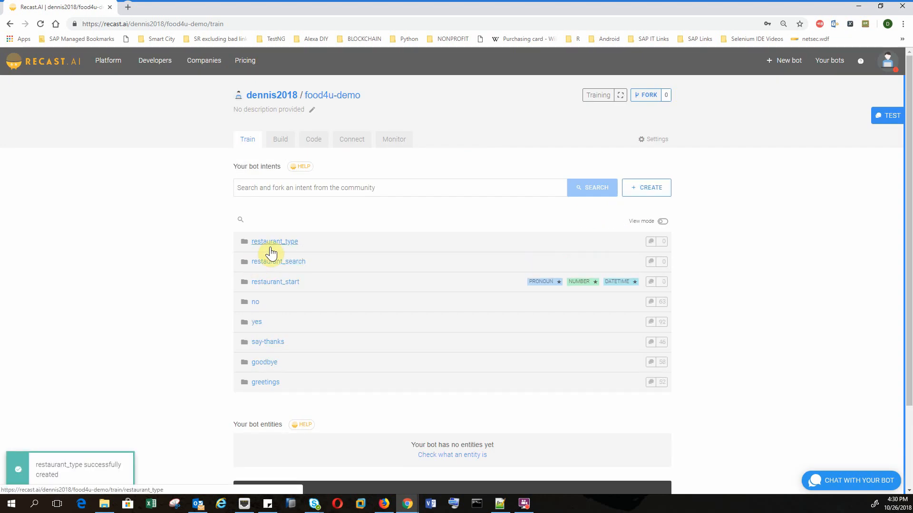
Open the restaurant_type intent and add the expressions "Polish" and "Russian"
{"action": "left_click", "coordinate": [270, 247]}
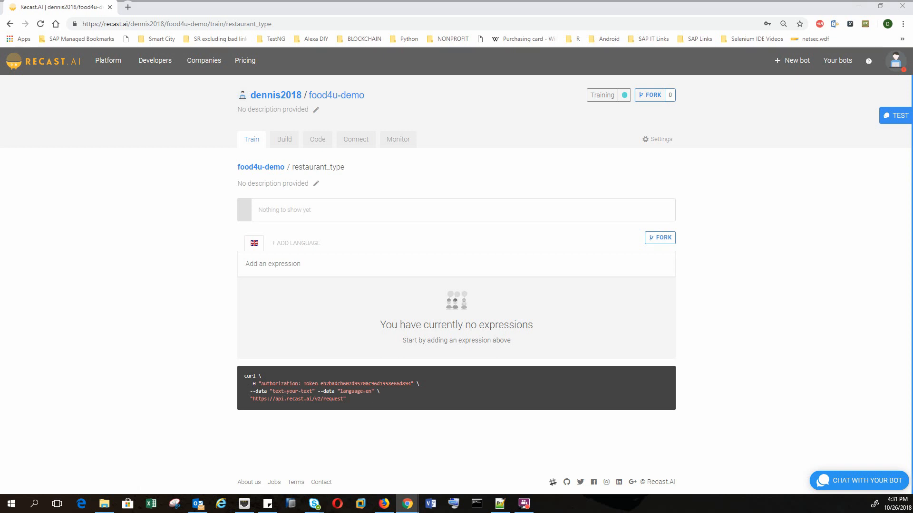
{"action": "left_click", "coordinate": [341, 204]}
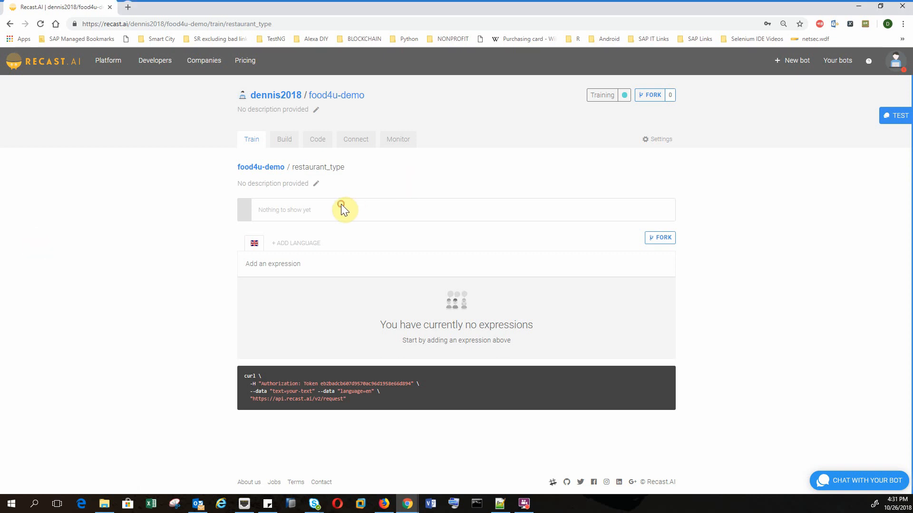
{"action": "left_click", "coordinate": [270, 256]}
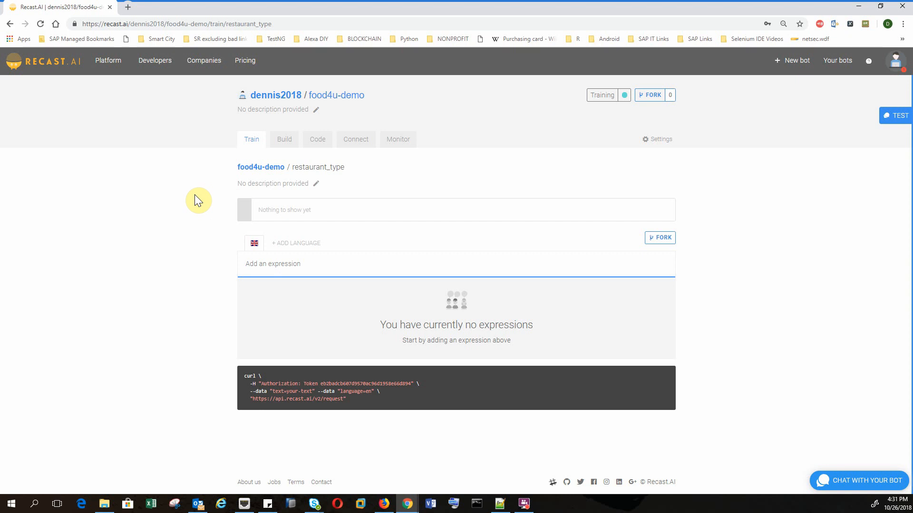
{"action": "type", "text": "Polish"}
{"action": "key", "text": "Return"}
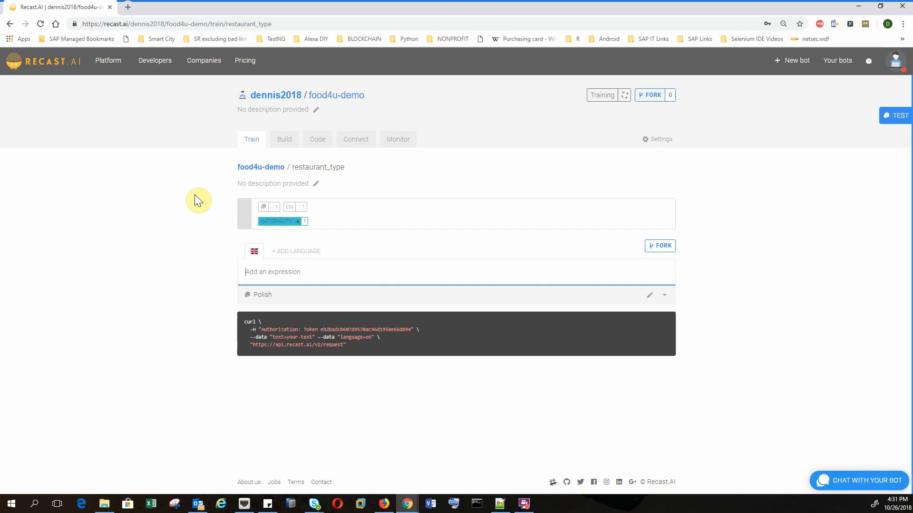
{"action": "type", "text": "Russian"}
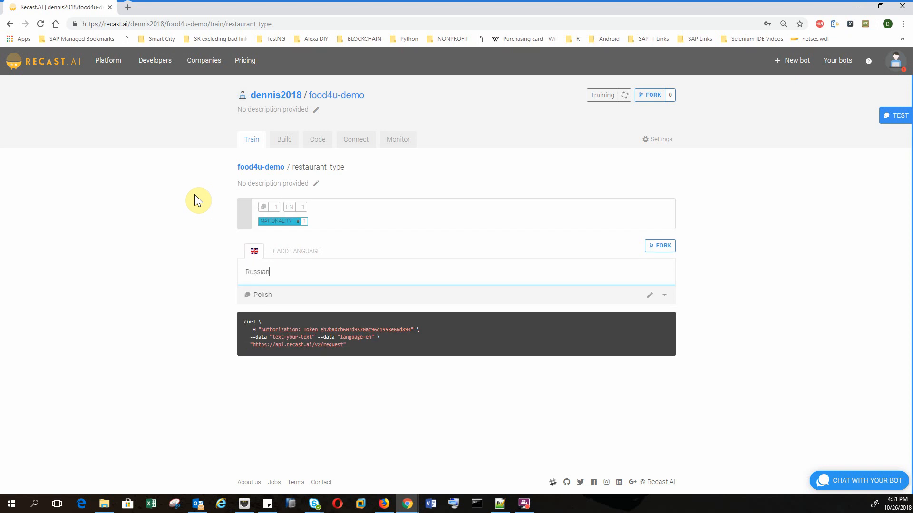
{"action": "key", "text": "Return"}
Add the expressions "Chinese food" and "Japanese" to the restaurant_type intent
{"action": "type", "text": "C"}
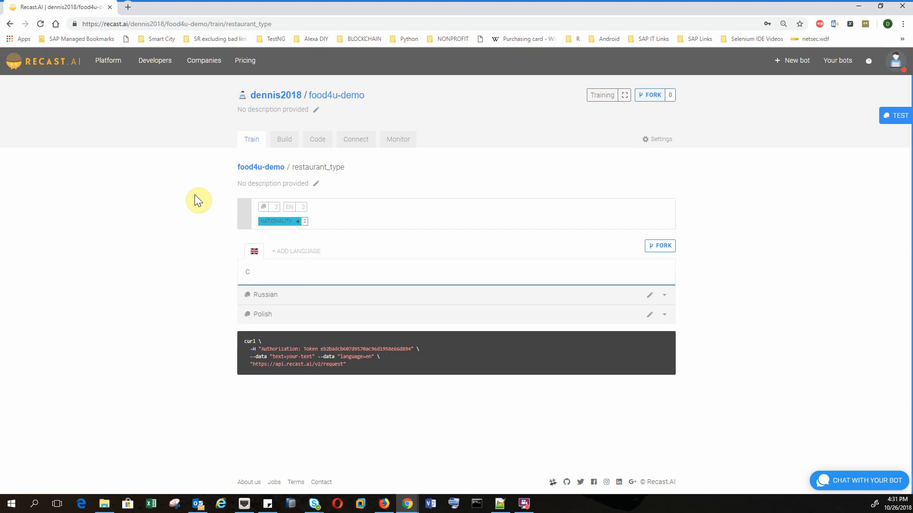
{"action": "type", "text": "hinese food"}
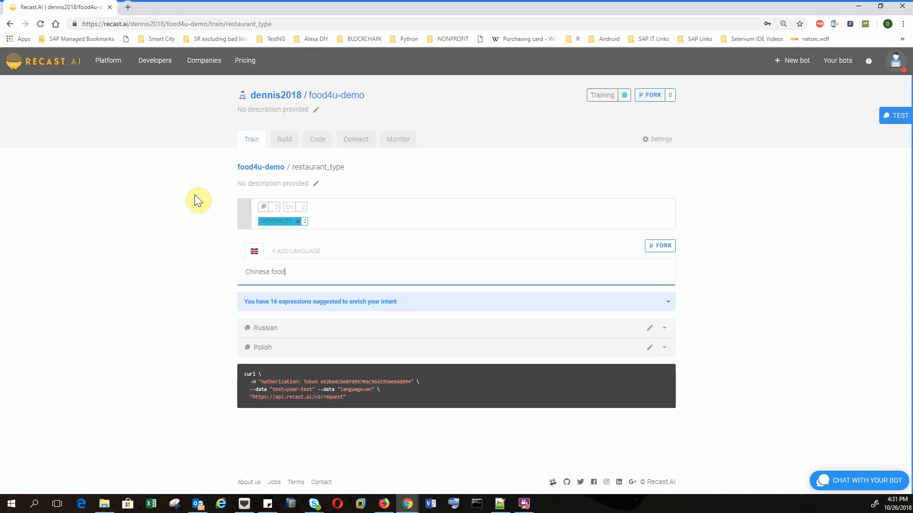
{"action": "key", "text": "Return"}
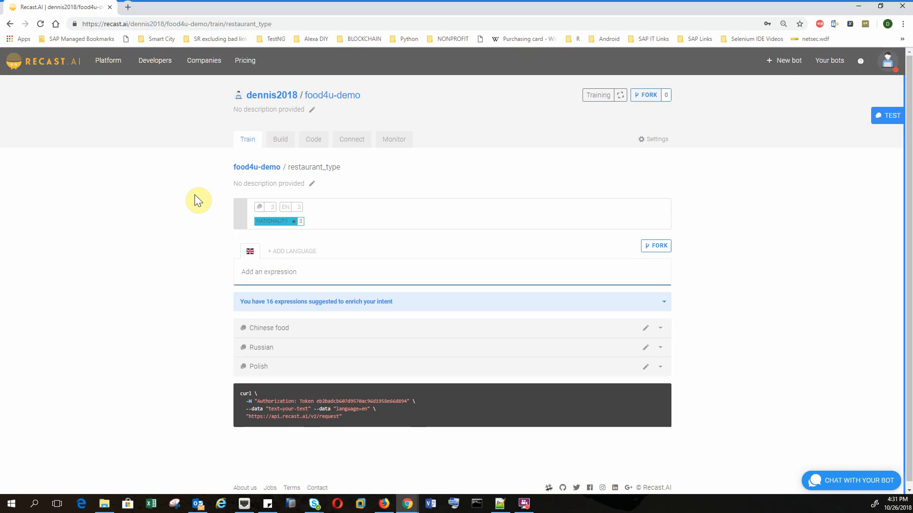
{"action": "type", "text": "Japanese"}
{"action": "key", "text": "Return"}
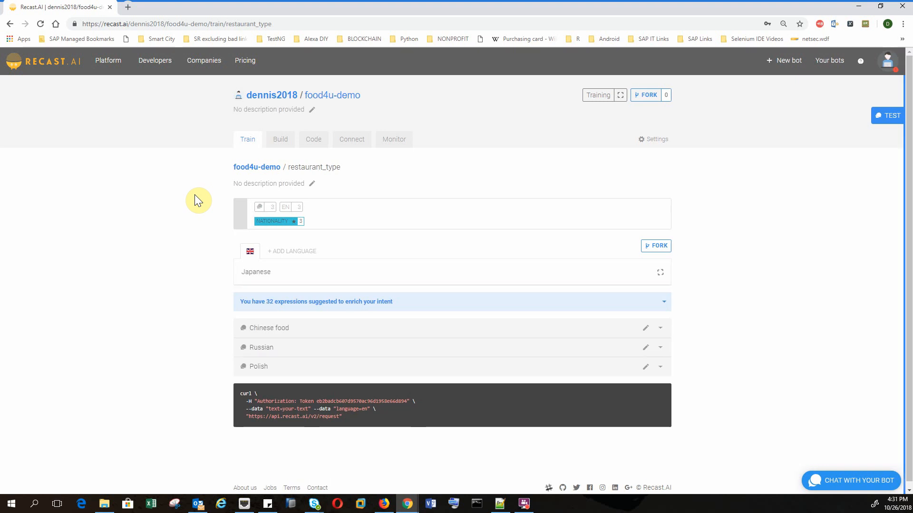
Add the expressions "Korean food" and "Italian restaurants" to the restaurant_type intent
{"action": "type", "text": "Kore"}
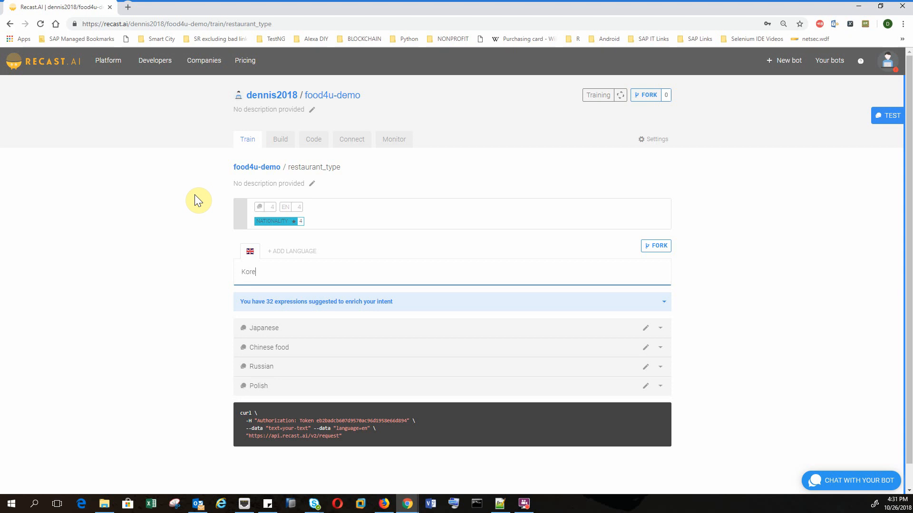
{"action": "type", "text": "an food"}
{"action": "key", "text": "Return"}
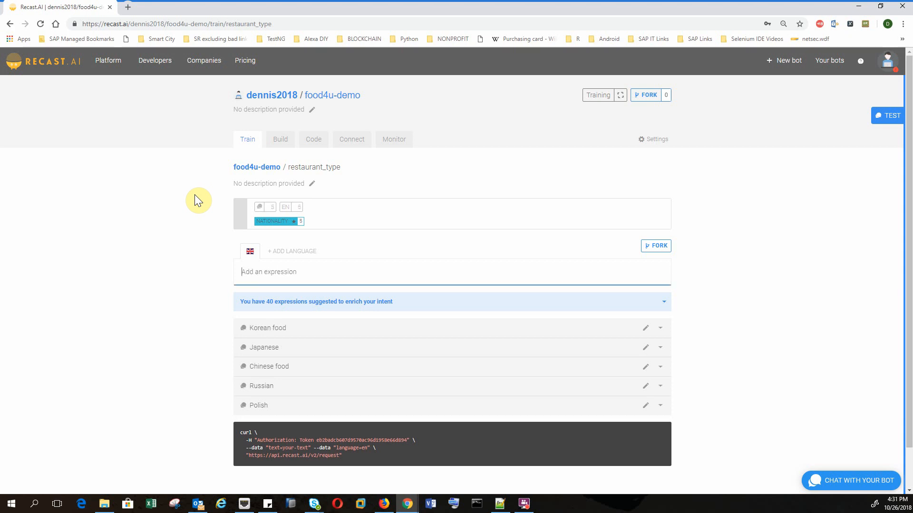
{"action": "type", "text": "Italian restaurants"}
{"action": "key", "text": "Return"}
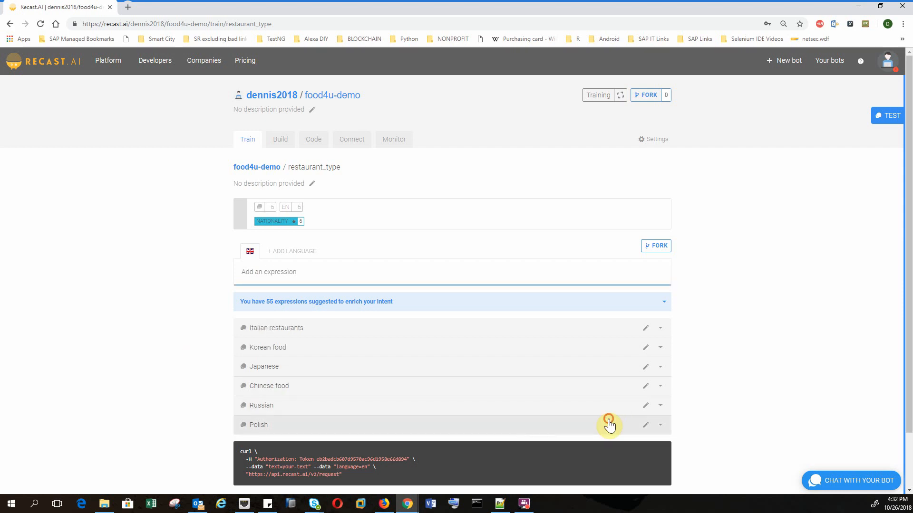
Tag "Polish" in the Polish expression with a new custom entity named cuisine
{"action": "left_click", "coordinate": [607, 423]}
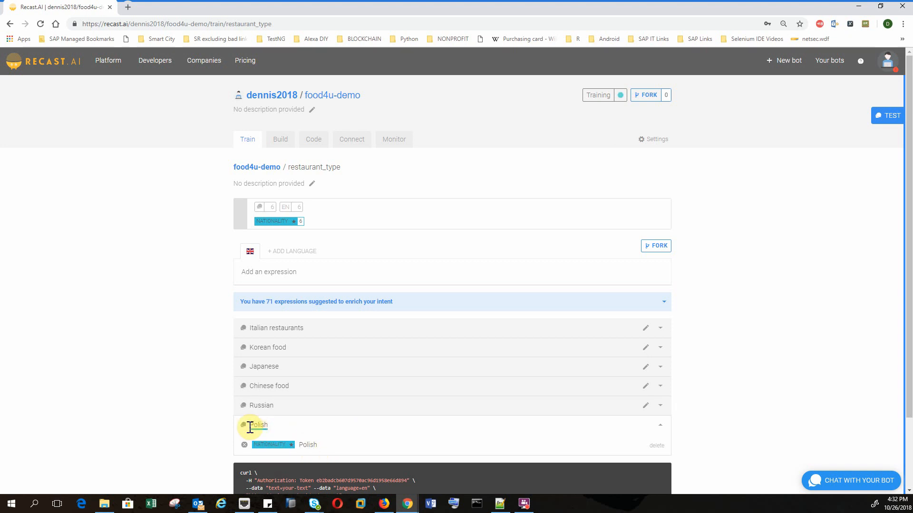
{"action": "left_click_drag", "start_coordinate": [263, 424], "coordinate": [250, 427]}
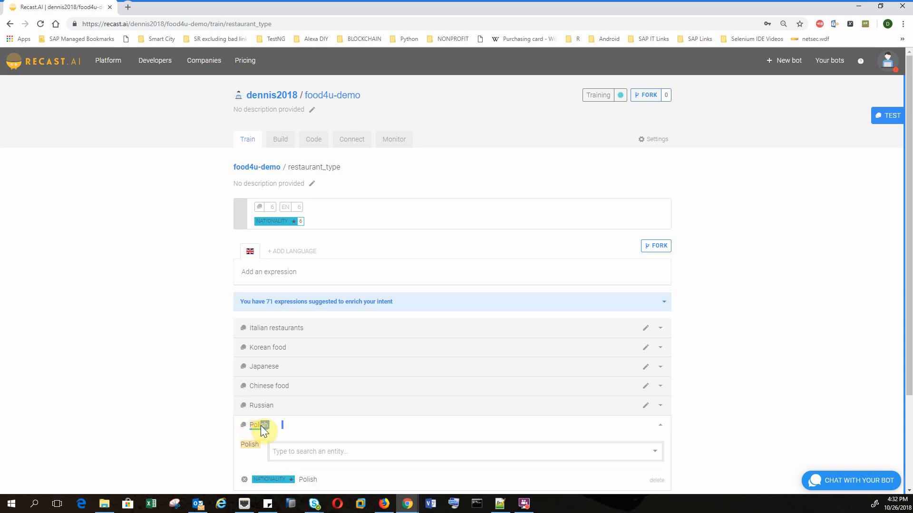
{"action": "left_click", "coordinate": [294, 451]}
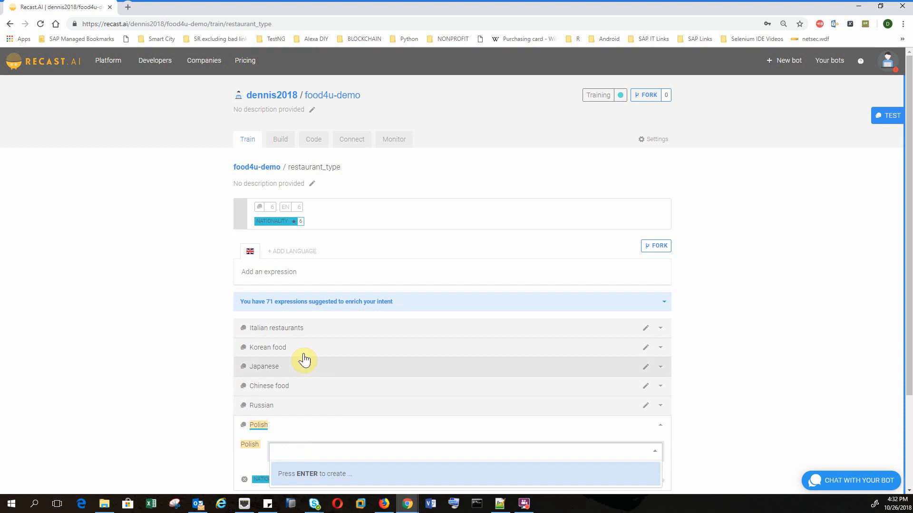
{"action": "type", "text": "c"}
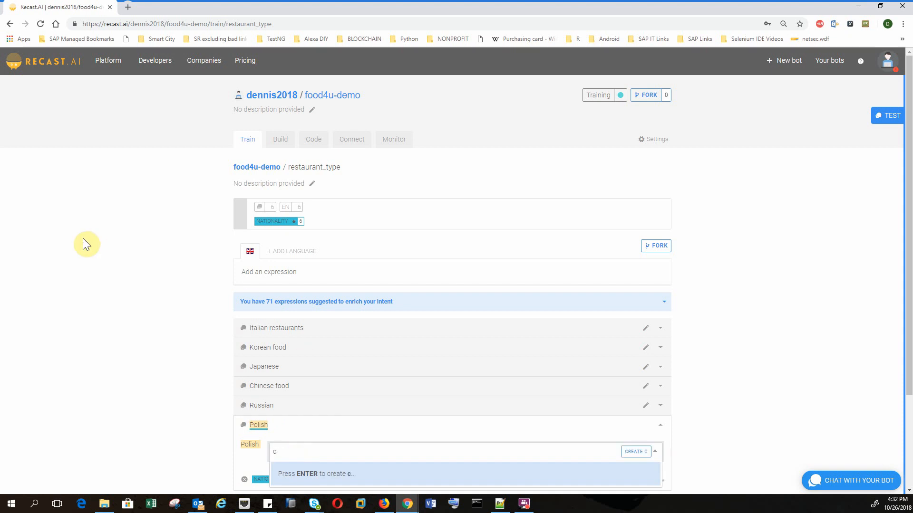
{"action": "type", "text": "uisine"}
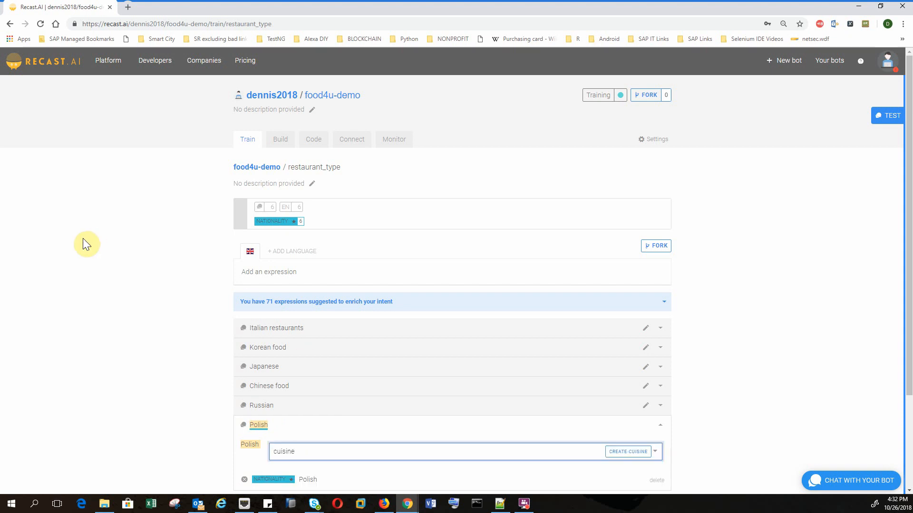
{"action": "key", "text": "Return"}
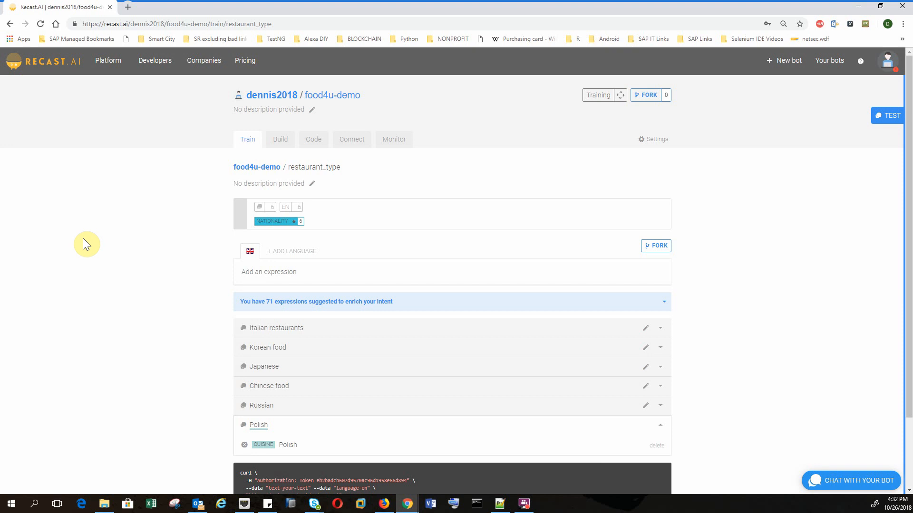
Tag "Russian" and the "Chinese food" expression with the cuisine entity instead of nationality
{"action": "scroll", "coordinate": [309, 419], "scroll_direction": "down", "scroll_amount": 1}
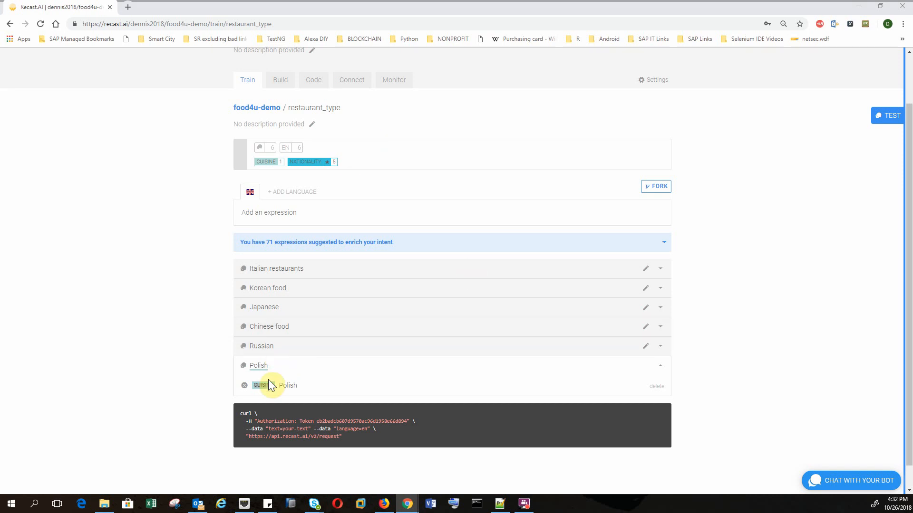
{"action": "left_click", "coordinate": [267, 354]}
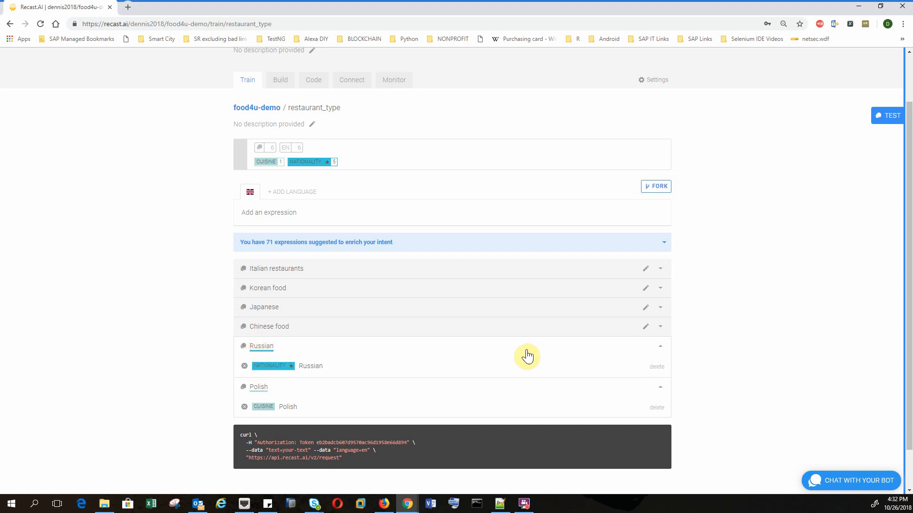
{"action": "left_click_drag", "start_coordinate": [248, 346], "coordinate": [273, 346]}
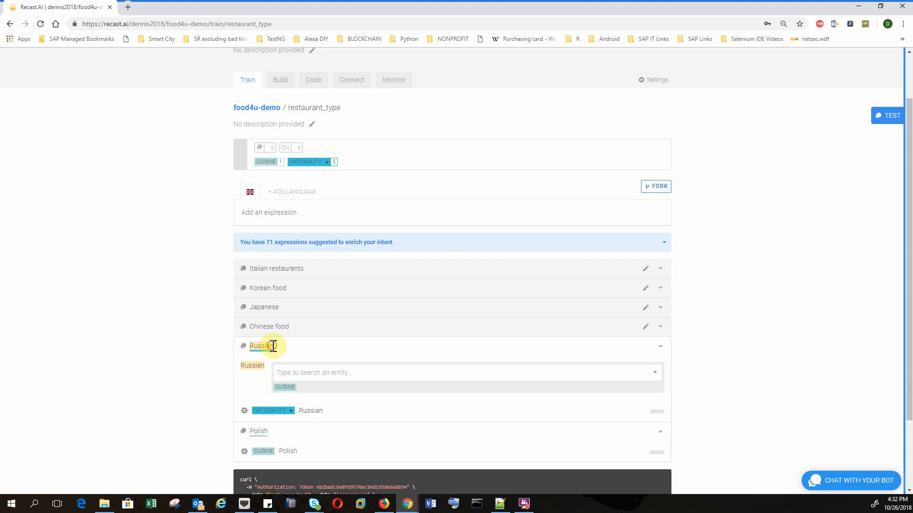
{"action": "left_click", "coordinate": [282, 384]}
{"action": "left_click", "coordinate": [285, 328]}
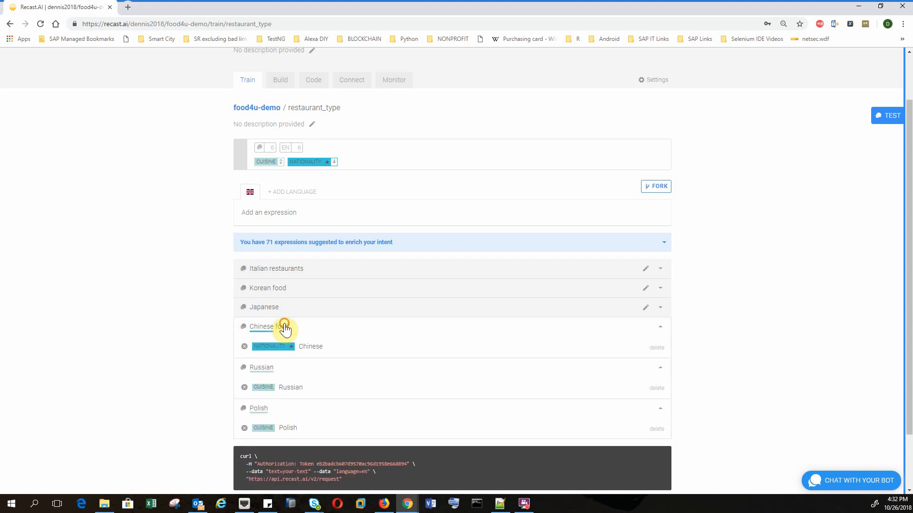
{"action": "mouse_move", "coordinate": [250, 328]}
{"action": "left_mouse_down"}
{"action": "mouse_move", "coordinate": [289, 328]}
{"action": "mouse_move", "coordinate": [251, 327]}
{"action": "left_mouse_up"}
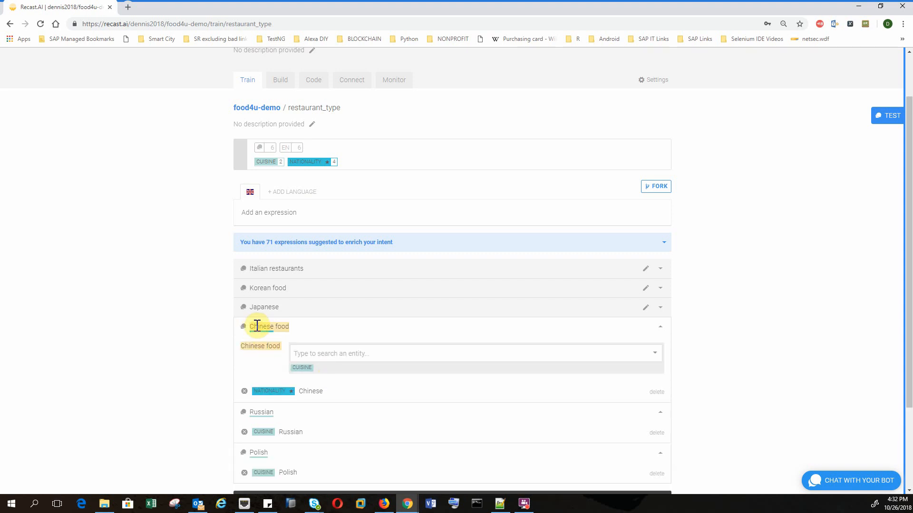
{"action": "left_click", "coordinate": [296, 368]}
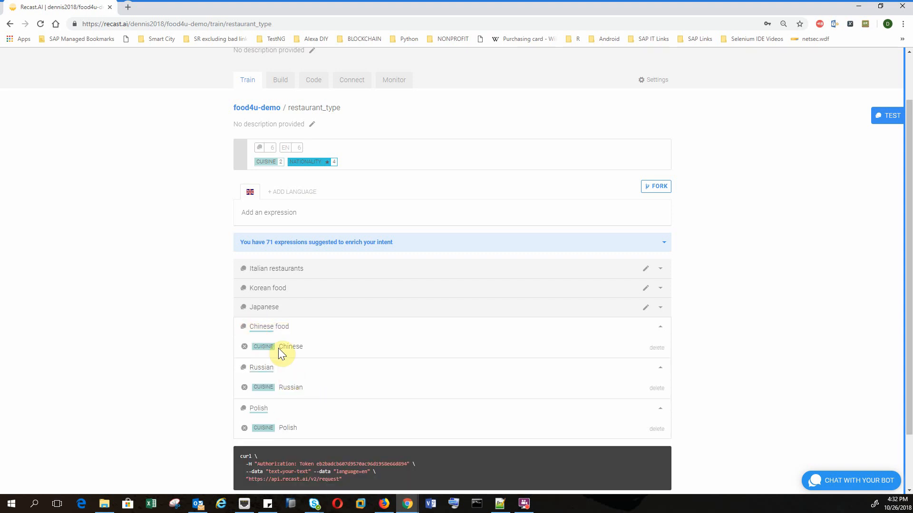
Tag "Japanese" and the word "Korean" in "Korean food" with the cuisine entity
{"action": "left_click", "coordinate": [271, 309]}
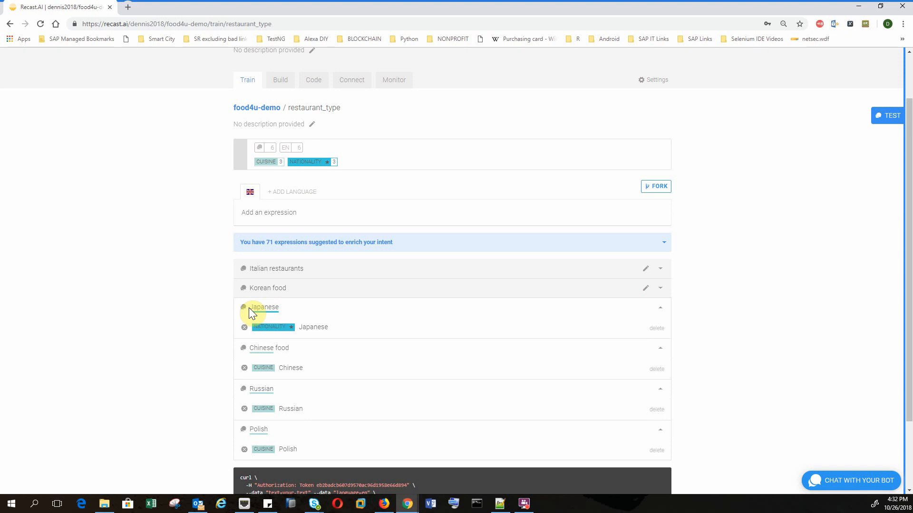
{"action": "left_click_drag", "start_coordinate": [249, 307], "coordinate": [280, 308]}
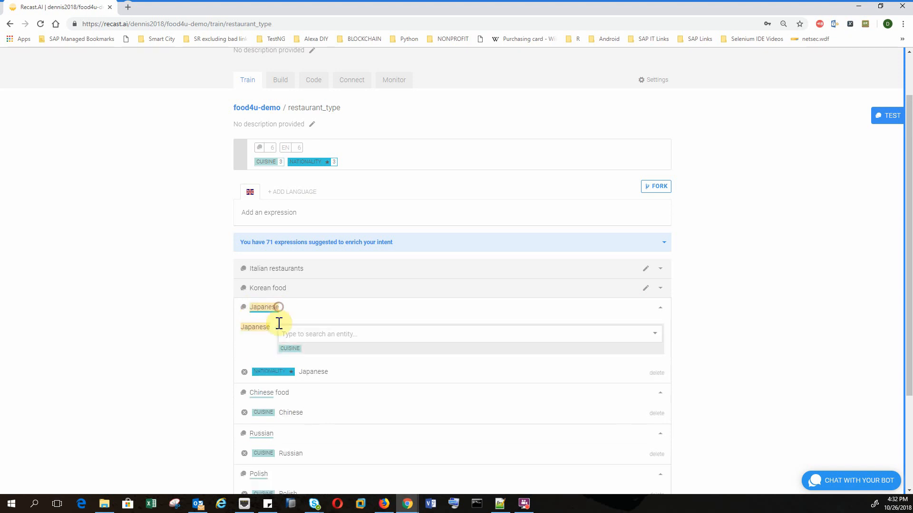
{"action": "left_click", "coordinate": [287, 350]}
{"action": "left_click", "coordinate": [269, 290]}
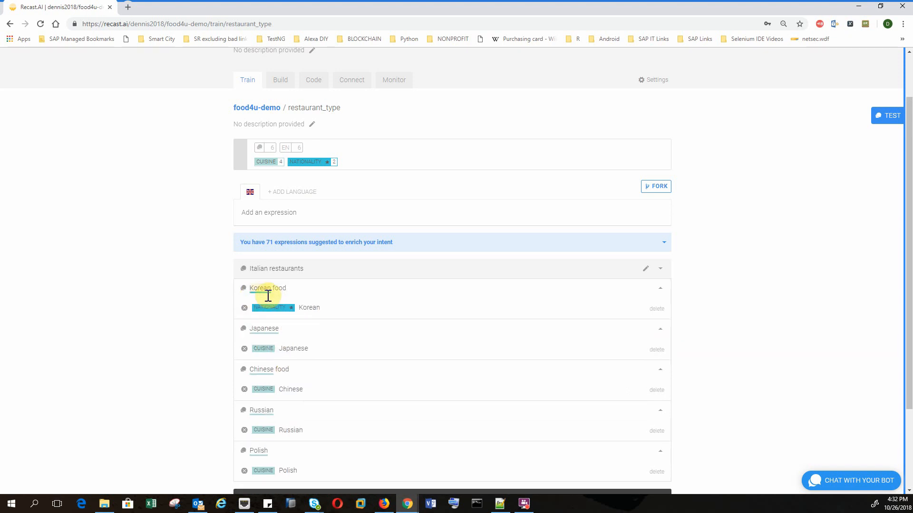
{"action": "left_click_drag", "start_coordinate": [249, 289], "coordinate": [270, 288]}
{"action": "left_click", "coordinate": [282, 329]}
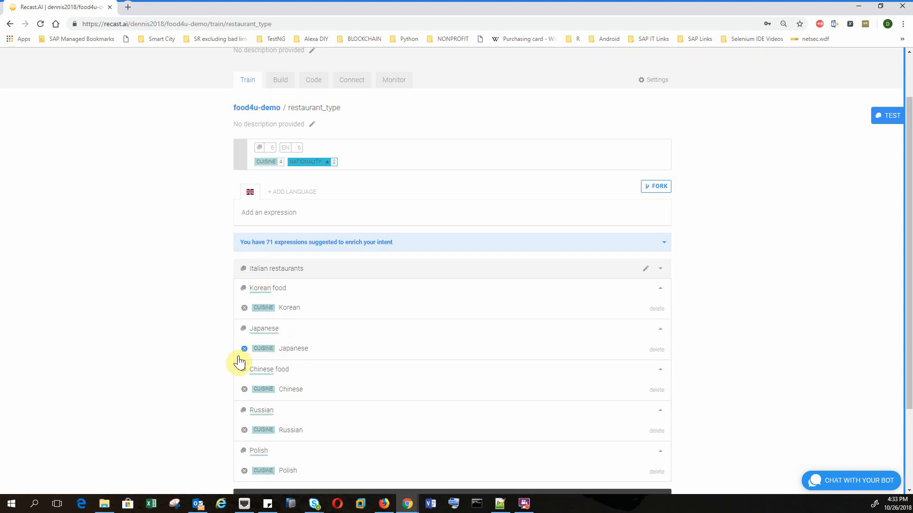
Tag the word "Italian" in the "Italian restaurants" expression with the cuisine entity
{"action": "left_click", "coordinate": [264, 268]}
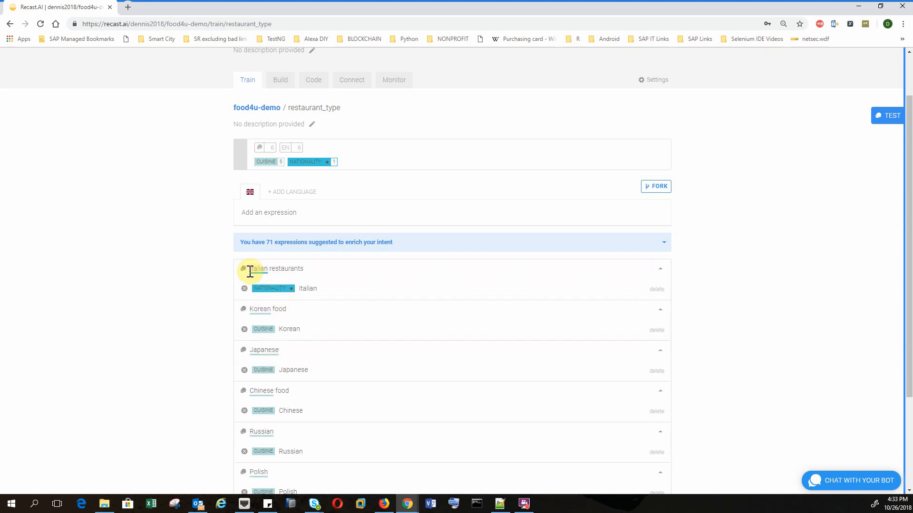
{"action": "left_click_drag", "start_coordinate": [248, 270], "coordinate": [267, 270]}
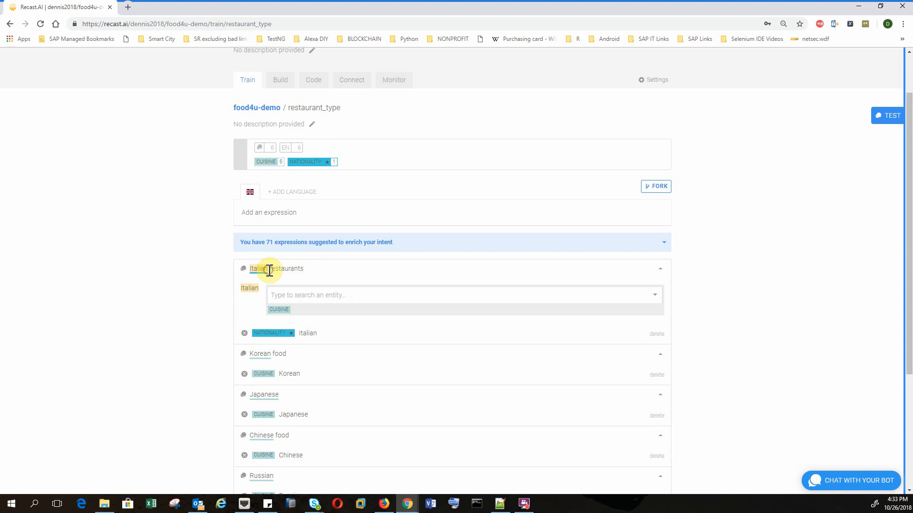
{"action": "left_click", "coordinate": [279, 309]}
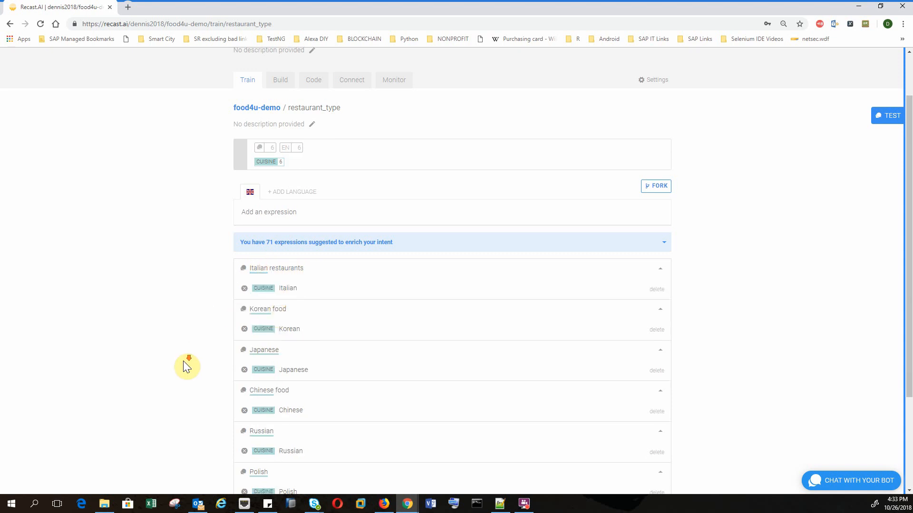
{"action": "scroll", "coordinate": [183, 361], "scroll_direction": "down", "scroll_amount": 1}
{"action": "scroll", "coordinate": [183, 361], "scroll_direction": "up", "scroll_amount": 1}
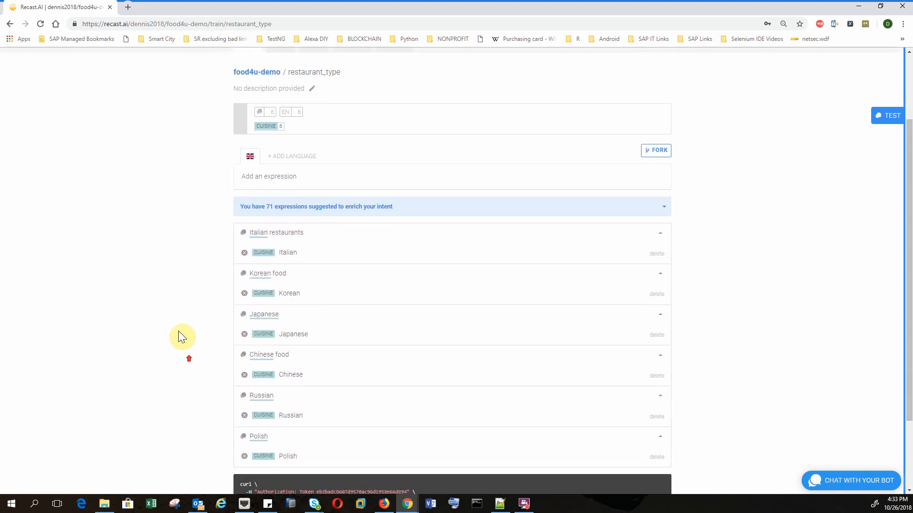
Collapse the details of all six tagged expressions, from "Italian restaurants" down to "Polish"
{"action": "left_click", "coordinate": [336, 237]}
{"action": "left_click", "coordinate": [329, 259]}
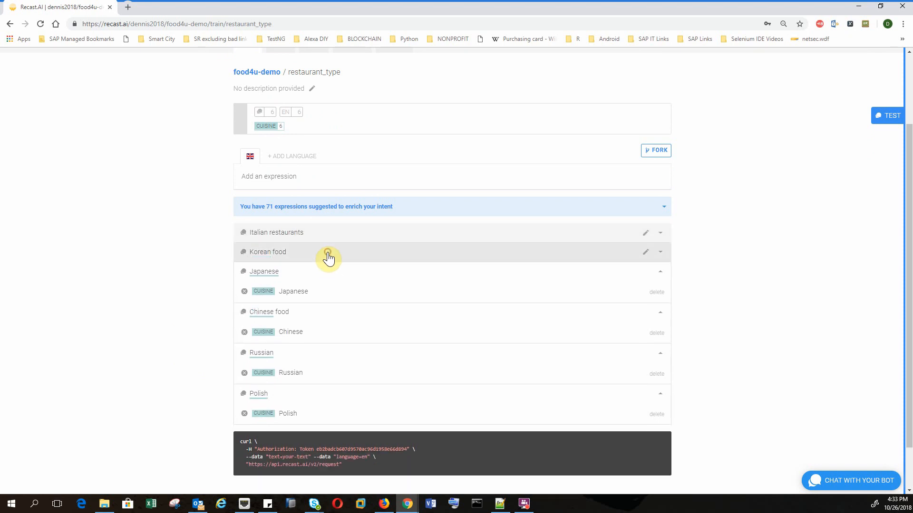
{"action": "left_click", "coordinate": [334, 283]}
{"action": "left_click", "coordinate": [336, 300]}
{"action": "left_click", "coordinate": [338, 313]}
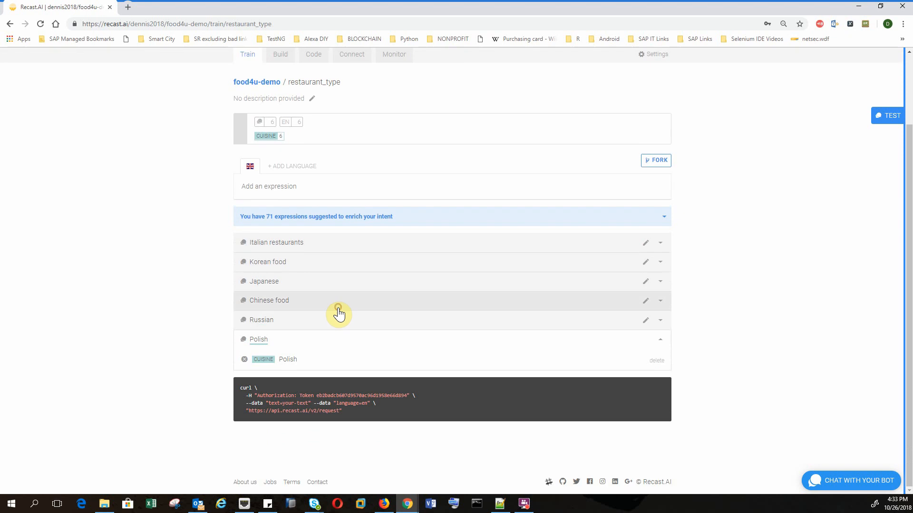
{"action": "left_click", "coordinate": [334, 343]}
Add the expressions "African food" and "Indian" to the restaurant_type intent
{"action": "left_click", "coordinate": [312, 208]}
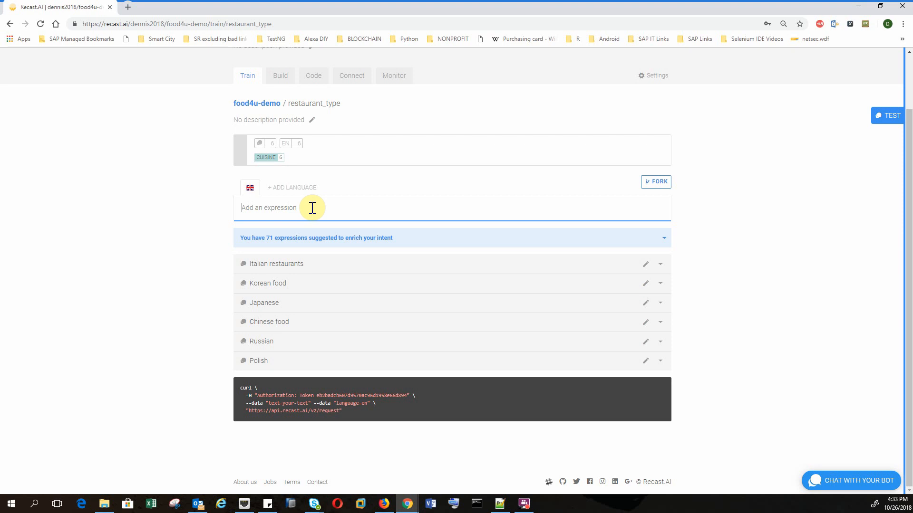
{"action": "type", "text": "Afria"}
{"action": "key", "text": "BackSpace"}
{"action": "type", "text": "can food"}
{"action": "key", "text": "Return"}
{"action": "type", "text": "Indian"}
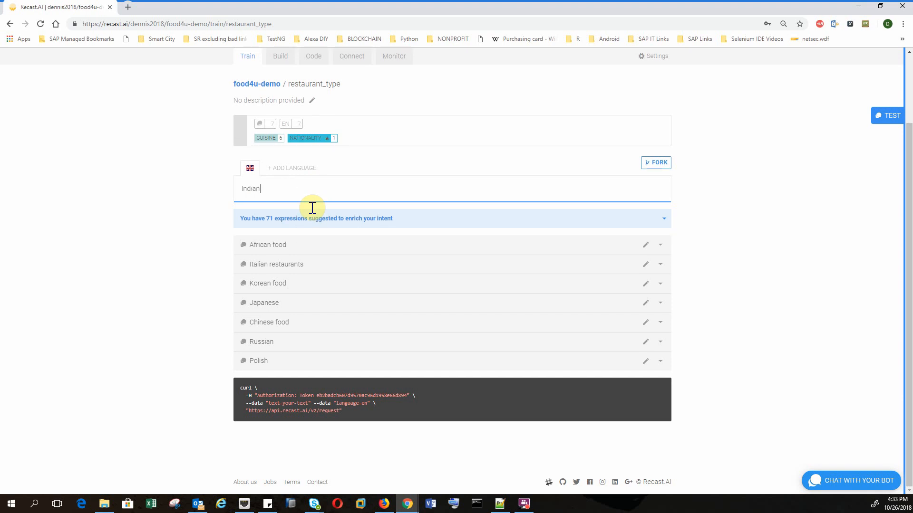
{"action": "key", "text": "Return"}
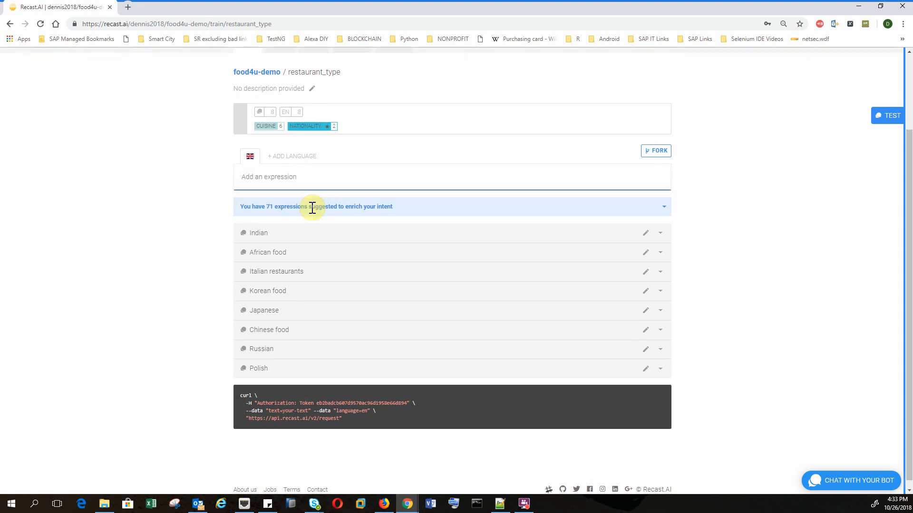
Add the expressions "Indonesian" and "Arab" to the restaurant_type intent
{"action": "type", "text": "Indonesian"}
{"action": "key", "text": "Return"}
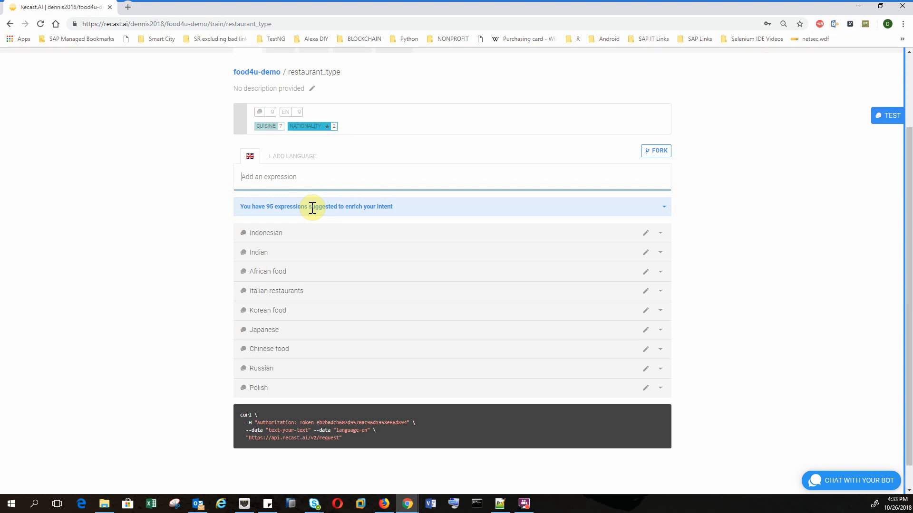
{"action": "type", "text": "Arab"}
{"action": "key", "text": "Return"}
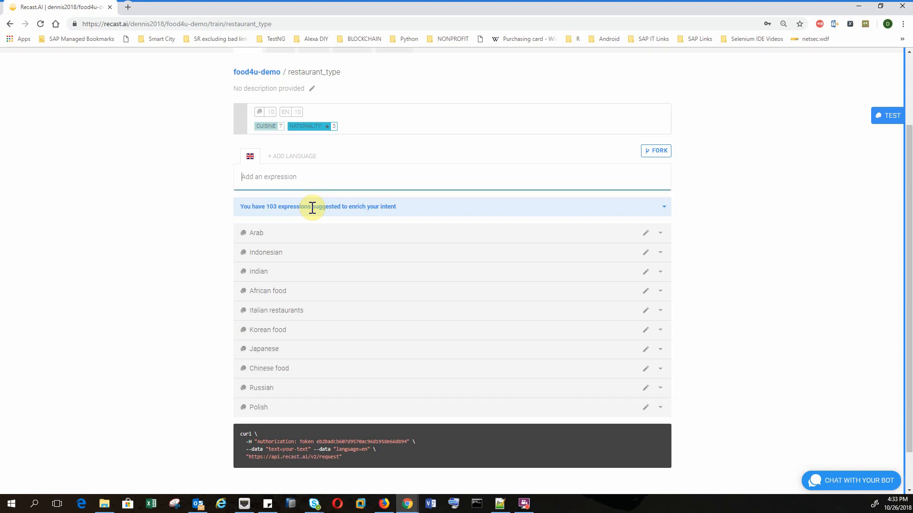
Add the full-sentence expression "I am looking for Vietnamese food" to the restaurant_type intent
{"action": "type", "text": "I"}
{"action": "type", "text": " am lookin"}
{"action": "type", "text": "g for Vie"}
{"action": "type", "text": "ta"}
{"action": "type", "text": "namese f"}
{"action": "type", "text": "ood"}
{"action": "key", "text": "Return"}
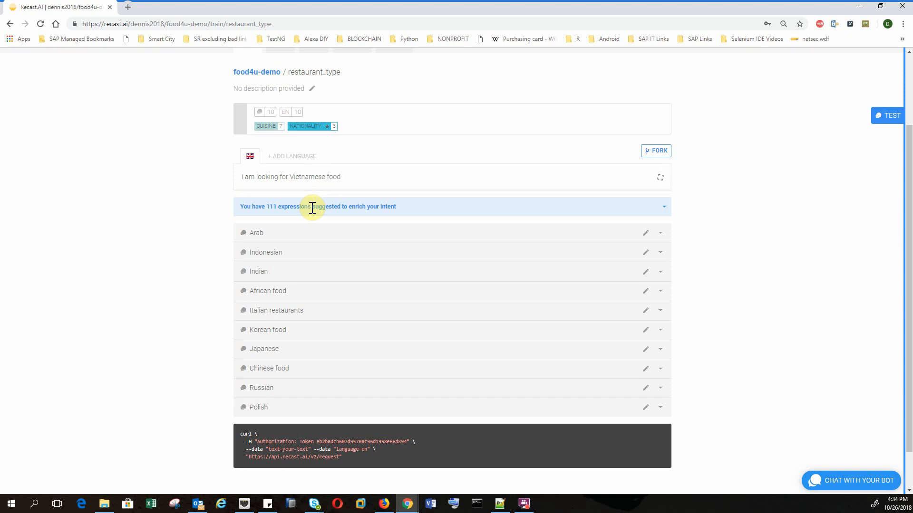
Add the expressions "I am looking for Chinese restaurants" and "I want Indian restaurants" to the intent
{"action": "type", "text": "I am l"}
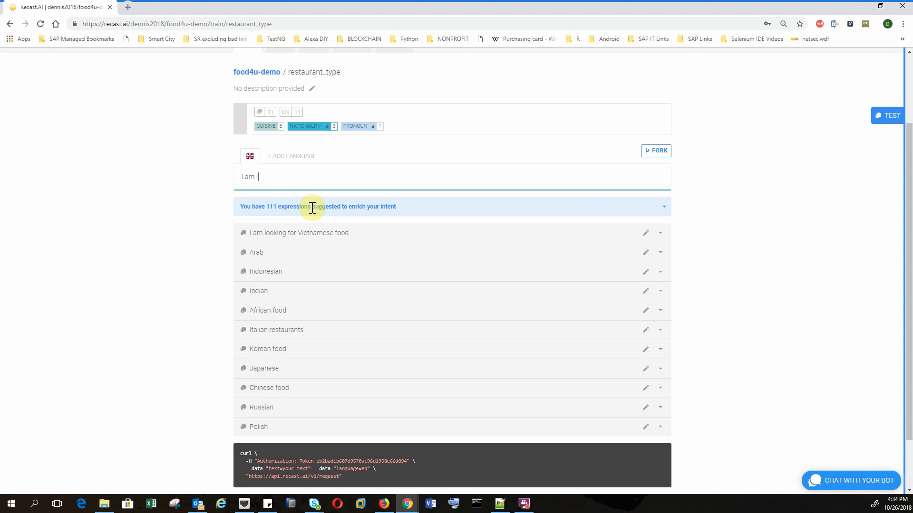
{"action": "type", "text": "ooking for Chinese restaurants"}
{"action": "key", "text": "Return"}
{"action": "type", "text": "I"}
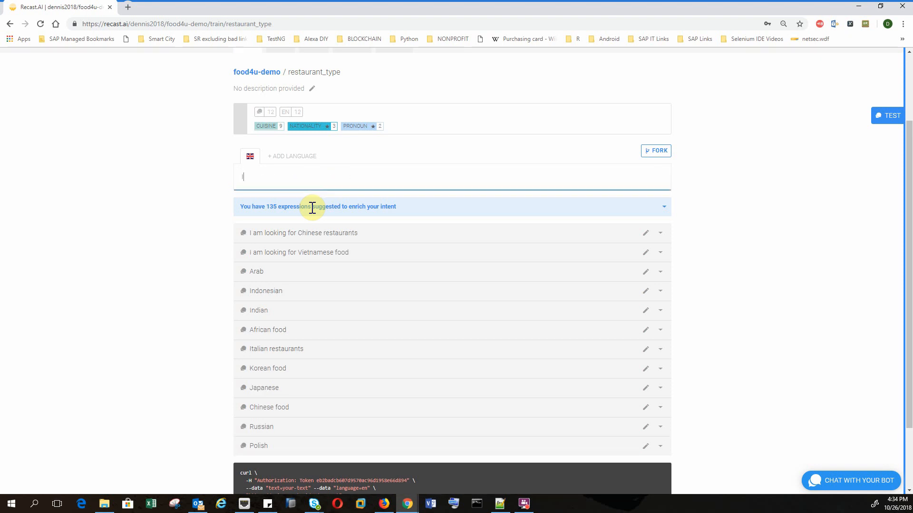
{"action": "type", "text": " want Indian restaurants"}
{"action": "key", "text": "Return"}
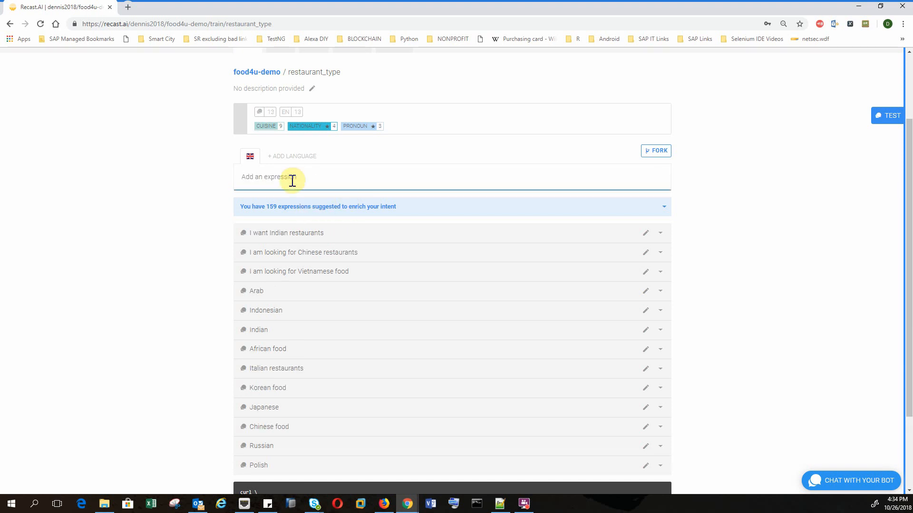
Add the expression "Vietnamese" to the intent and expand it to check its entity tag
{"action": "type", "text": "Vietnamese"}
{"action": "key", "text": "Return"}
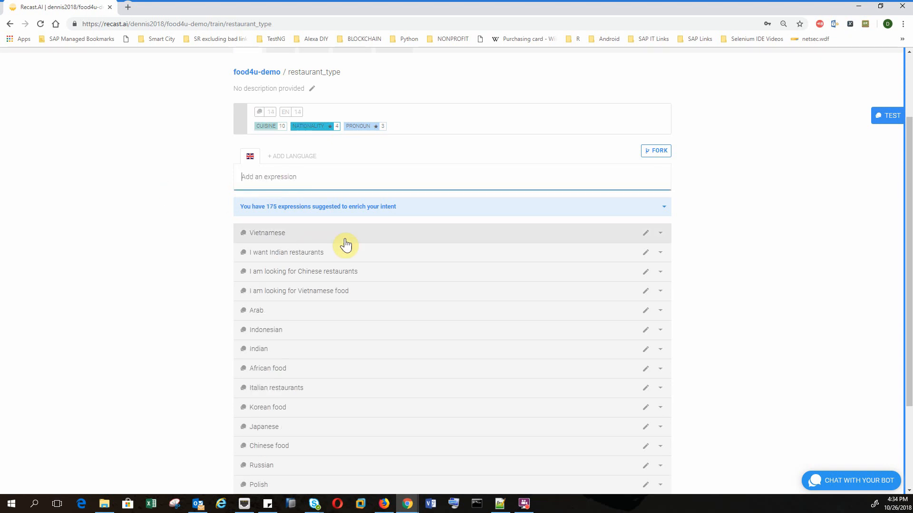
{"action": "left_click", "coordinate": [290, 233]}
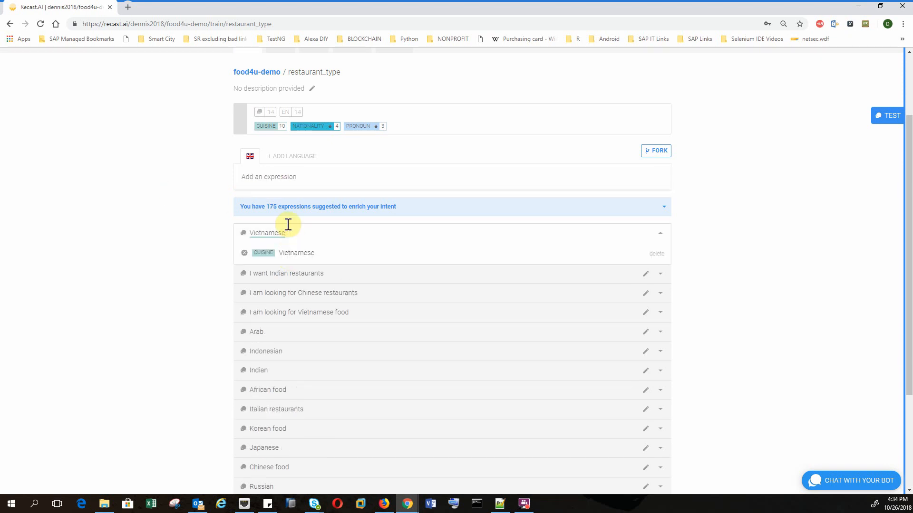
Tag "Indian" in "I want Indian restaurants" as cuisine and expand the "I am looking for Chinese restaurants" expression
{"action": "left_click", "coordinate": [265, 274]}
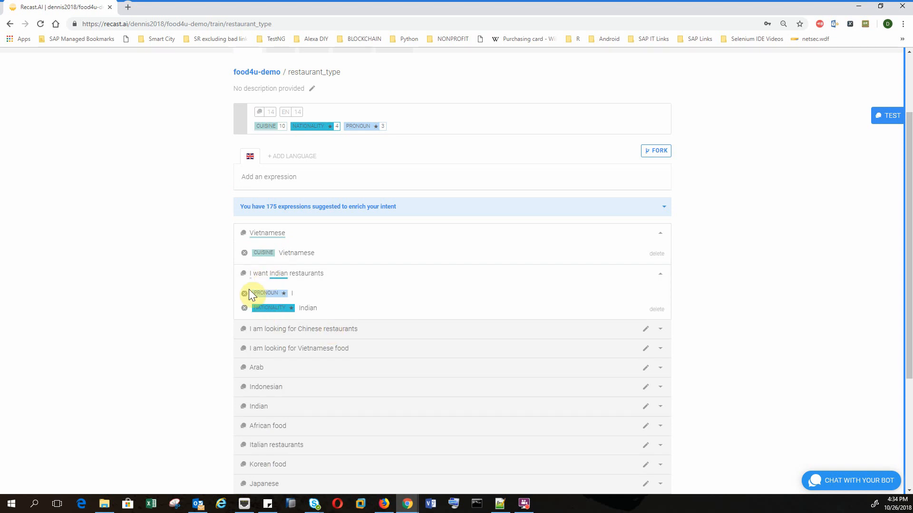
{"action": "left_click_drag", "start_coordinate": [269, 274], "coordinate": [289, 274]}
{"action": "left_click", "coordinate": [279, 315]}
{"action": "left_click", "coordinate": [339, 332]}
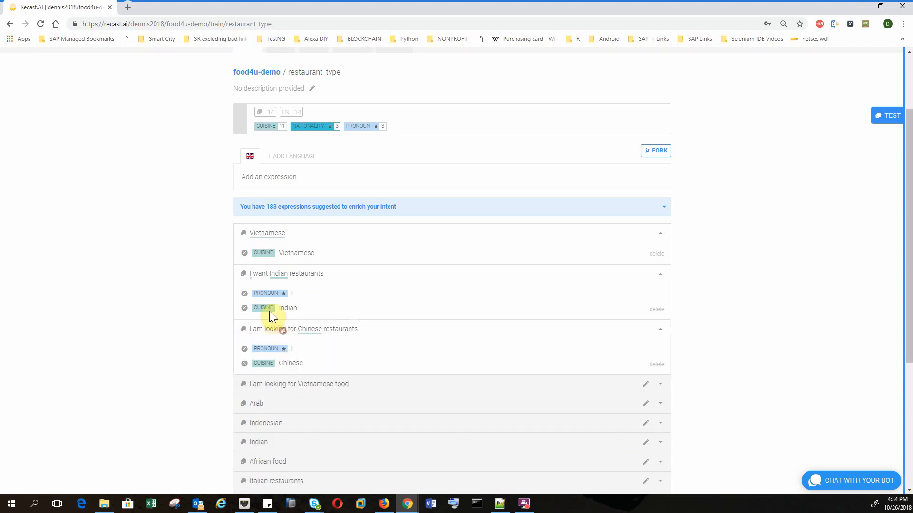
Tag the "Arab" expression as cuisine and check the entity tags of "I am looking for Vietnamese food" and "Indonesian"
{"action": "left_click", "coordinate": [272, 383]}
{"action": "scroll", "coordinate": [286, 361], "scroll_direction": "down", "scroll_amount": 2}
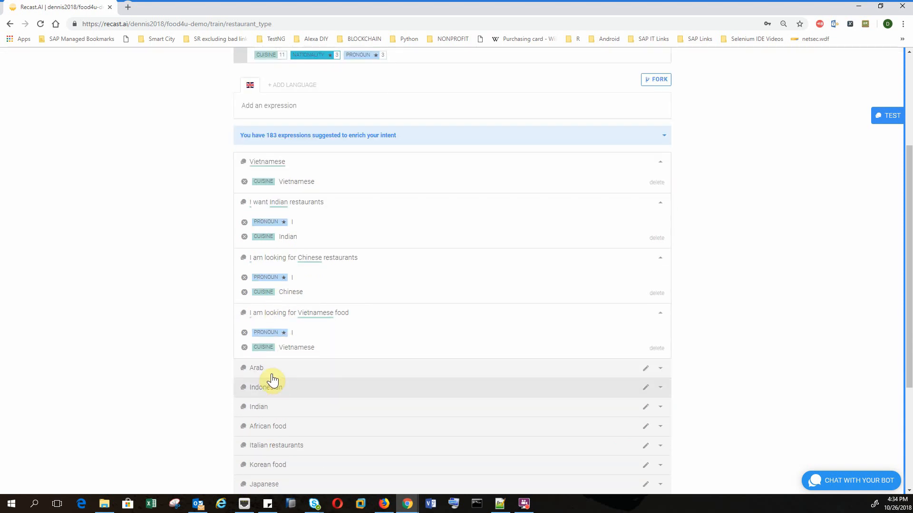
{"action": "left_click", "coordinate": [269, 372]}
{"action": "scroll", "coordinate": [266, 366], "scroll_direction": "down", "scroll_amount": 1}
{"action": "double_click", "coordinate": [257, 356]}
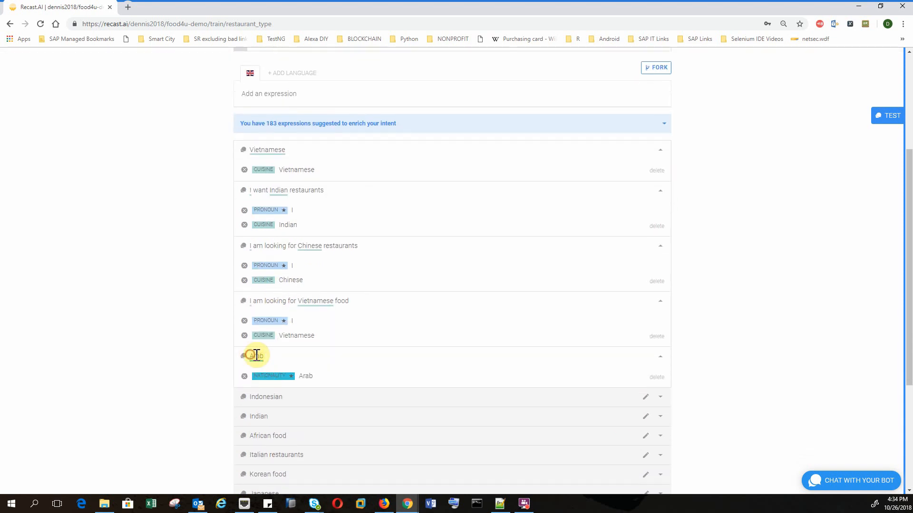
{"action": "left_click", "coordinate": [269, 398]}
{"action": "left_click", "coordinate": [262, 396]}
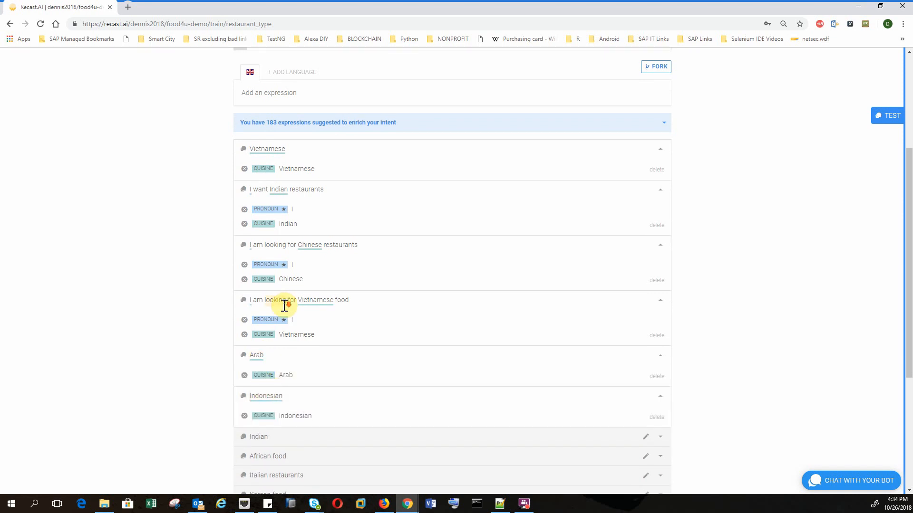
{"action": "scroll", "coordinate": [300, 328], "scroll_direction": "down", "scroll_amount": 3}
{"action": "scroll", "coordinate": [301, 354], "scroll_direction": "up", "scroll_amount": 3}
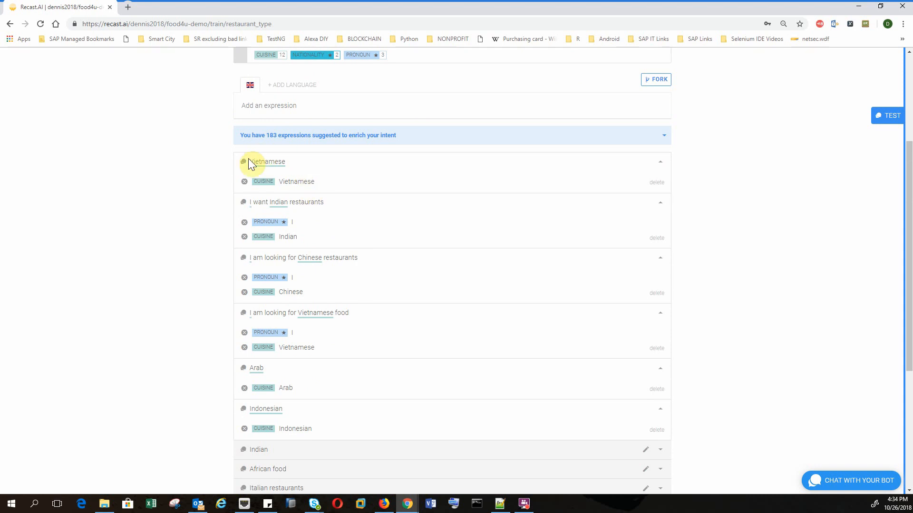
Collapse all the expanded expressions in the restaurant_type list, from "Vietnamese" through "Indonesian"
{"action": "left_click", "coordinate": [373, 168]}
{"action": "left_click", "coordinate": [350, 181]}
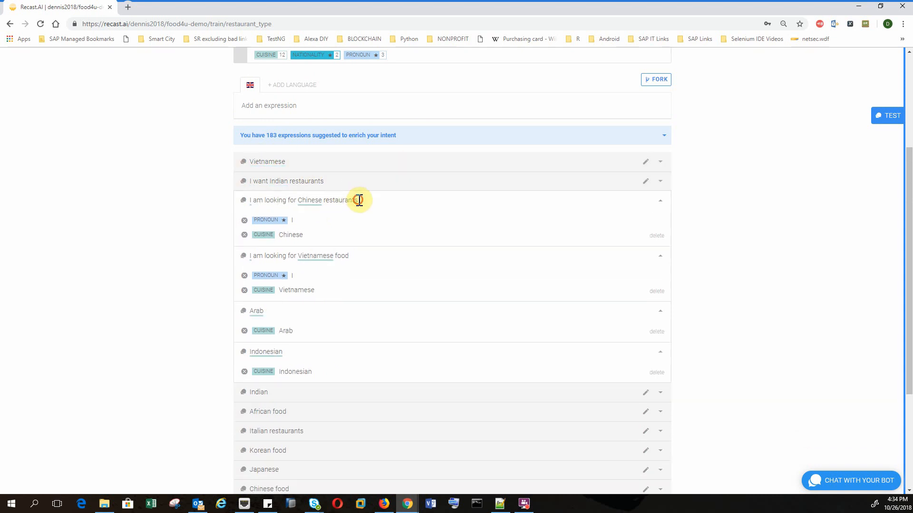
{"action": "double_click", "coordinate": [356, 199]}
{"action": "left_click", "coordinate": [382, 210]}
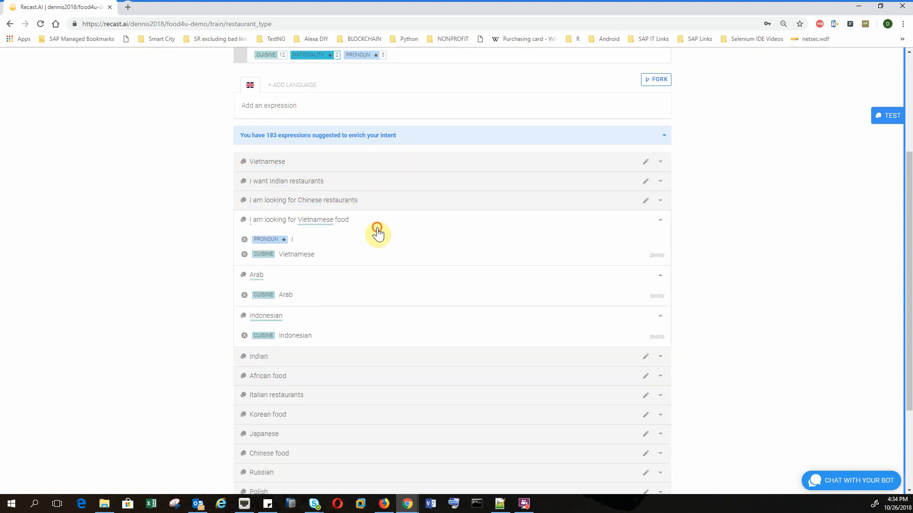
{"action": "left_click", "coordinate": [376, 224]}
{"action": "left_click", "coordinate": [369, 247]}
{"action": "left_click", "coordinate": [368, 263]}
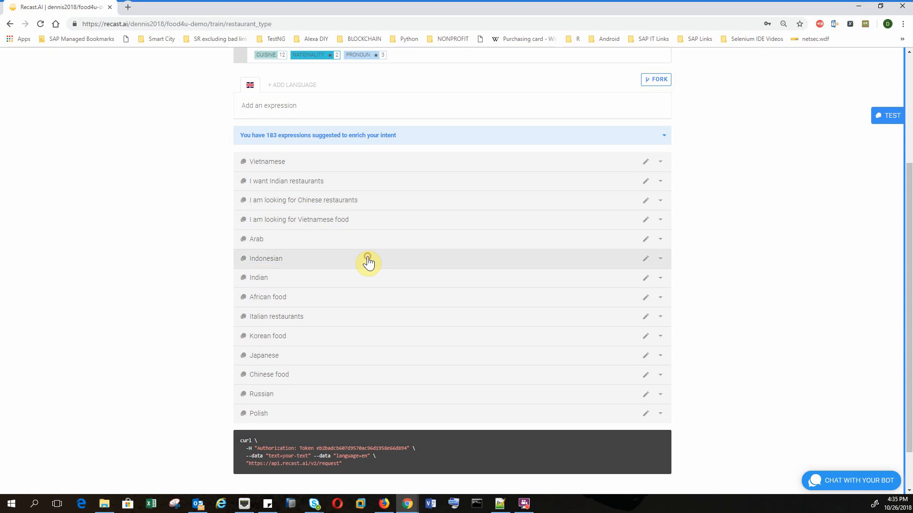
Add the expressions "I want Arab food" and "Taiwanese" to the restaurant_type intent
{"action": "left_click", "coordinate": [350, 97]}
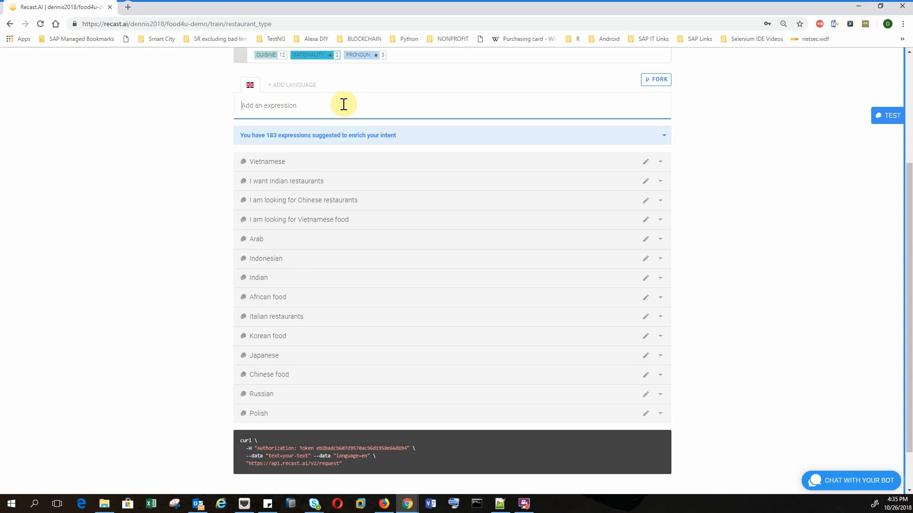
{"action": "type", "text": "I want Arab food"}
{"action": "key", "text": "Return"}
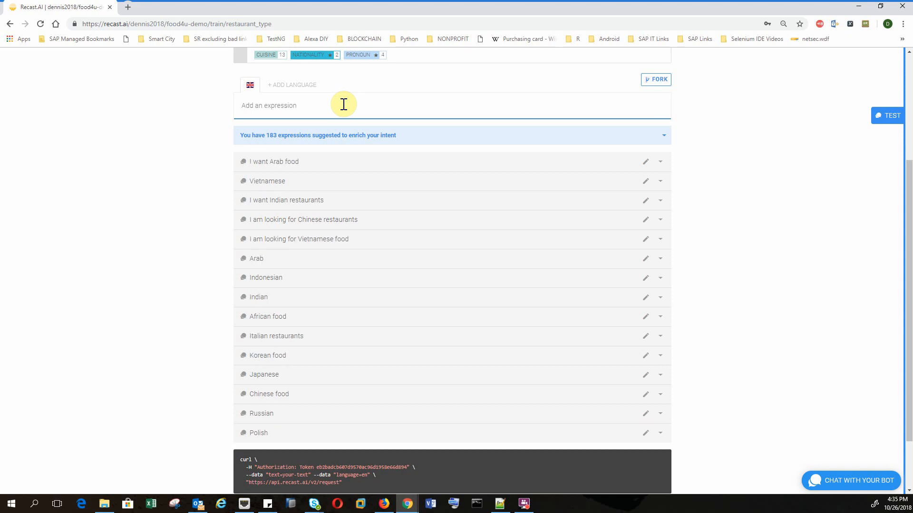
{"action": "type", "text": "Taiwanese"}
{"action": "key", "text": "Return"}
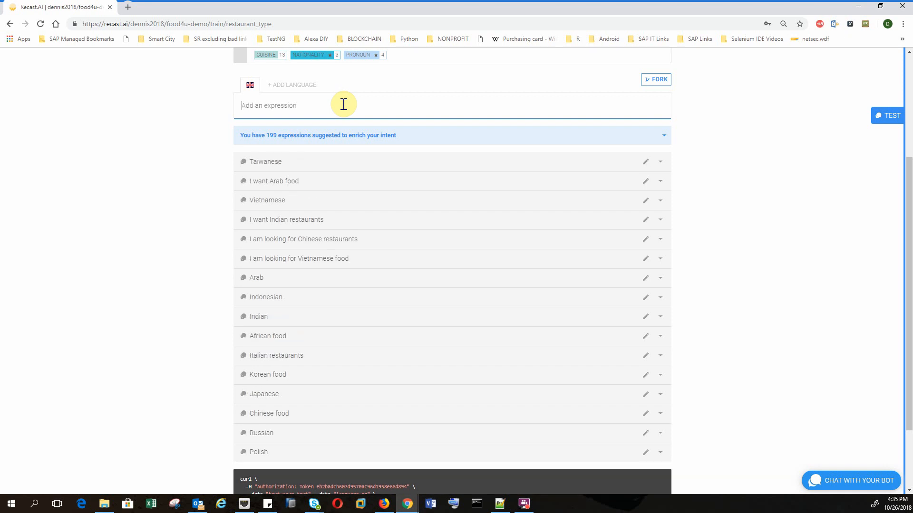
Add the expression "Philipino" to the intent and expand it to check its entity tag
{"action": "type", "text": "Philipino"}
{"action": "key", "text": "Return"}
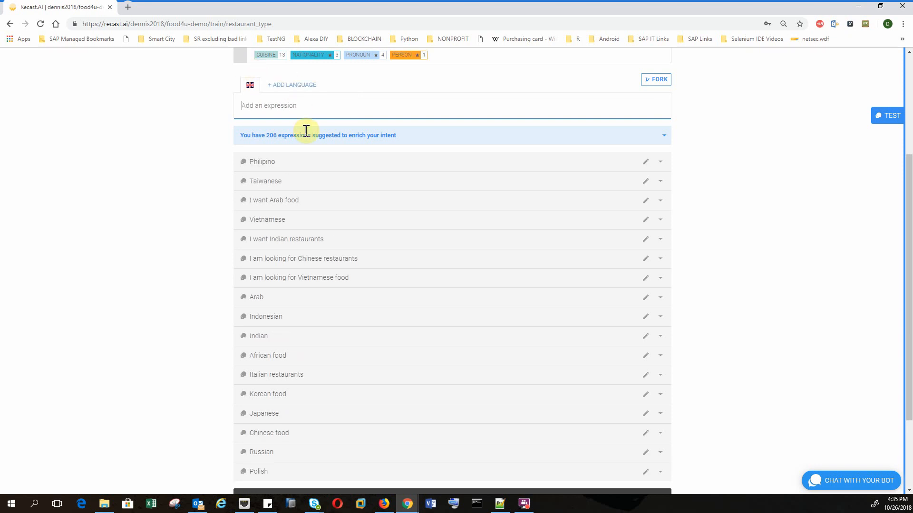
{"action": "left_click", "coordinate": [289, 163]}
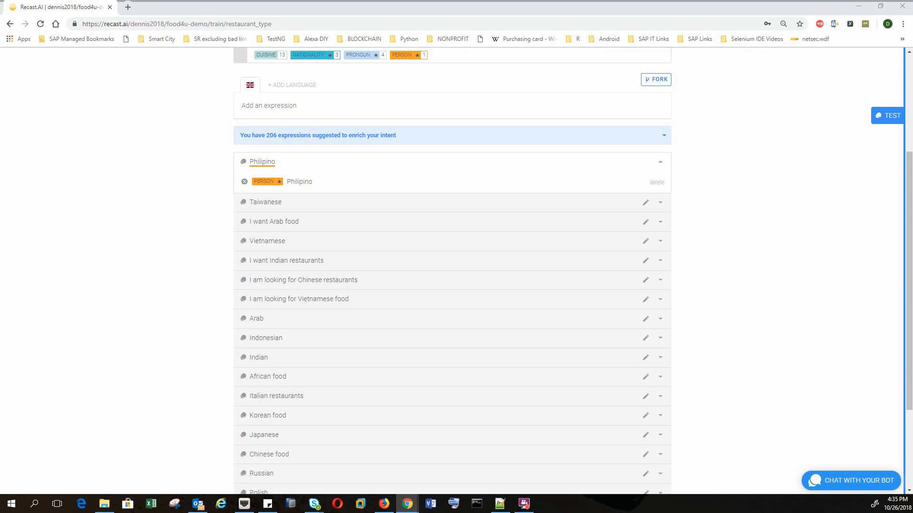
Add the expression "Filipino" to the intent and delete the misspelled "Philipino" expression
{"action": "left_click", "coordinate": [338, 99]}
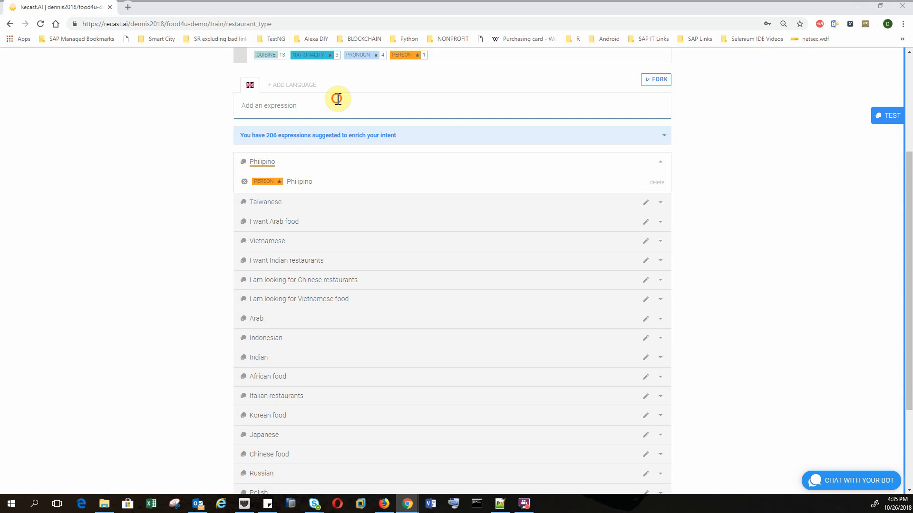
{"action": "type", "text": "Filipino"}
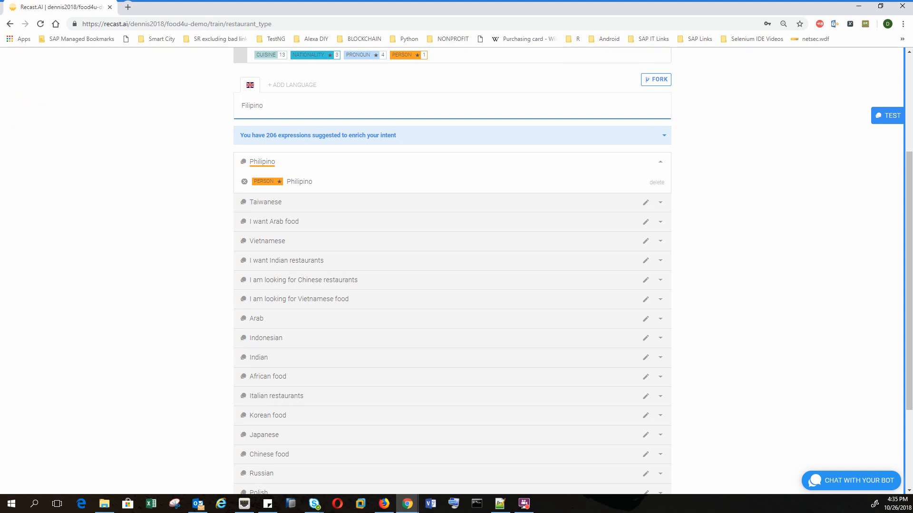
{"action": "key", "text": "Return"}
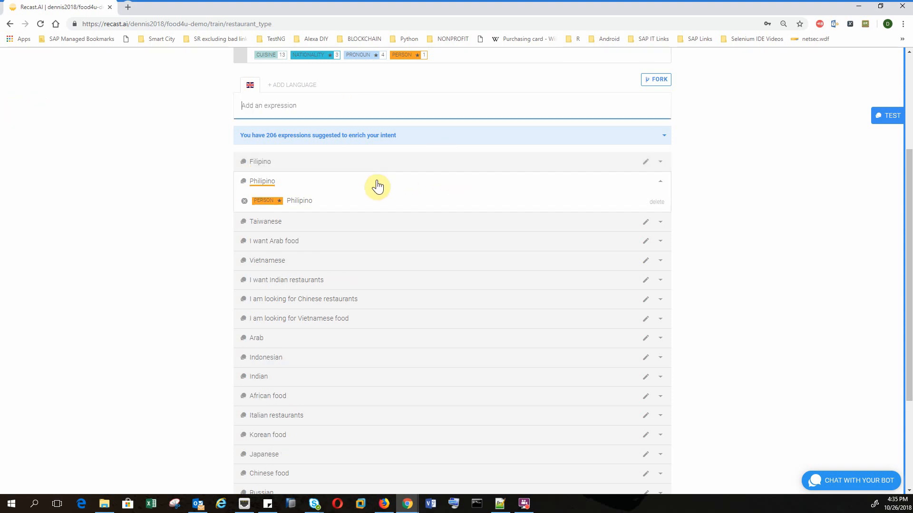
{"action": "left_click", "coordinate": [658, 202]}
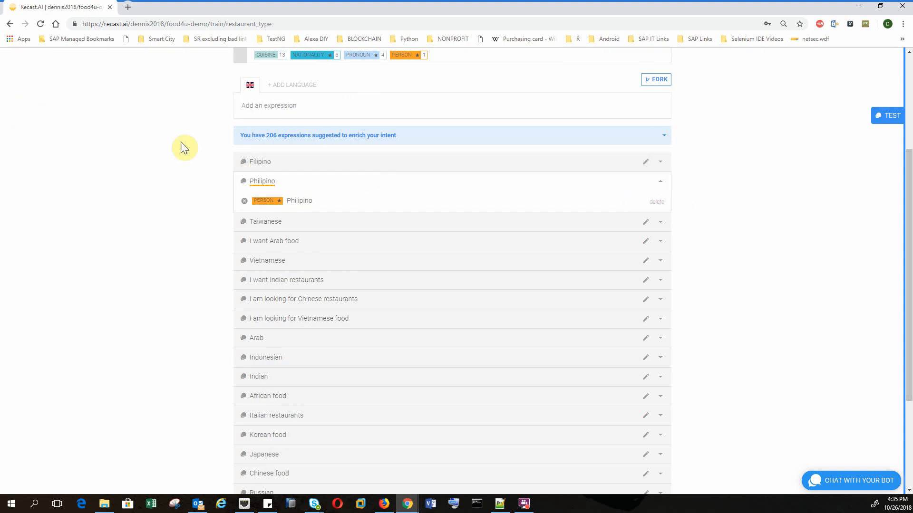
Expand the "Filipino" expression and tag its word with the cuisine entity
{"action": "left_click", "coordinate": [264, 169]}
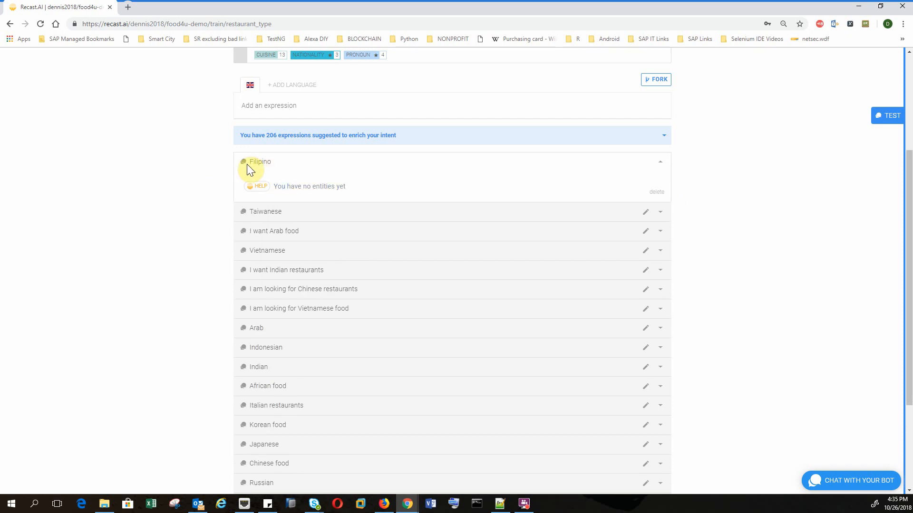
{"action": "mouse_move", "coordinate": [249, 160]}
{"action": "left_mouse_down"}
{"action": "mouse_move", "coordinate": [263, 158]}
{"action": "mouse_move", "coordinate": [251, 161]}
{"action": "left_mouse_up"}
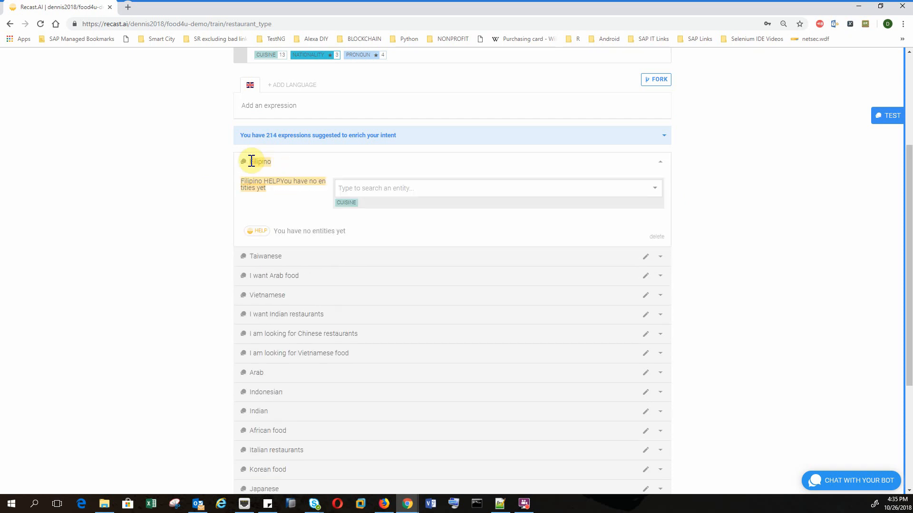
{"action": "left_click", "coordinate": [251, 161]}
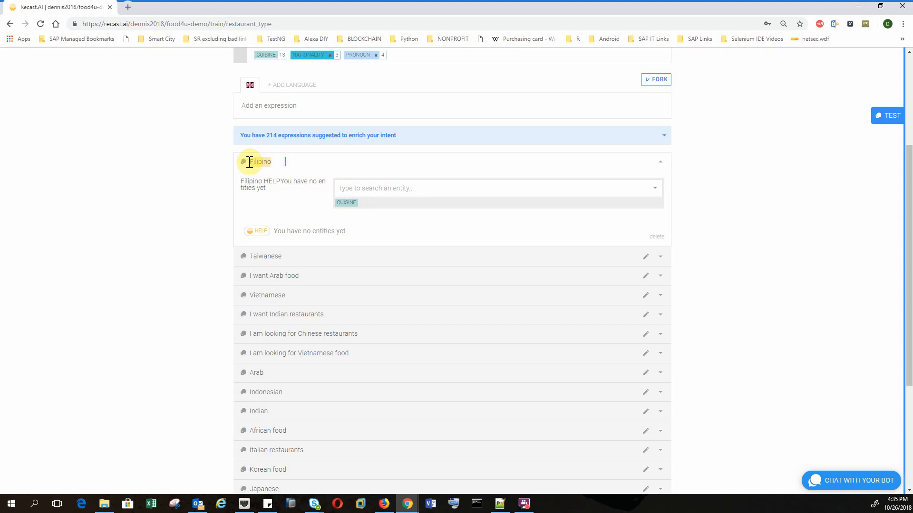
{"action": "double_click", "coordinate": [254, 162]}
{"action": "left_click", "coordinate": [249, 161]}
{"action": "left_click", "coordinate": [350, 202]}
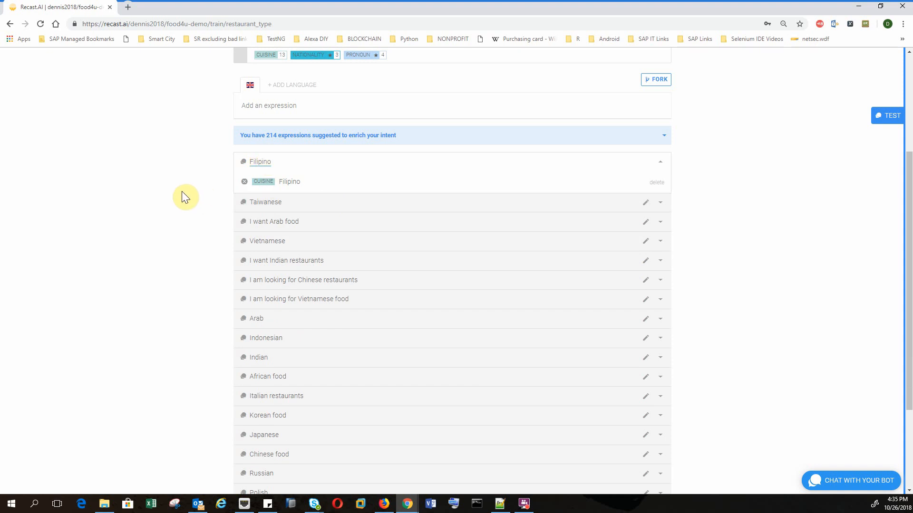
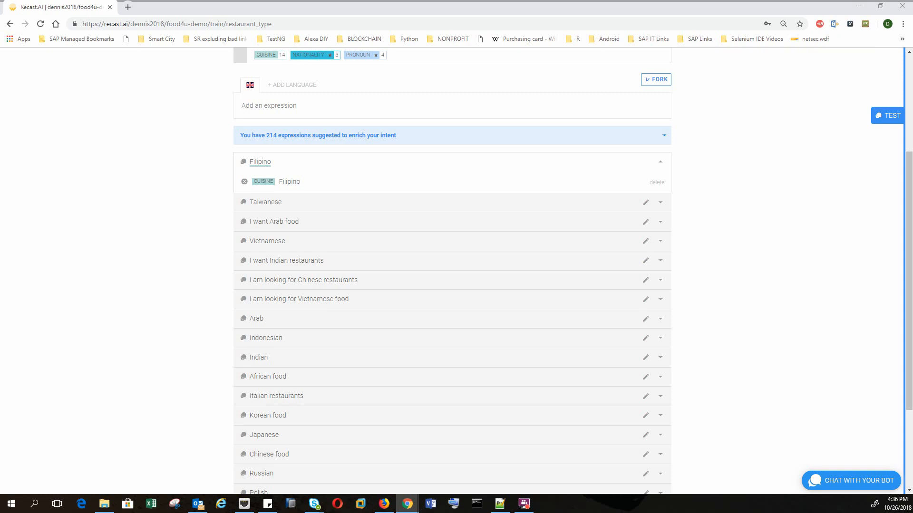
Tag the "Taiwanese" expression as cuisine and collapse the "Filipino" and "Taiwanese" entries
{"action": "left_click", "coordinate": [266, 203]}
{"action": "left_click_drag", "start_coordinate": [252, 205], "coordinate": [281, 204]}
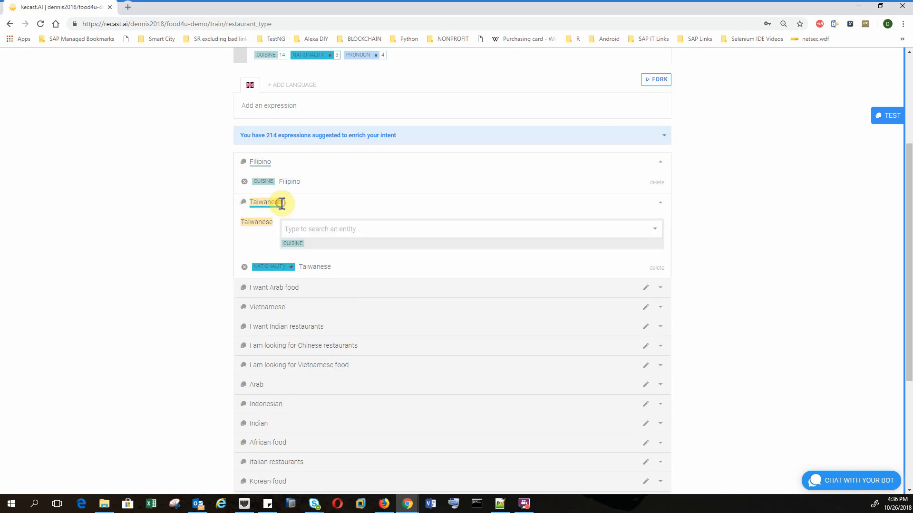
{"action": "left_click", "coordinate": [287, 243]}
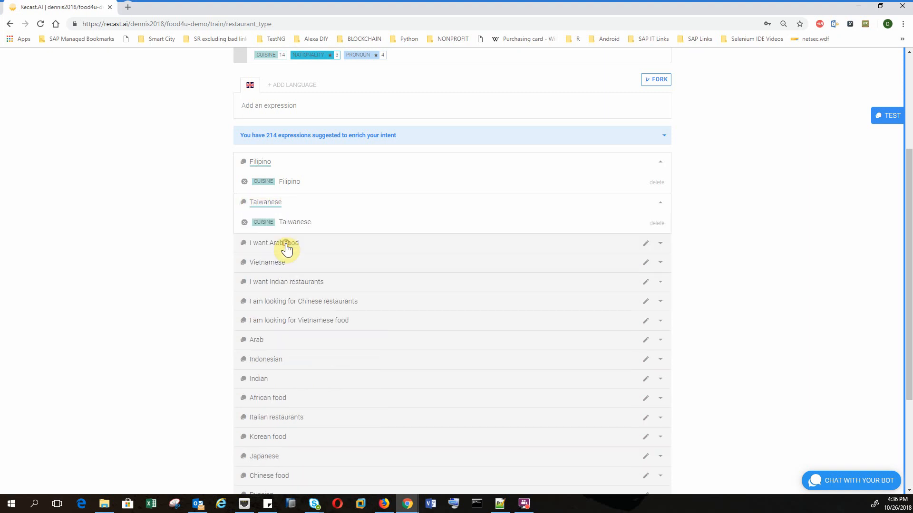
{"action": "left_click", "coordinate": [292, 167]}
{"action": "double_click", "coordinate": [285, 182]}
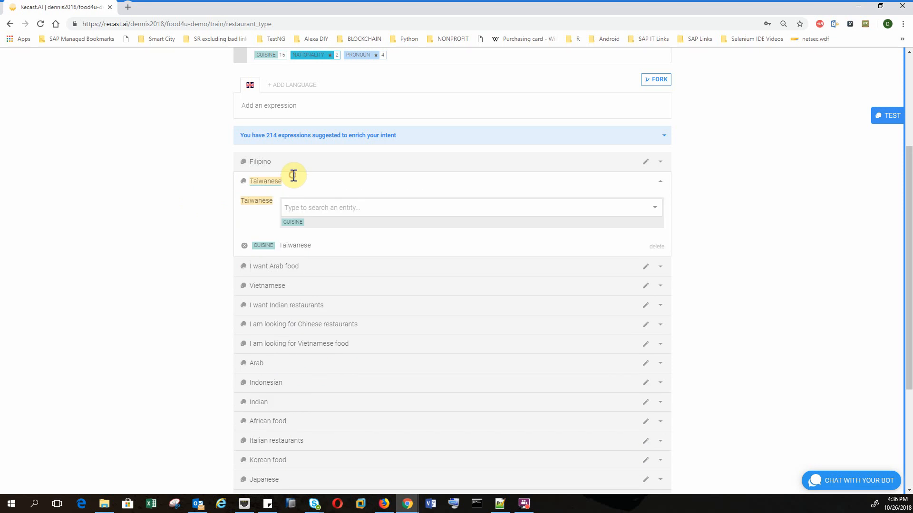
{"action": "left_click", "coordinate": [295, 185]}
Add the full-sentence expression "I want to eat Filipino food" to the restaurant_type intent
{"action": "left_click", "coordinate": [289, 105]}
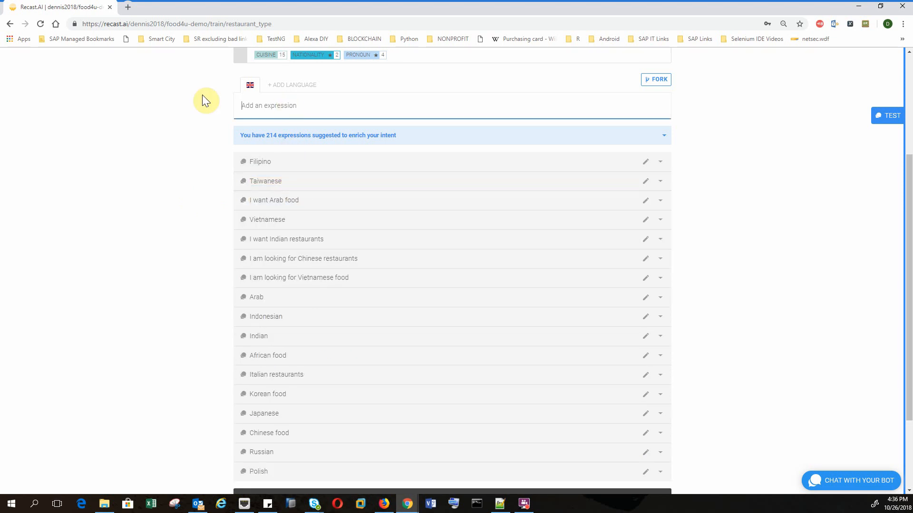
{"action": "type", "text": "I want to eat Filipino food"}
{"action": "key", "text": "Return"}
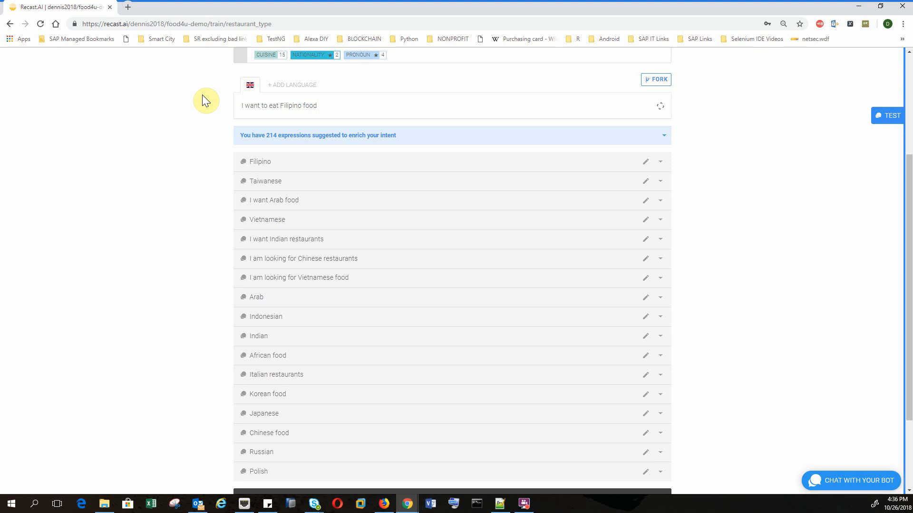
Add the expressions "I want to eat Russian food" and "I am looking for Taiwanese restaurants" to the intent
{"action": "type", "text": "I wan"}
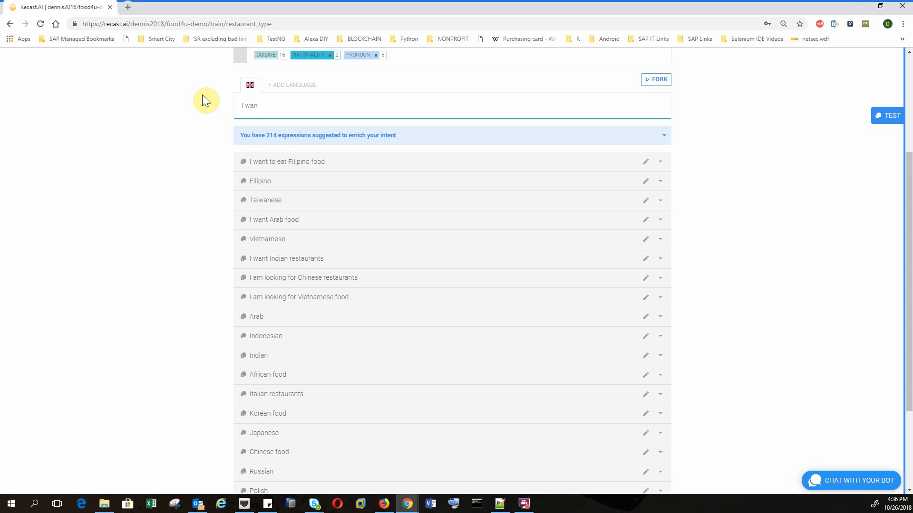
{"action": "type", "text": "t to eat"}
{"action": "type", "text": "ussian food"}
{"action": "key", "text": "Return"}
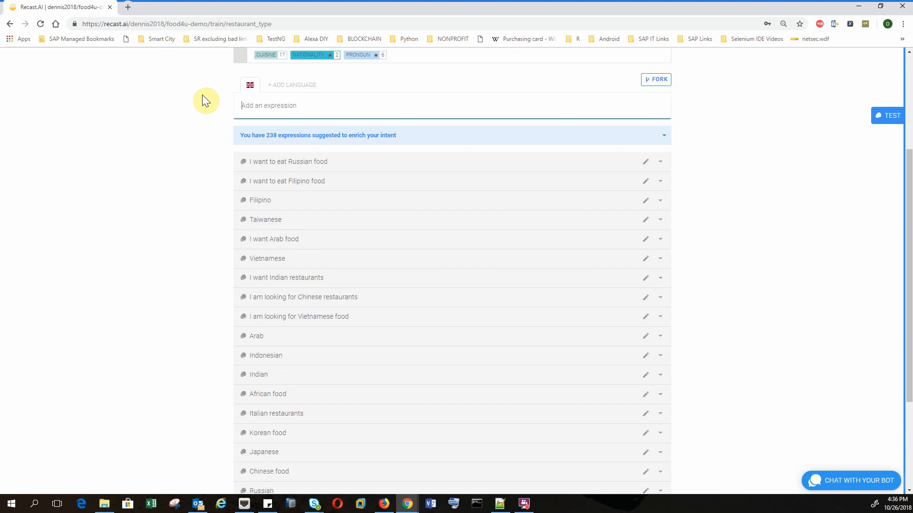
{"action": "type", "text": "I am looking for Taiwanese restaurants"}
{"action": "key", "text": "Return"}
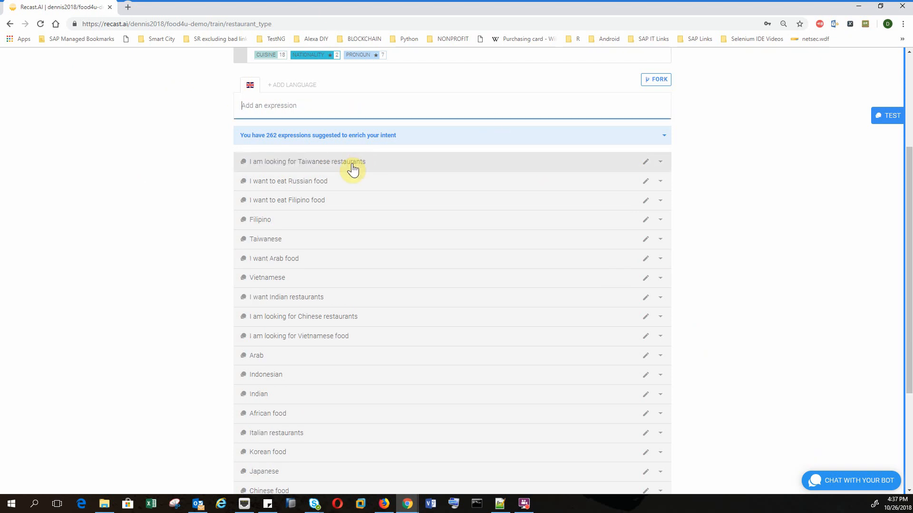
Check the entity tags of the new Taiwanese restaurants, Russian food and Filipino food sentences, collapsing each one when done
{"action": "left_click", "coordinate": [351, 164]}
{"action": "left_click", "coordinate": [315, 218]}
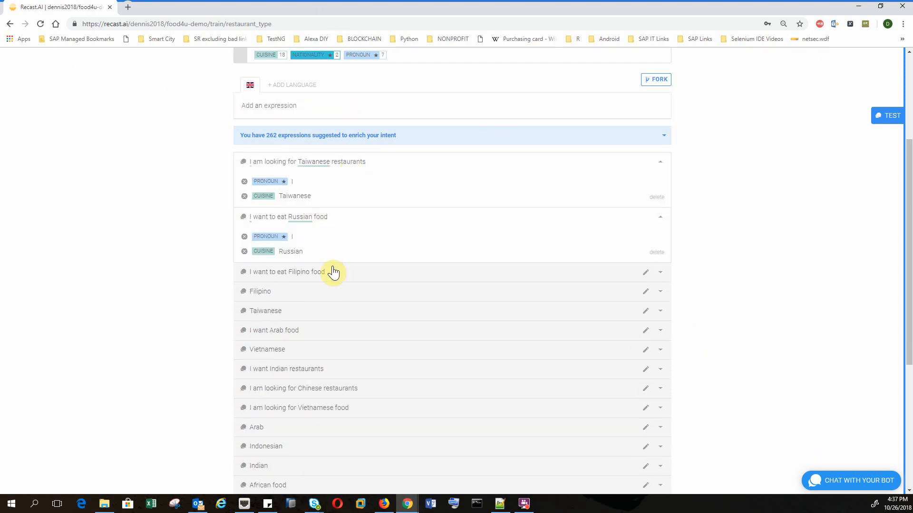
{"action": "left_click", "coordinate": [332, 273]}
{"action": "left_click", "coordinate": [306, 218]}
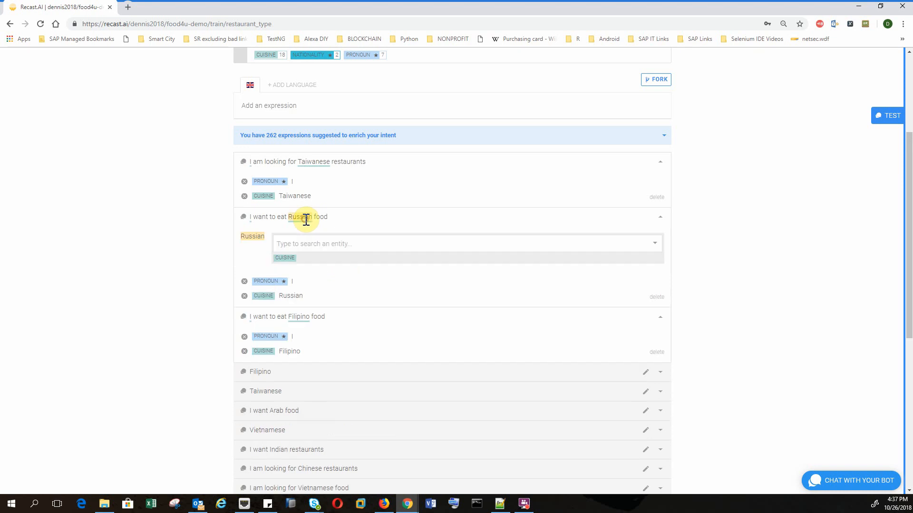
{"action": "left_click", "coordinate": [330, 216]}
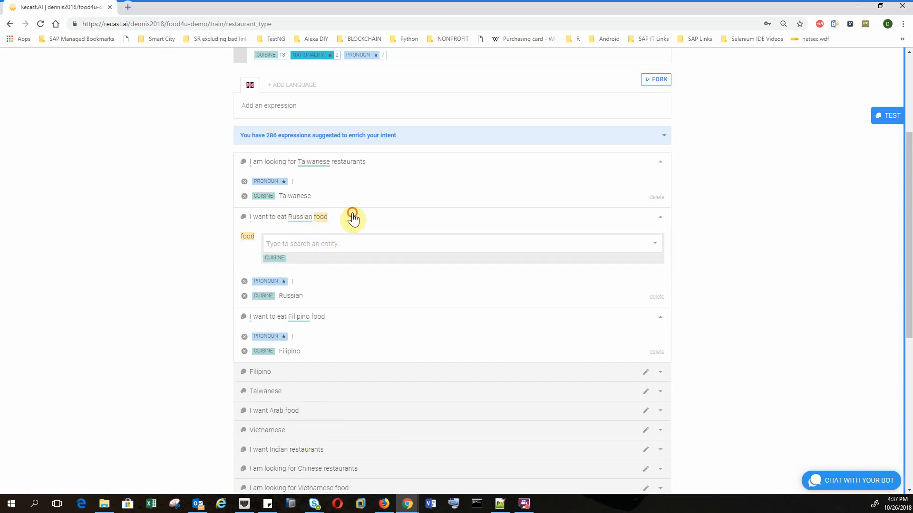
{"action": "left_click", "coordinate": [351, 217]}
{"action": "left_click", "coordinate": [397, 175]}
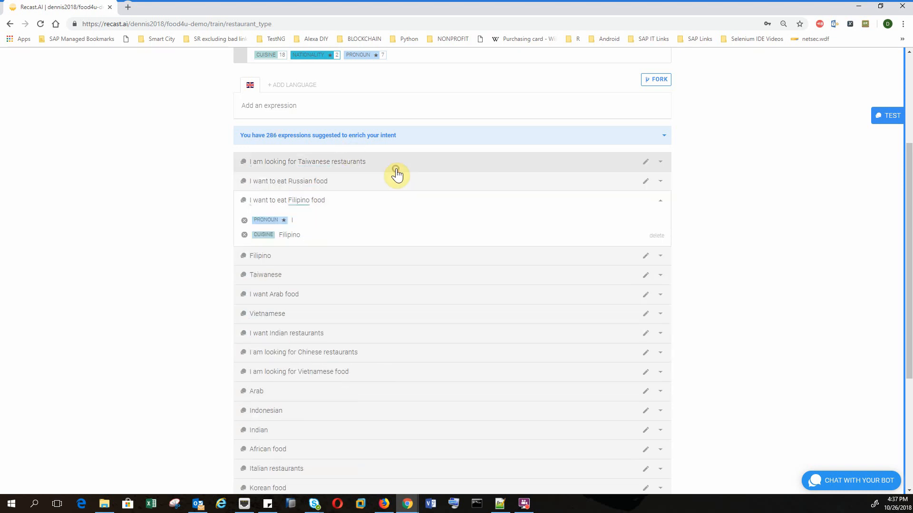
{"action": "left_click", "coordinate": [359, 207]}
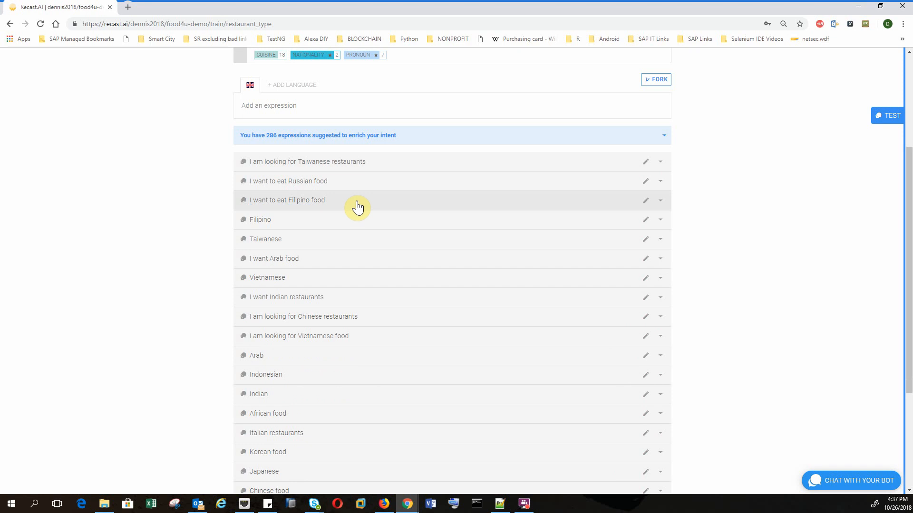
{"action": "scroll", "coordinate": [172, 248], "scroll_direction": "up", "scroll_amount": 2}
{"action": "scroll", "coordinate": [172, 251], "scroll_direction": "up", "scroll_amount": 2}
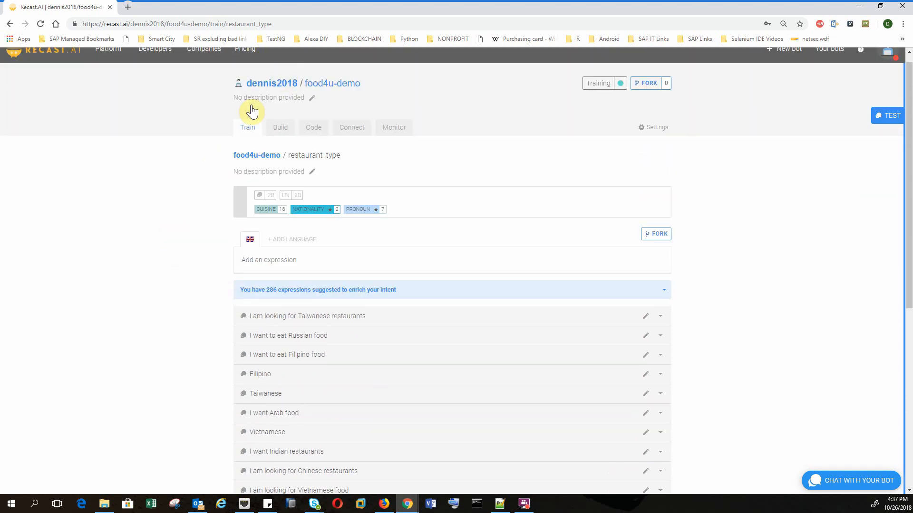
Return to the bot's intent list and create a new intent named restaurant_city
{"action": "left_click", "coordinate": [247, 126]}
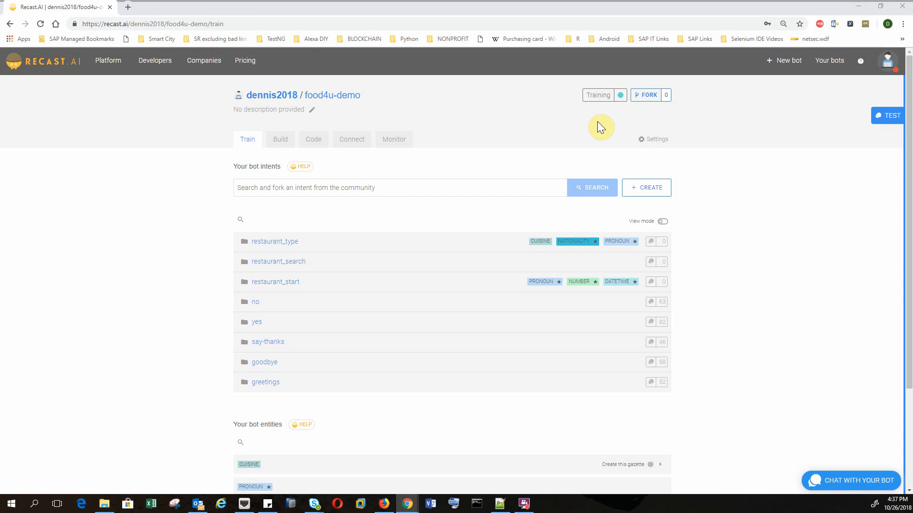
{"action": "left_click", "coordinate": [645, 186]}
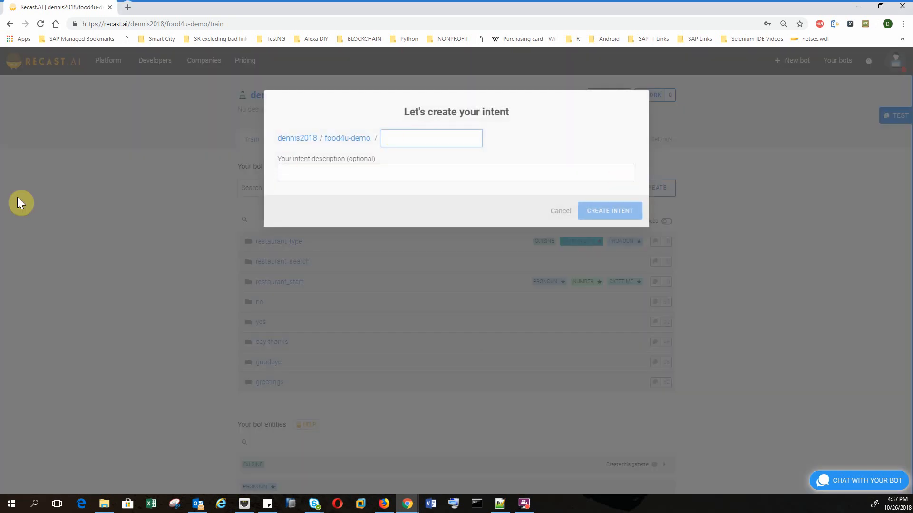
{"action": "type", "text": "Re"}
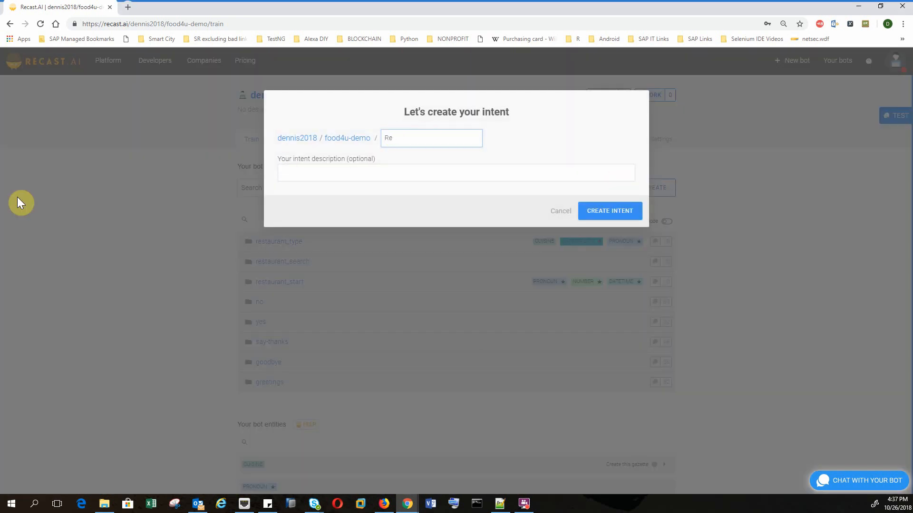
{"action": "key", "text": "BackSpace"}
{"action": "key", "text": "BackSpace"}
{"action": "type", "text": "restaurant_city"}
{"action": "left_click", "coordinate": [614, 212]}
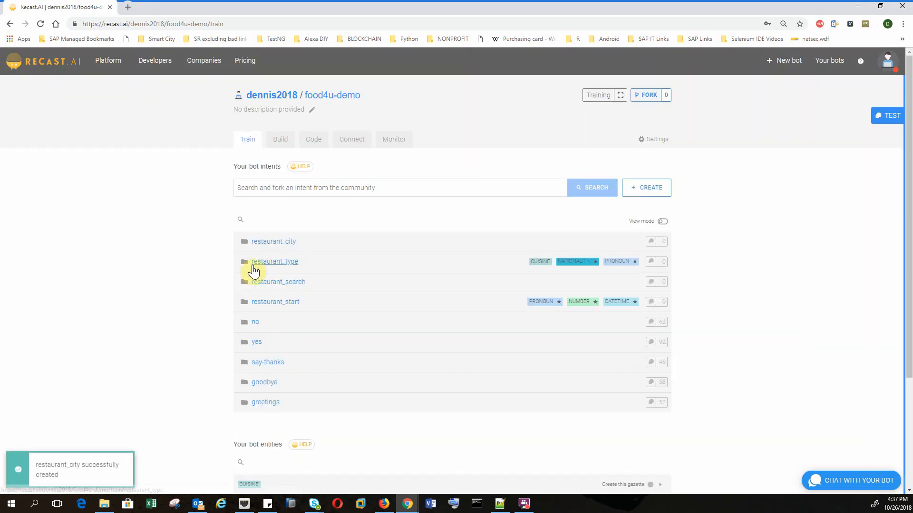
Open the restaurant_city intent and add the expressions "London" and "New York"
{"action": "left_click", "coordinate": [273, 241]}
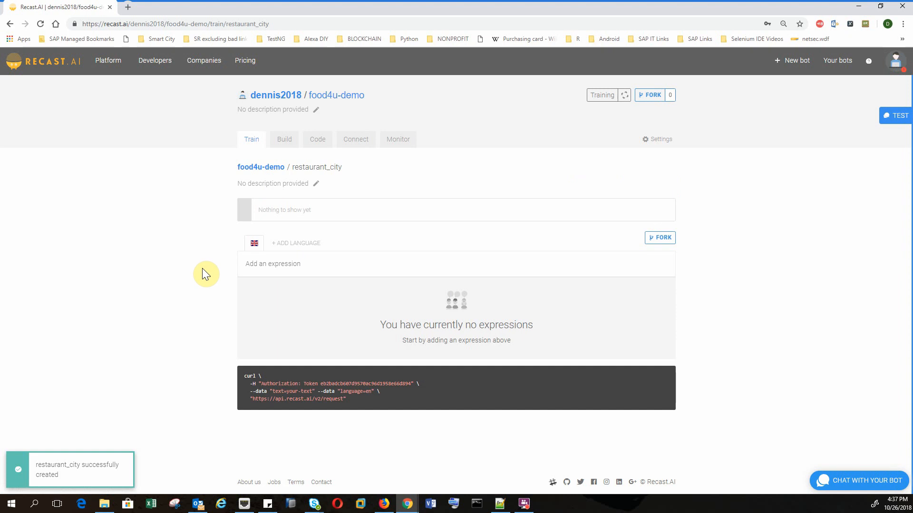
{"action": "left_click", "coordinate": [283, 265]}
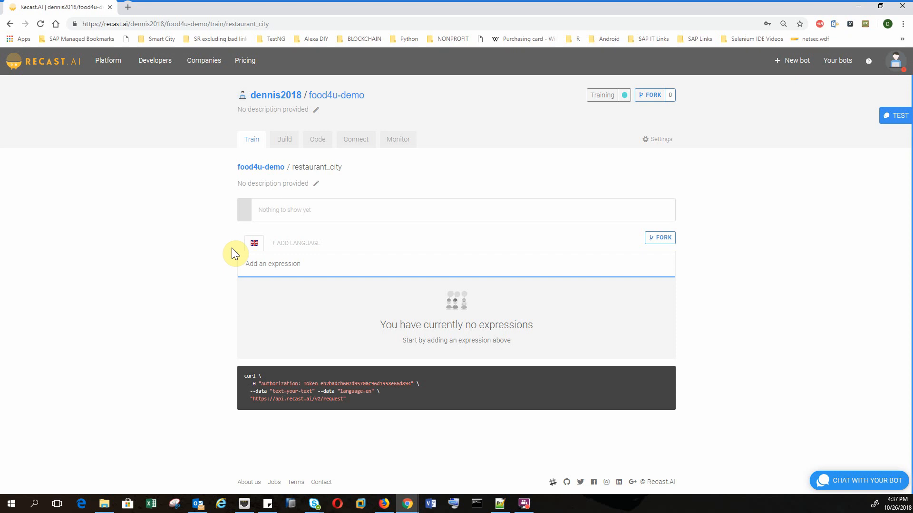
{"action": "type", "text": "London"}
{"action": "key", "text": "Return"}
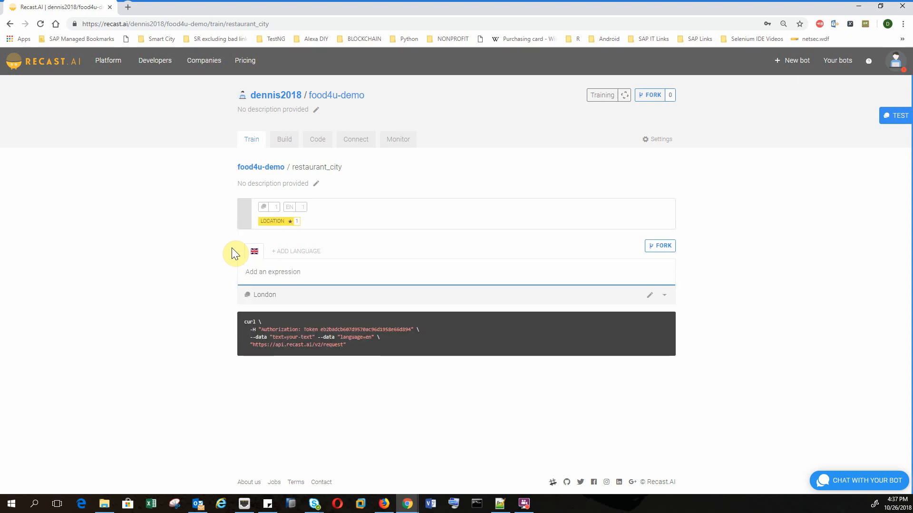
{"action": "type", "text": "New York"}
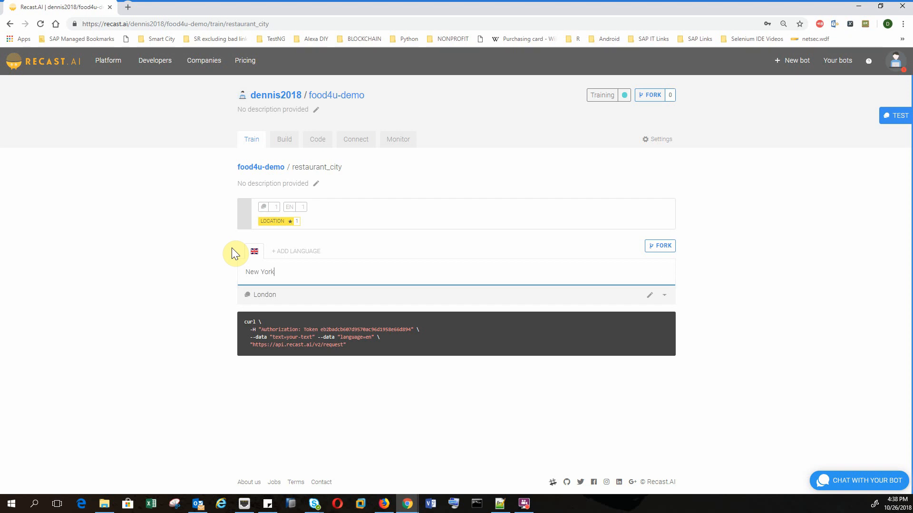
{"action": "key", "text": "Return"}
Add the city expressions "Hong Kong" and "Paris" to the restaurant_city intent
{"action": "type", "text": "H"}
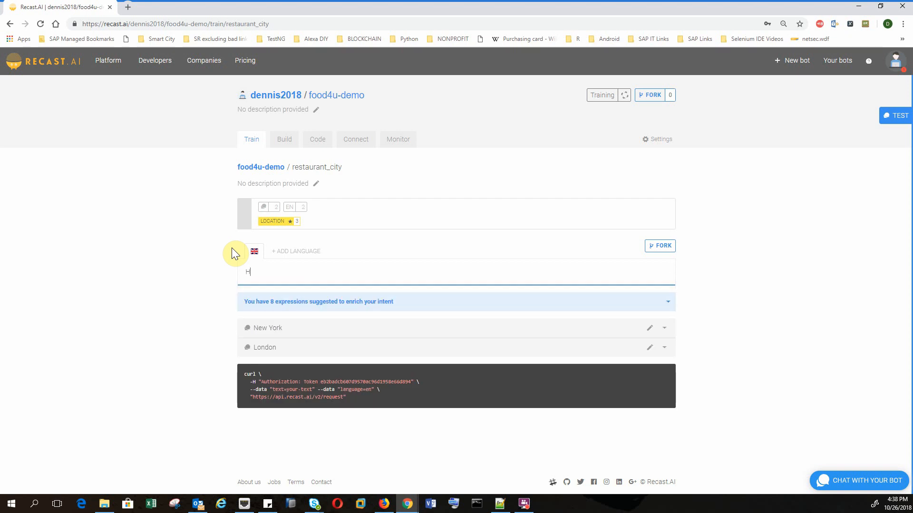
{"action": "type", "text": "ong Kong"}
{"action": "key", "text": "Return"}
{"action": "type", "text": "Paris"}
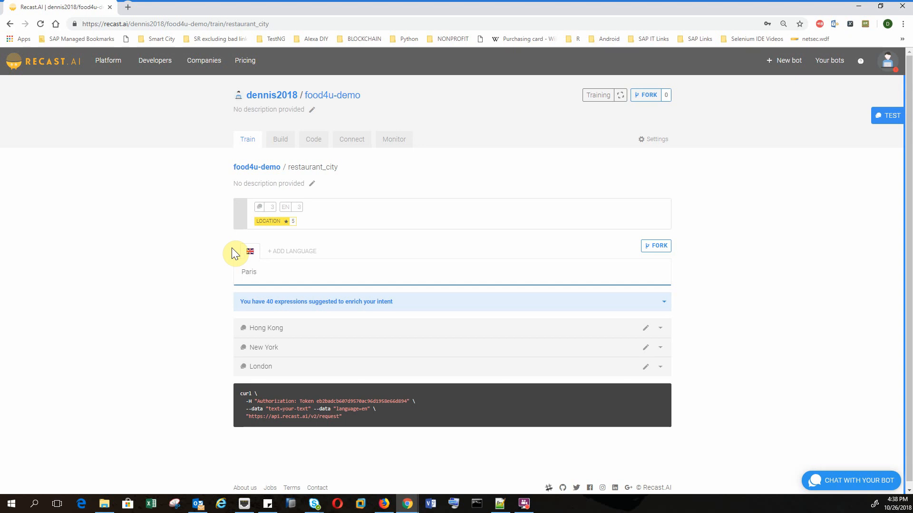
{"action": "key", "text": "Return"}
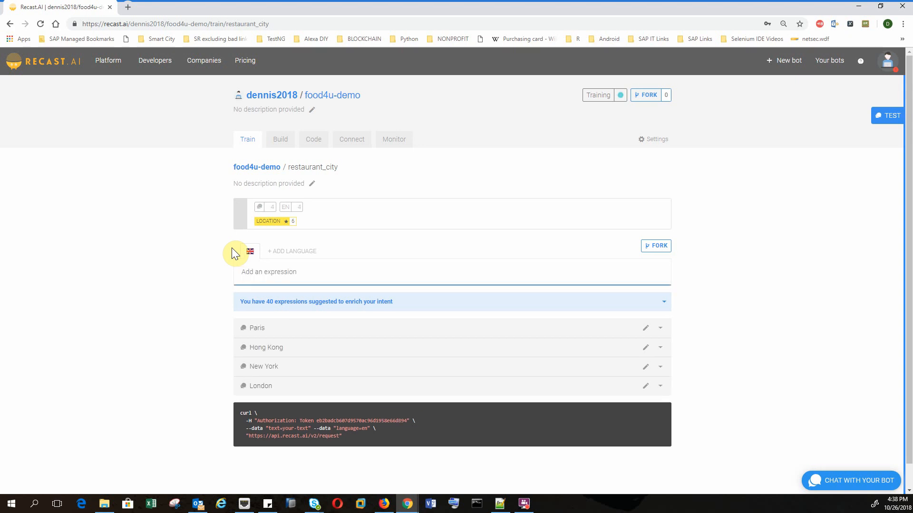
Add the city expressions "Seattle" and "San Jose" to the restaurant_city intent
{"action": "type", "text": "Seattle"}
{"action": "key", "text": "Return"}
{"action": "type", "text": "San Jose"}
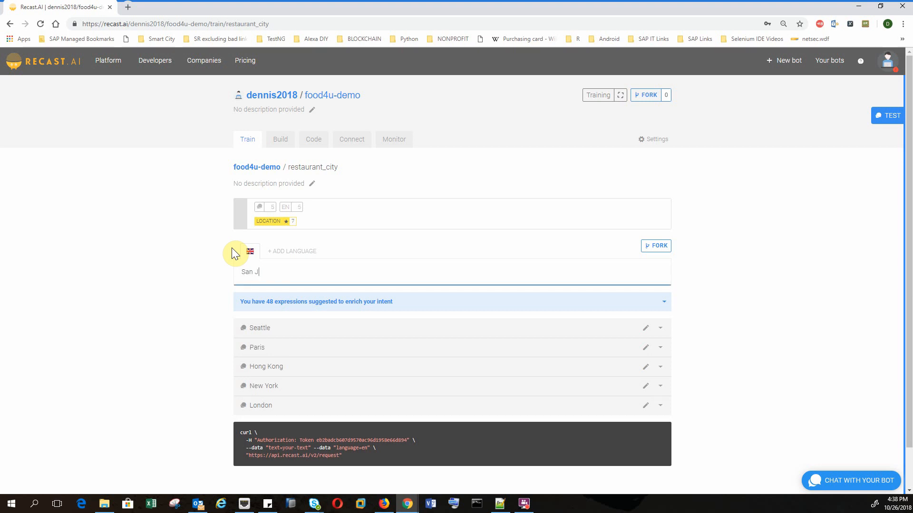
{"action": "key", "text": "Return"}
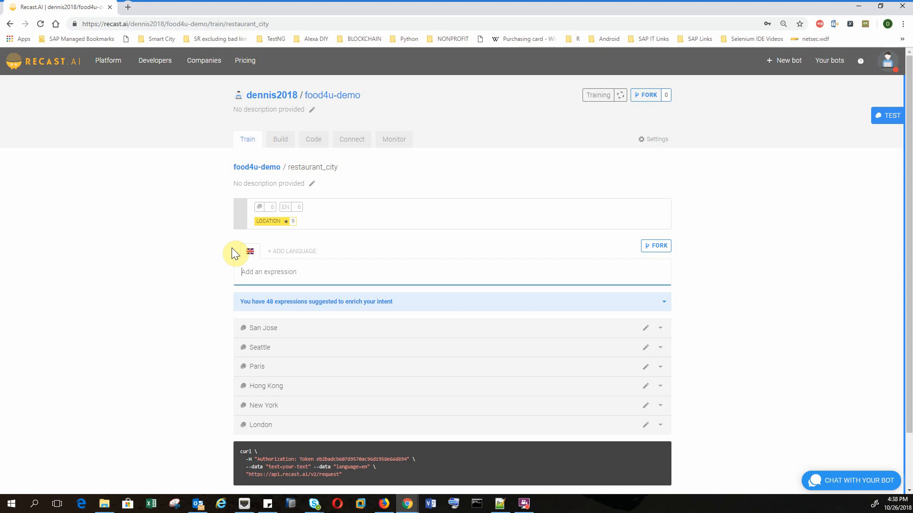
Check the entity tags of the city-name expressions from San Jose down to London, collapsing the entries when done
{"action": "left_click", "coordinate": [321, 329]}
{"action": "left_click", "coordinate": [328, 377]}
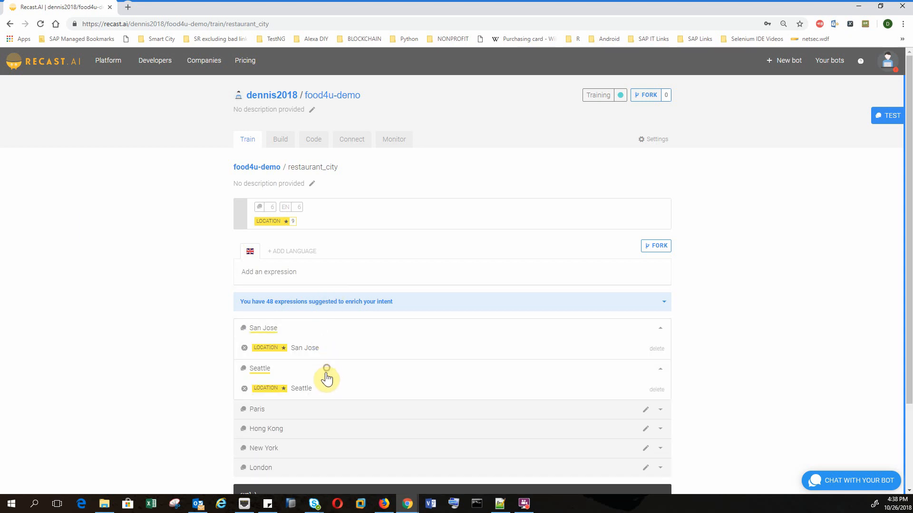
{"action": "left_click", "coordinate": [337, 410]}
{"action": "left_click", "coordinate": [340, 450]}
{"action": "scroll", "coordinate": [340, 456], "scroll_direction": "down", "scroll_amount": 1}
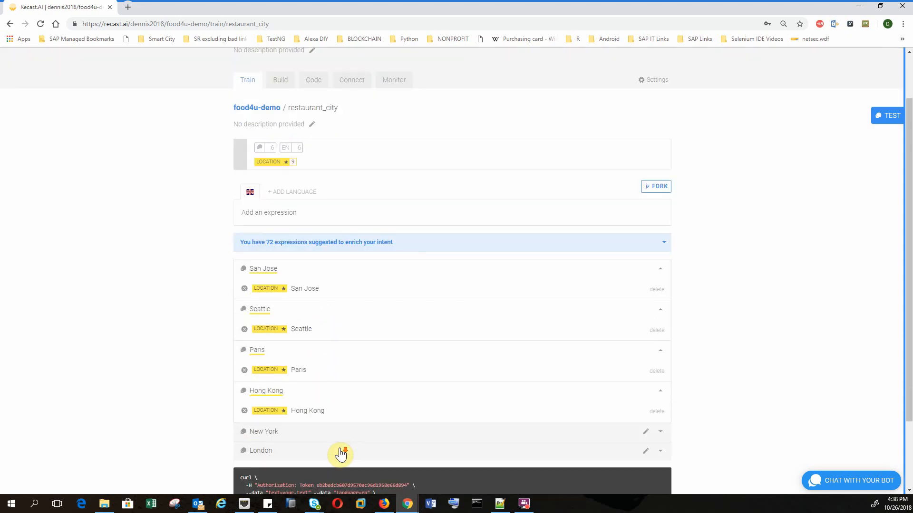
{"action": "left_click", "coordinate": [339, 433]}
{"action": "left_click", "coordinate": [339, 435]}
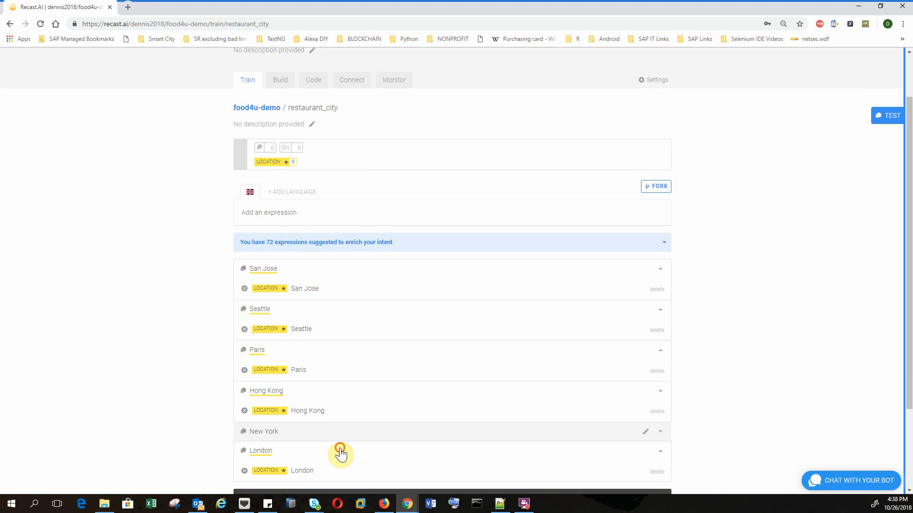
{"action": "left_click", "coordinate": [341, 451]}
{"action": "left_click", "coordinate": [334, 401]}
{"action": "left_click", "coordinate": [327, 369]}
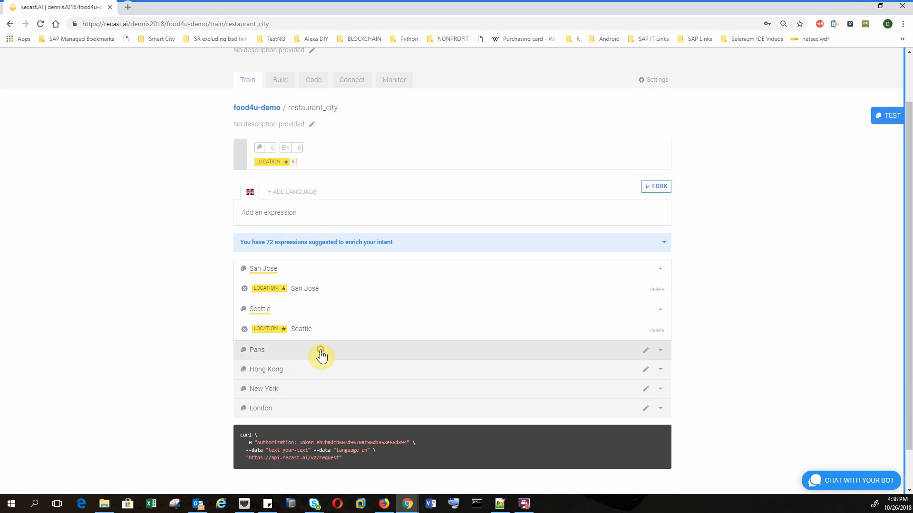
{"action": "left_click", "coordinate": [312, 316]}
{"action": "left_click", "coordinate": [302, 269]}
Add the full-sentence expressions "I want to eat food at San Jose" and "I want food in Seattle" to the intent
{"action": "left_click", "coordinate": [312, 217]}
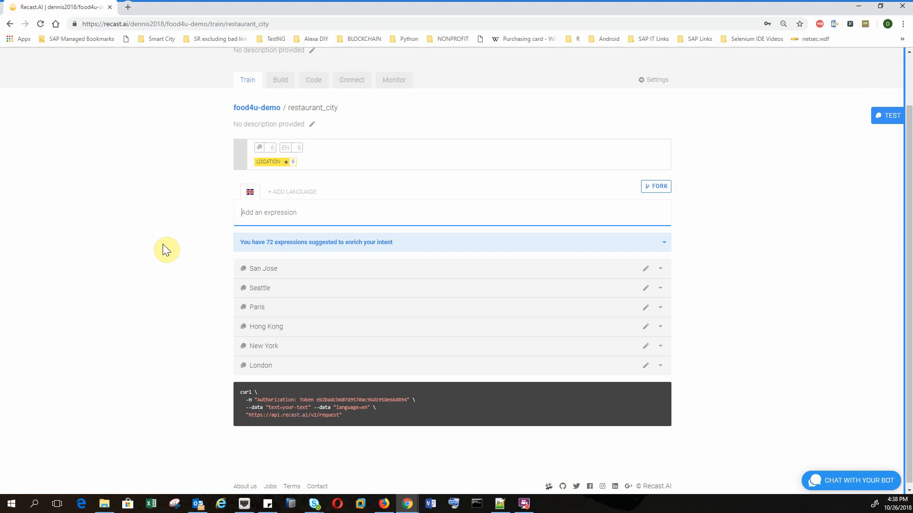
{"action": "type", "text": "I want to eat food at San Jose"}
{"action": "key", "text": "Return"}
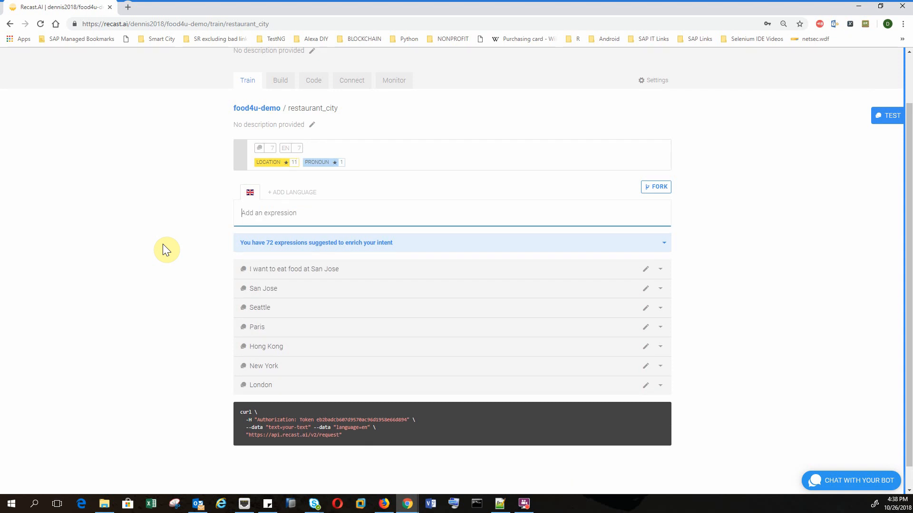
{"action": "type", "text": "I want food in s"}
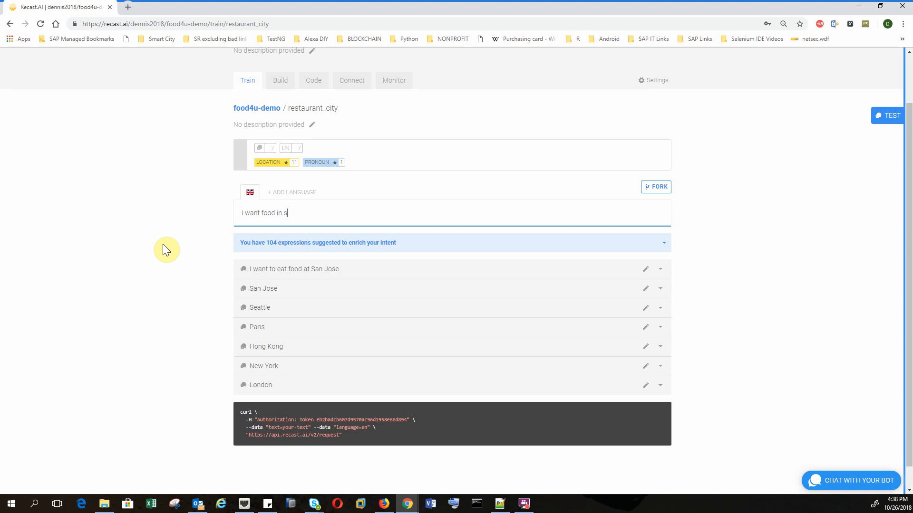
{"action": "key", "text": "BackSpace"}
{"action": "type", "text": "Seattle"}
{"action": "key", "text": "Return"}
Add the expressions "I am looking for Seattle restaurants" and "San Francisco" to the restaurant_city intent
{"action": "type", "text": "I"}
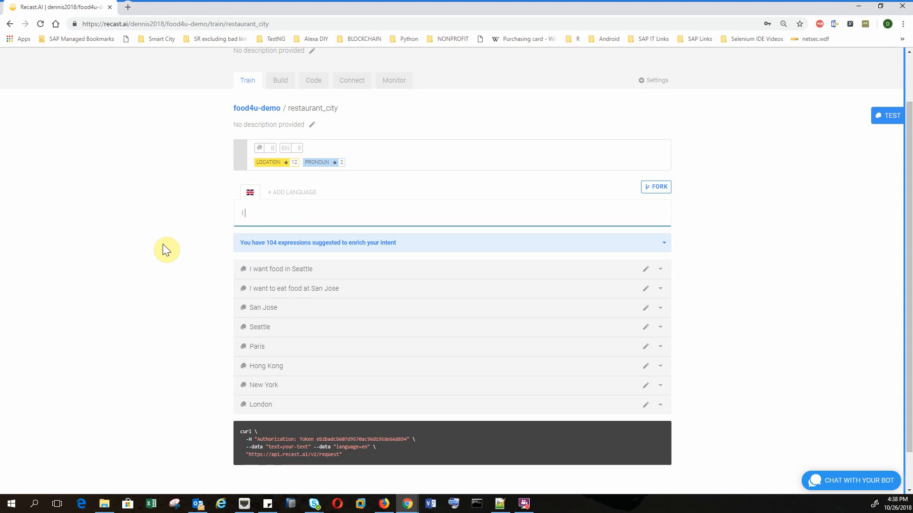
{"action": "type", "text": " am looking for Sea"}
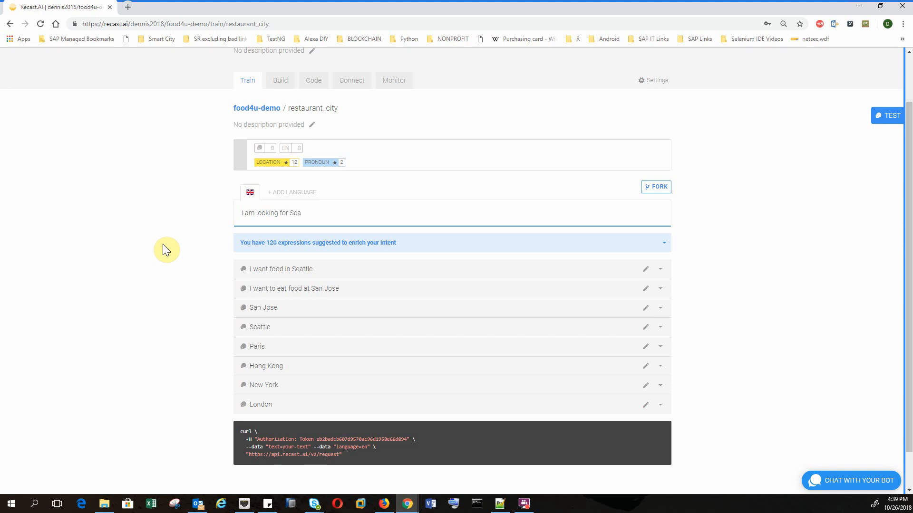
{"action": "type", "text": "ttle restaurants"}
{"action": "key", "text": "Return"}
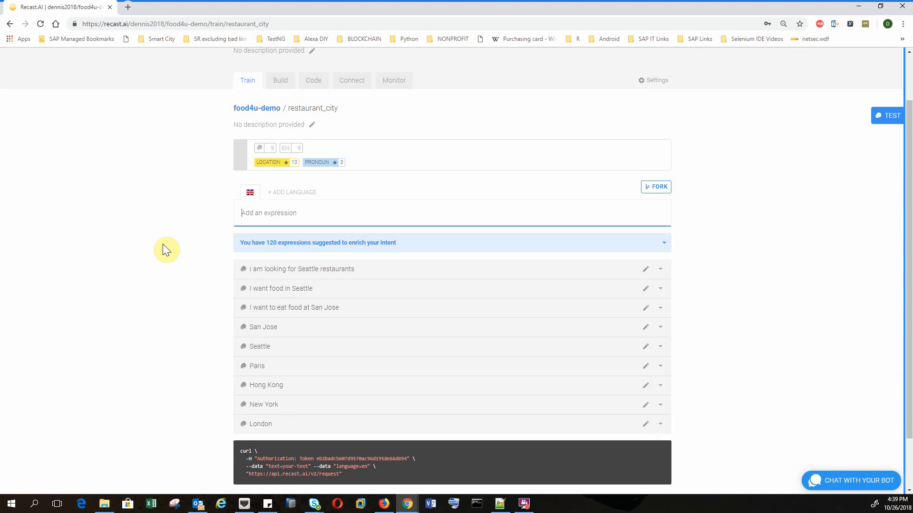
{"action": "type", "text": "San Francisco"}
{"action": "key", "text": "Return"}
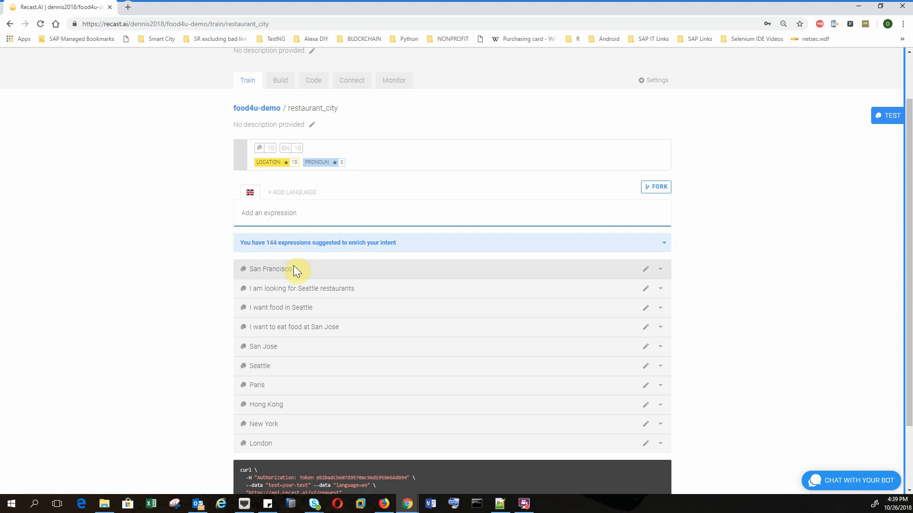
Expand the San Francisco entry, the three full sentences, San Jose and Seattle to check their entity tags
{"action": "left_click", "coordinate": [335, 276]}
{"action": "left_click", "coordinate": [371, 314]}
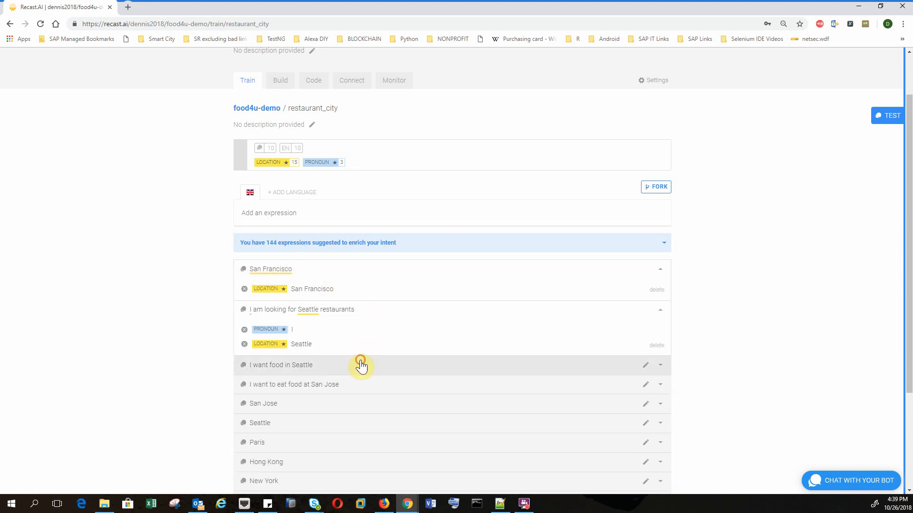
{"action": "left_click", "coordinate": [361, 365]}
{"action": "scroll", "coordinate": [361, 366], "scroll_direction": "down", "scroll_amount": 2}
{"action": "left_click", "coordinate": [358, 337]}
{"action": "left_click", "coordinate": [365, 390]}
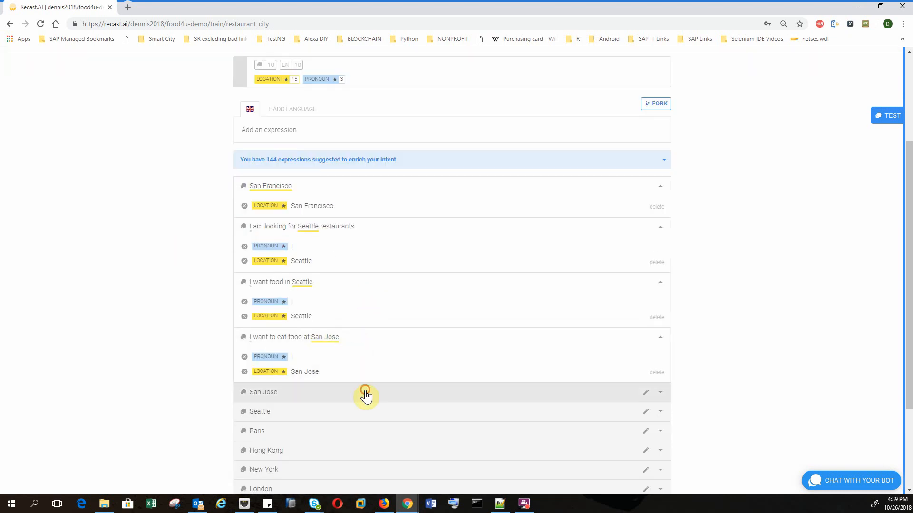
{"action": "scroll", "coordinate": [349, 361], "scroll_direction": "down", "scroll_amount": 2}
{"action": "left_click", "coordinate": [347, 349]}
{"action": "scroll", "coordinate": [346, 350], "scroll_direction": "up", "scroll_amount": 3}
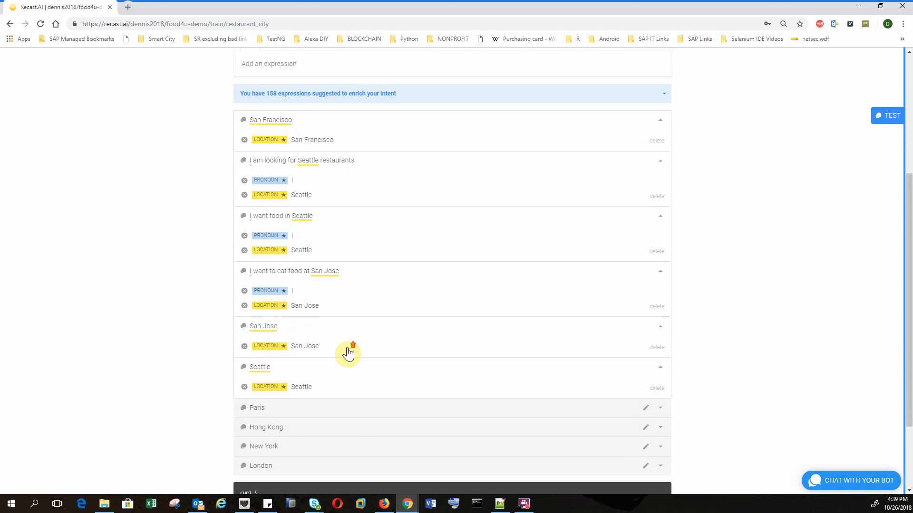
View the entity choices for the word "restaurants" in the Seattle restaurants sentence without tagging it, and collapse all expanded expressions
{"action": "left_click", "coordinate": [309, 244]}
{"action": "left_click_drag", "start_coordinate": [332, 266], "coordinate": [365, 266]}
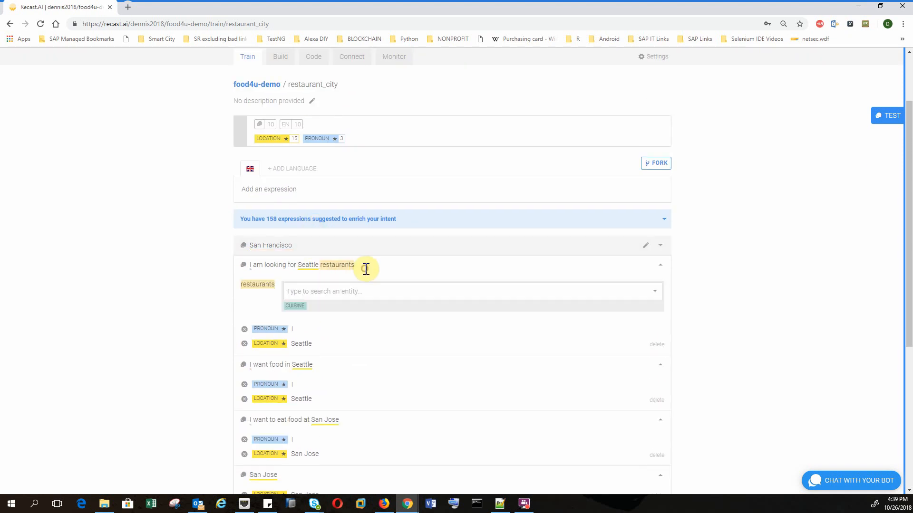
{"action": "left_click", "coordinate": [371, 270]}
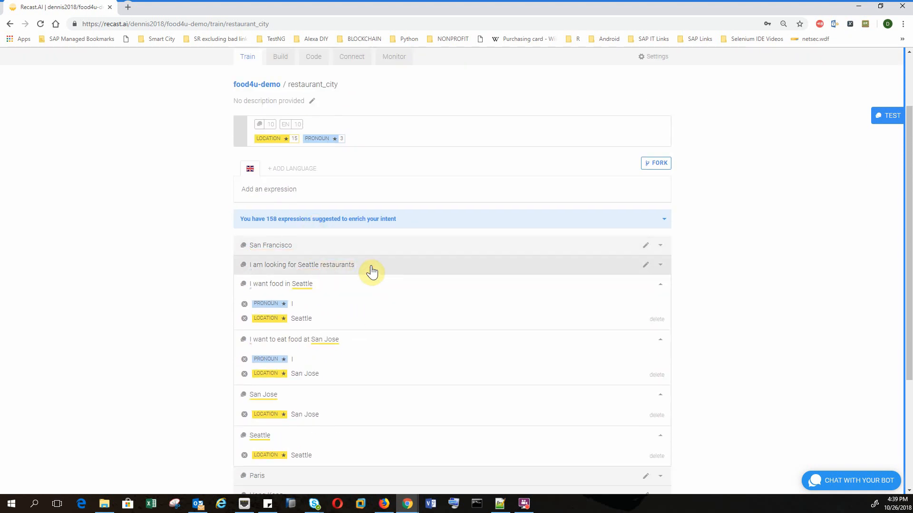
{"action": "left_click", "coordinate": [370, 267]}
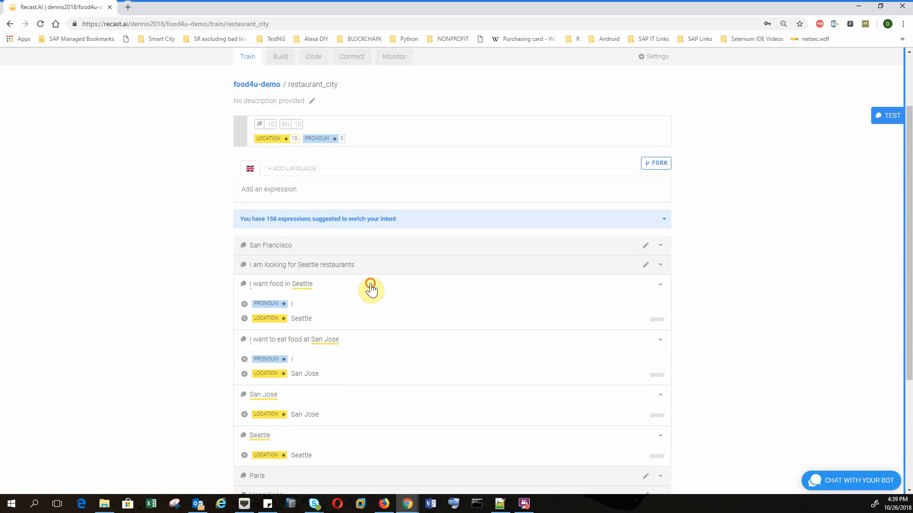
{"action": "left_click", "coordinate": [370, 284]}
{"action": "left_click", "coordinate": [370, 303]}
{"action": "left_click", "coordinate": [373, 325]}
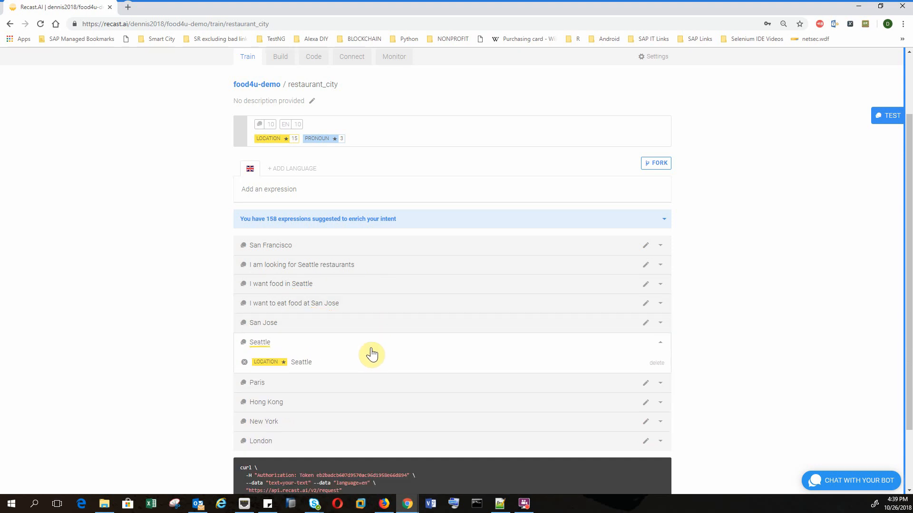
{"action": "left_click", "coordinate": [370, 343]}
Add the city expressions "Tokyo", "Berlin" and "Rome" to the restaurant_city intent
{"action": "left_click", "coordinate": [298, 180]}
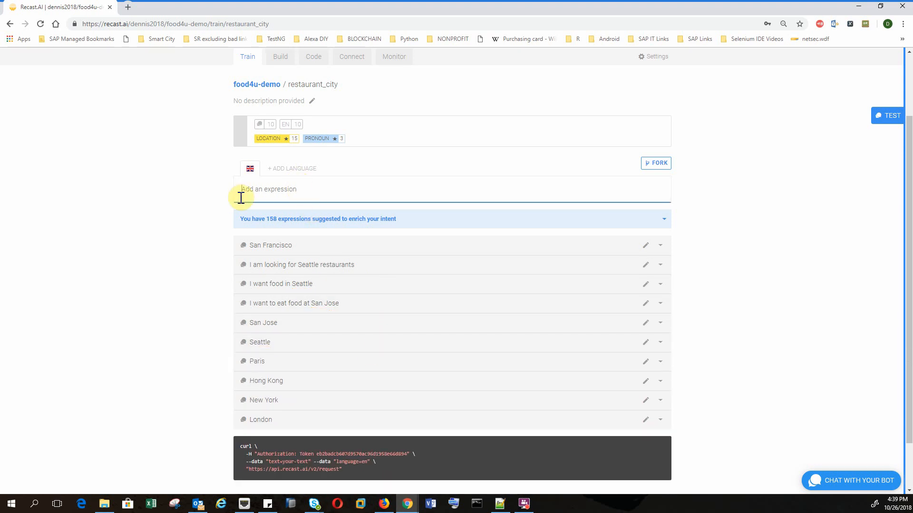
{"action": "type", "text": "Tokyo"}
{"action": "key", "text": "Return"}
{"action": "type", "text": "Ber"}
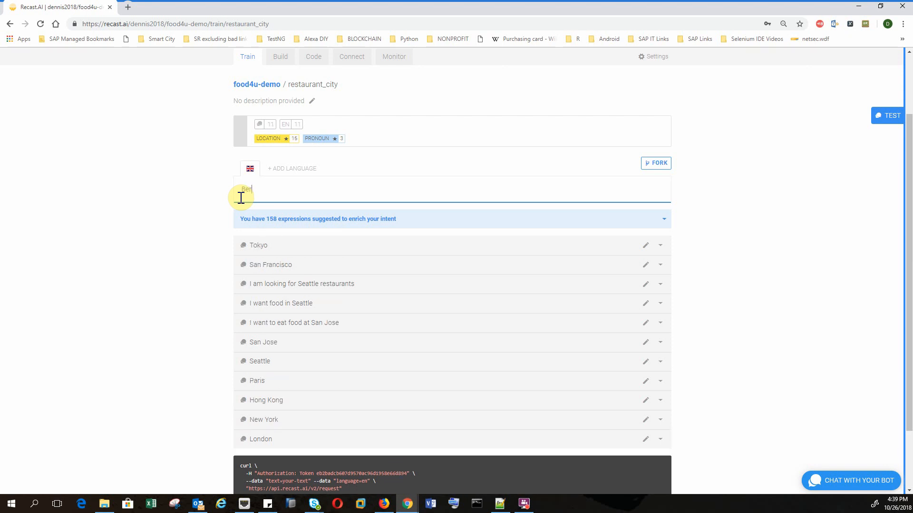
{"action": "type", "text": "lin"}
{"action": "key", "text": "Return"}
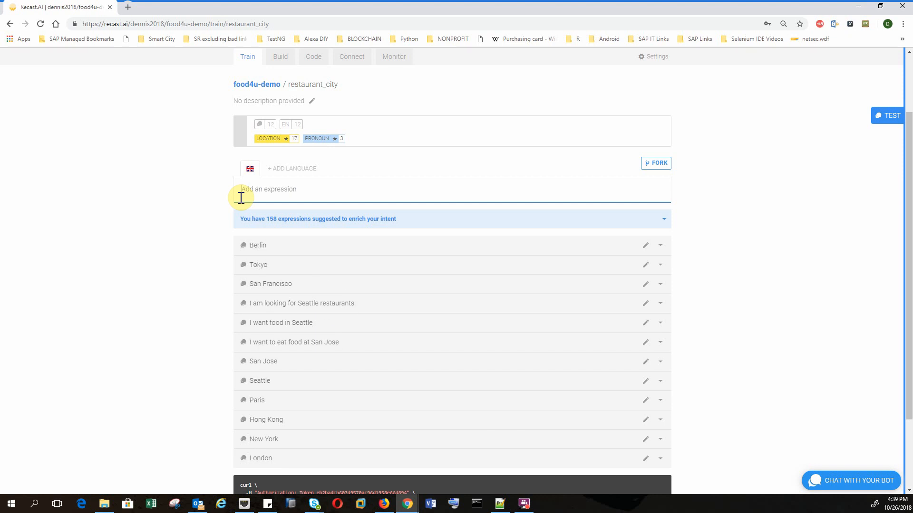
{"action": "type", "text": "Rome"}
{"action": "key", "text": "Return"}
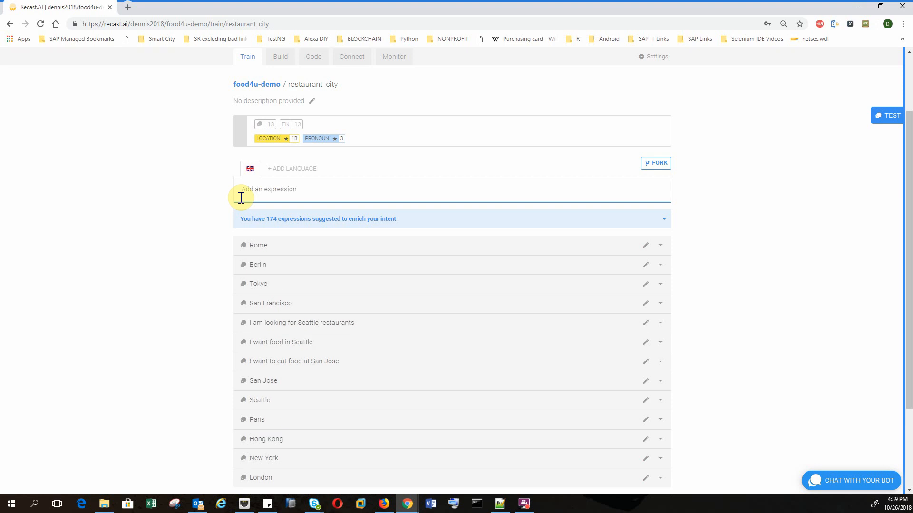
Add the city expressions "Seoul" and "Boston" to the restaurant_city intent
{"action": "type", "text": "Seoul"}
{"action": "double_click", "coordinate": [241, 197]}
{"action": "key", "text": "Return"}
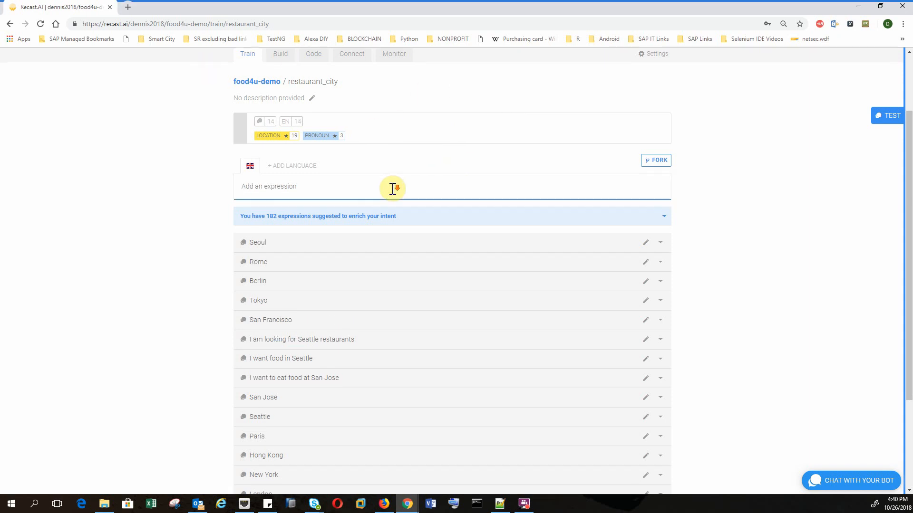
{"action": "scroll", "coordinate": [392, 188], "scroll_direction": "down", "scroll_amount": 2}
{"action": "scroll", "coordinate": [352, 153], "scroll_direction": "up", "scroll_amount": 1}
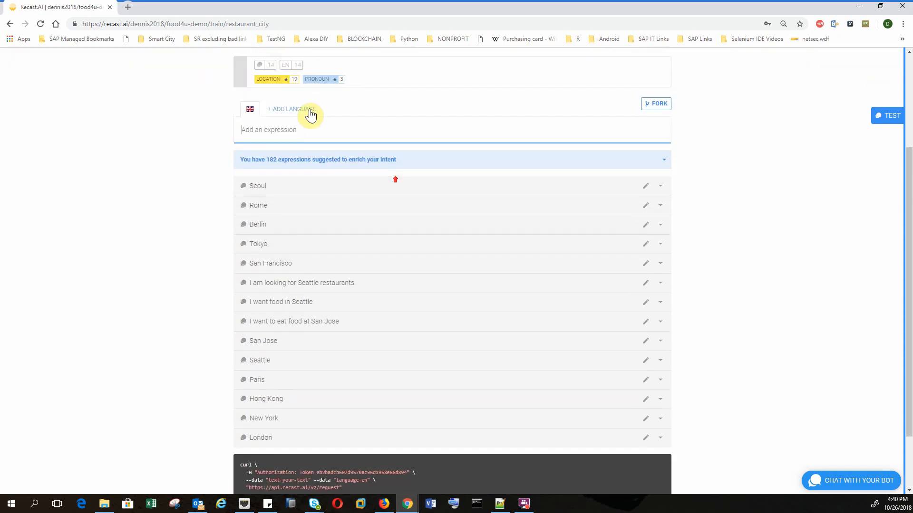
{"action": "left_click", "coordinate": [308, 130]}
{"action": "type", "text": "Boston"}
{"action": "key", "text": "Return"}
Add the expressions "I want Boston food" and "I am looking for New York restaurants" to the restaurant_city intent
{"action": "type", "text": "I want "}
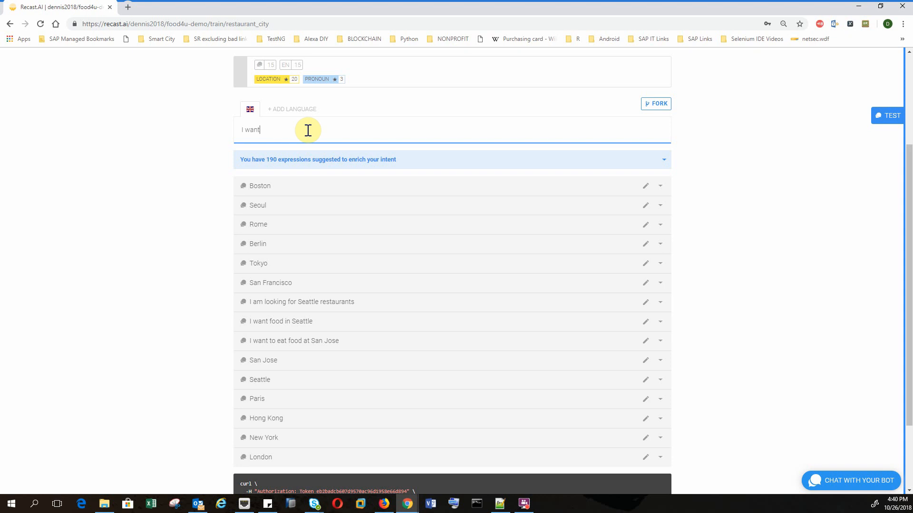
{"action": "type", "text": "Boston food"}
{"action": "key", "text": "Return"}
{"action": "type", "text": "I am "}
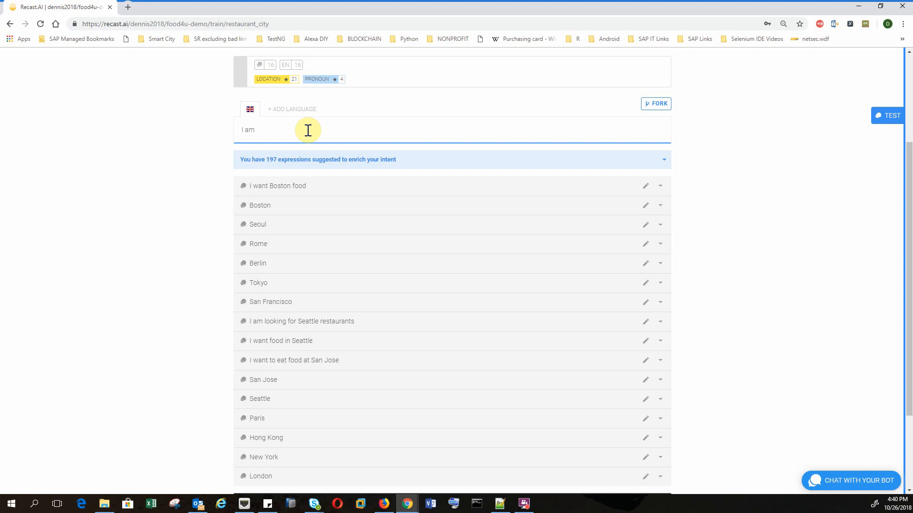
{"action": "type", "text": "looking for New York restaurants"}
{"action": "key", "text": "Return"}
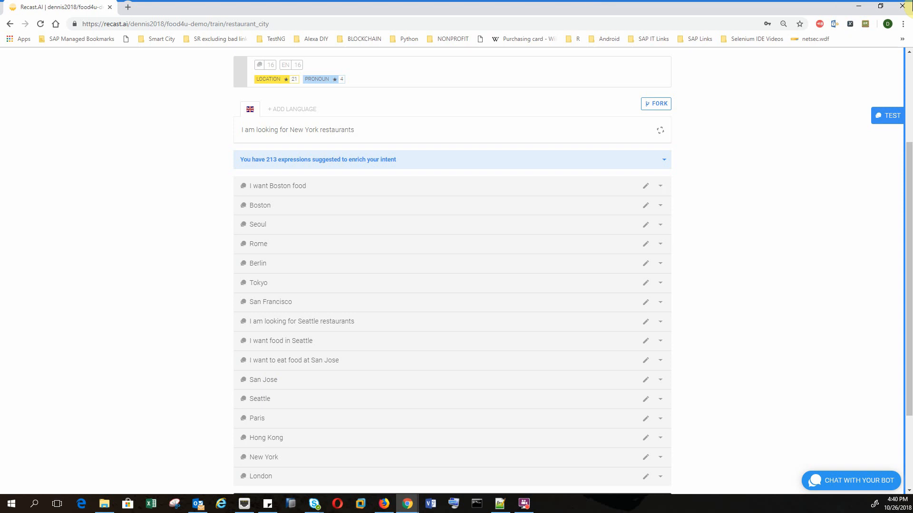
Expand the newest expressions, from the New York restaurants sentence through Tokyo, to check their entity tags
{"action": "left_click", "coordinate": [387, 185]}
{"action": "left_click", "coordinate": [400, 241]}
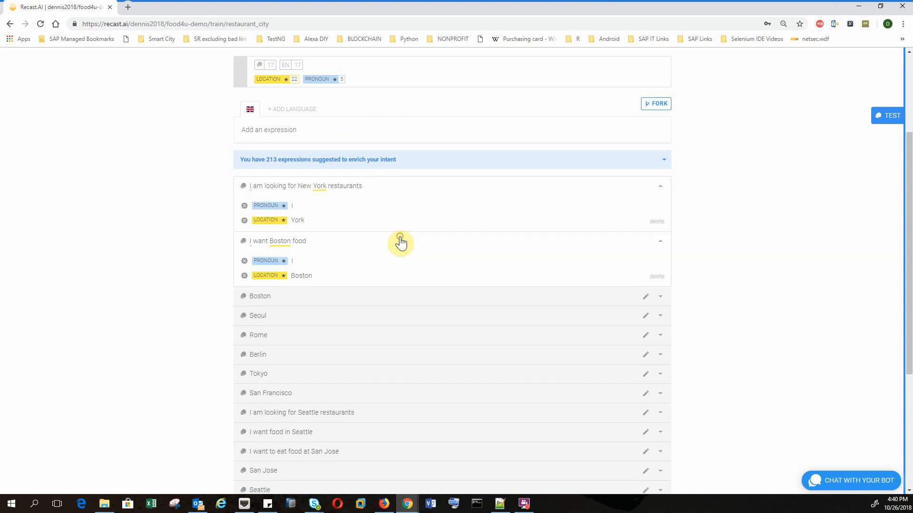
{"action": "left_click", "coordinate": [399, 296]}
{"action": "left_click", "coordinate": [402, 336]}
{"action": "scroll", "coordinate": [402, 336], "scroll_direction": "down", "scroll_amount": 1}
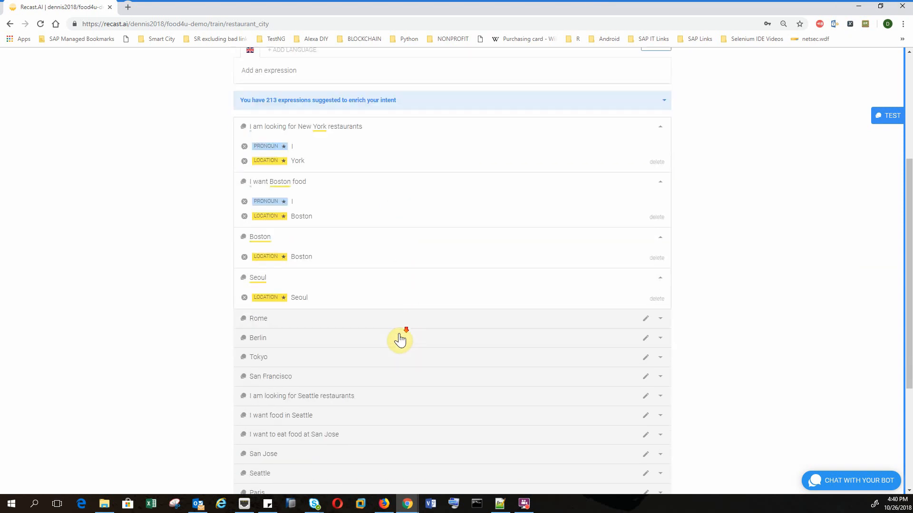
{"action": "left_click", "coordinate": [398, 326]}
{"action": "left_click", "coordinate": [406, 358]}
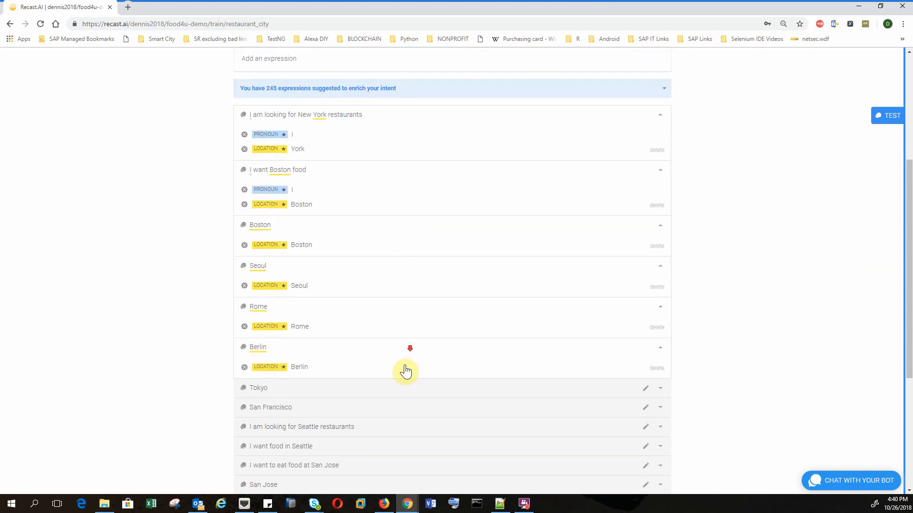
{"action": "left_click", "coordinate": [406, 385]}
{"action": "scroll", "coordinate": [403, 362], "scroll_direction": "down", "scroll_amount": 2}
{"action": "scroll", "coordinate": [403, 366], "scroll_direction": "down", "scroll_amount": 1}
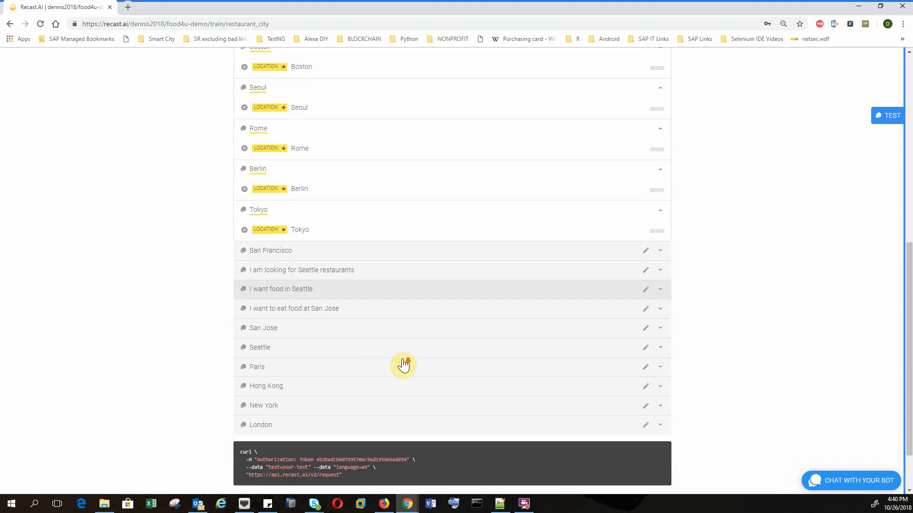
{"action": "scroll", "coordinate": [363, 148], "scroll_direction": "up", "scroll_amount": 3}
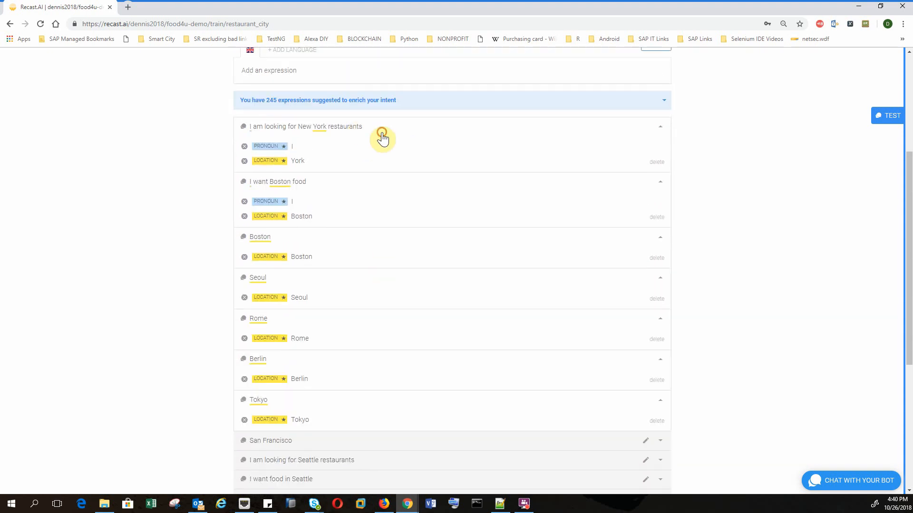
Collapse all expanded expressions and return to the bot's list of intents
{"action": "left_click", "coordinate": [379, 135]}
{"action": "left_click", "coordinate": [380, 144]}
{"action": "left_click", "coordinate": [380, 165]}
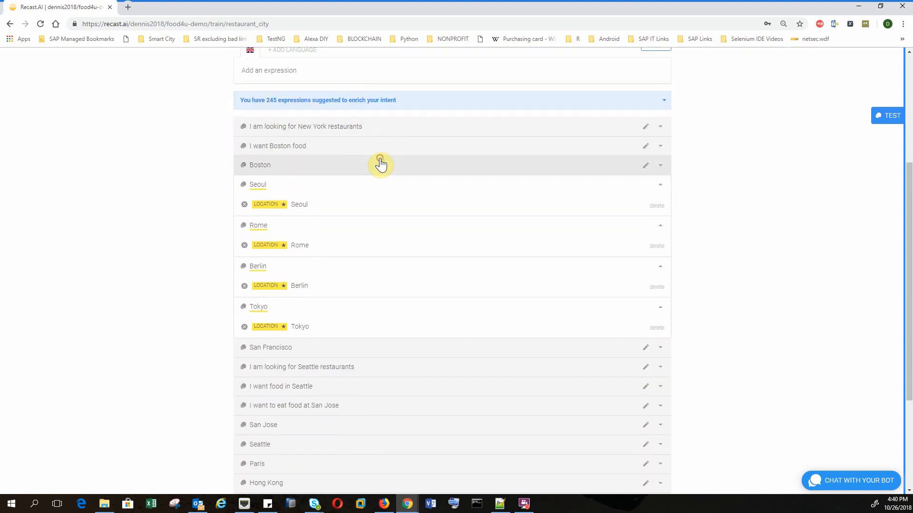
{"action": "left_click", "coordinate": [380, 188]}
{"action": "left_click", "coordinate": [383, 209]}
{"action": "left_click", "coordinate": [385, 232]}
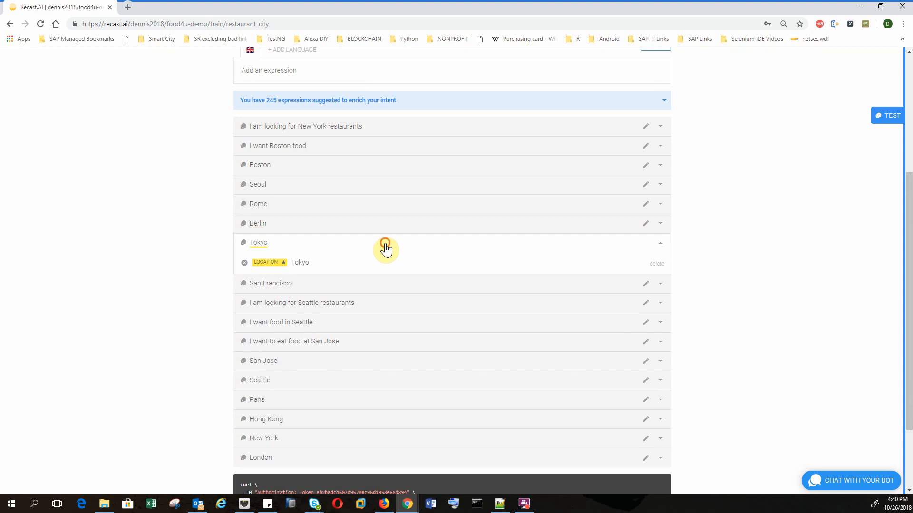
{"action": "left_click", "coordinate": [385, 248]}
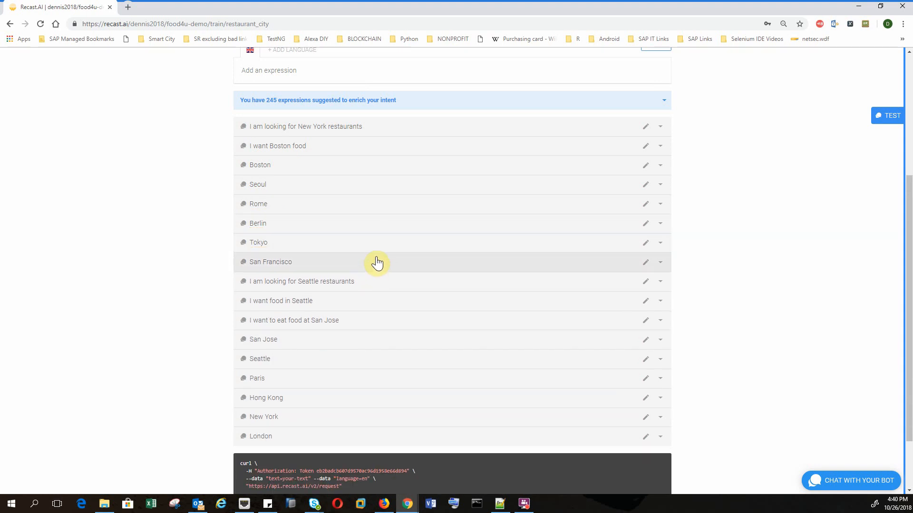
{"action": "scroll", "coordinate": [119, 228], "scroll_direction": "up", "scroll_amount": 4}
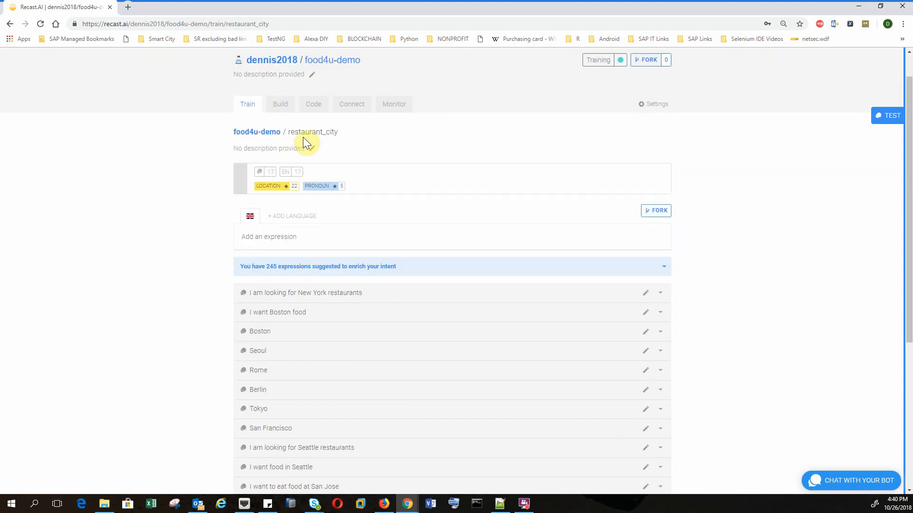
{"action": "left_click", "coordinate": [243, 105]}
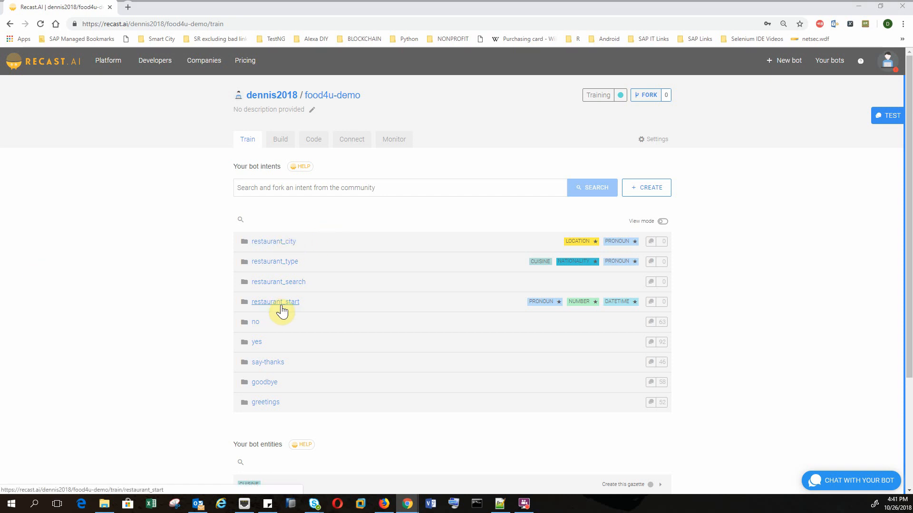
On the bot's skill canvas, stack the small-talk skill directly above fallback and the greetings skill above small-talk
{"action": "left_click", "coordinate": [280, 143]}
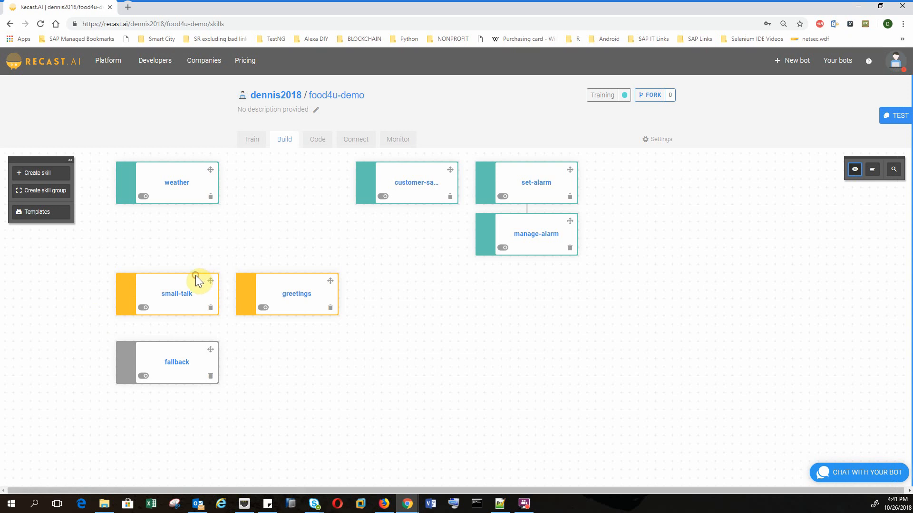
{"action": "left_click_drag", "start_coordinate": [211, 283], "coordinate": [214, 313]}
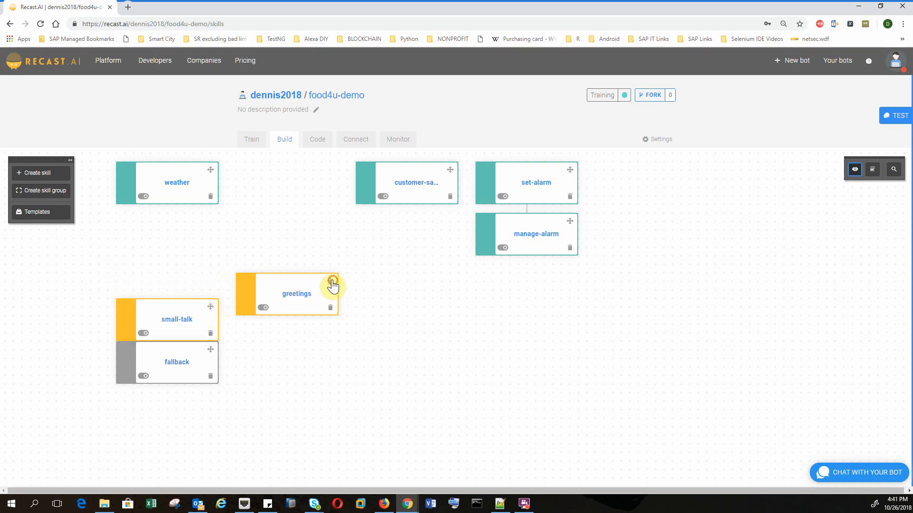
{"action": "left_click_drag", "start_coordinate": [331, 282], "coordinate": [212, 266]}
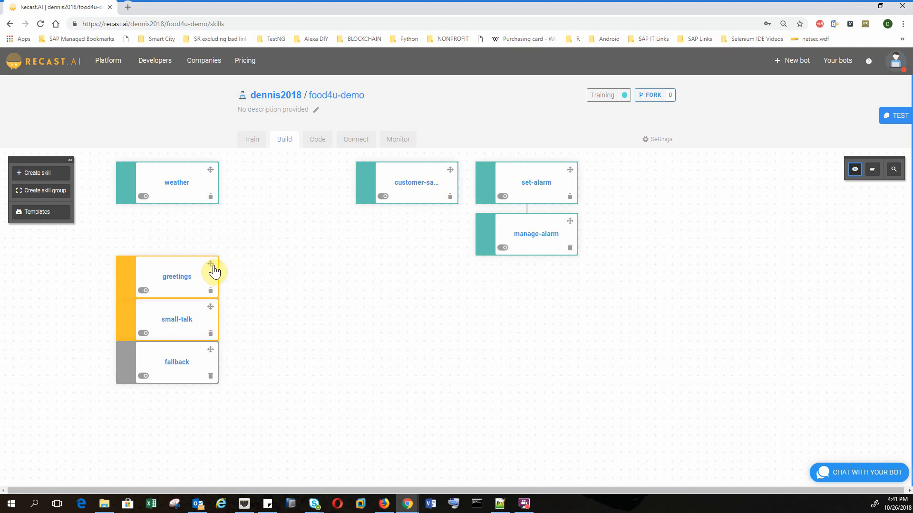
Delete the weather, customer-sa…, set-alarm and manage-alarm skills from the bot
{"action": "left_click", "coordinate": [210, 197]}
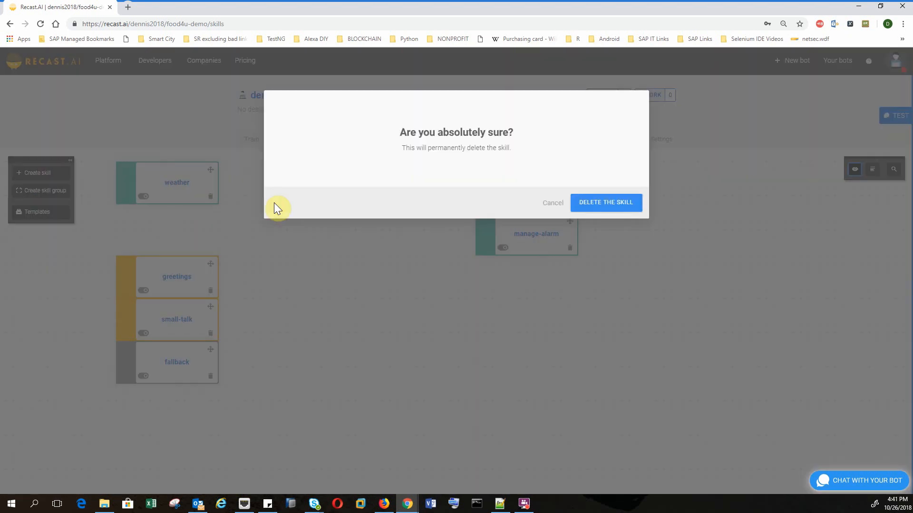
{"action": "left_click", "coordinate": [618, 204]}
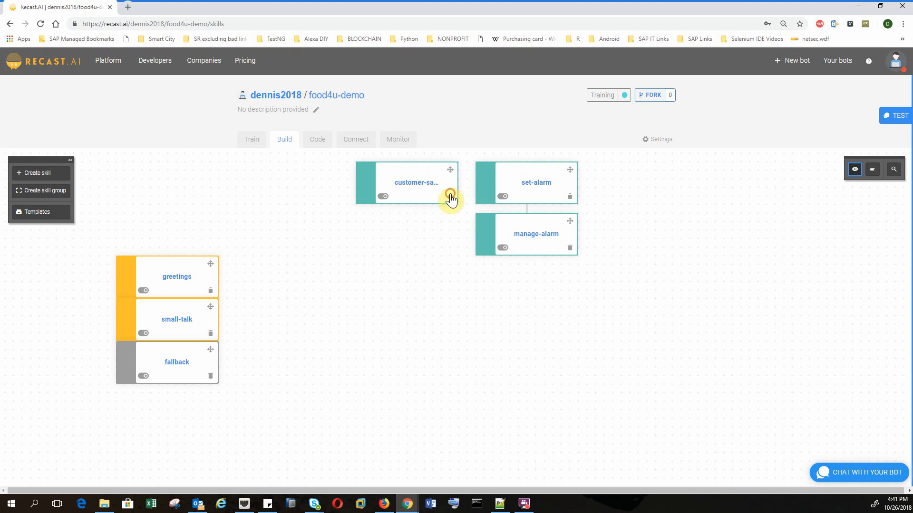
{"action": "left_click", "coordinate": [450, 197]}
{"action": "left_click", "coordinate": [613, 205]}
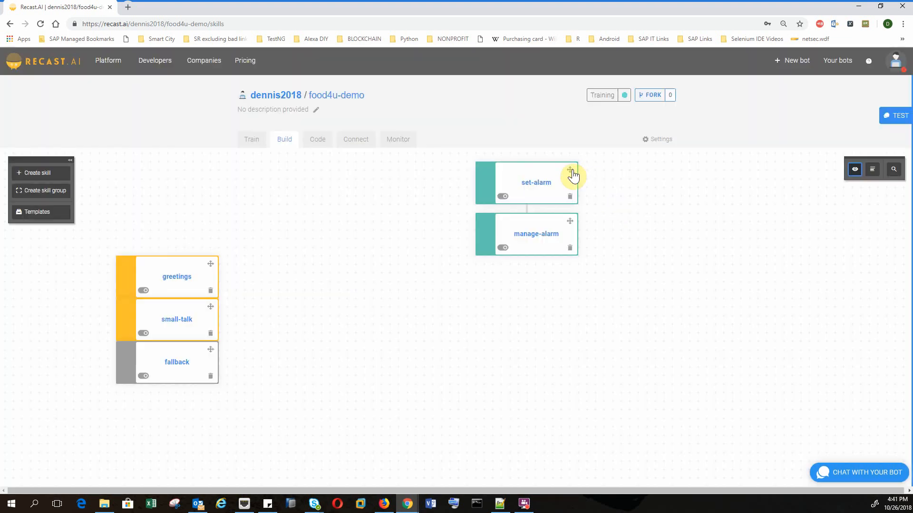
{"action": "left_click", "coordinate": [570, 196]}
{"action": "left_click", "coordinate": [578, 204]}
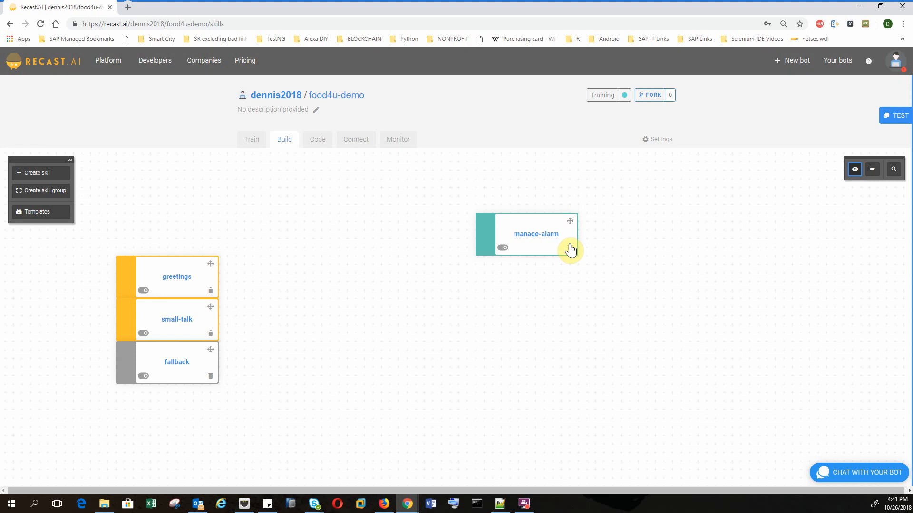
{"action": "left_click", "coordinate": [571, 250]}
{"action": "left_click", "coordinate": [578, 204]}
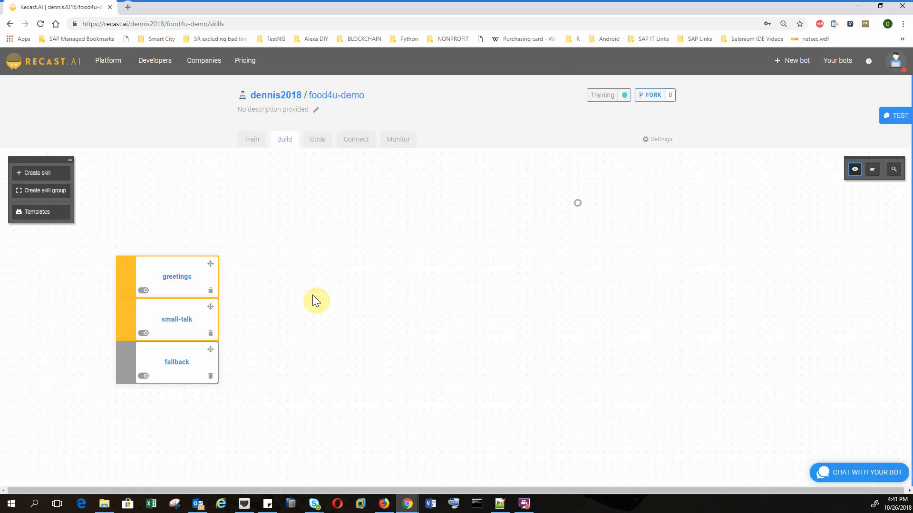
Set the fallback skill's message to "Sorry, I don't understand your request. Either say a different command or just say "Restaurants" to start a new search. Thank you!"
{"action": "left_click", "coordinate": [178, 365]}
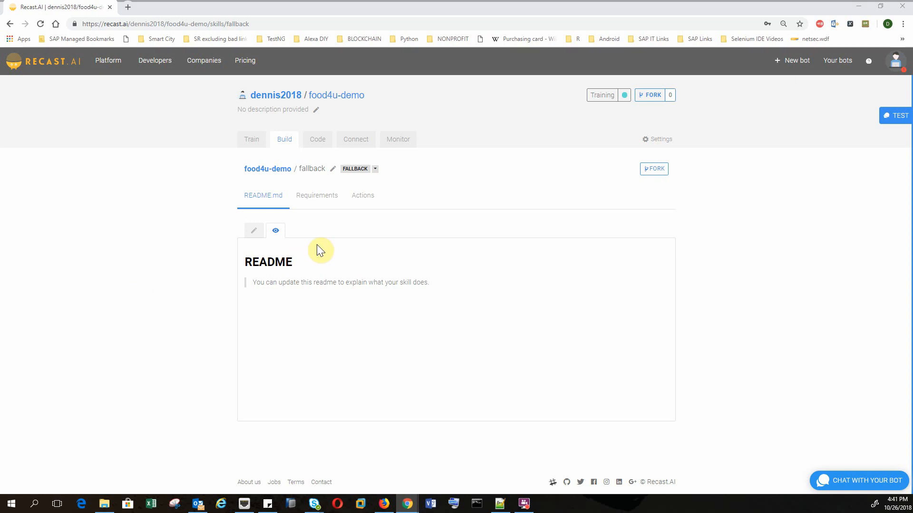
{"action": "left_click", "coordinate": [363, 204]}
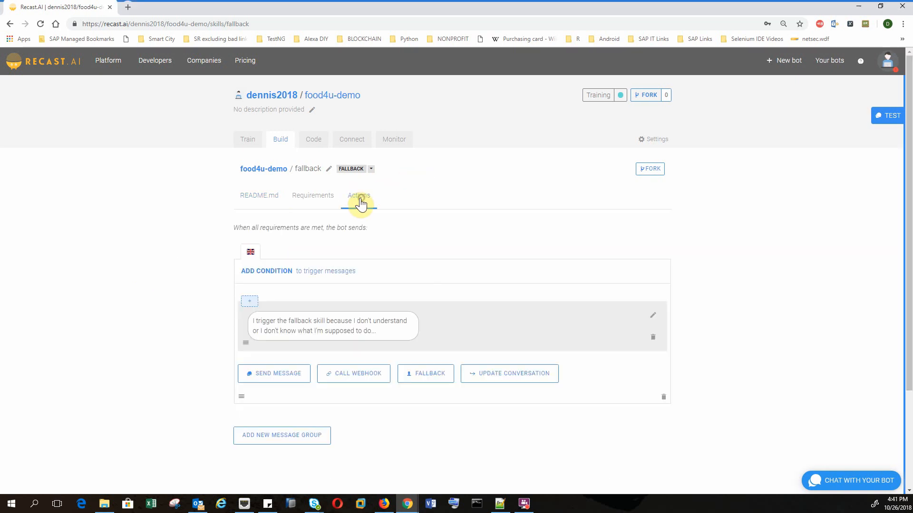
{"action": "scroll", "coordinate": [170, 272], "scroll_direction": "down", "scroll_amount": 1}
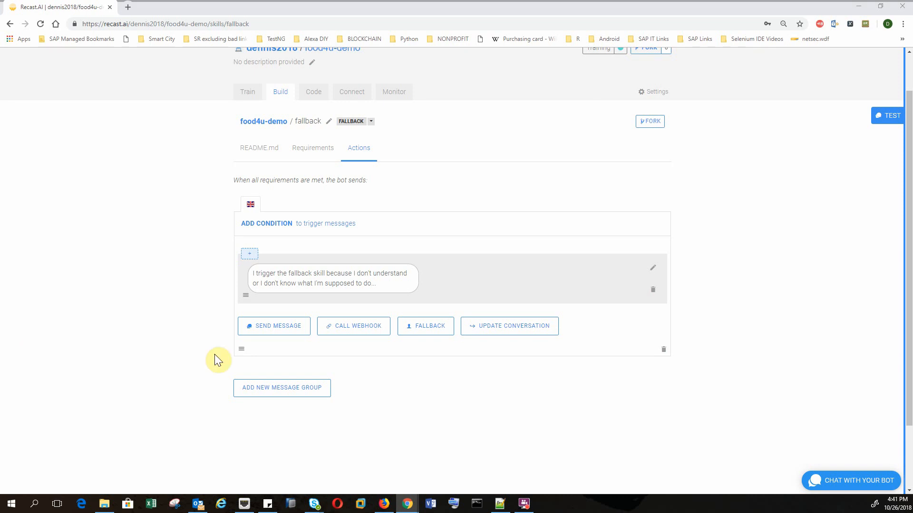
{"action": "left_click", "coordinate": [653, 265]}
{"action": "key", "text": "ctrl+a"}
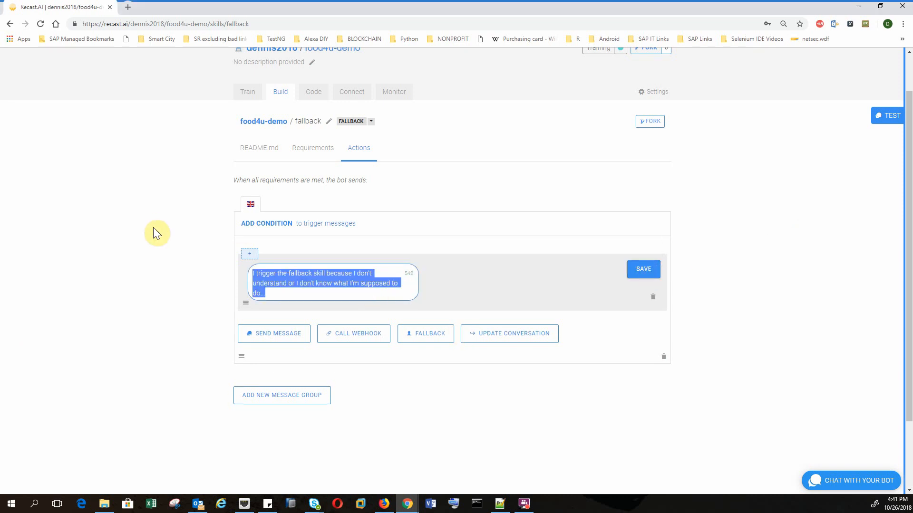
{"action": "type", "text": "Sorry, I don't understand your request.  Either say a different command or just say \"Restaurants\" to start a new search.  Thank you!"}
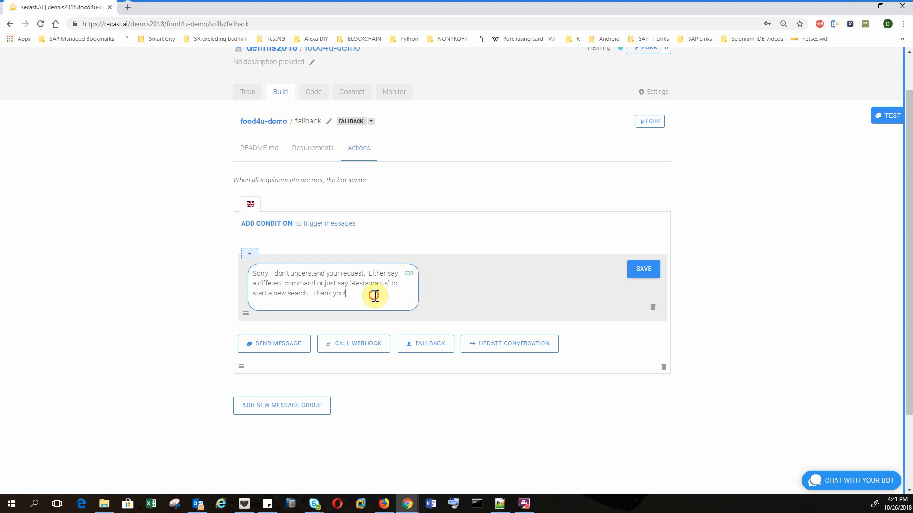
{"action": "left_click", "coordinate": [641, 269]}
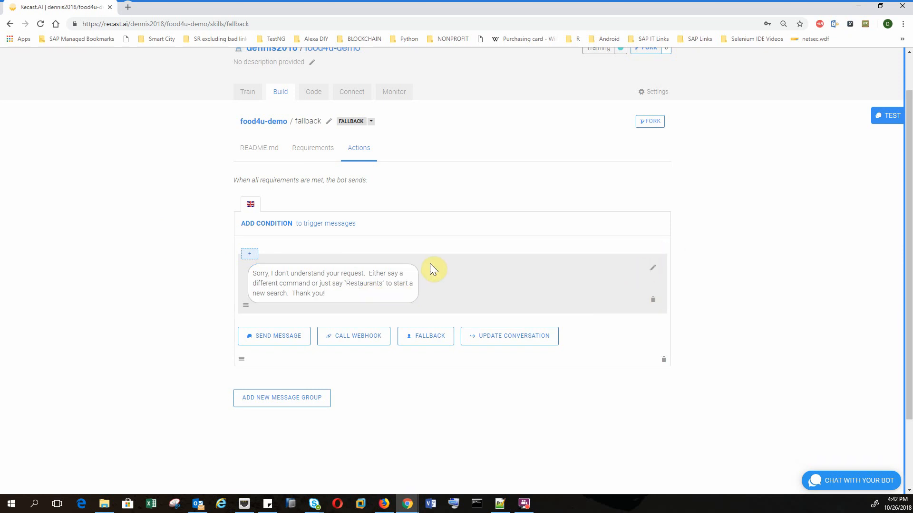
{"action": "scroll", "coordinate": [169, 250], "scroll_direction": "up", "scroll_amount": 1}
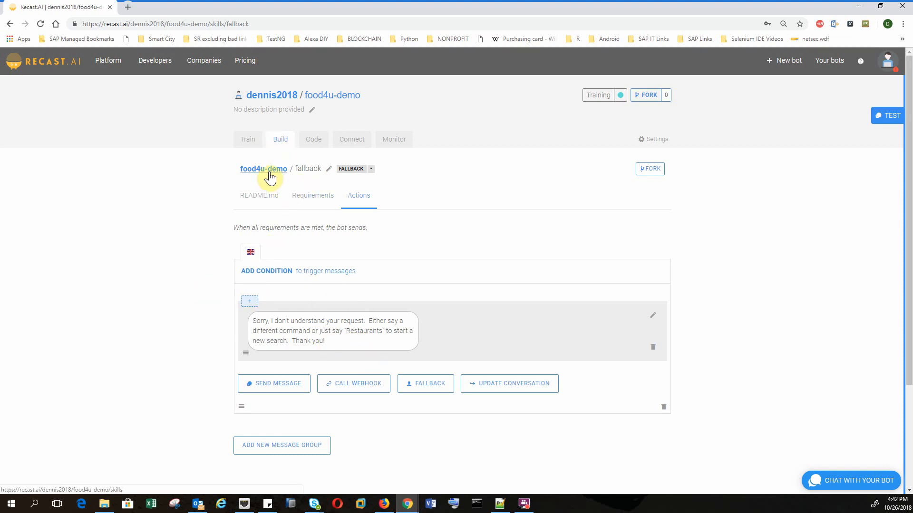
Create a business skill named restaurantstart and place it on the canvas to the upper right of the greetings skill
{"action": "left_click", "coordinate": [279, 142]}
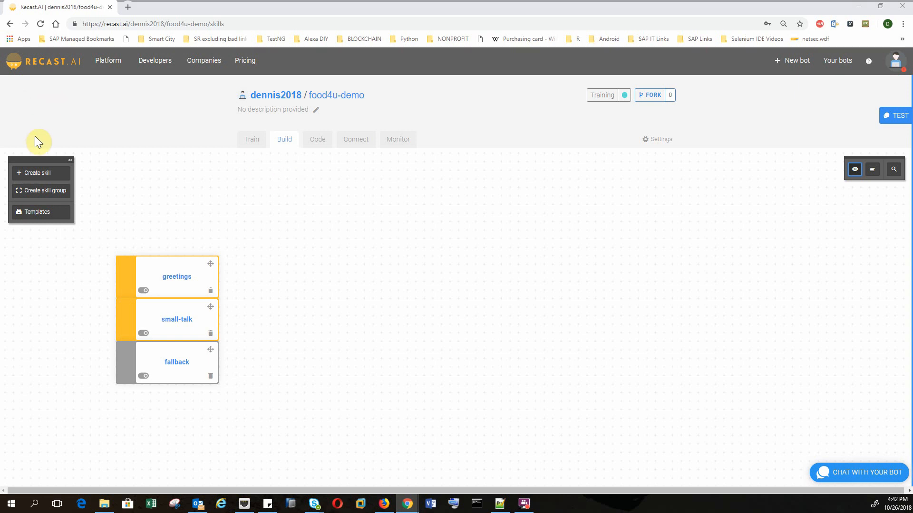
{"action": "left_click", "coordinate": [54, 174]}
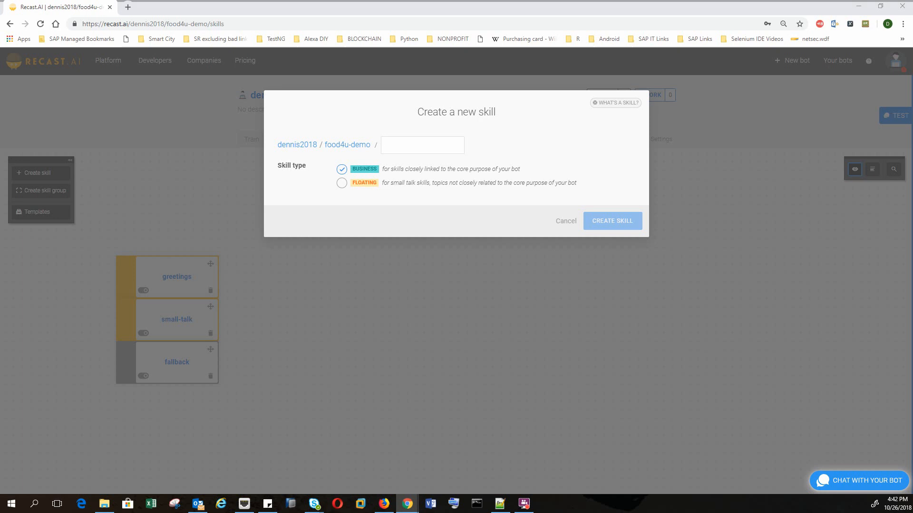
{"action": "left_click", "coordinate": [410, 145]}
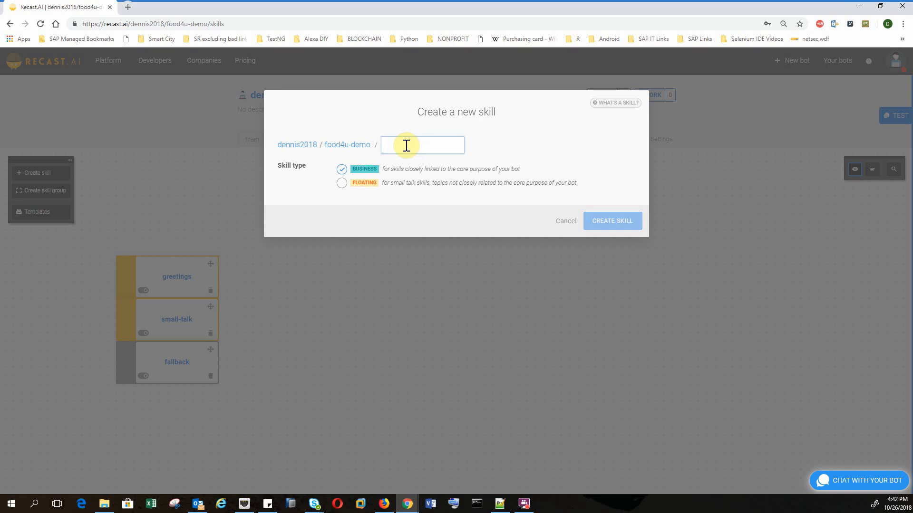
{"action": "type", "text": "restaurantstart"}
{"action": "left_click", "coordinate": [620, 222]}
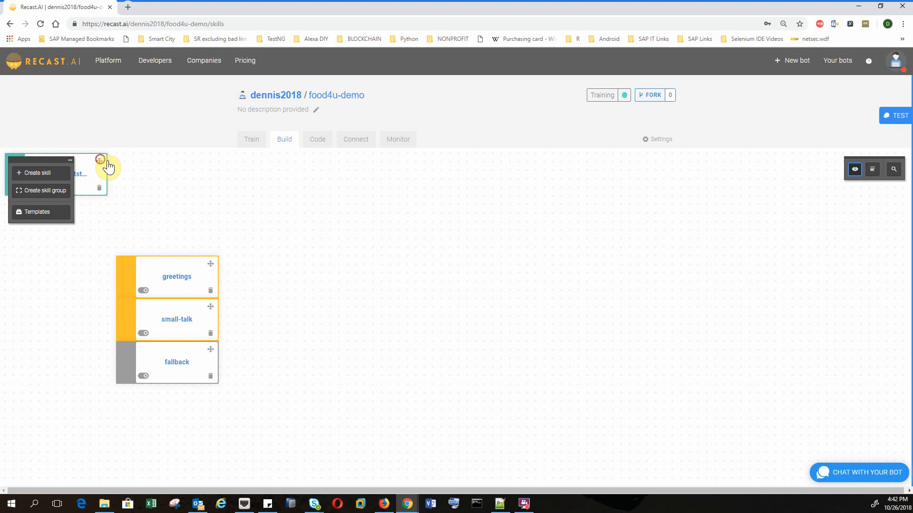
{"action": "left_click_drag", "start_coordinate": [99, 161], "coordinate": [371, 230]}
Start creating another skill for the food4u-demo bot
{"action": "left_click", "coordinate": [43, 174]}
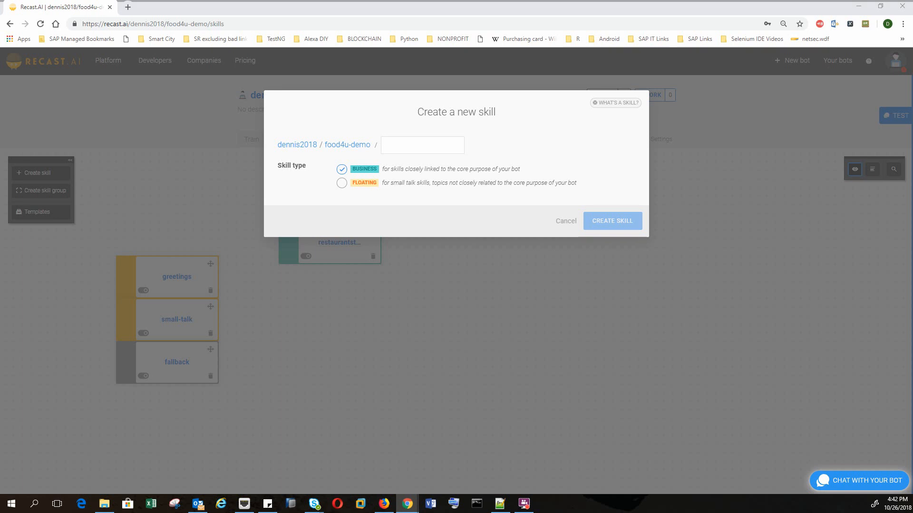
Create a business skill named restaurantsearch and place it beside the restaurantstart skill
{"action": "left_click", "coordinate": [407, 144]}
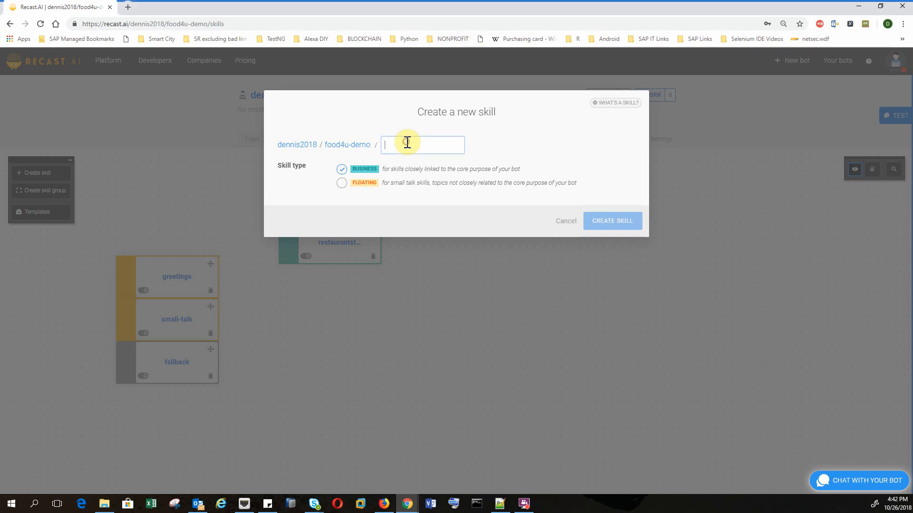
{"action": "type", "text": "restaurantsearch"}
{"action": "left_click", "coordinate": [629, 229]}
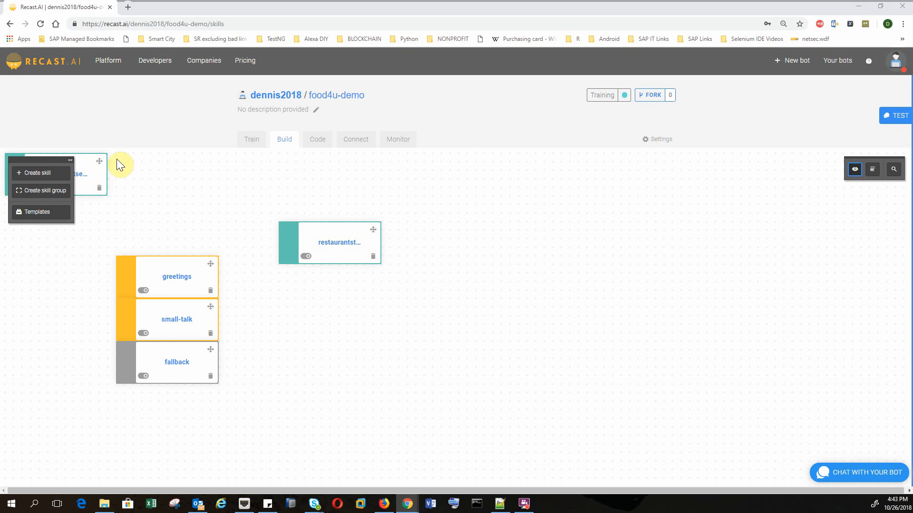
{"action": "left_click_drag", "start_coordinate": [98, 160], "coordinate": [476, 232]}
Create a business skill named restauranttype, place it at the end of the restaurant skills row, and space the restaurantsearch skill evenly
{"action": "left_click", "coordinate": [31, 173]}
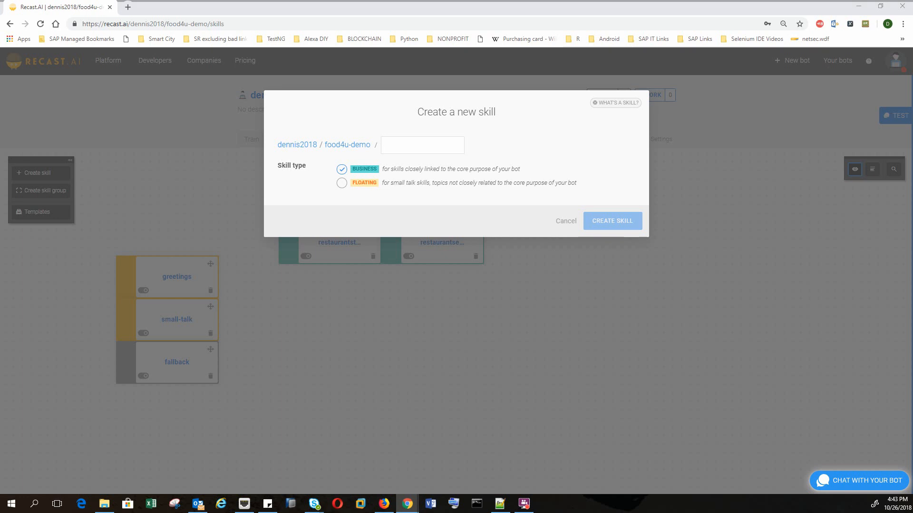
{"action": "left_click", "coordinate": [410, 144]}
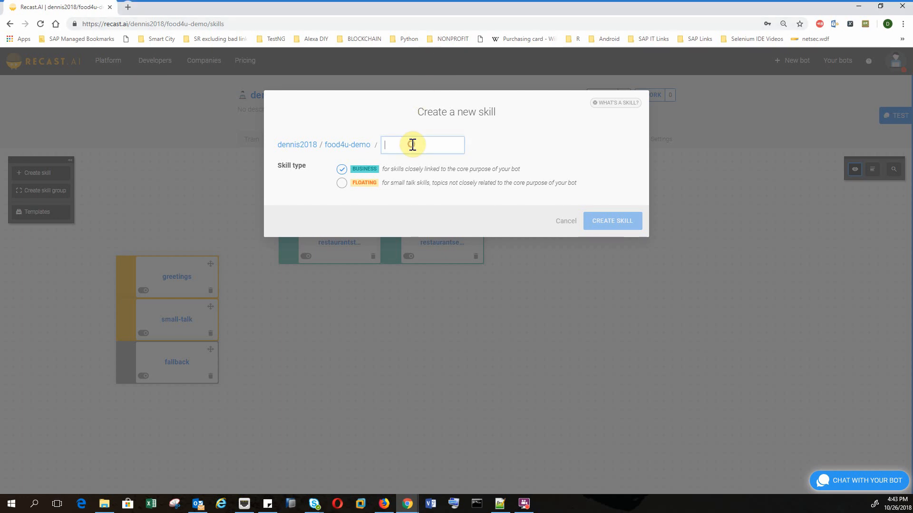
{"action": "type", "text": "restauranttype"}
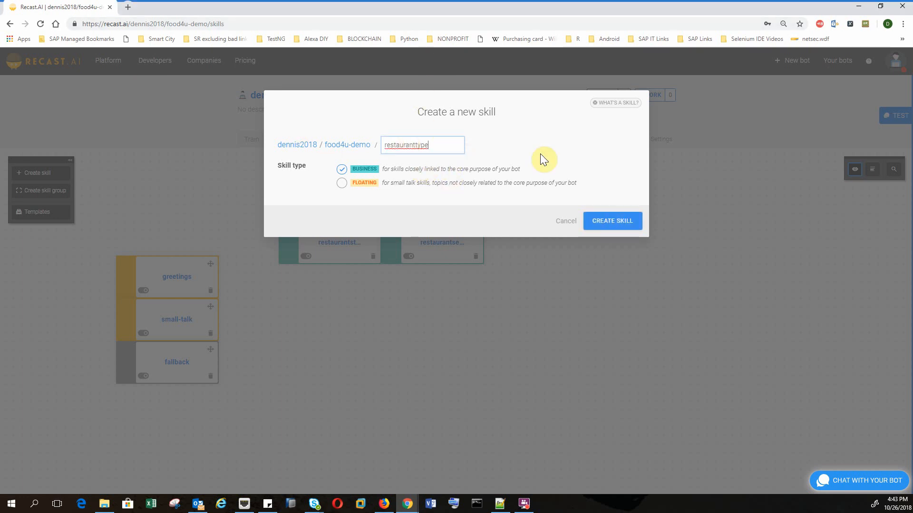
{"action": "left_click", "coordinate": [627, 227]}
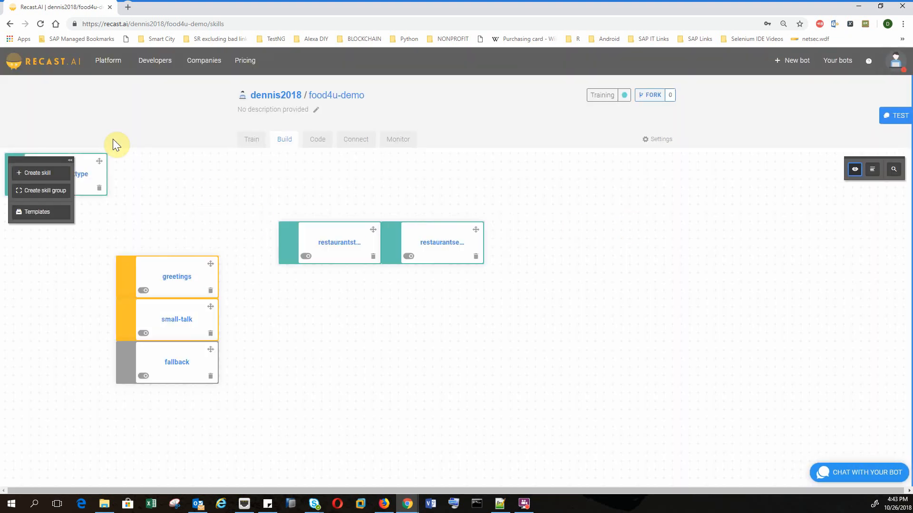
{"action": "left_click_drag", "start_coordinate": [101, 165], "coordinate": [592, 229]}
{"action": "left_click_drag", "start_coordinate": [476, 230], "coordinate": [484, 230]}
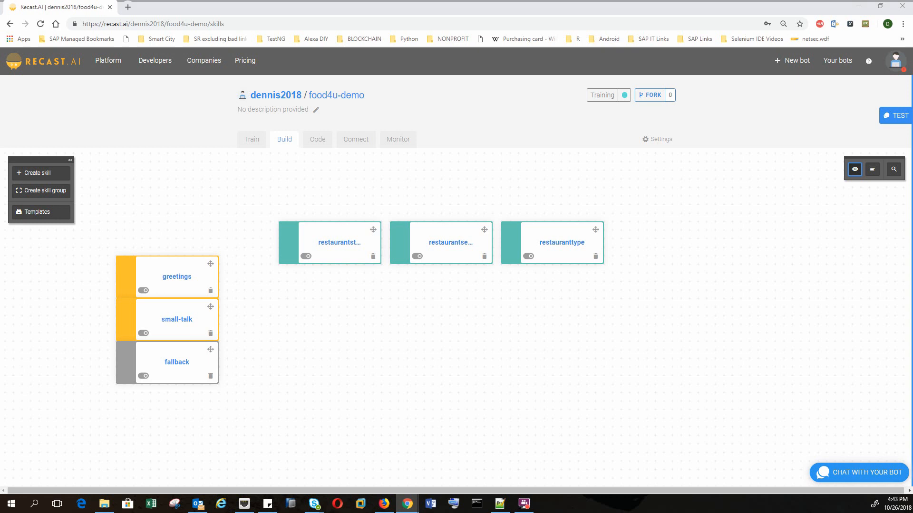
Create a business skill named restaurantcity and place it in the same row after restauranttype
{"action": "left_click", "coordinate": [67, 173]}
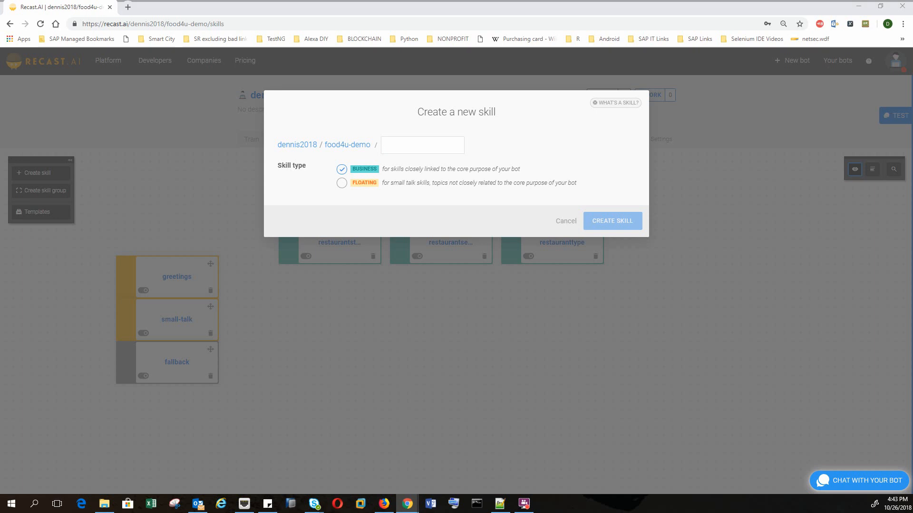
{"action": "left_click", "coordinate": [413, 145]}
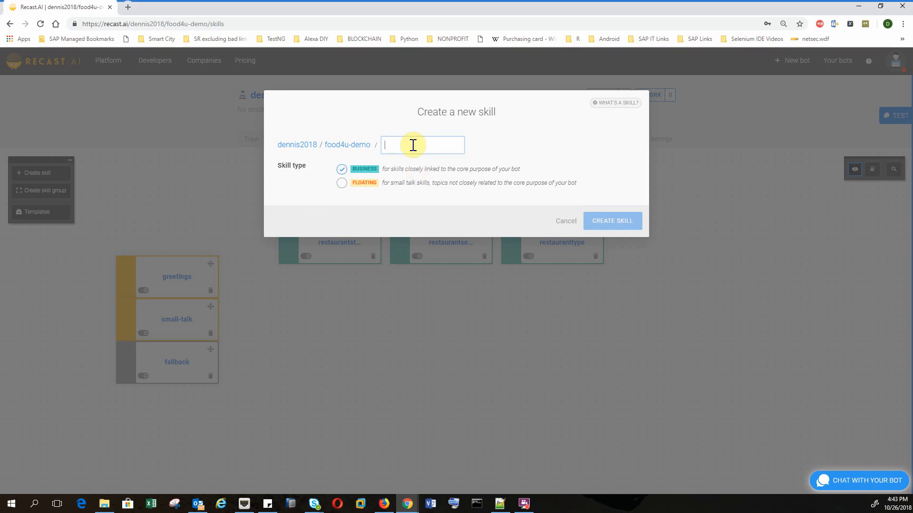
{"action": "type", "text": "restaurantcity"}
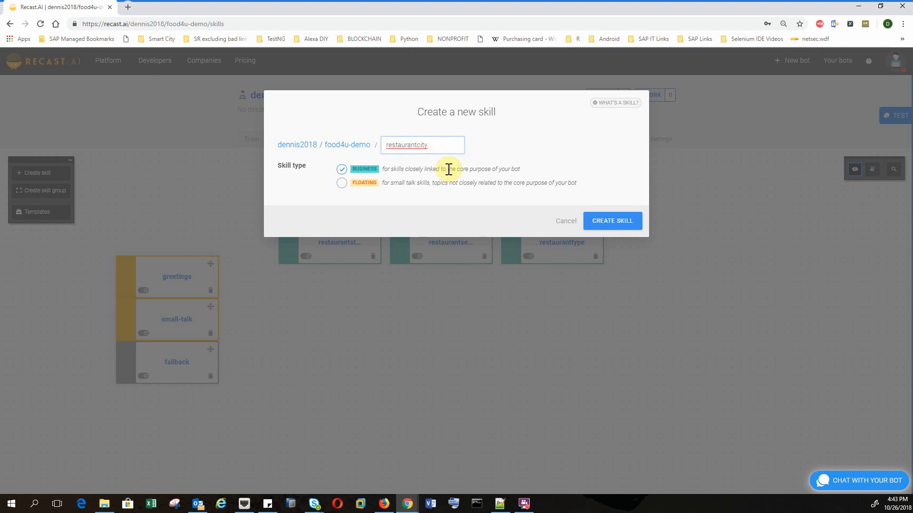
{"action": "left_click", "coordinate": [626, 223]}
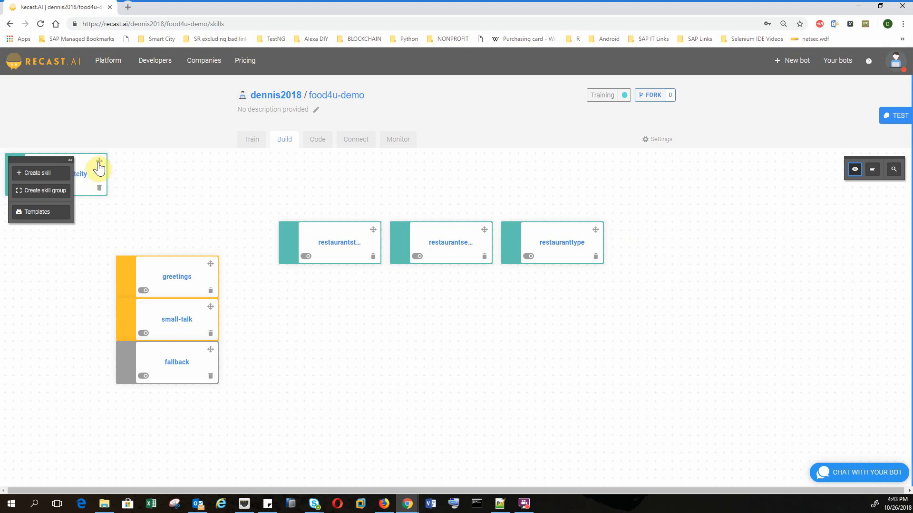
{"action": "left_click_drag", "start_coordinate": [98, 166], "coordinate": [712, 238]}
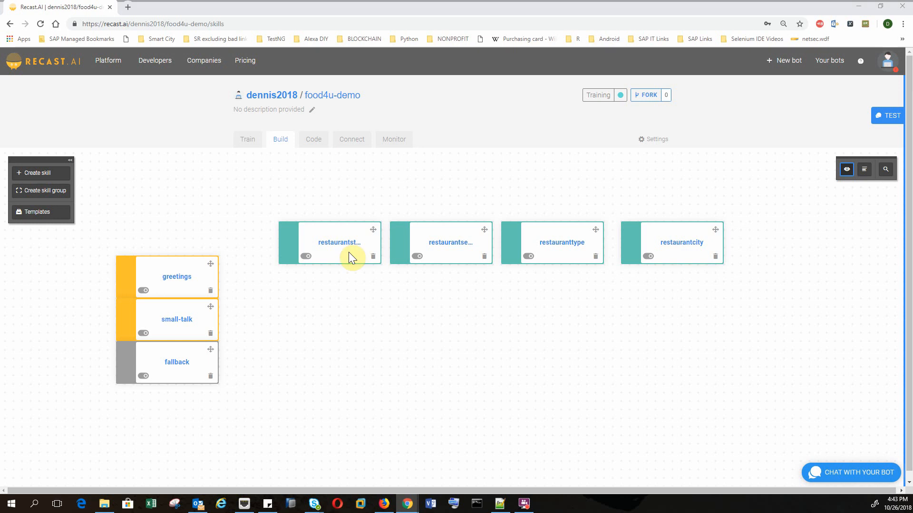
{"action": "left_click", "coordinate": [352, 240]}
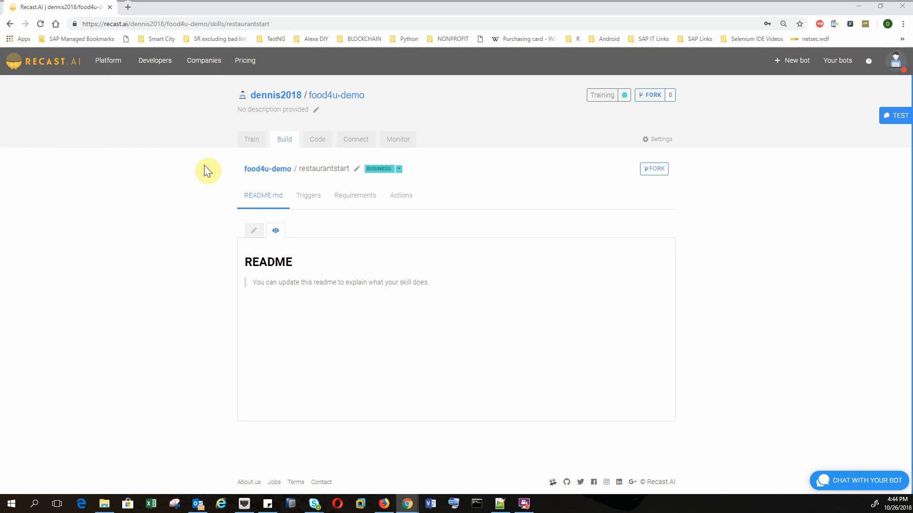
{"action": "left_click", "coordinate": [315, 197]}
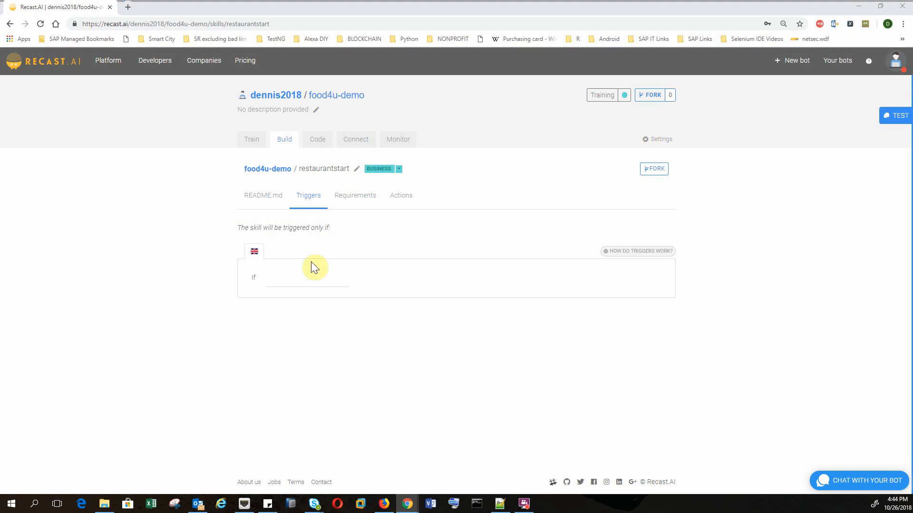
{"action": "left_click", "coordinate": [306, 281]}
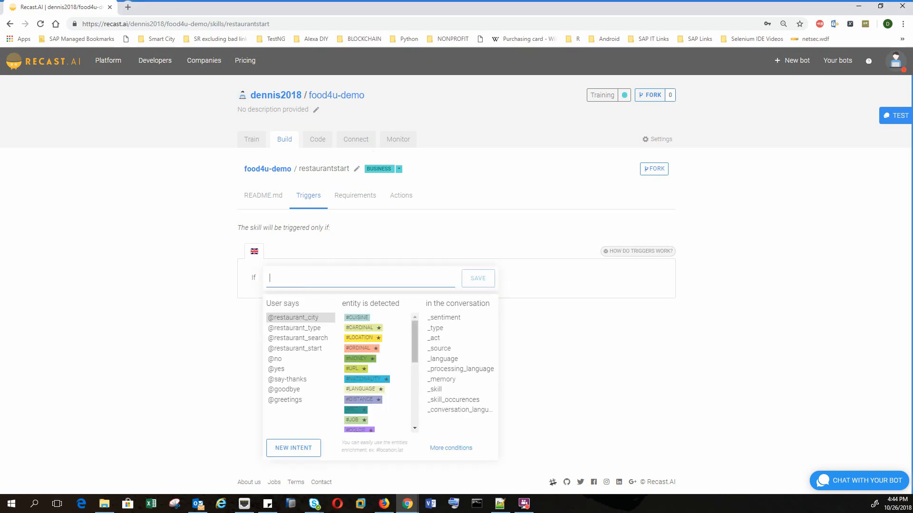
{"action": "left_click", "coordinate": [299, 349]}
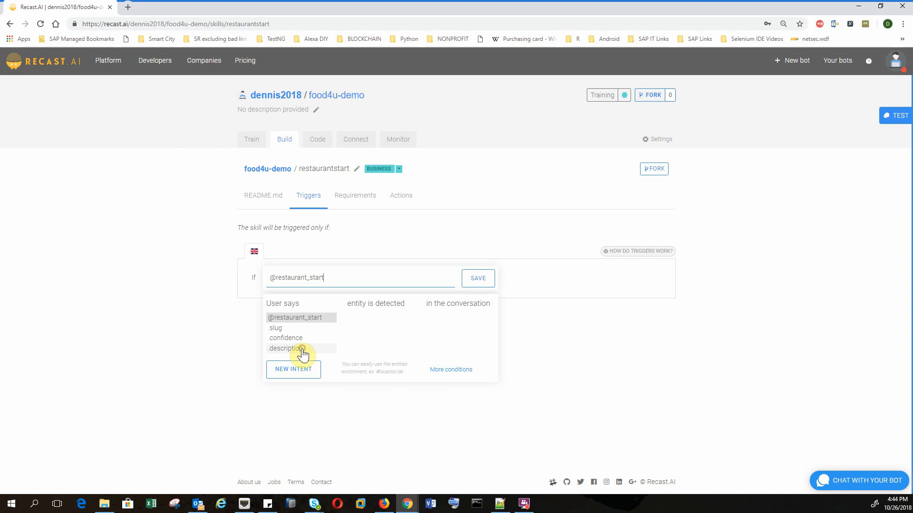
{"action": "left_click", "coordinate": [475, 280]}
{"action": "left_click", "coordinate": [265, 339]}
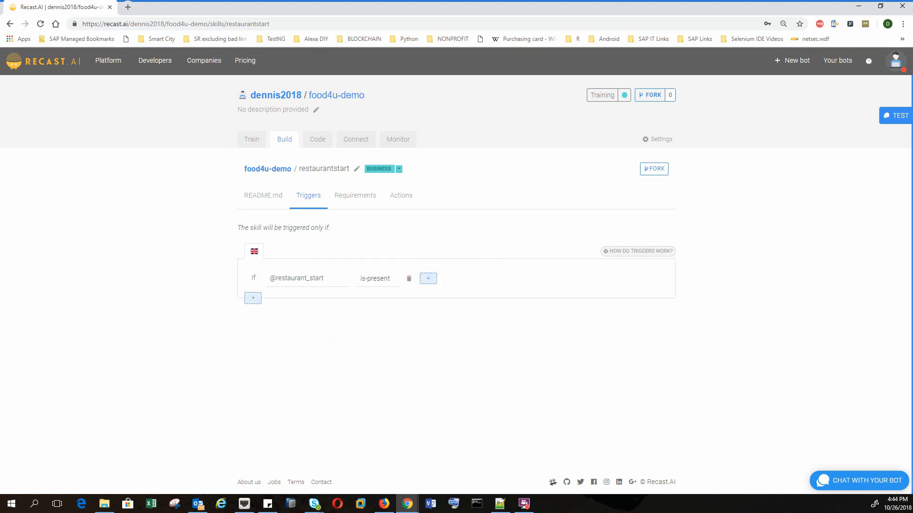
Add a new message group to the restaurantstart skill's actions with a Card message in it
{"action": "left_click", "coordinate": [339, 196]}
{"action": "left_click", "coordinate": [397, 201]}
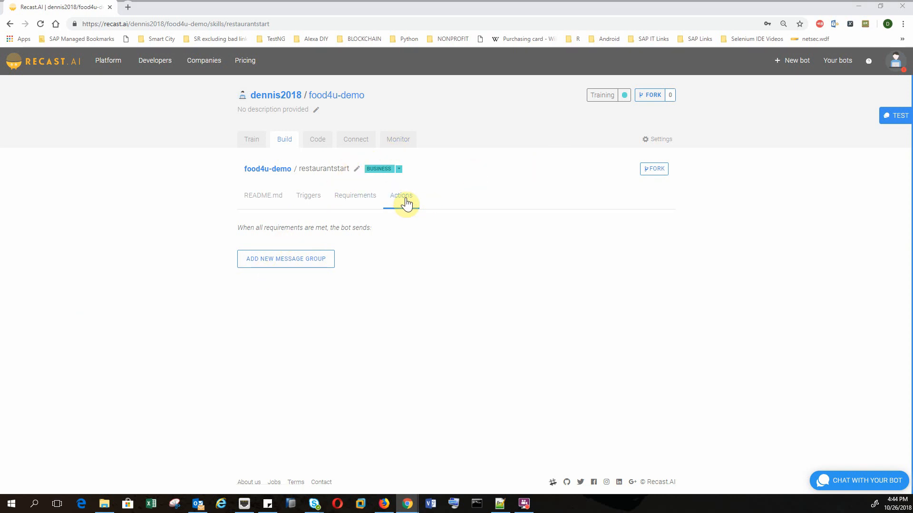
{"action": "left_click", "coordinate": [260, 269]}
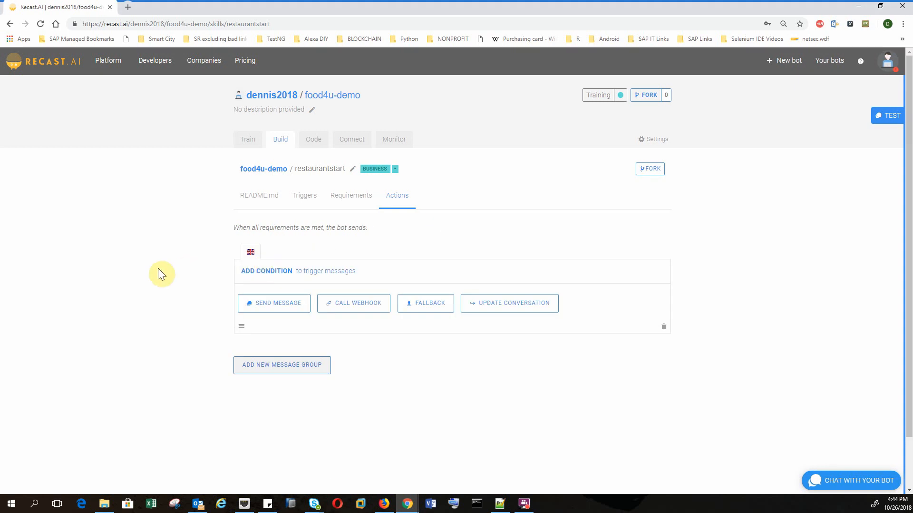
{"action": "left_click", "coordinate": [287, 306]}
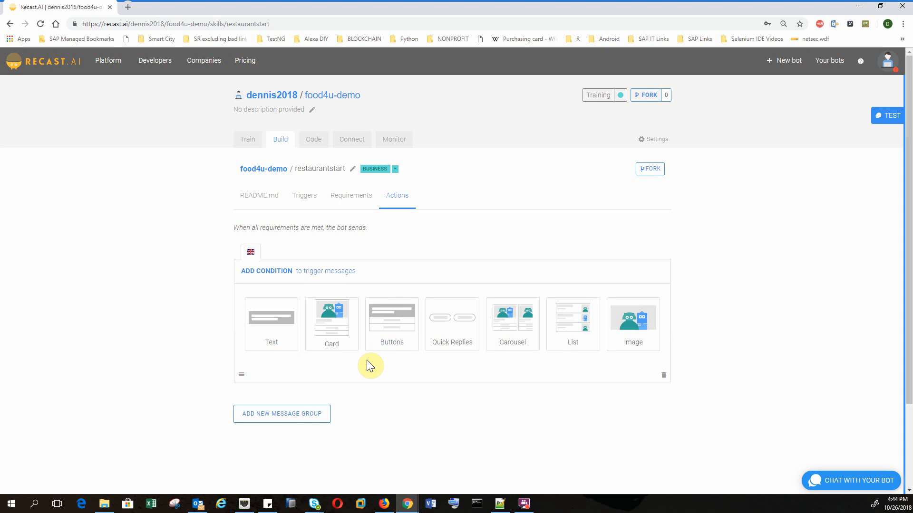
{"action": "left_click", "coordinate": [331, 334]}
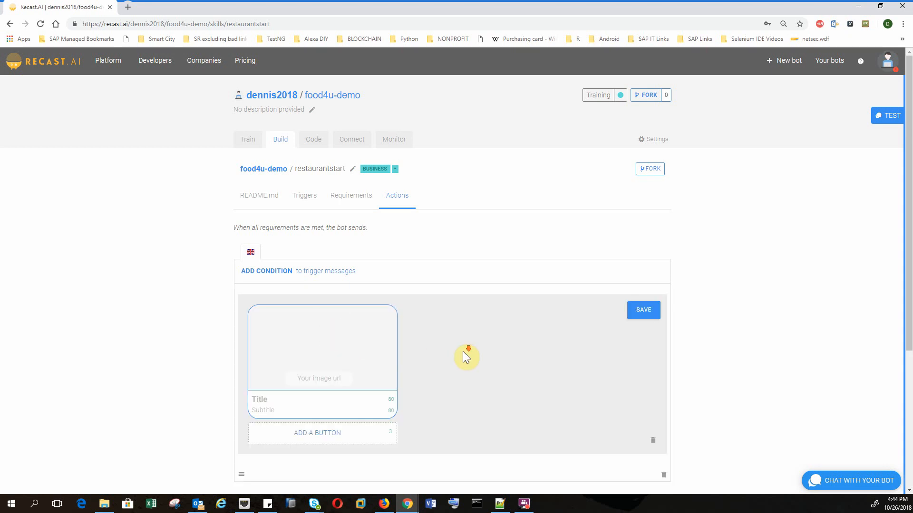
Paste the Food4U logo's web address as the card's image URL and check the pasted address
{"action": "scroll", "coordinate": [463, 351], "scroll_direction": "down", "scroll_amount": 1}
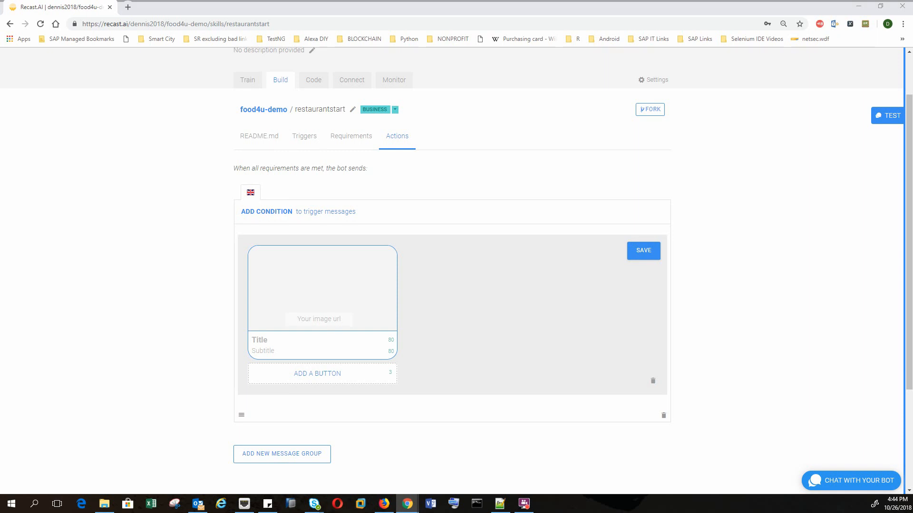
{"action": "left_click", "coordinate": [329, 323]}
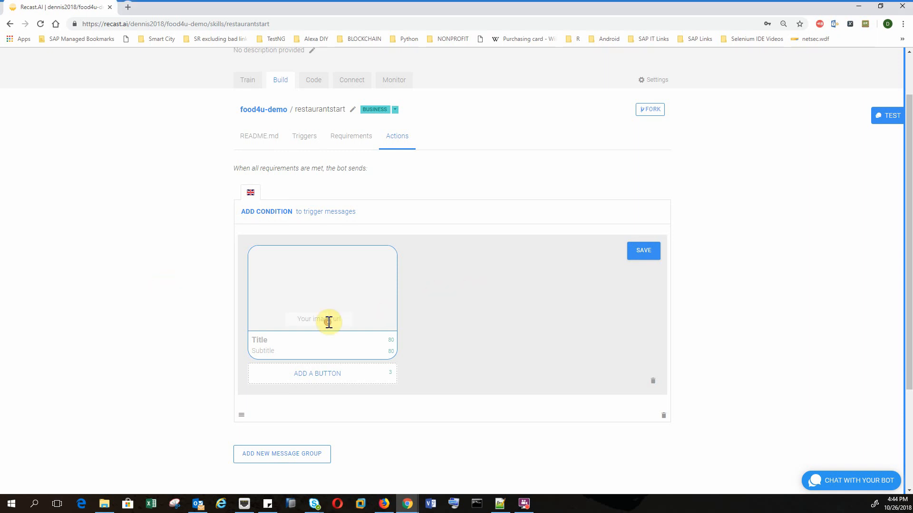
{"action": "key", "text": "ctrl+v"}
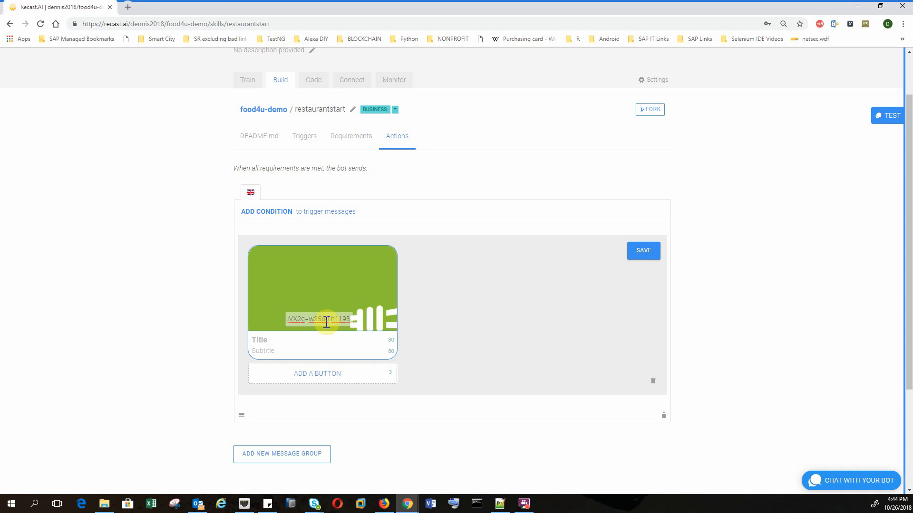
{"action": "left_click", "coordinate": [440, 302]}
{"action": "triple_click", "coordinate": [315, 320]}
{"action": "left_click", "coordinate": [315, 320]}
{"action": "left_click_drag", "start_coordinate": [315, 319], "coordinate": [424, 318]}
{"action": "left_click", "coordinate": [345, 314]}
{"action": "left_click", "coordinate": [413, 307]}
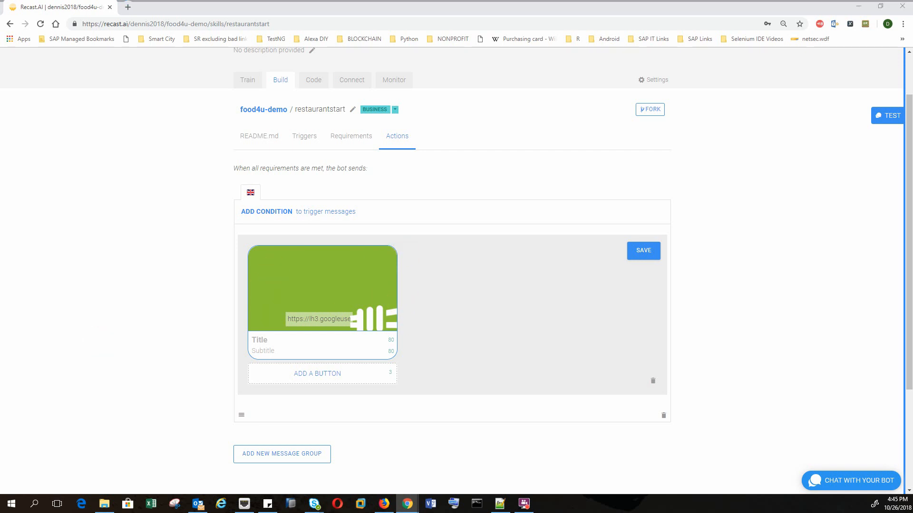
Give the card the title "Welcome to Food4U, your ultimate restaurant search chatbot!", replacing the word "recommender" in the pasted text with "search"
{"action": "left_click", "coordinate": [290, 341]}
{"action": "key", "text": "ctrl+v"}
{"action": "left_click_drag", "start_coordinate": [290, 341], "coordinate": [218, 341]}
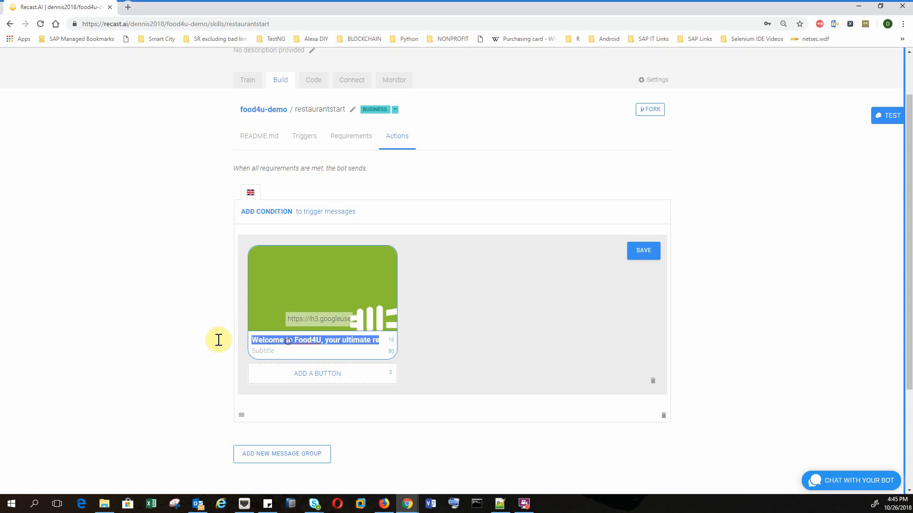
{"action": "left_click", "coordinate": [334, 340]}
{"action": "left_click_drag", "start_coordinate": [334, 340], "coordinate": [379, 347]}
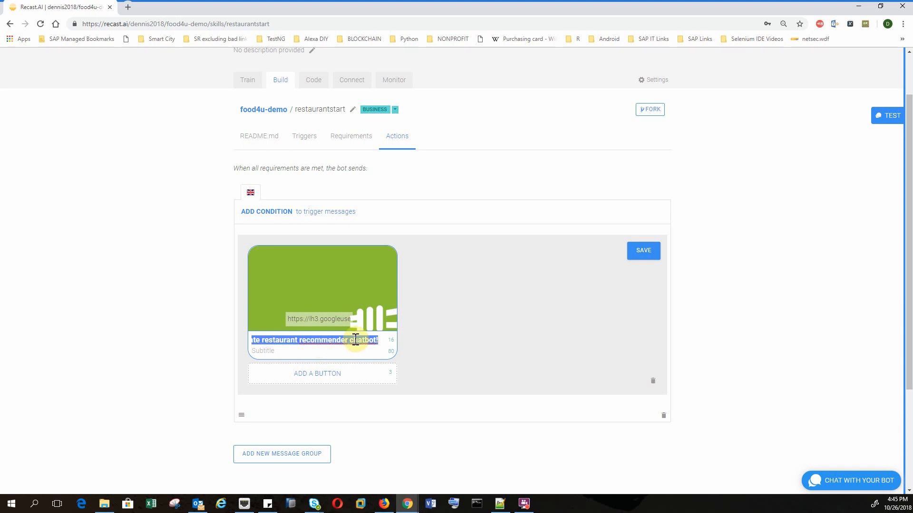
{"action": "left_click", "coordinate": [354, 340]}
{"action": "double_click", "coordinate": [331, 341]}
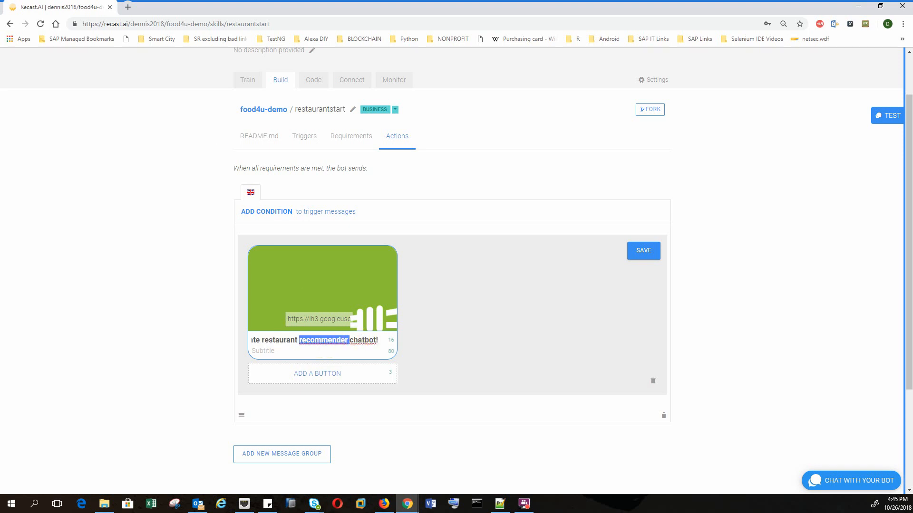
{"action": "type", "text": "searc"}
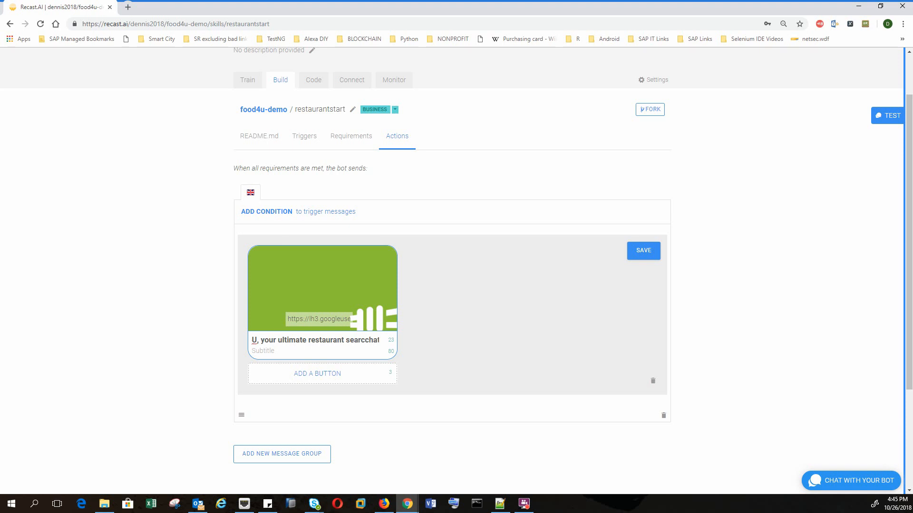
{"action": "type", "text": "h"}
Set the card's subtitle to 'Say "Restaurants" to get started. Say "Restaurants" any time to do new search.' and save the card
{"action": "left_click", "coordinate": [316, 350]}
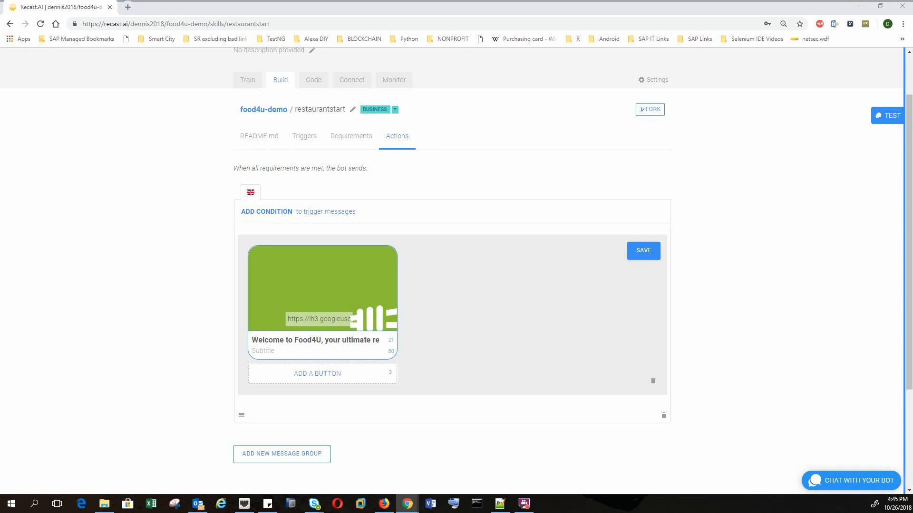
{"action": "left_click", "coordinate": [311, 351]}
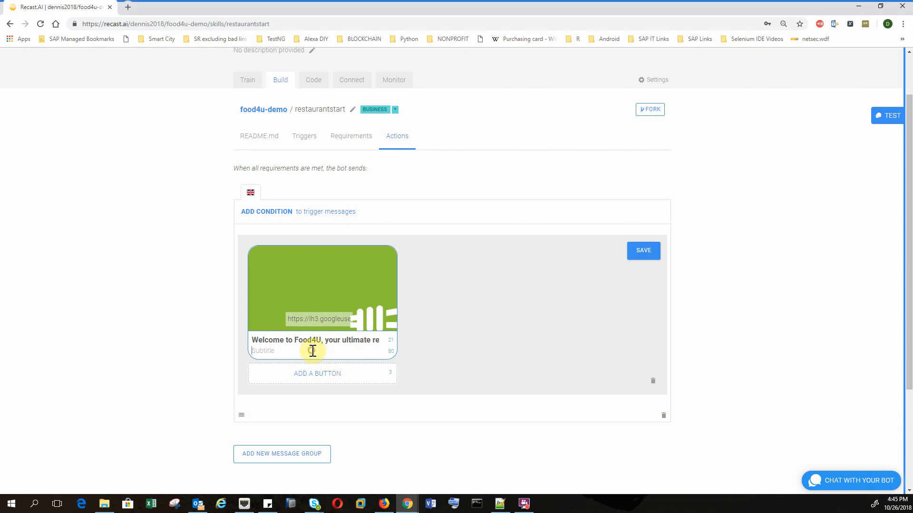
{"action": "key", "text": "ctrl+v"}
{"action": "left_click", "coordinate": [638, 251]}
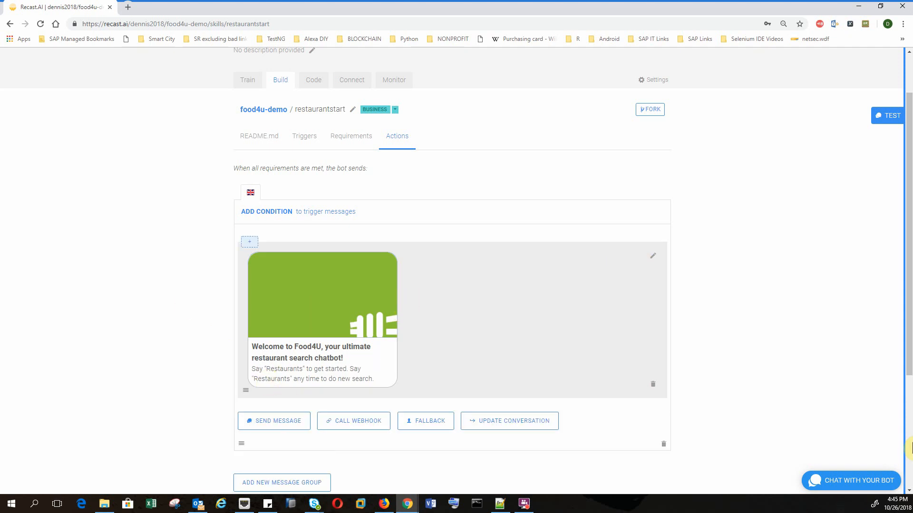
Open the bot's test chat and send the message "I'm hungry" to try the restaurantstart skill
{"action": "left_click", "coordinate": [826, 480]}
{"action": "left_click", "coordinate": [811, 482]}
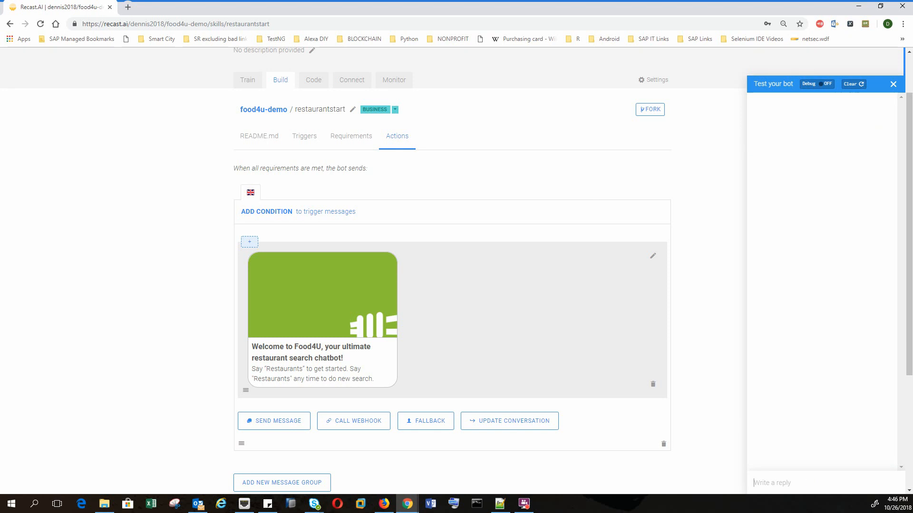
{"action": "type", "text": "I'm hungryp"}
{"action": "key", "text": "Return"}
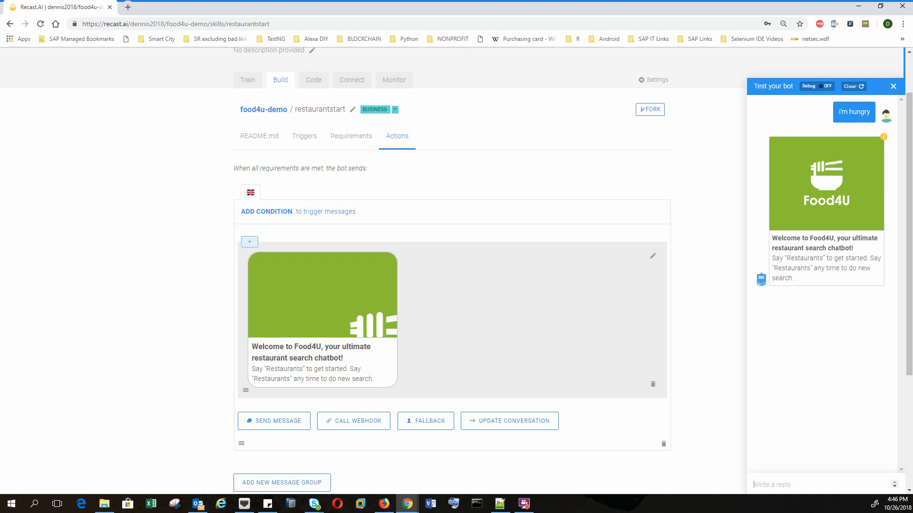
Send the test messages "I need food" and "I really need food" to the bot, and clear the test chat
{"action": "type", "text": "I need f"}
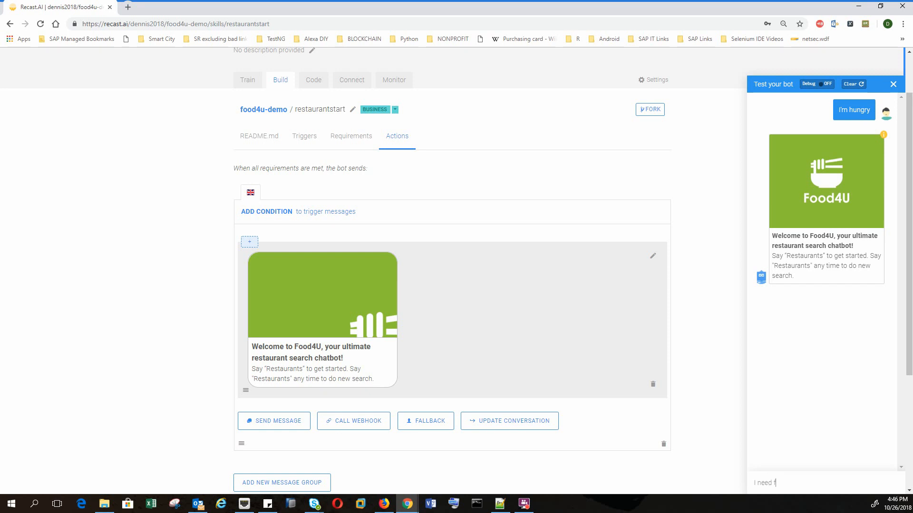
{"action": "type", "text": "ood"}
{"action": "key", "text": "Return"}
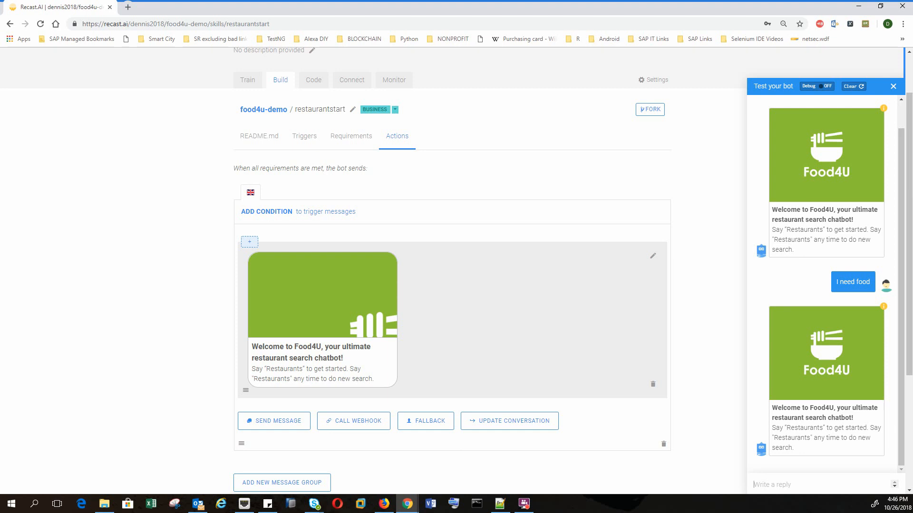
{"action": "type", "text": "I"}
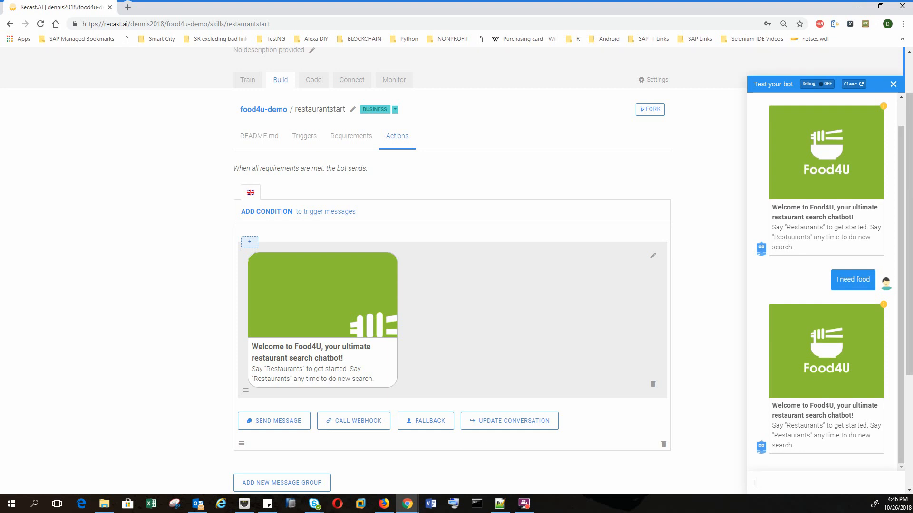
{"action": "type", "text": " really need food"}
{"action": "key", "text": "Return"}
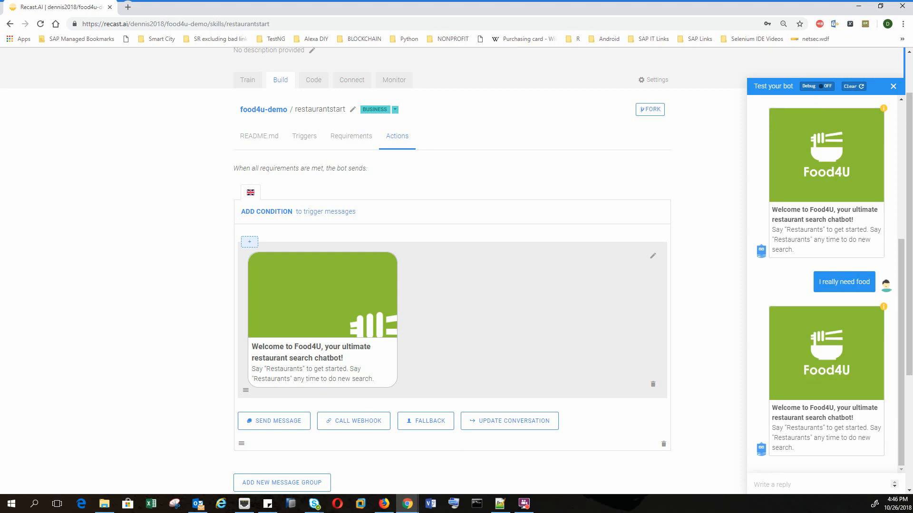
{"action": "left_click", "coordinate": [853, 86]}
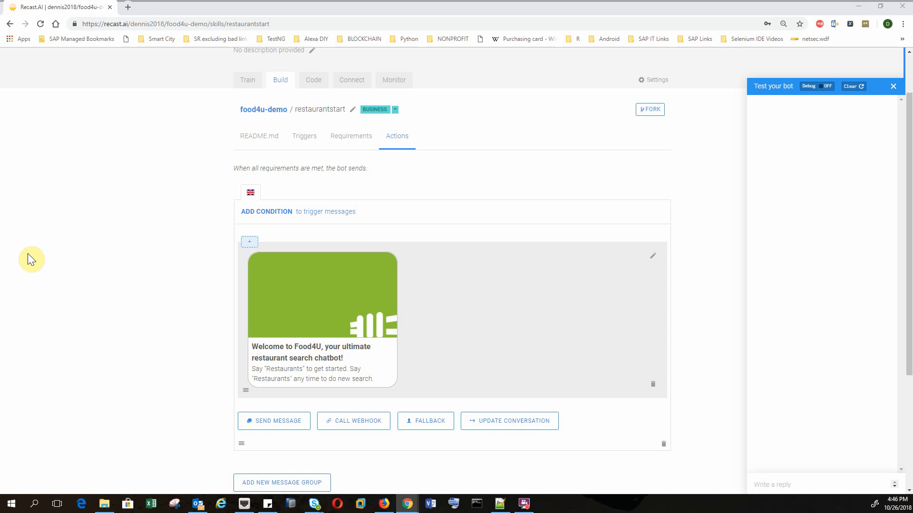
{"action": "left_click", "coordinate": [284, 90]}
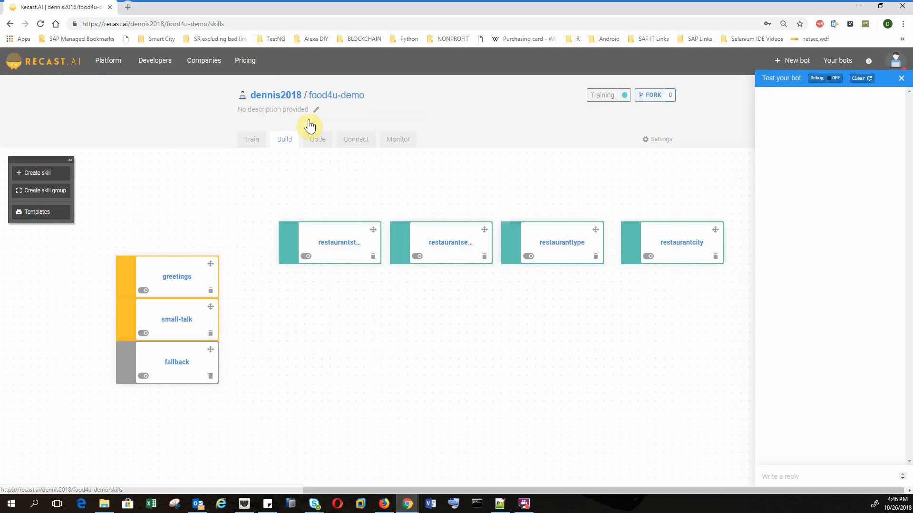
{"action": "left_click", "coordinate": [440, 249]}
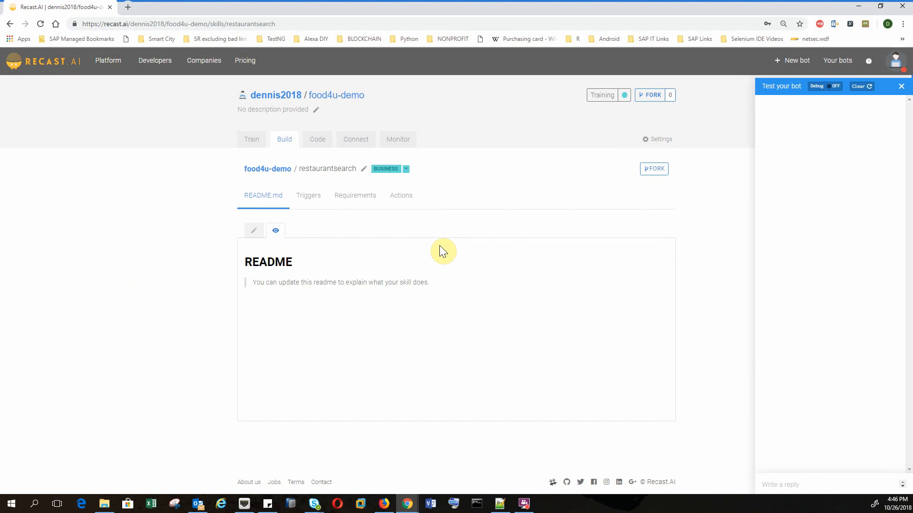
{"action": "left_click", "coordinate": [307, 196]}
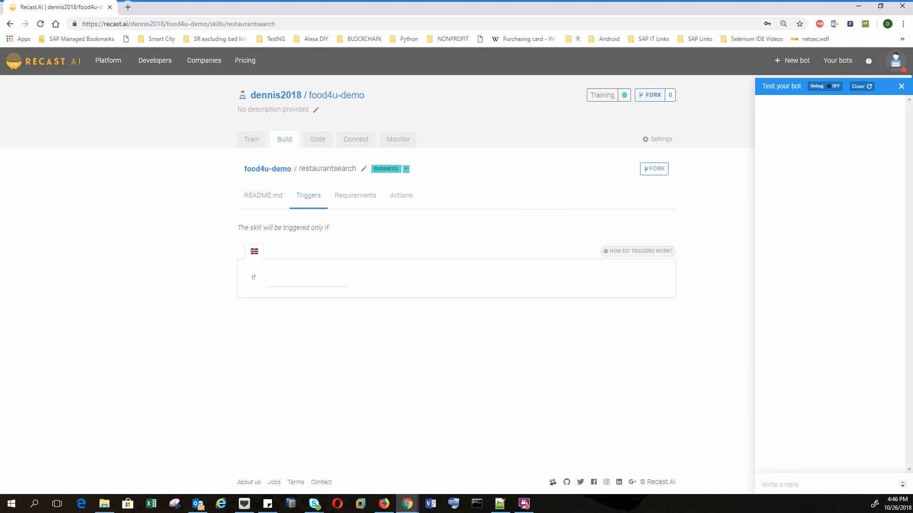
{"action": "left_click", "coordinate": [293, 281]}
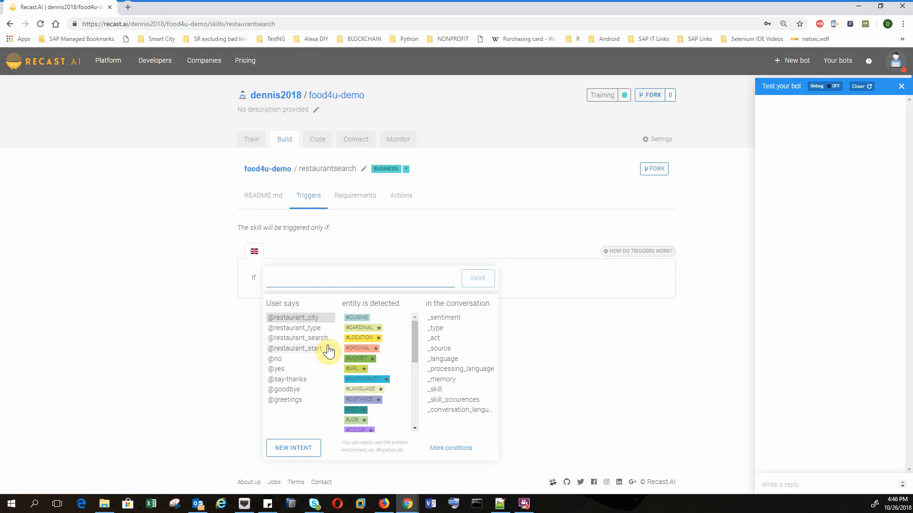
{"action": "left_click", "coordinate": [312, 338]}
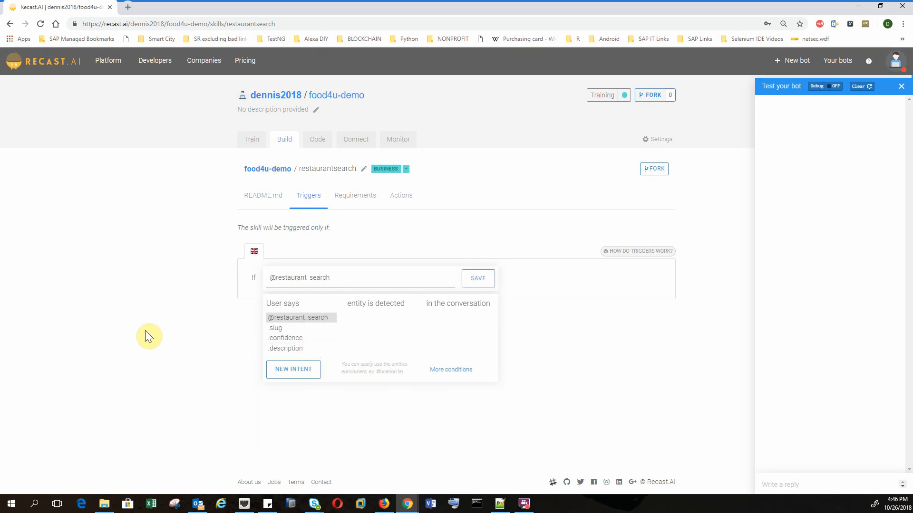
{"action": "left_click", "coordinate": [481, 278]}
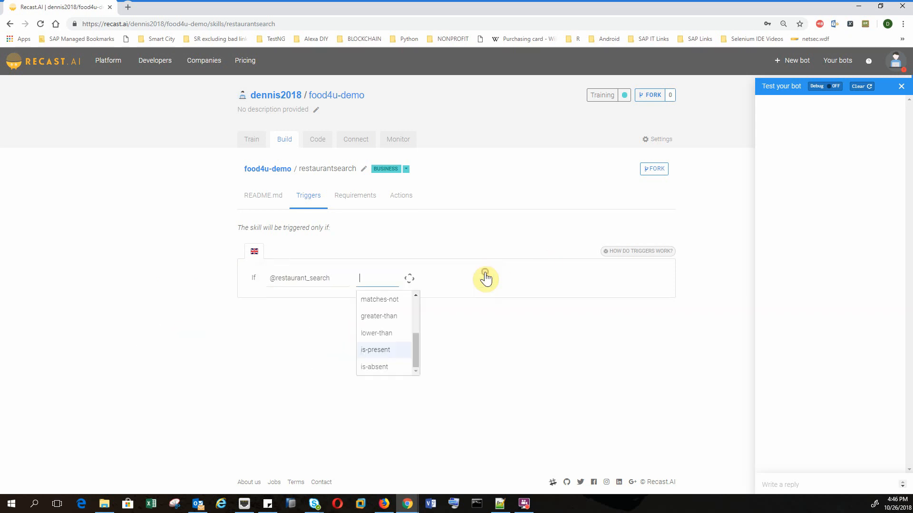
{"action": "left_click", "coordinate": [485, 278]}
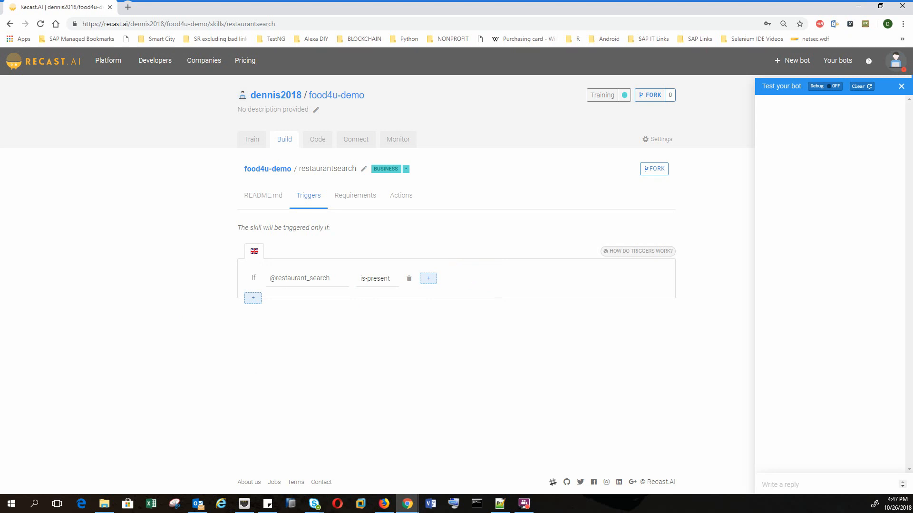
Add and save a text reply for restaurantsearch: "What type of restaurants? For example, Chinese food, Korean food, Italian food, etc."
{"action": "left_click", "coordinate": [374, 200]}
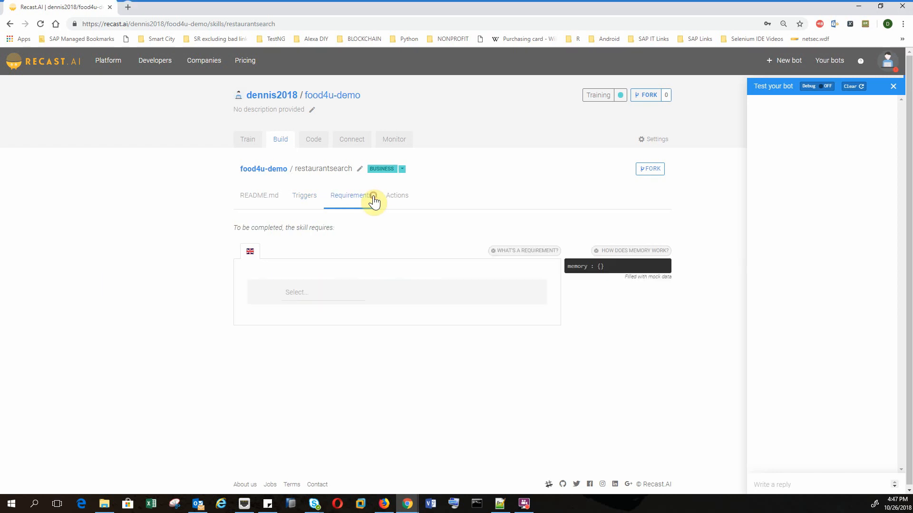
{"action": "left_click", "coordinate": [401, 199]}
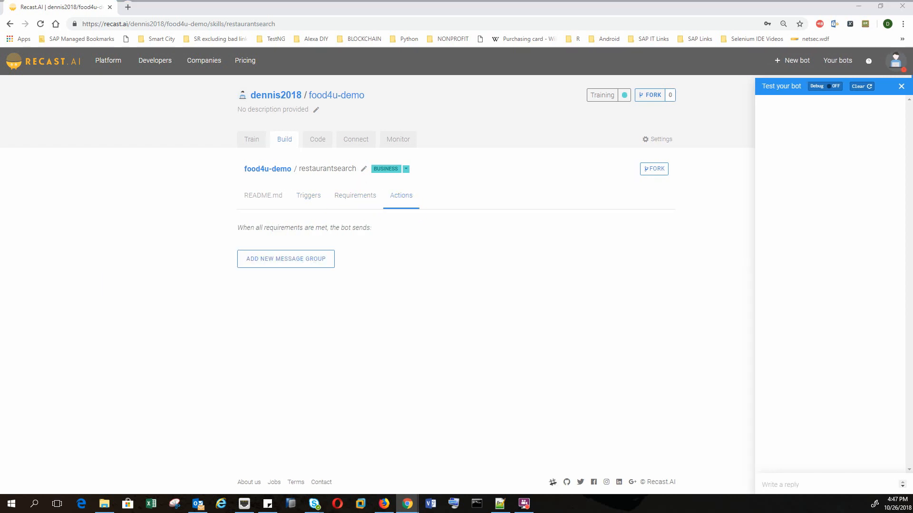
{"action": "left_click", "coordinate": [295, 259]}
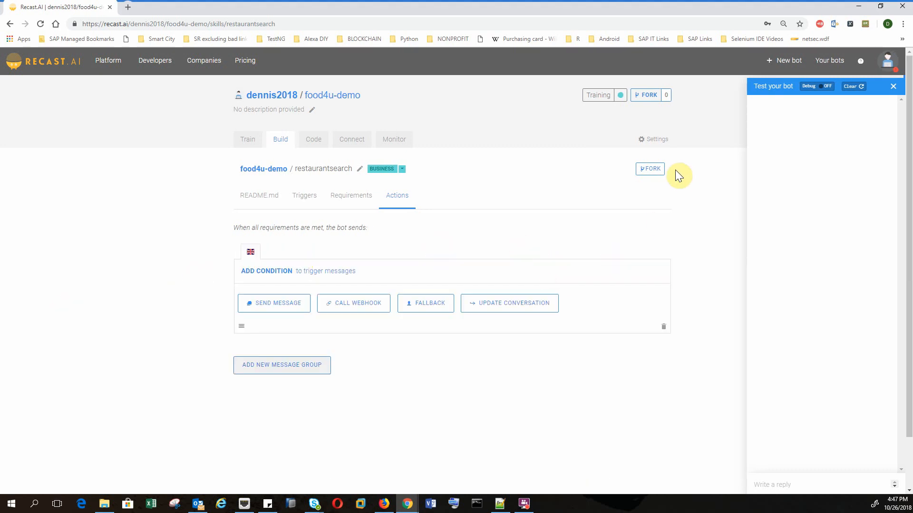
{"action": "left_click", "coordinate": [267, 304]}
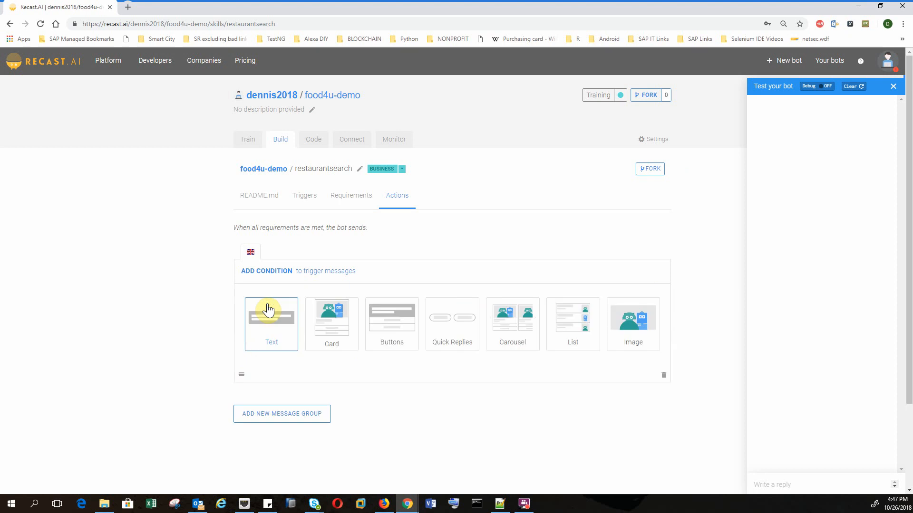
{"action": "left_click", "coordinate": [268, 310]}
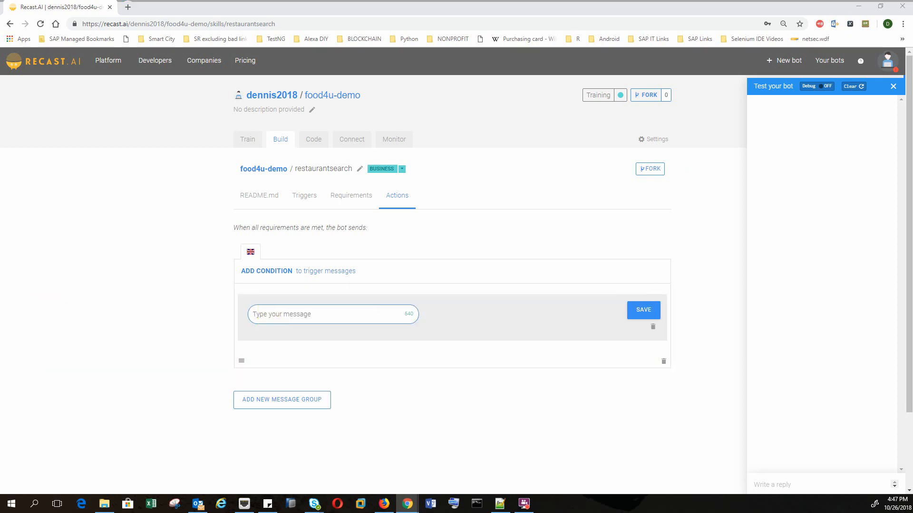
{"action": "left_click", "coordinate": [336, 313]}
{"action": "type", "text": "What type of restaurants?  For example, Chinese food, Korean food, Italian food, etc."}
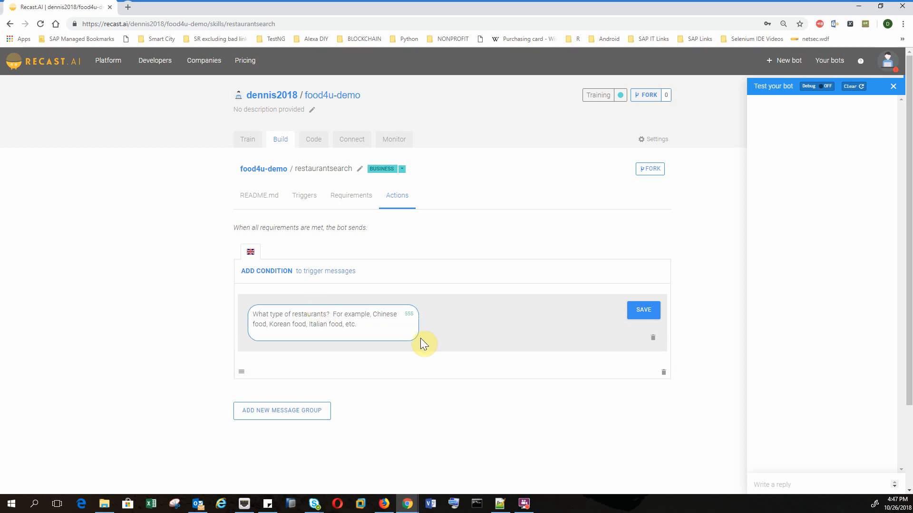
{"action": "left_click", "coordinate": [643, 311]}
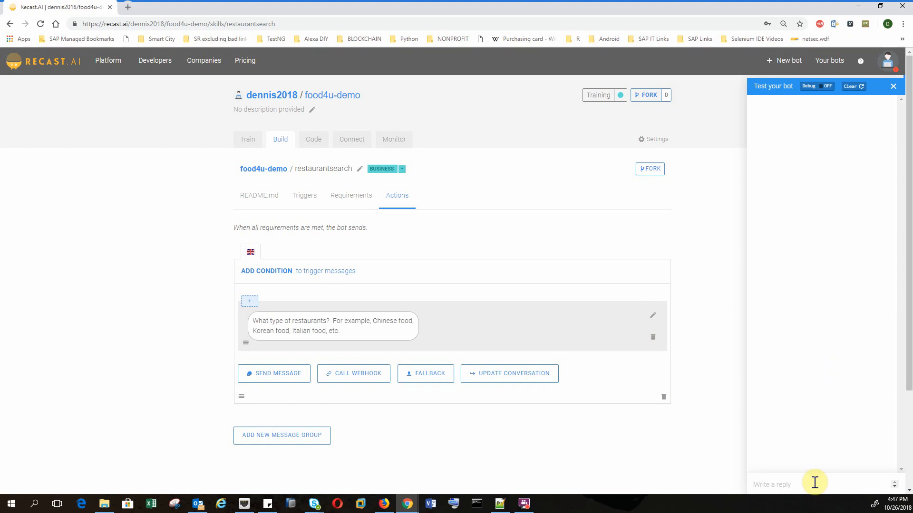
Test the bot with the messages "I'm hungry" and "restaurants", and clear the test chat
{"action": "type", "text": "I'm hun"}
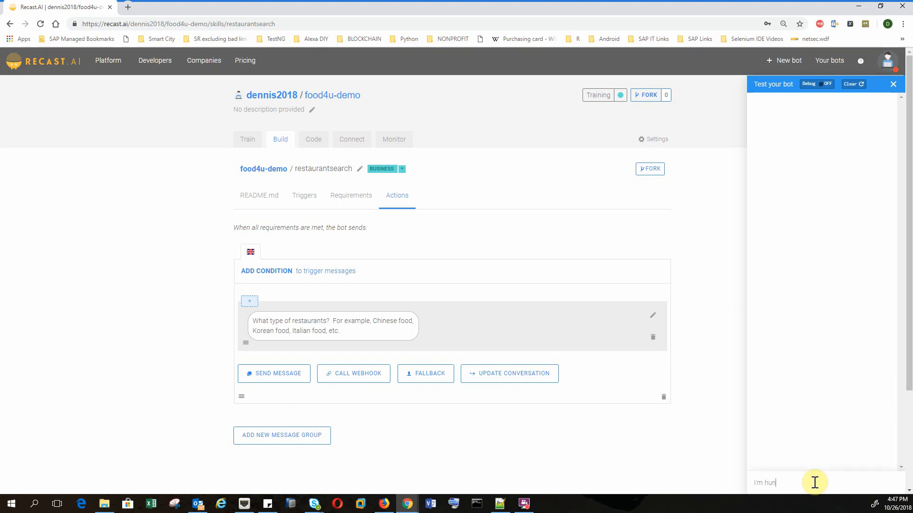
{"action": "type", "text": "gry"}
{"action": "key", "text": "Return"}
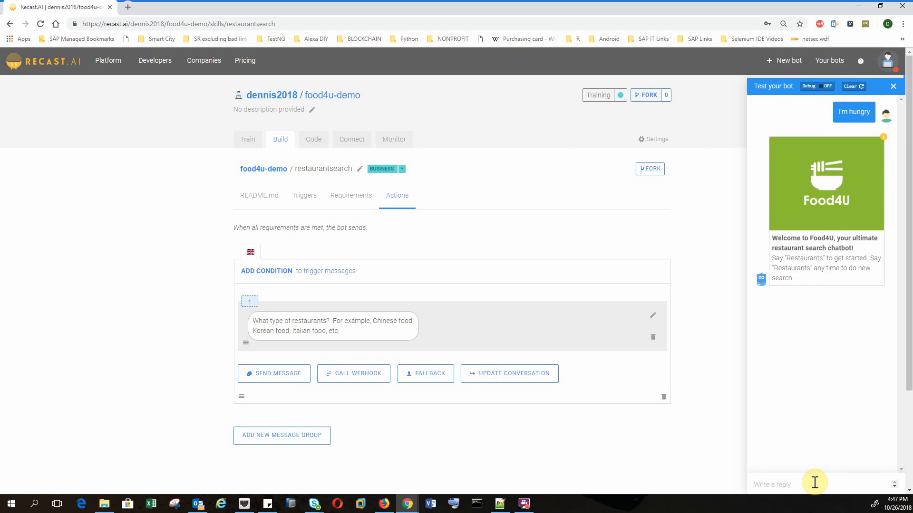
{"action": "type", "text": "restau"}
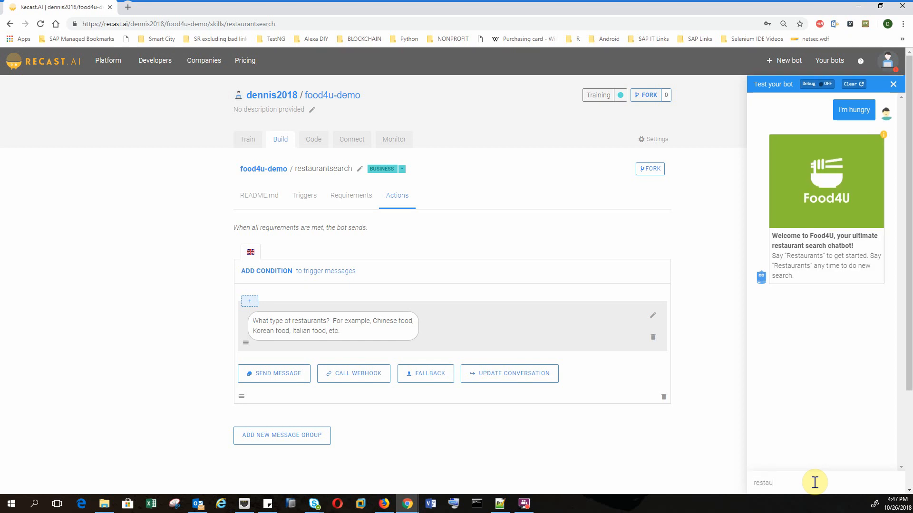
{"action": "type", "text": "rants"}
{"action": "key", "text": "Return"}
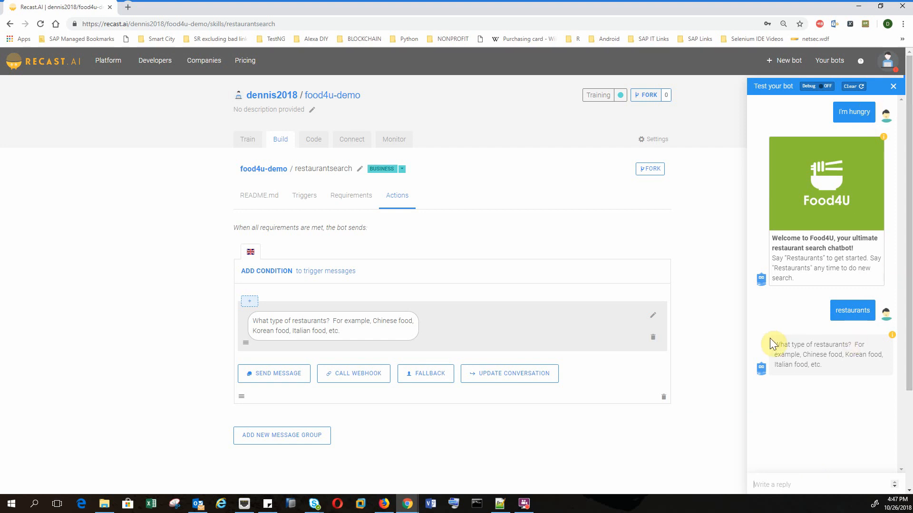
{"action": "left_click", "coordinate": [854, 86]}
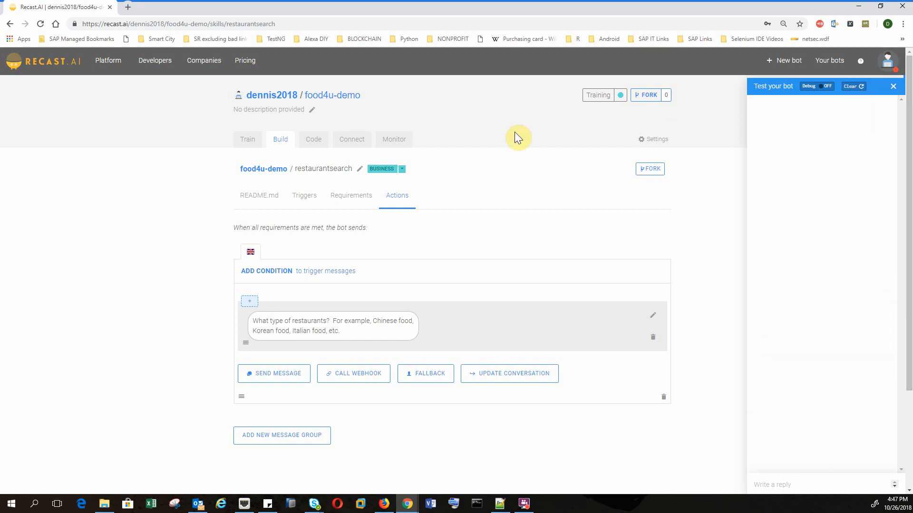
{"action": "left_click", "coordinate": [281, 144]}
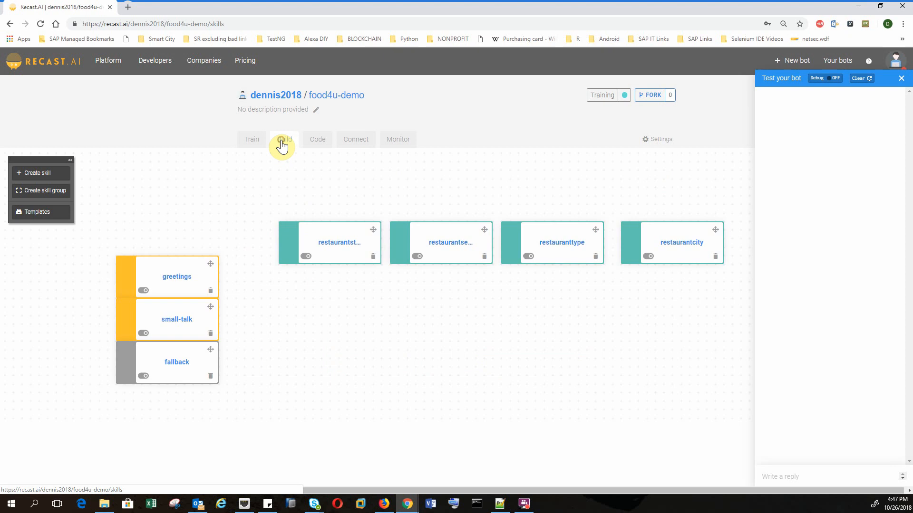
{"action": "left_click", "coordinate": [558, 242]}
{"action": "left_click", "coordinate": [310, 203]}
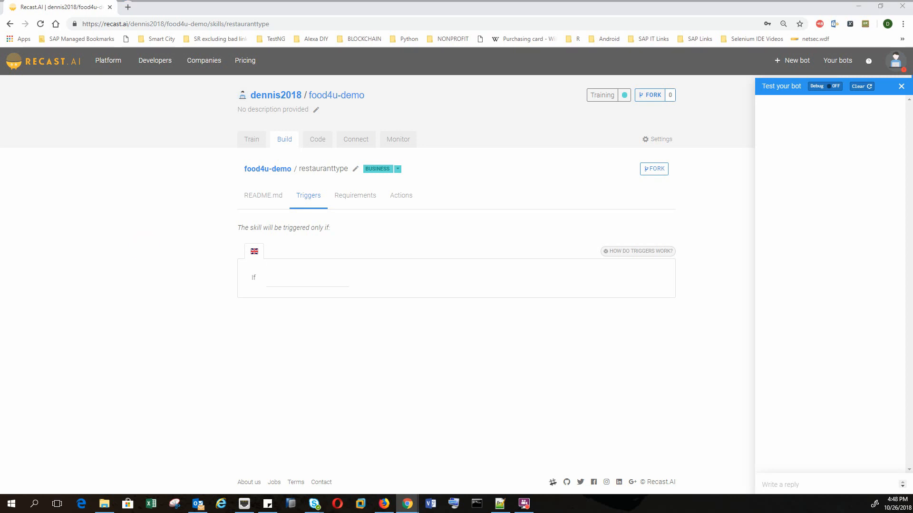
{"action": "left_click", "coordinate": [300, 277]}
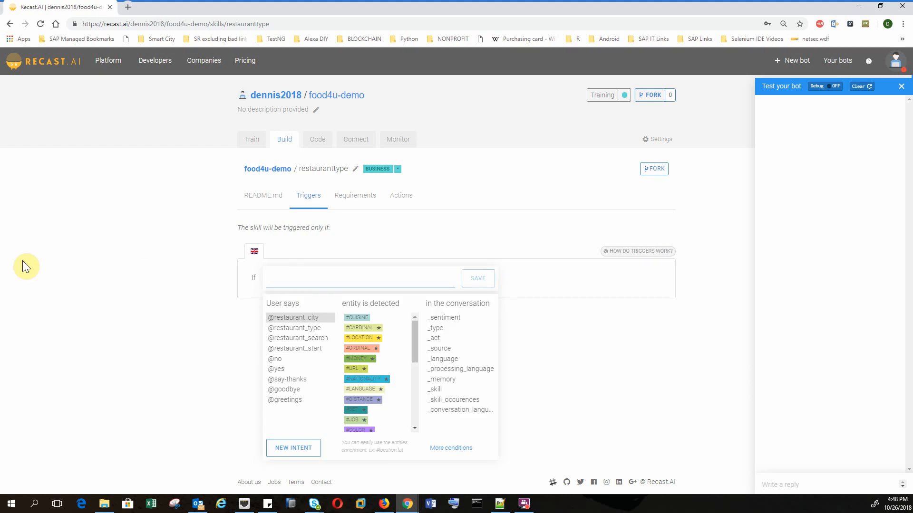
{"action": "left_click", "coordinate": [308, 329]}
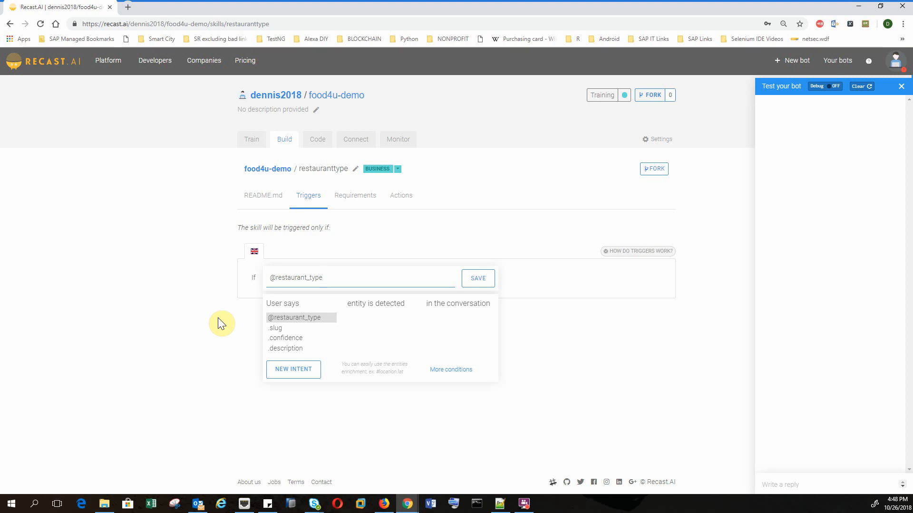
{"action": "left_click", "coordinate": [469, 281]}
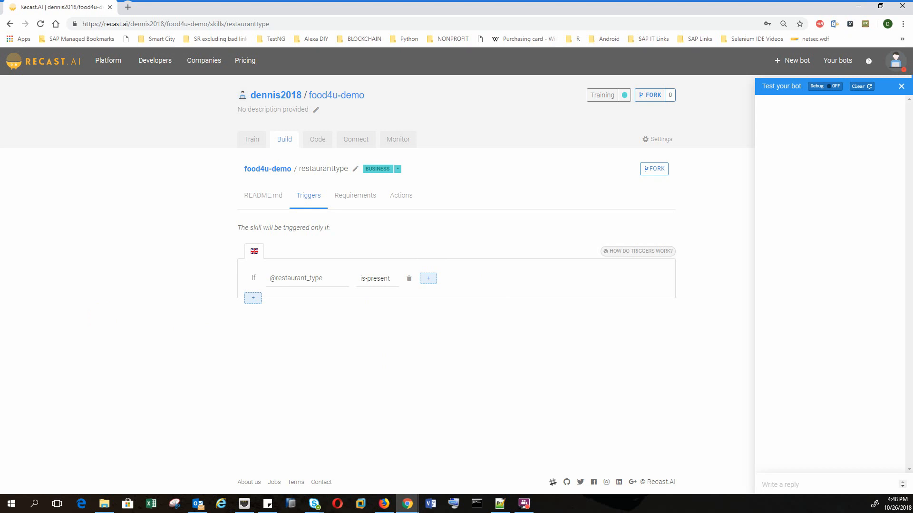
Add a requirement to the restauranttype skill that stores the #cuisine entity as "cuisine"
{"action": "left_click", "coordinate": [356, 199]}
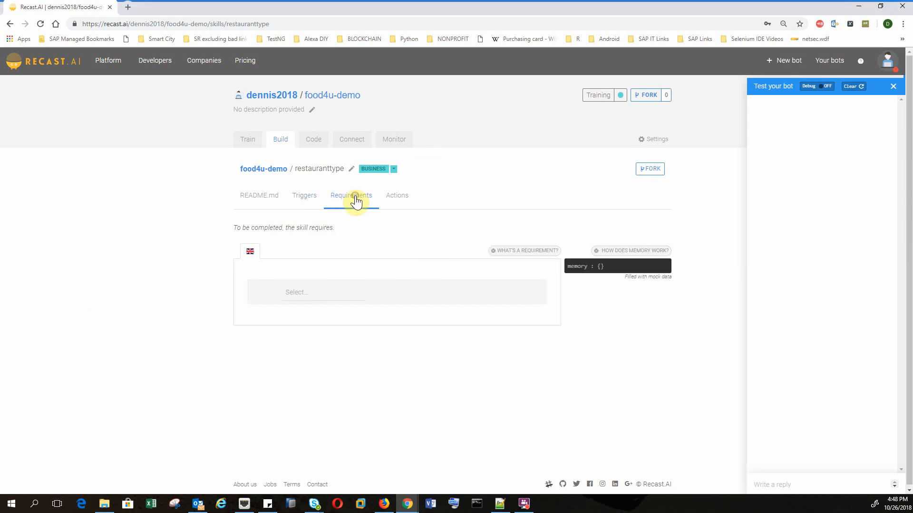
{"action": "left_click", "coordinate": [323, 292]}
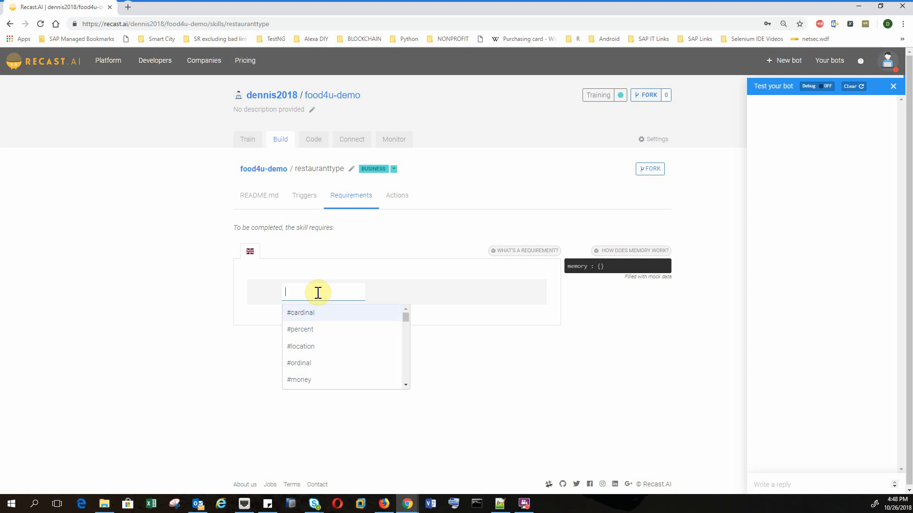
{"action": "type", "text": "#"}
{"action": "type", "text": "c"}
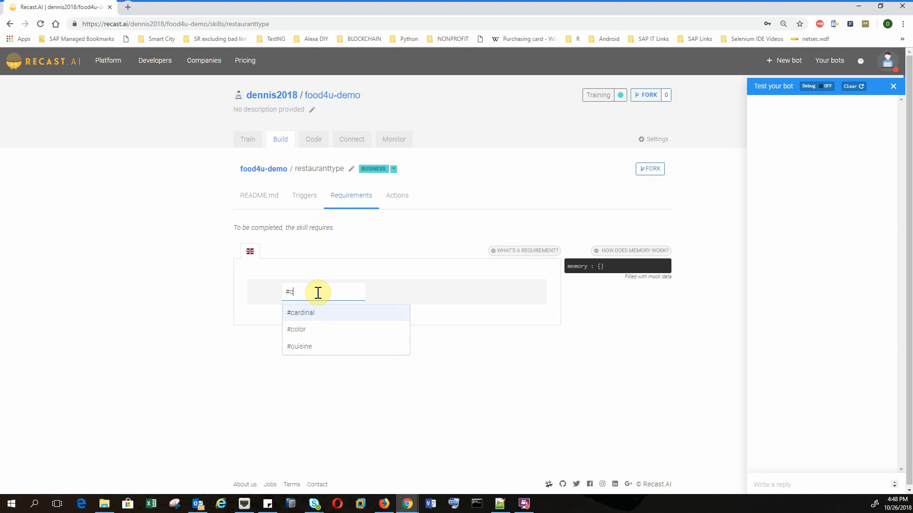
{"action": "type", "text": "u"}
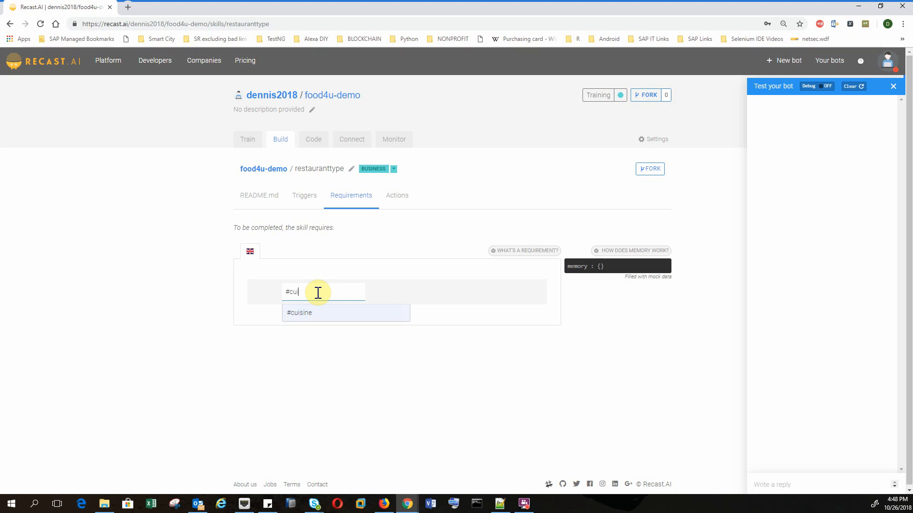
{"action": "type", "text": "isine"}
{"action": "key", "text": "Return"}
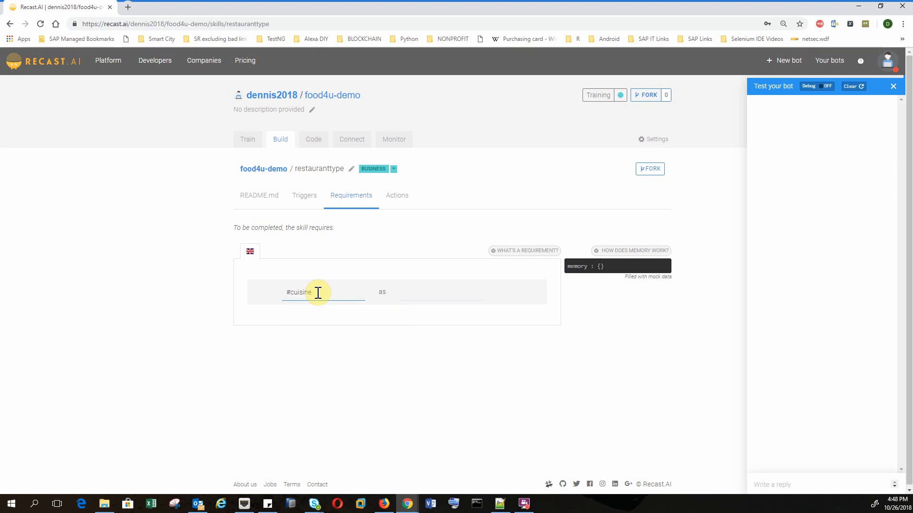
{"action": "left_click", "coordinate": [465, 292]}
{"action": "type", "text": "cuisine"}
{"action": "key", "text": "Return"}
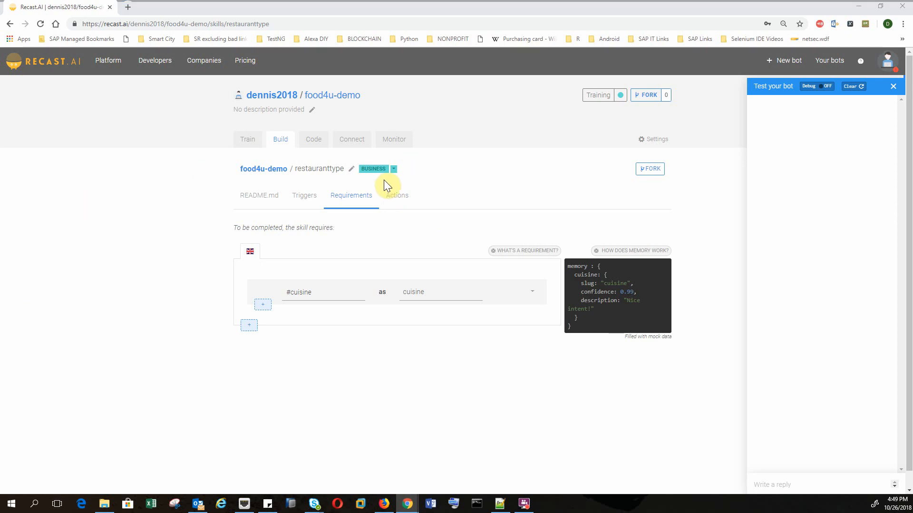
{"action": "left_click", "coordinate": [397, 195]}
{"action": "left_click", "coordinate": [303, 261]}
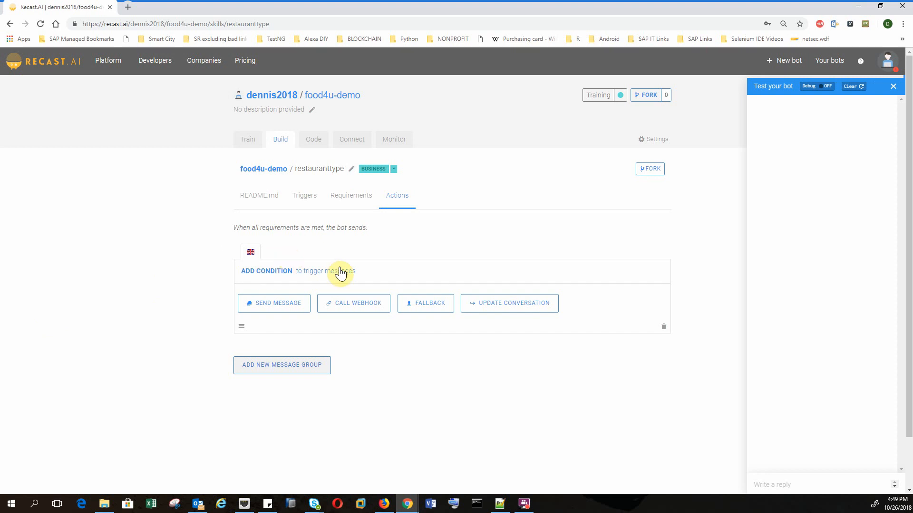
{"action": "left_click", "coordinate": [340, 272]}
{"action": "left_click", "coordinate": [304, 280]}
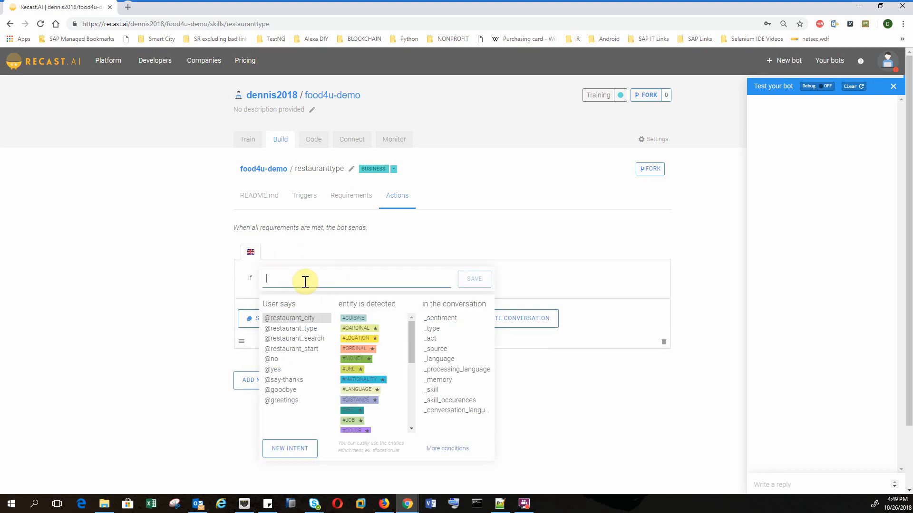
{"action": "left_click", "coordinate": [312, 329]}
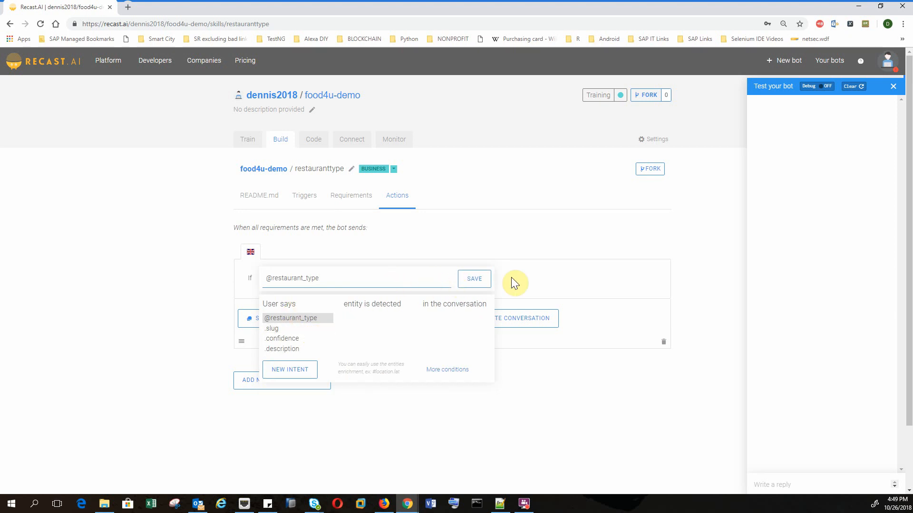
{"action": "left_click", "coordinate": [474, 279]}
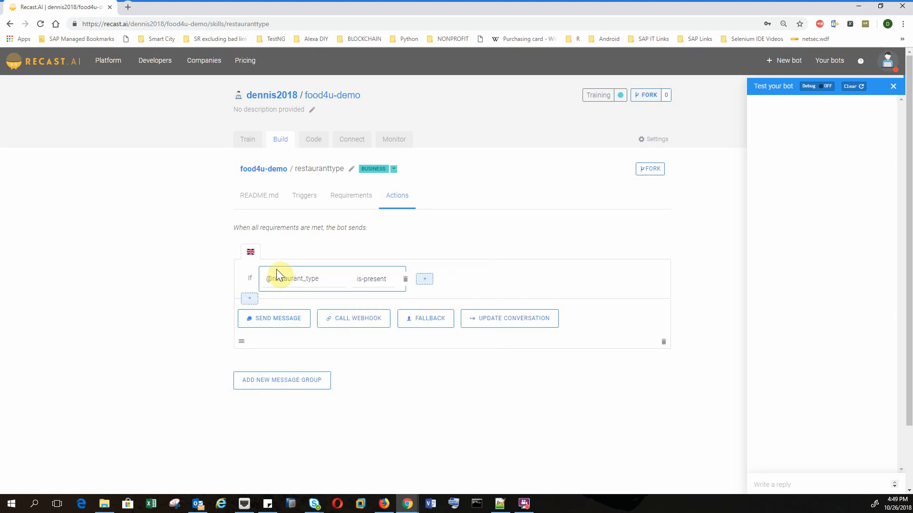
Add a second AND condition to the message group requiring that the #cuisine entity is-present
{"action": "left_click", "coordinate": [423, 282]}
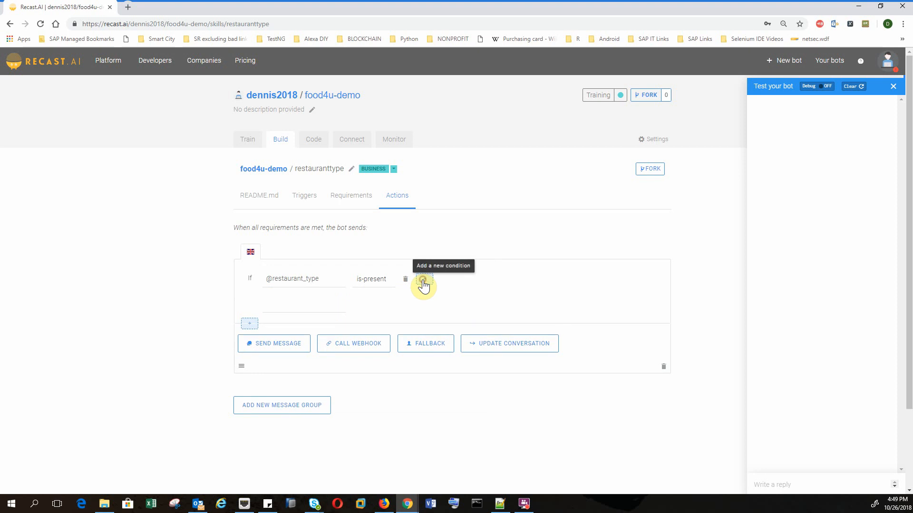
{"action": "left_click", "coordinate": [290, 306]}
{"action": "left_click", "coordinate": [290, 305]}
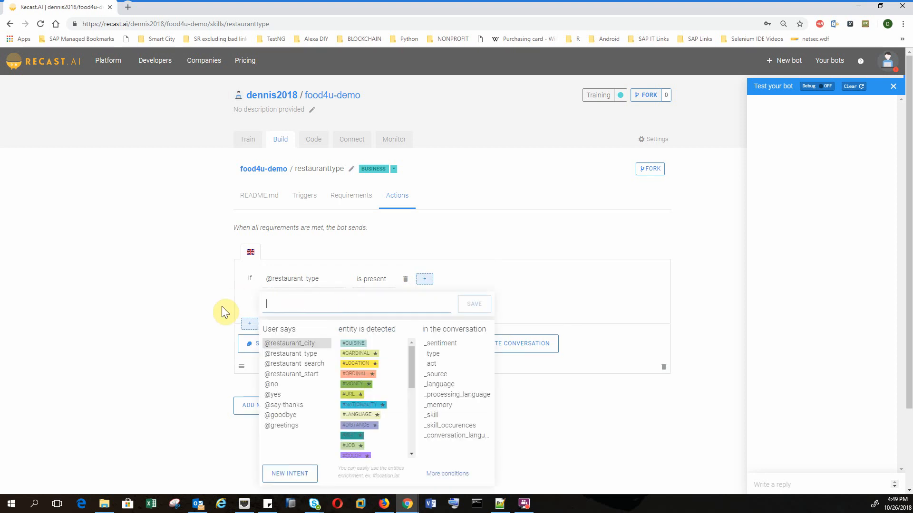
{"action": "left_click", "coordinate": [342, 344]}
{"action": "left_click", "coordinate": [480, 307]}
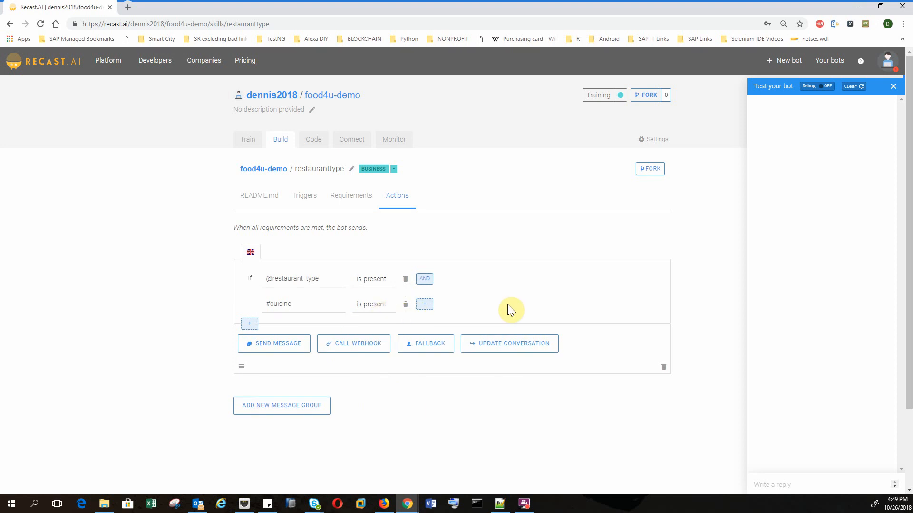
Add and save a text reply for the message group: "So you want {{memory.cuisine.raw}} food restaurants. At which city?"
{"action": "scroll", "coordinate": [507, 304], "scroll_direction": "down", "scroll_amount": 2}
{"action": "scroll", "coordinate": [306, 273], "scroll_direction": "up", "scroll_amount": 2}
{"action": "left_click", "coordinate": [269, 349]}
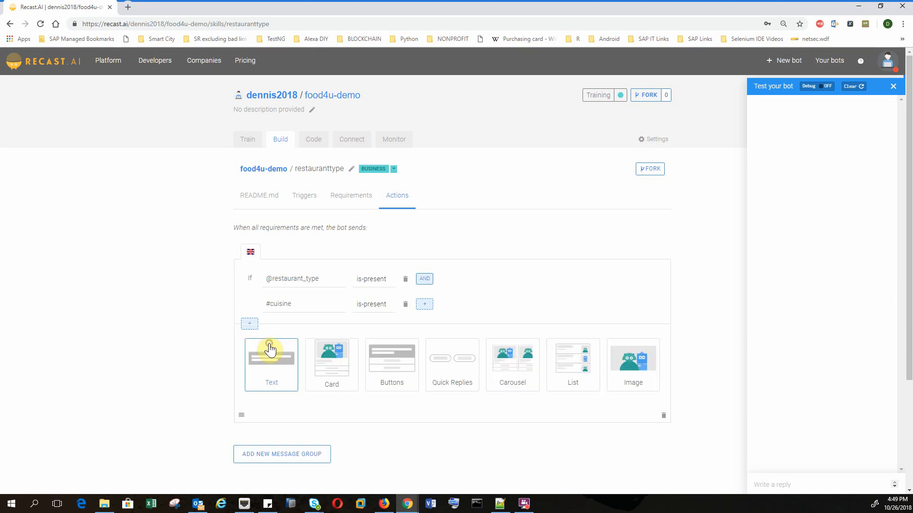
{"action": "left_click", "coordinate": [271, 359]}
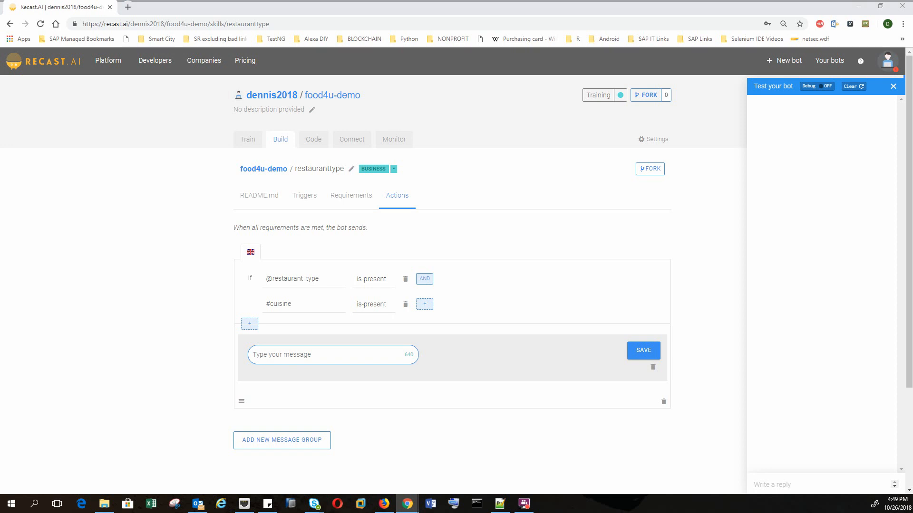
{"action": "left_click", "coordinate": [320, 358]}
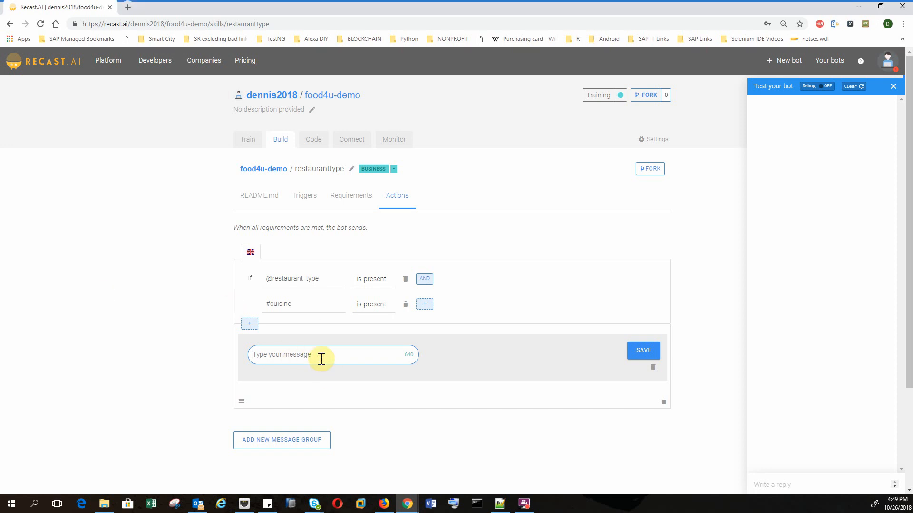
{"action": "type", "text": "So you want {{memory.cuisine.raw}} food restaurants.  At which city?"}
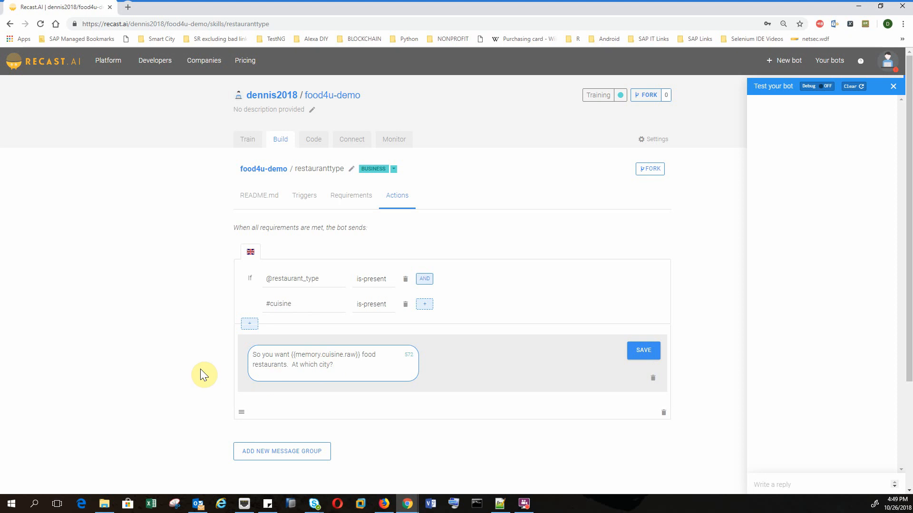
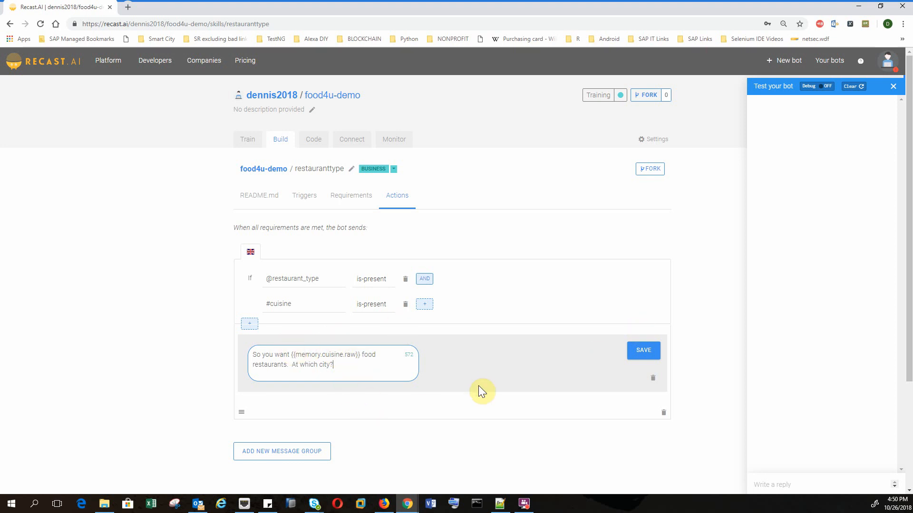
{"action": "left_click", "coordinate": [642, 352]}
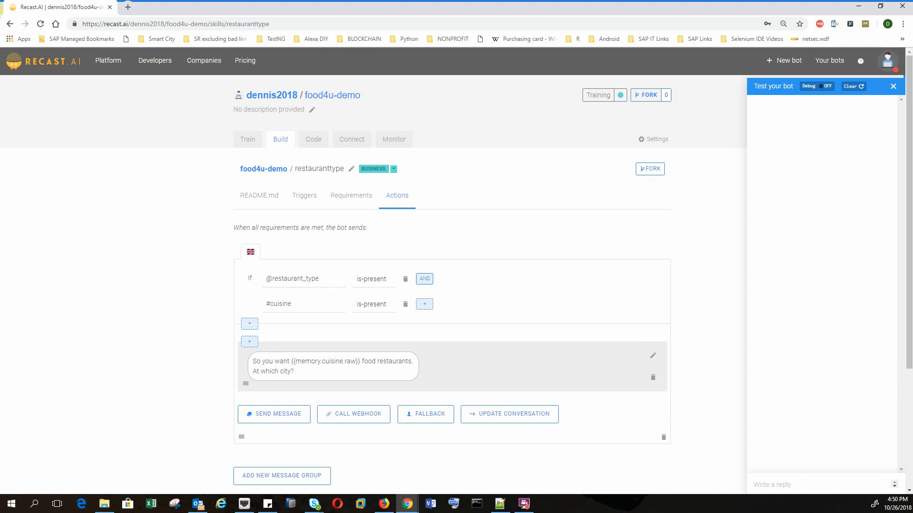
Start a test conversation with the bot by sending "I'm hungry" and "restaurants"
{"action": "type", "text": "I"}
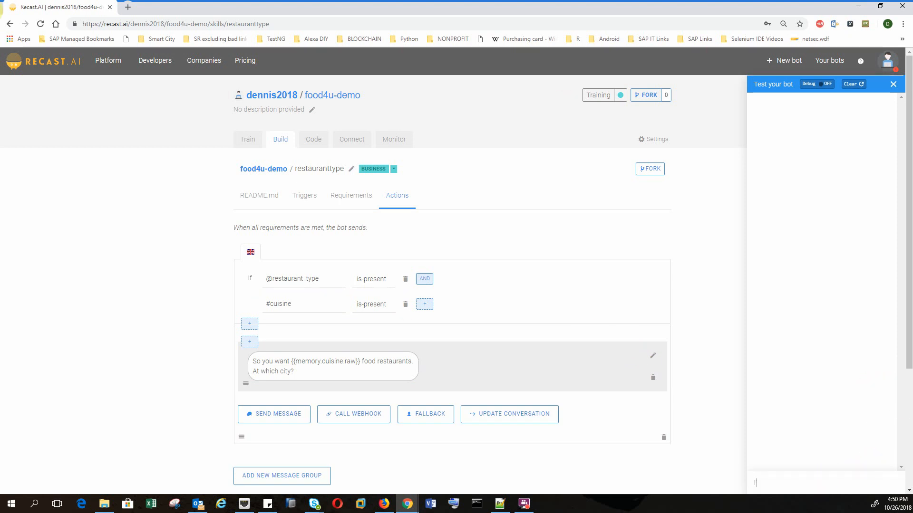
{"action": "type", "text": "'m hungry"}
{"action": "key", "text": "Return"}
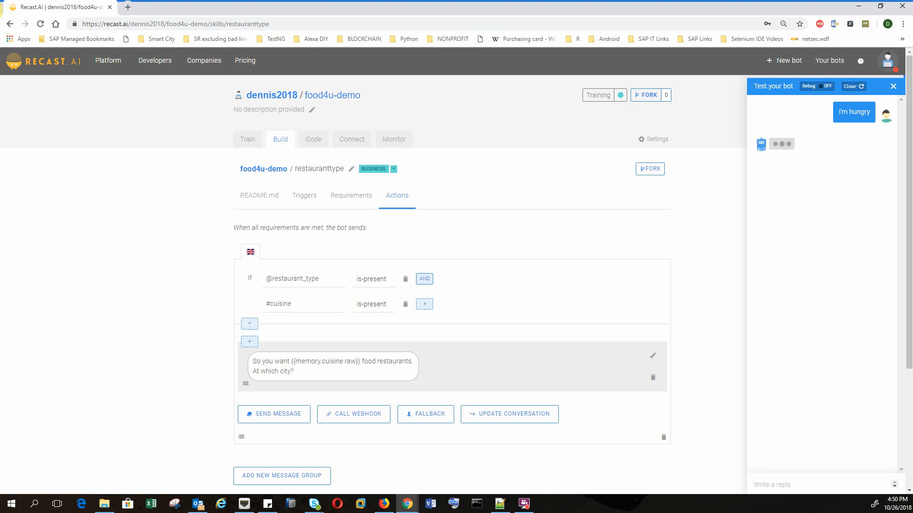
{"action": "type", "text": "re"}
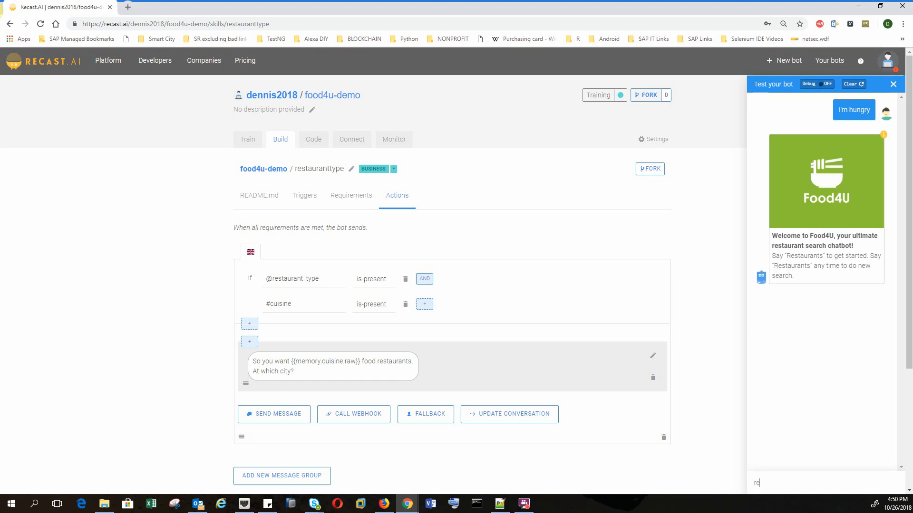
{"action": "type", "text": "staurantsa"}
{"action": "key", "text": "Return"}
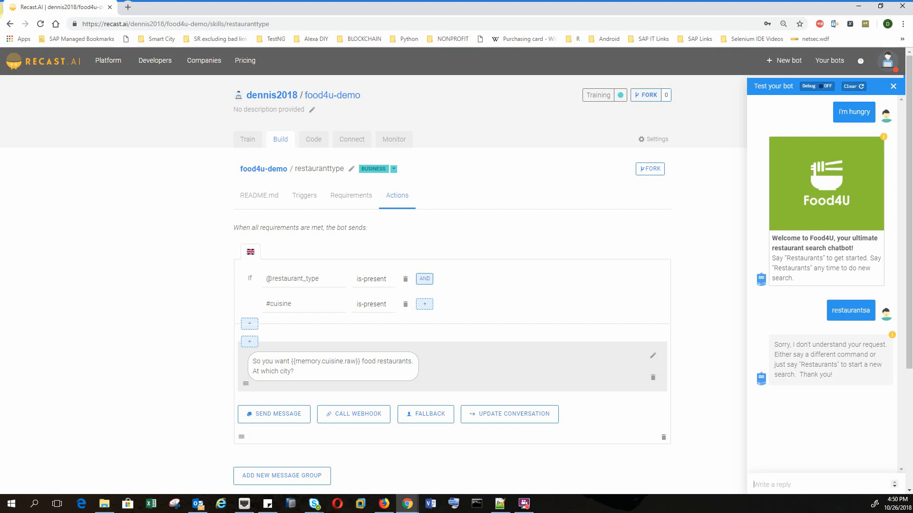
{"action": "type", "text": "restaura"}
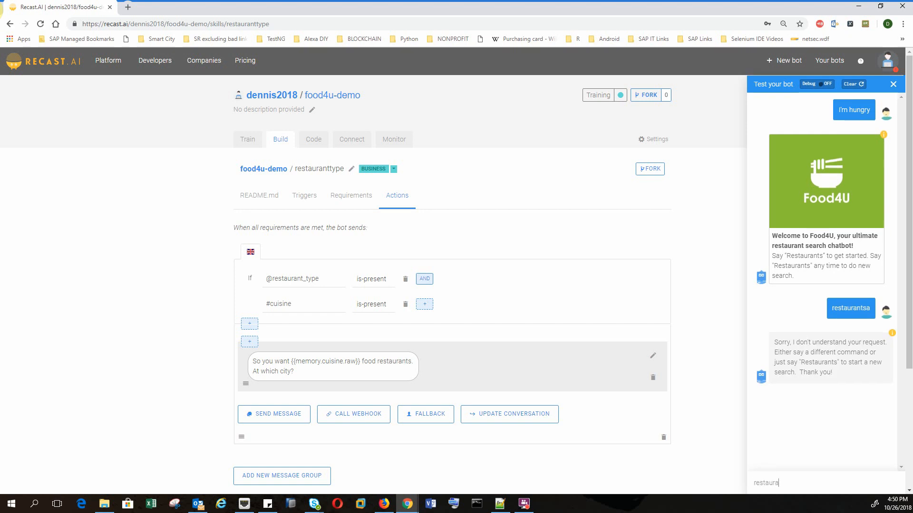
{"action": "type", "text": "nts"}
{"action": "key", "text": "Return"}
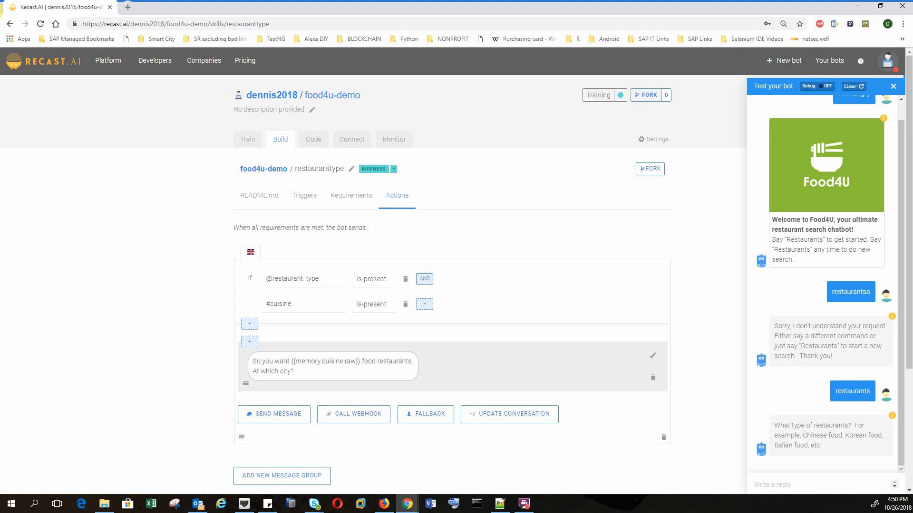
Answer the bot's restaurant type question with "Korean food", and clear the test chat
{"action": "type", "text": "Kor"}
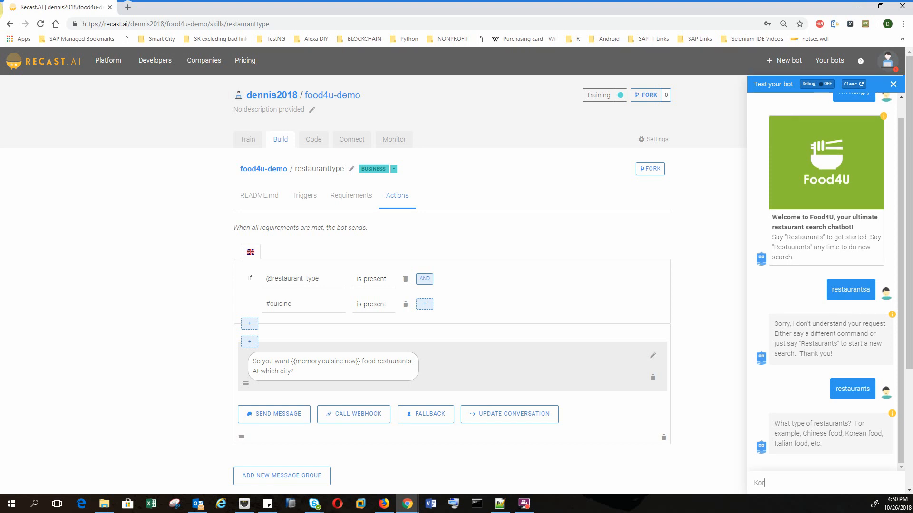
{"action": "type", "text": "ean food"}
{"action": "key", "text": "Return"}
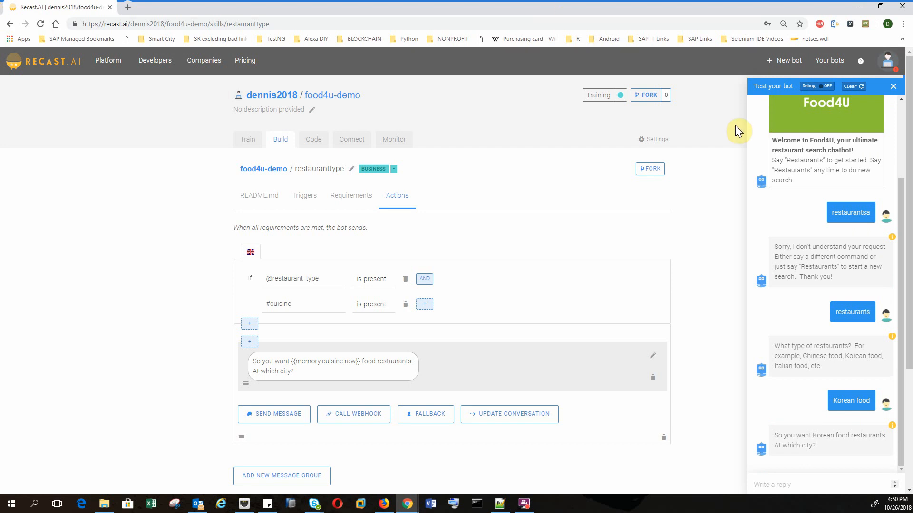
{"action": "left_click", "coordinate": [860, 87]}
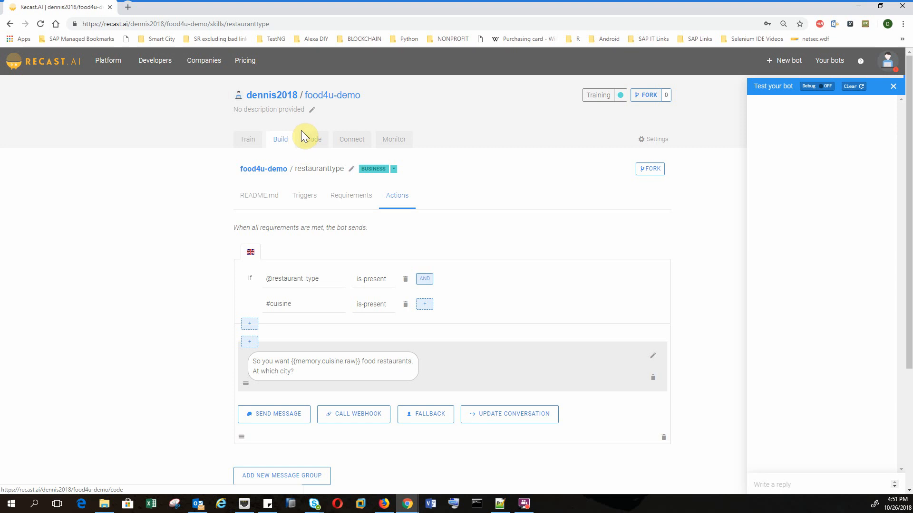
{"action": "left_click", "coordinate": [291, 146]}
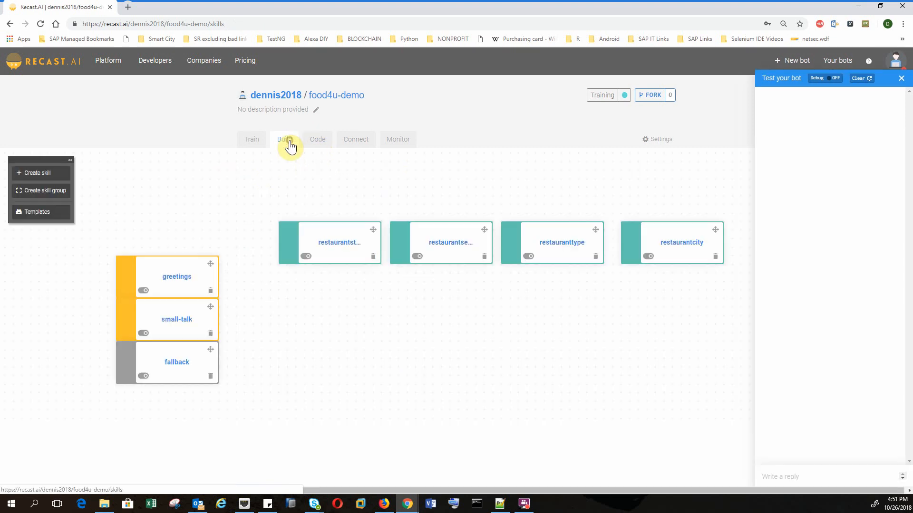
{"action": "left_click", "coordinate": [674, 248]}
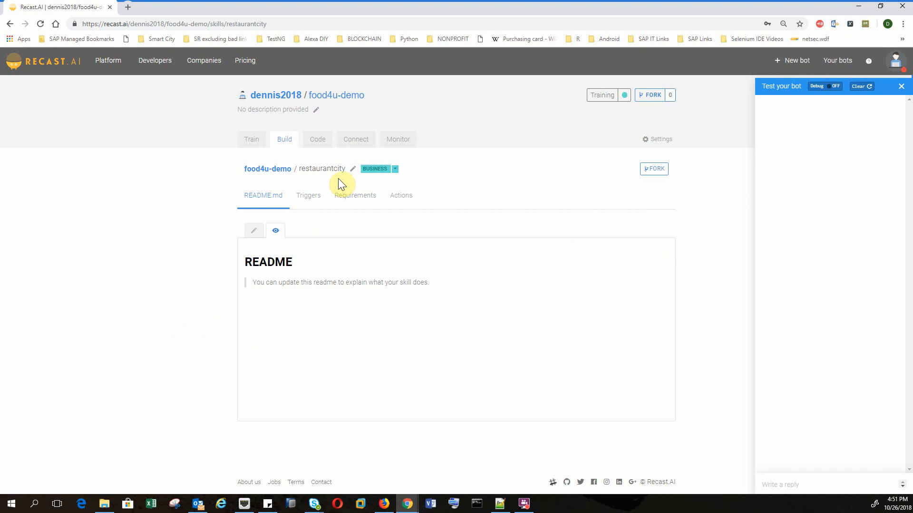
{"action": "left_click", "coordinate": [313, 198]}
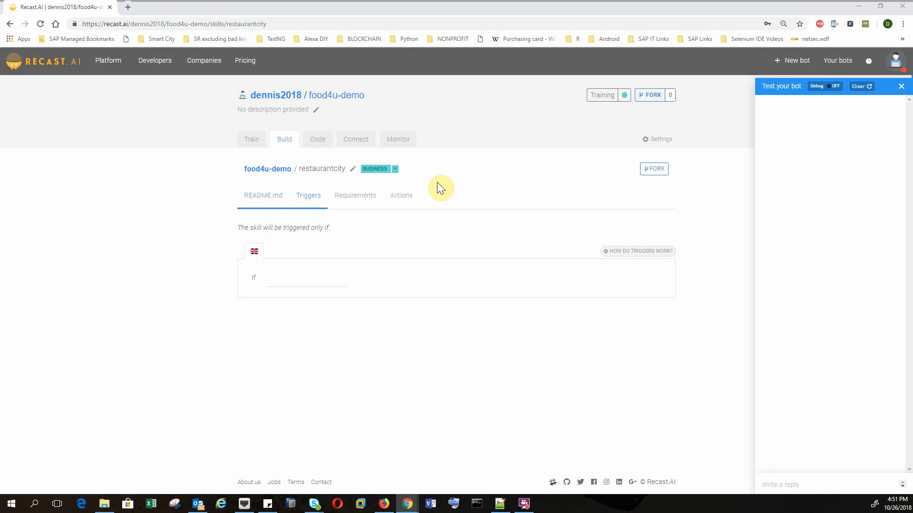
{"action": "left_click", "coordinate": [281, 277]}
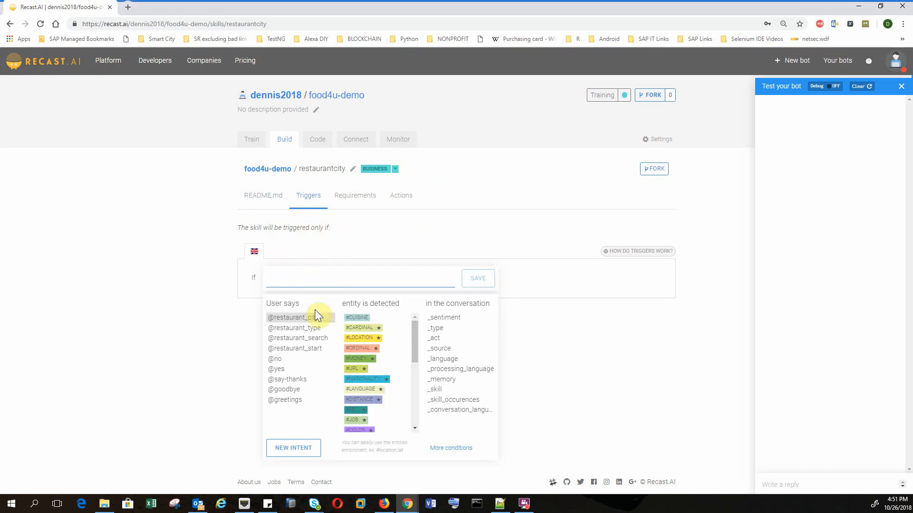
{"action": "left_click", "coordinate": [316, 317]}
{"action": "left_click", "coordinate": [478, 278]}
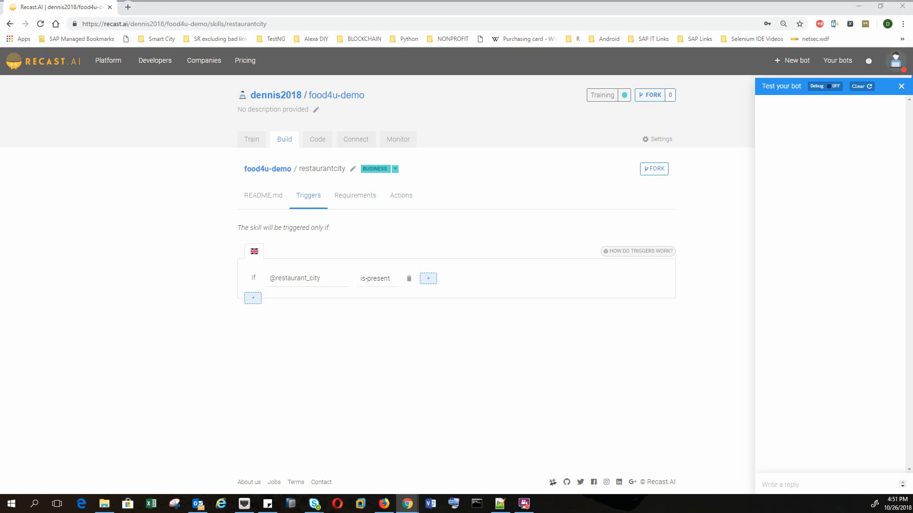
Add a requirement to the restaurantcity skill that stores the #location entity as "location"
{"action": "left_click", "coordinate": [357, 198]}
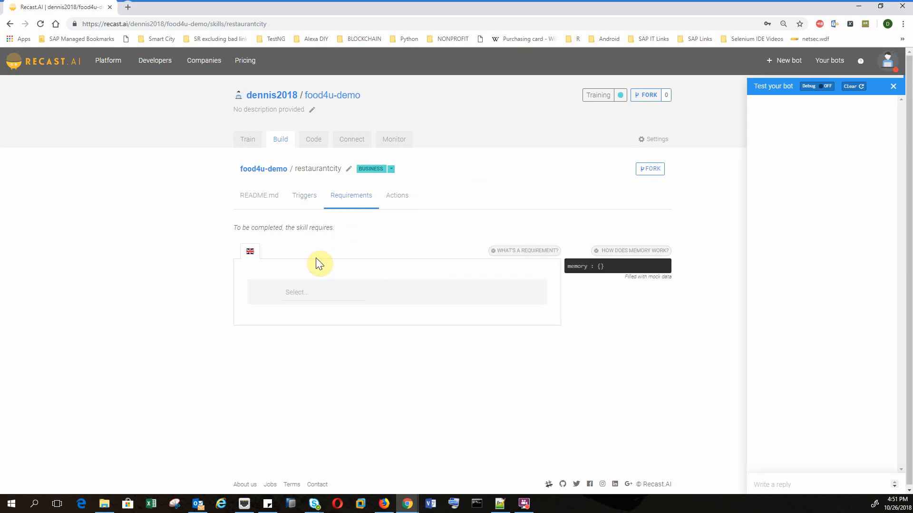
{"action": "left_click", "coordinate": [309, 290]}
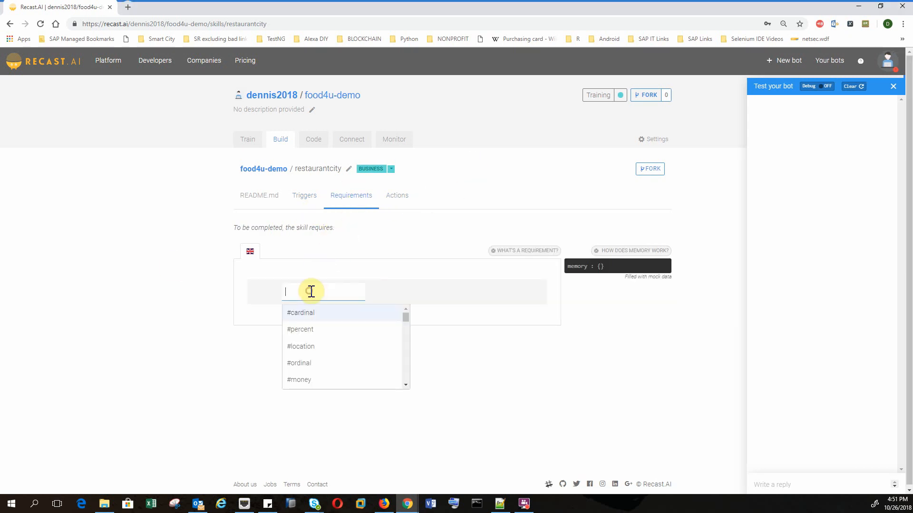
{"action": "left_click", "coordinate": [320, 347]}
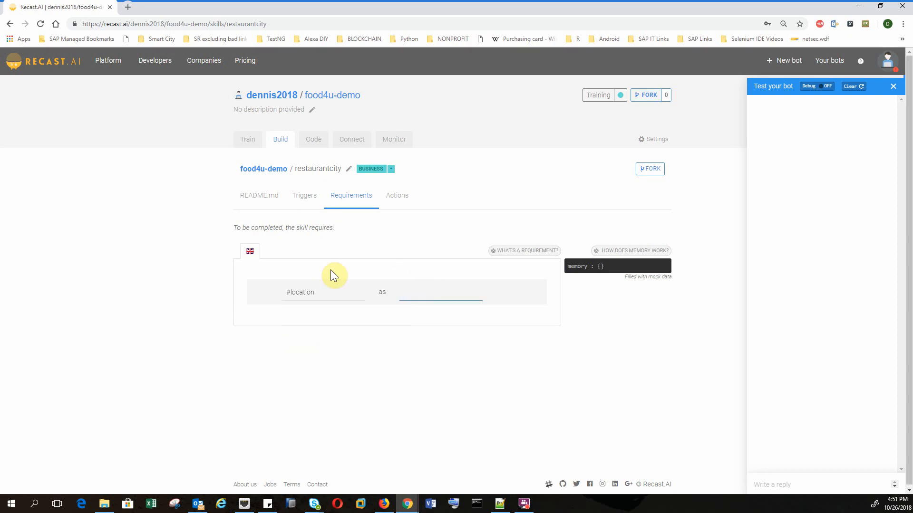
{"action": "type", "text": "location"}
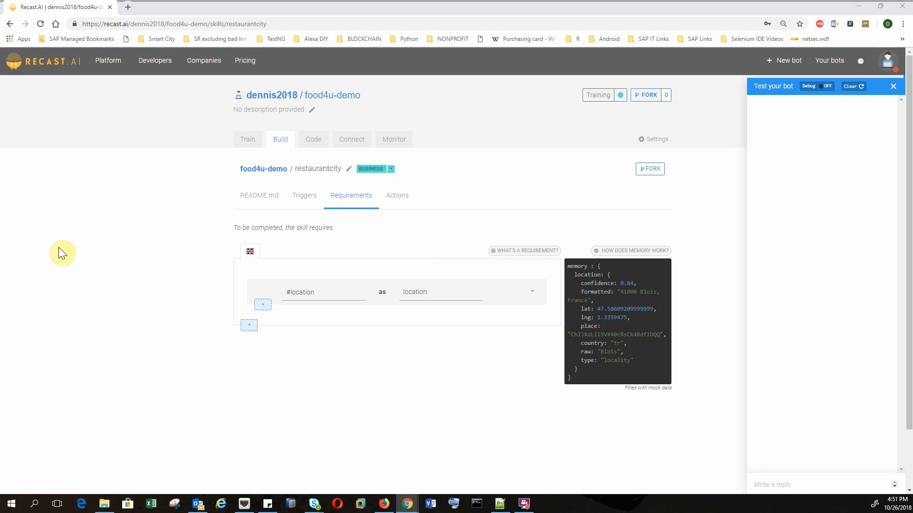
{"action": "left_click", "coordinate": [397, 195]}
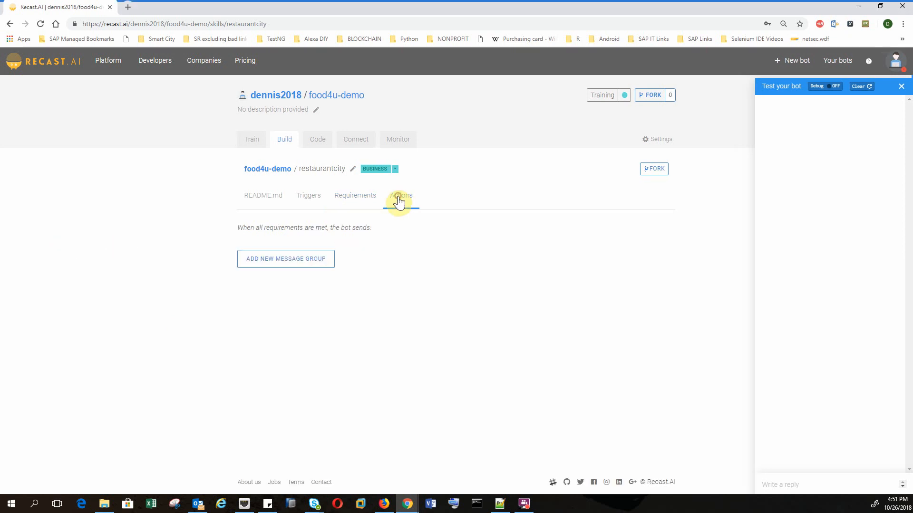
{"action": "left_click", "coordinate": [296, 266]}
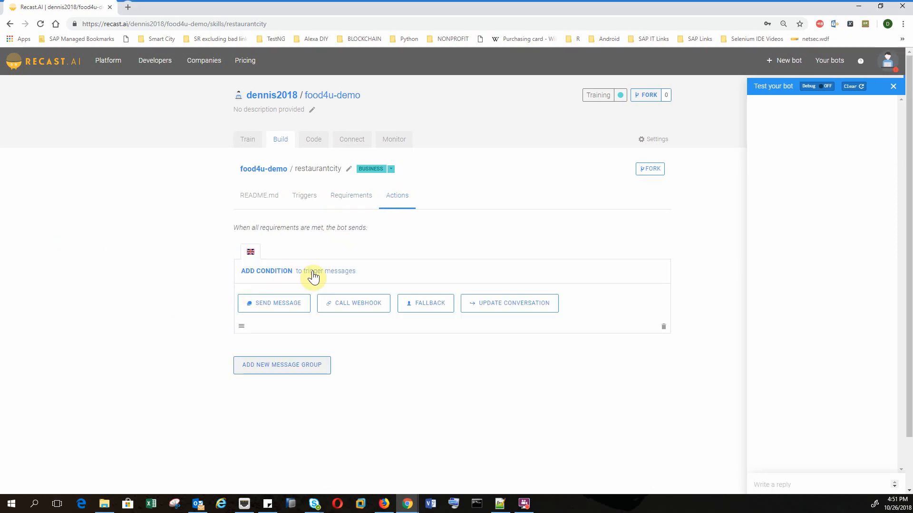
{"action": "left_click", "coordinate": [313, 274]}
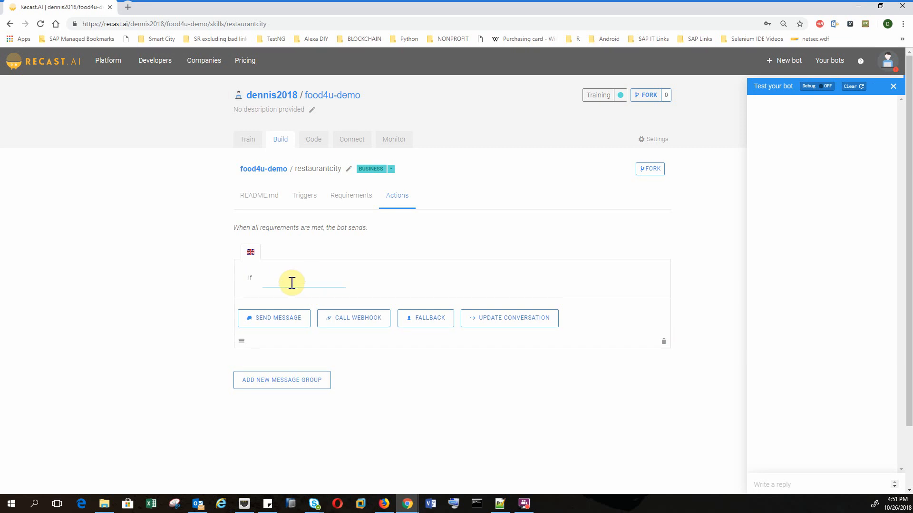
{"action": "left_click", "coordinate": [292, 282]}
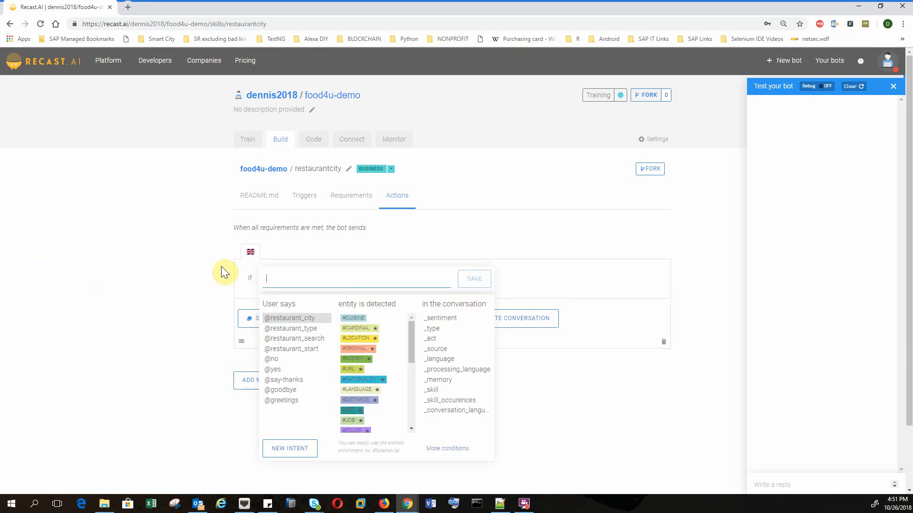
{"action": "left_click", "coordinate": [316, 321]}
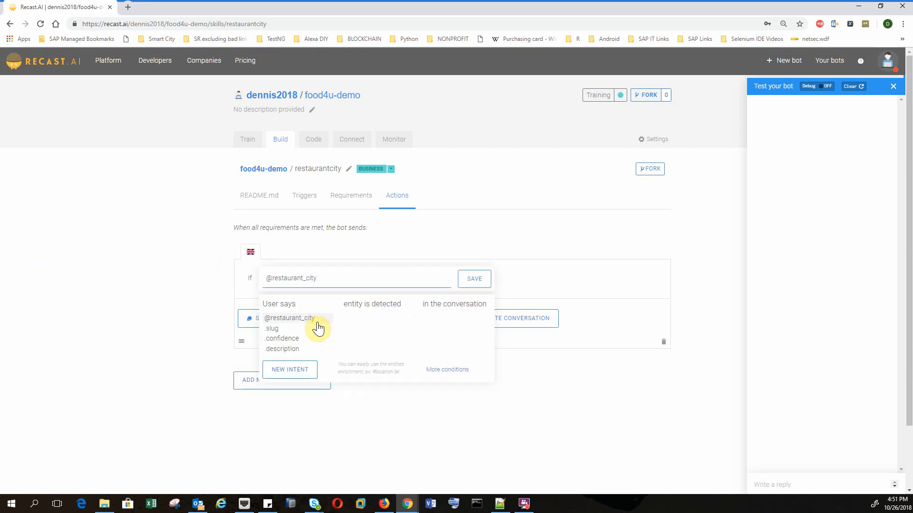
{"action": "left_click", "coordinate": [470, 279]}
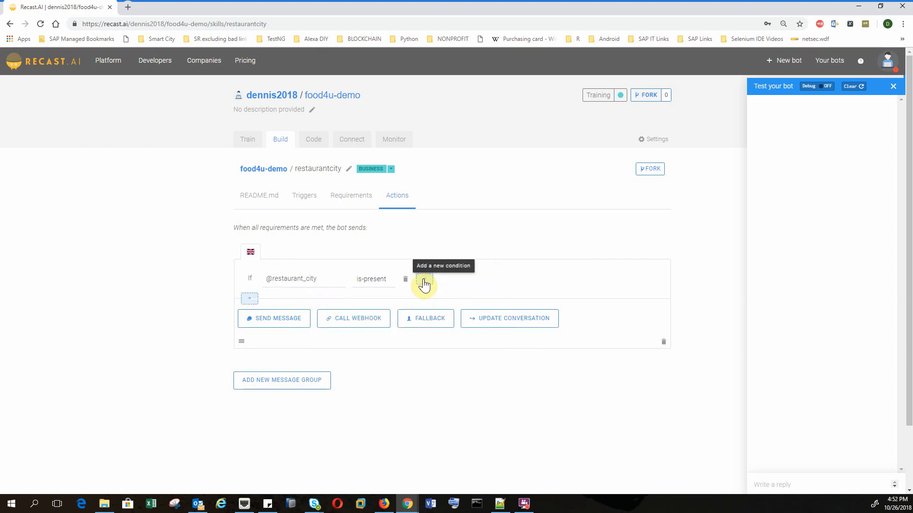
Add an AND condition to the message group requiring that #location is-present
{"action": "left_click", "coordinate": [249, 299]}
{"action": "left_click", "coordinate": [289, 319]}
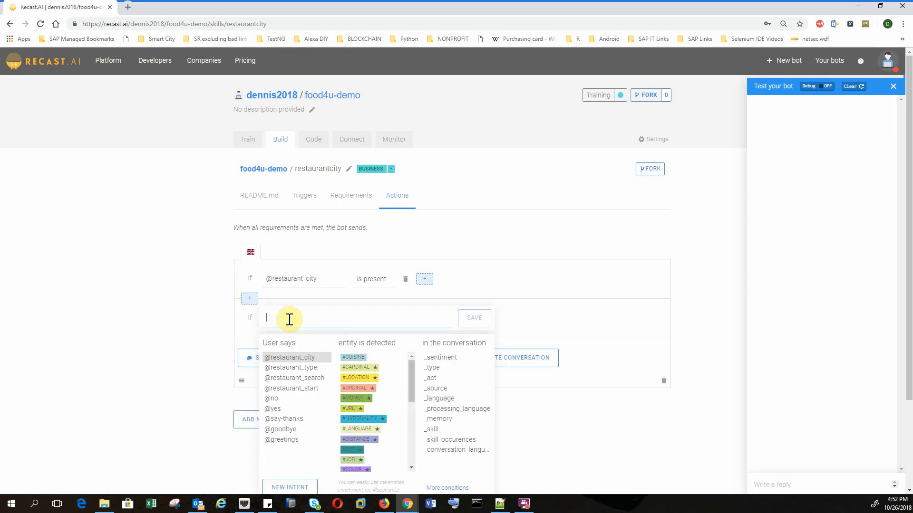
{"action": "type", "text": "#"}
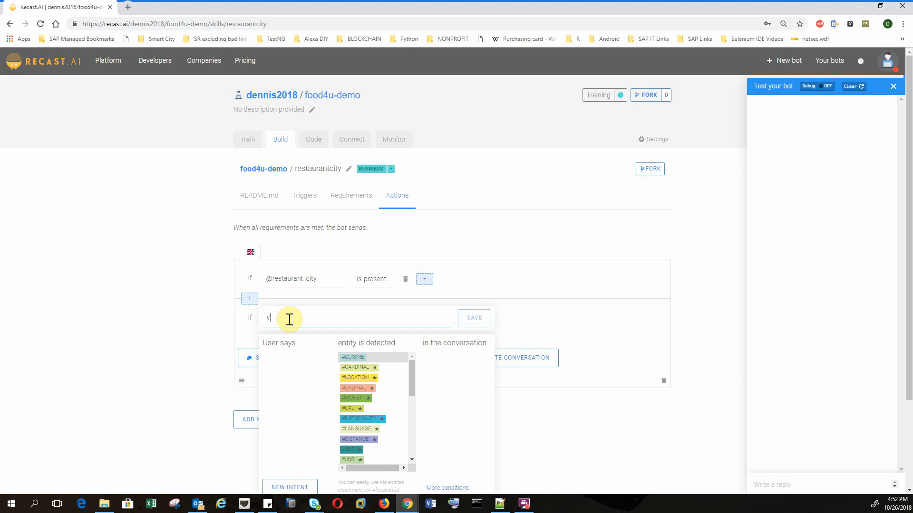
{"action": "type", "text": "location"}
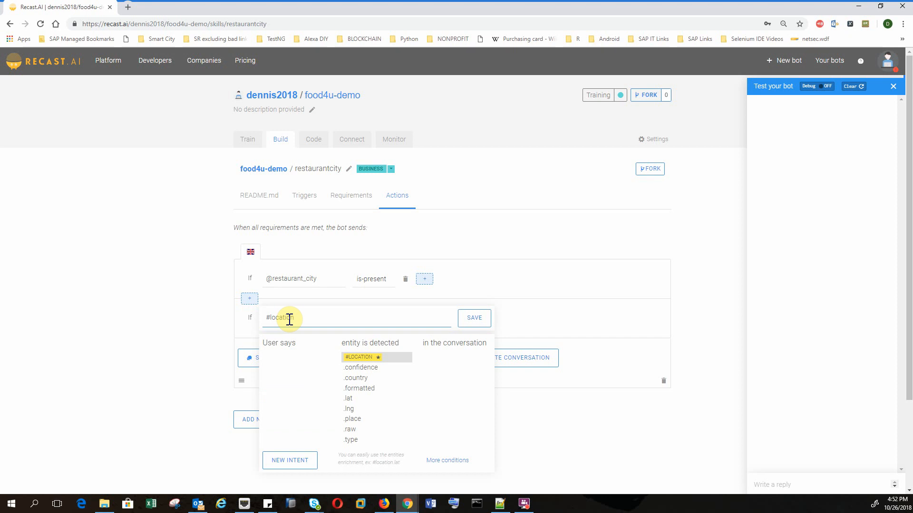
{"action": "left_click", "coordinate": [466, 324]}
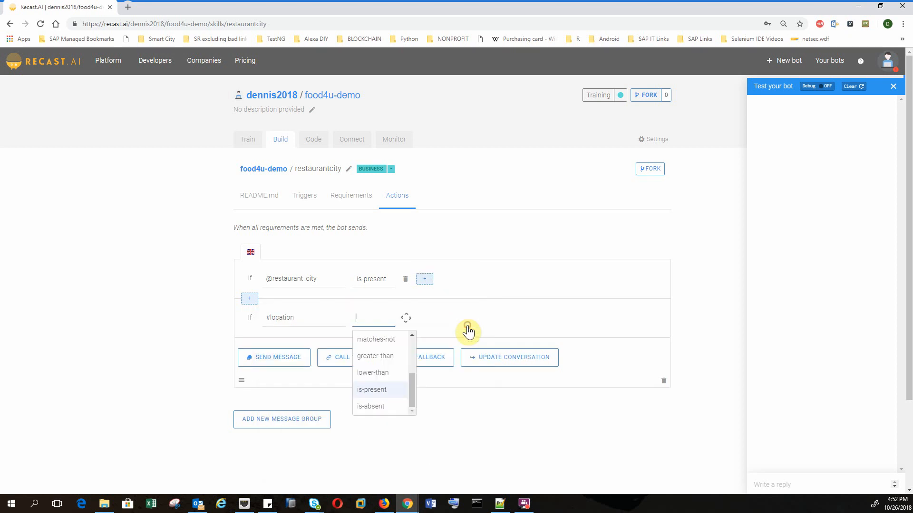
{"action": "scroll", "coordinate": [113, 387], "scroll_direction": "down", "scroll_amount": 3}
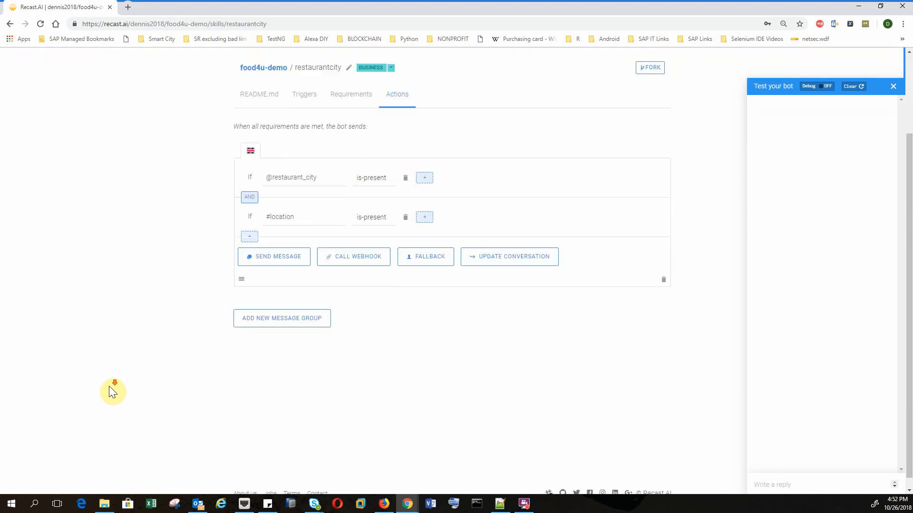
Add a text message to the group reading "Will search for {{memory.cuisine.raw}} restaurants at {{memory.location.raw}}. Please Wait." and save it
{"action": "left_click", "coordinate": [284, 255]}
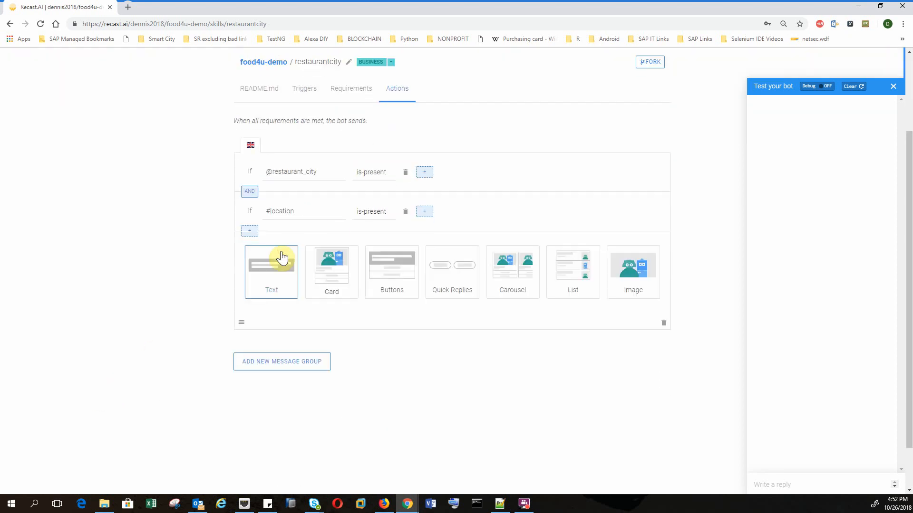
{"action": "left_click", "coordinate": [279, 285]}
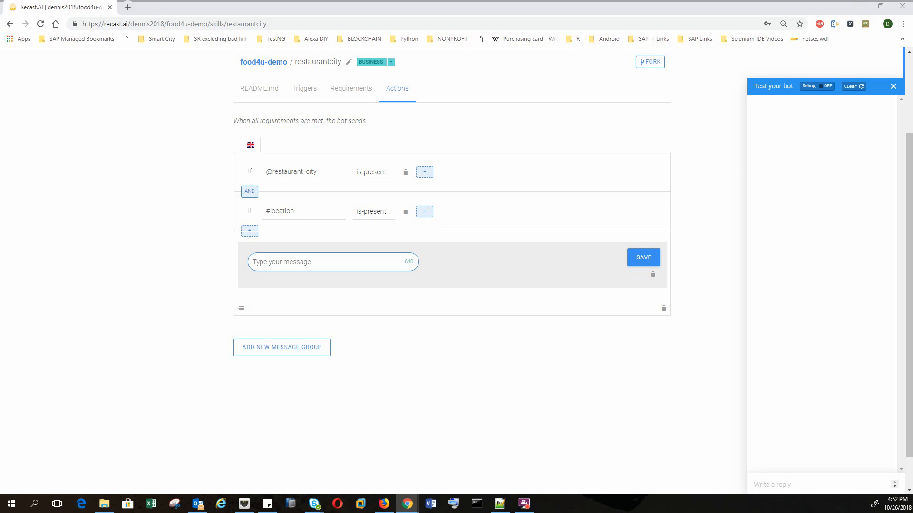
{"action": "left_click", "coordinate": [316, 262]}
{"action": "type", "text": "Will search for {{memory.cuisine.raw}} restaurants at {{memory.location.raw}}.  Please Wait."}
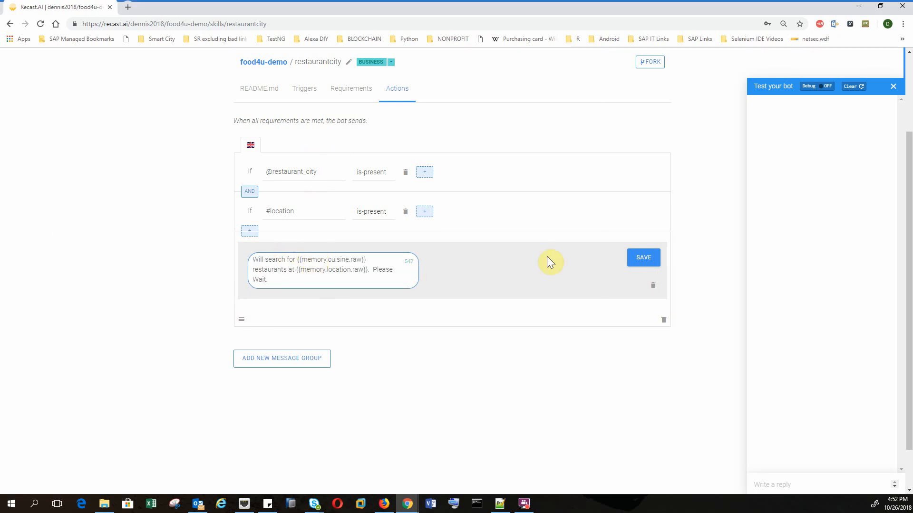
{"action": "left_click", "coordinate": [639, 260]}
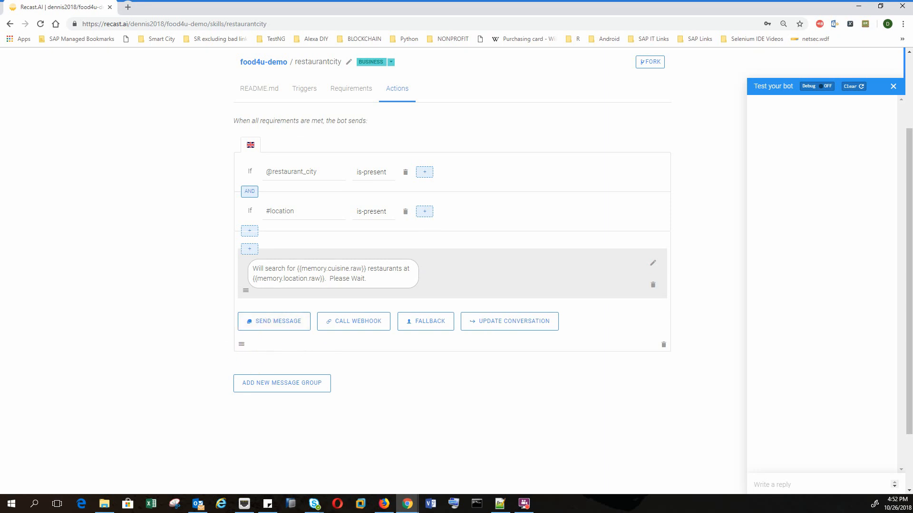
Add a card message below the text message and give the card a Link button
{"action": "left_click", "coordinate": [271, 322]}
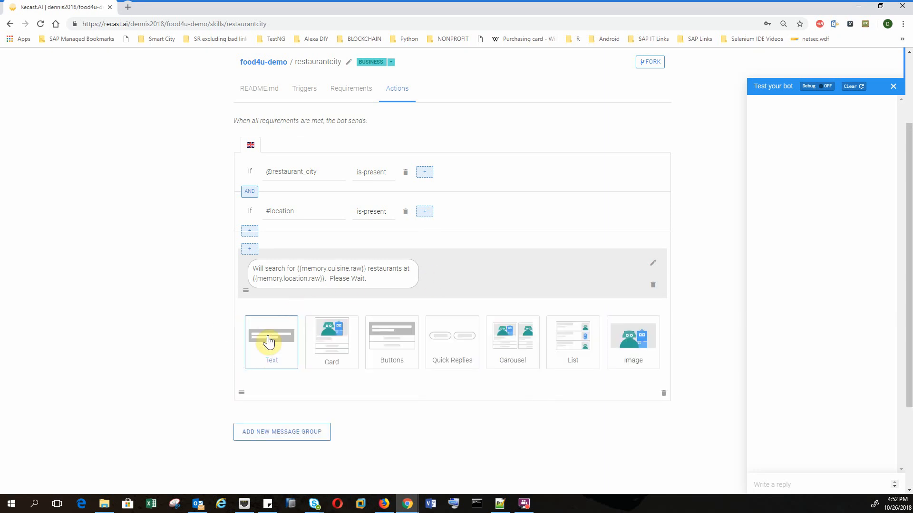
{"action": "left_click", "coordinate": [323, 348]}
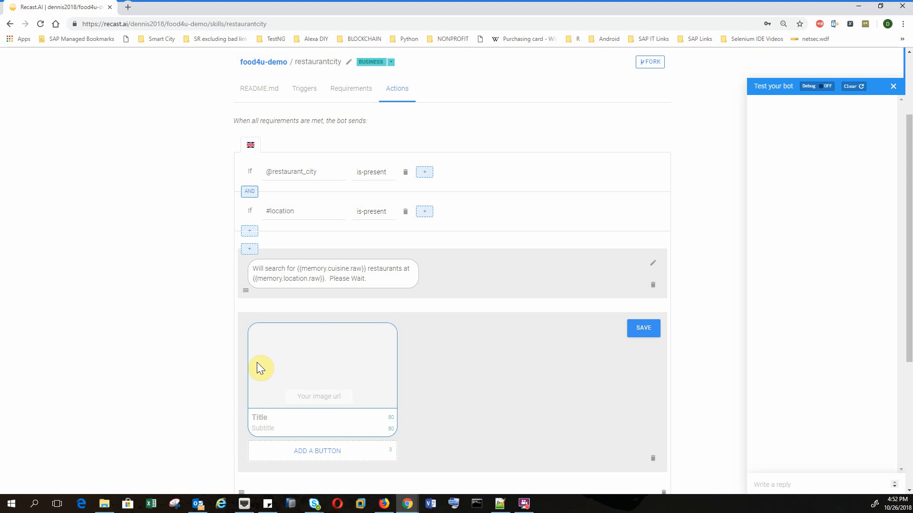
{"action": "left_click", "coordinate": [332, 460]}
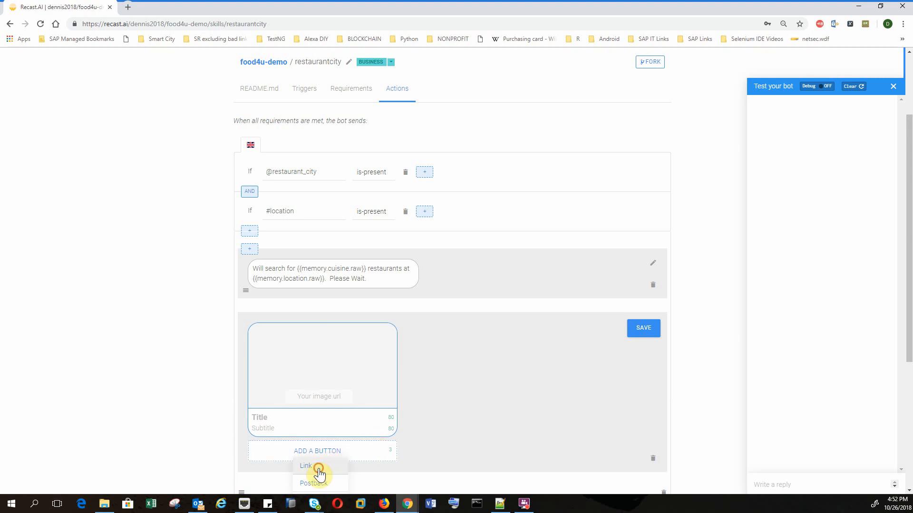
{"action": "left_click", "coordinate": [315, 467]}
{"action": "scroll", "coordinate": [428, 413], "scroll_direction": "down", "scroll_amount": 1}
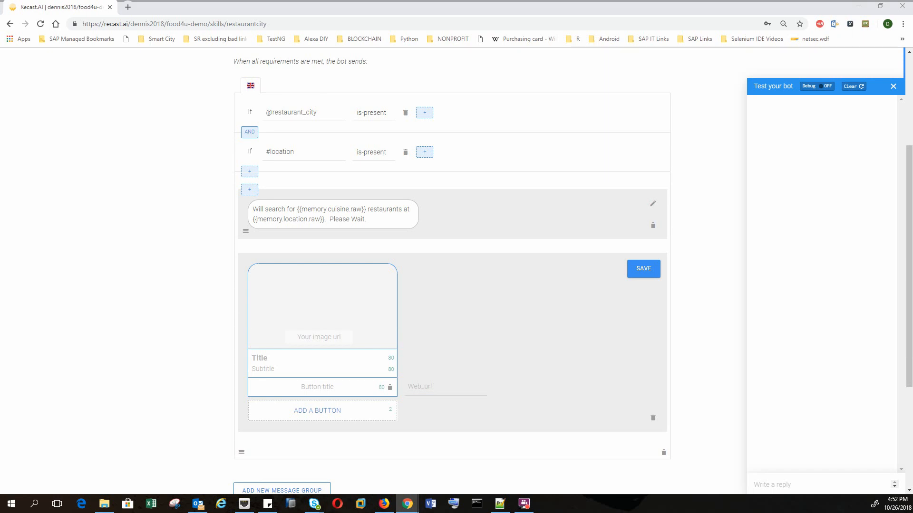
Paste the cdn-images-1 PNG address as the card's image URL and set its title to "{{memory.cuisine.raw}} restaurants at {{memory.location.raw}}"
{"action": "left_click", "coordinate": [314, 337]}
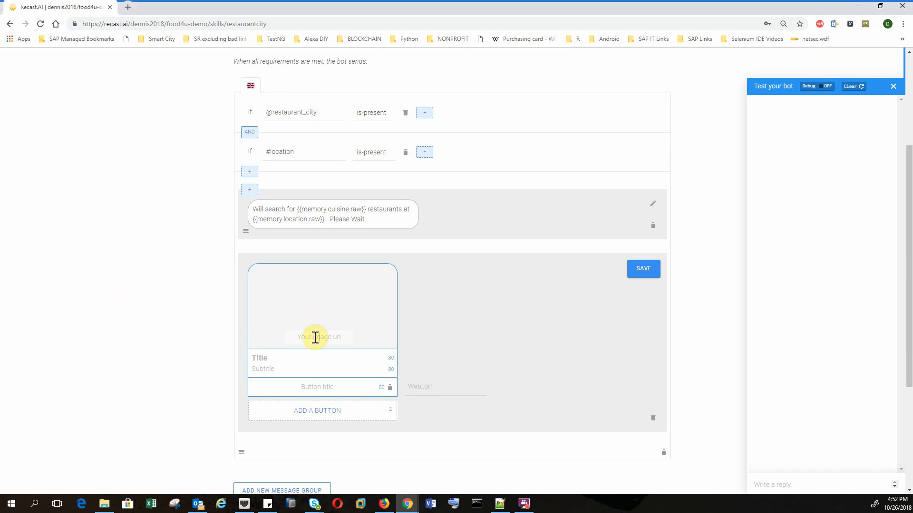
{"action": "key", "text": "ctrl+v"}
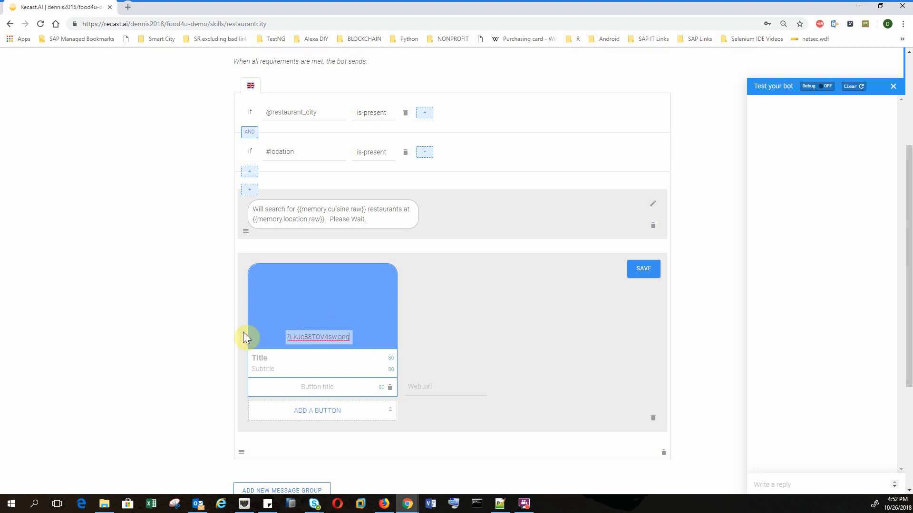
{"action": "left_click", "coordinate": [286, 363]}
{"action": "key", "text": "alt+Tab"}
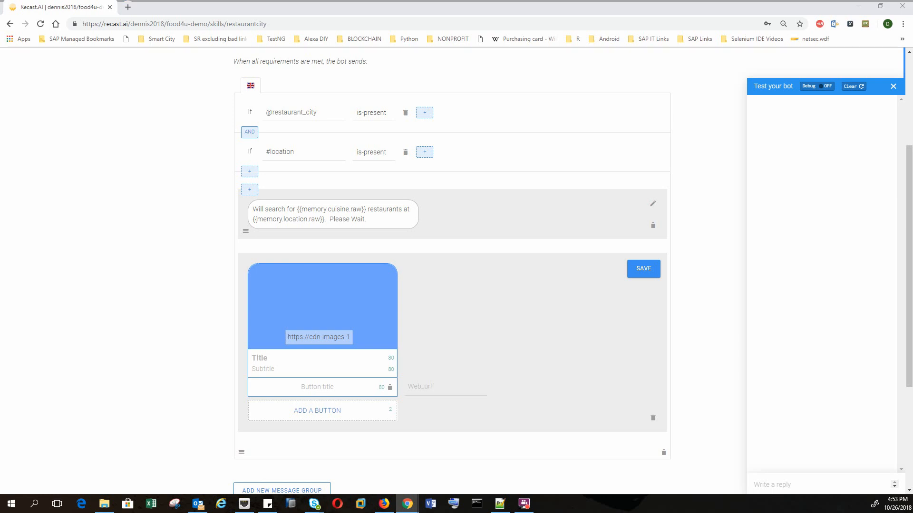
{"action": "left_click", "coordinate": [295, 358]}
{"action": "type", "text": "{{memory.cuisine.raw}} restaurants at {{memory.location.raw}}"}
Review the card's full title text, from the cuisine placeholder through to the location placeholder
{"action": "left_click_drag", "start_coordinate": [293, 358], "coordinate": [220, 357]}
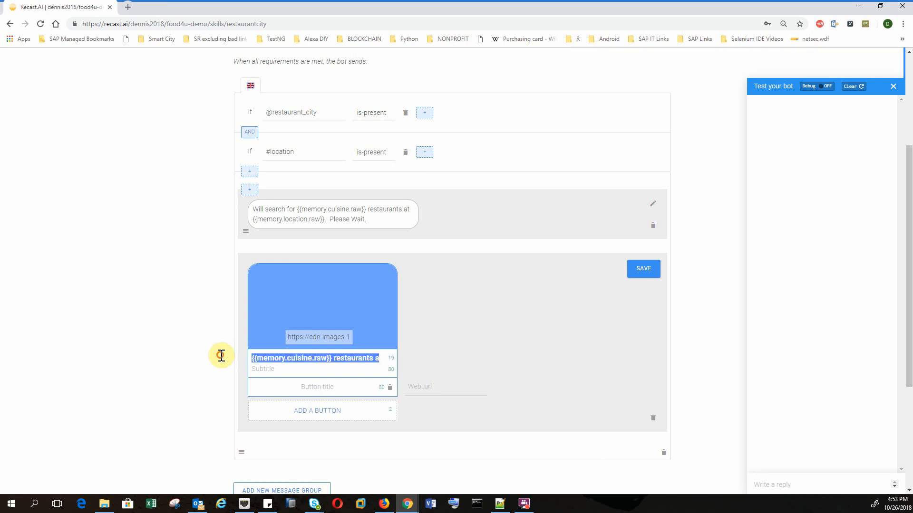
{"action": "left_click", "coordinate": [302, 363]}
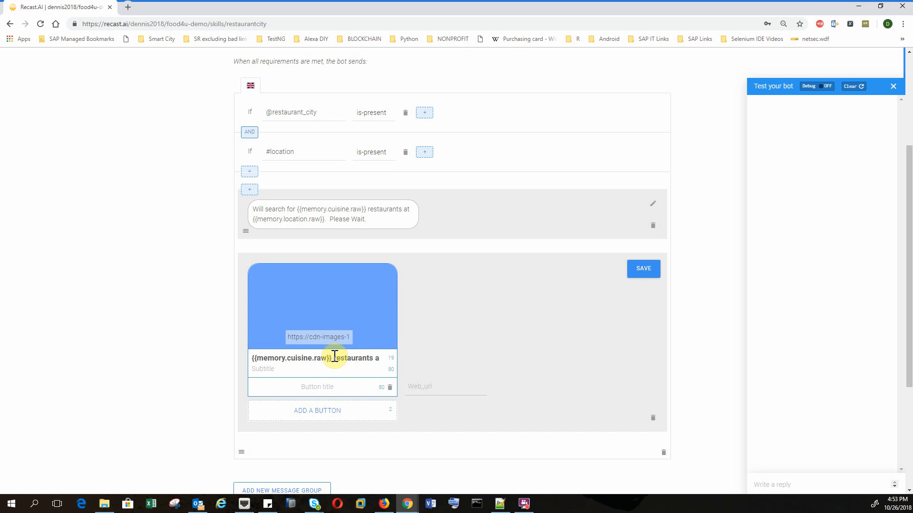
{"action": "left_click_drag", "start_coordinate": [334, 356], "coordinate": [414, 368]}
{"action": "left_click", "coordinate": [350, 356]}
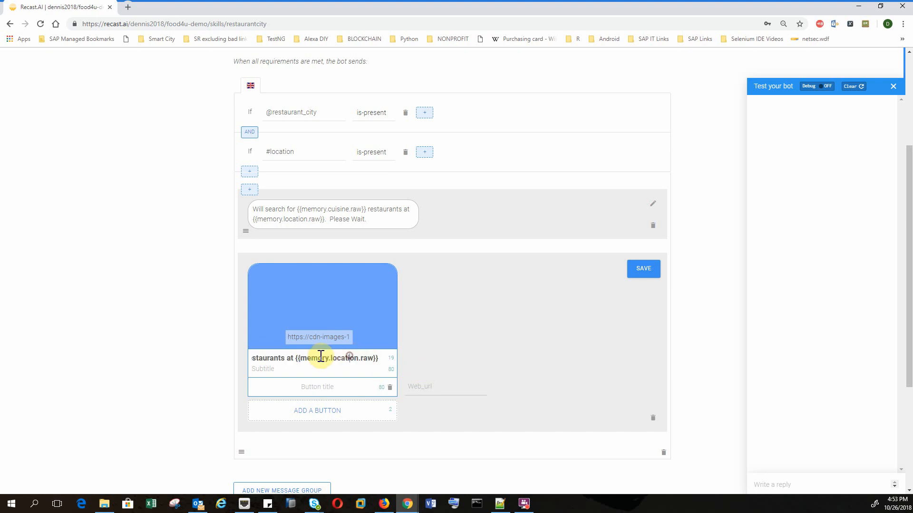
{"action": "left_click_drag", "start_coordinate": [321, 357], "coordinate": [242, 354]}
{"action": "left_click", "coordinate": [259, 358]}
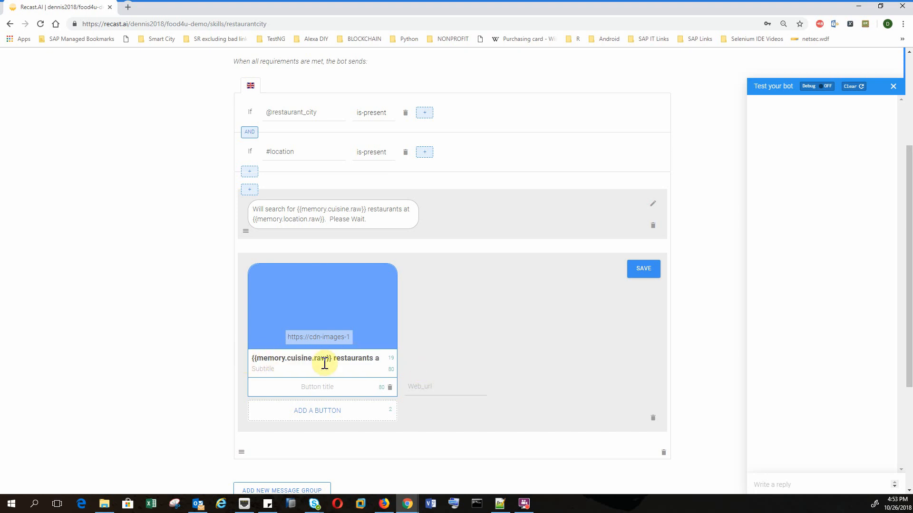
{"action": "left_click_drag", "start_coordinate": [346, 358], "coordinate": [397, 363]}
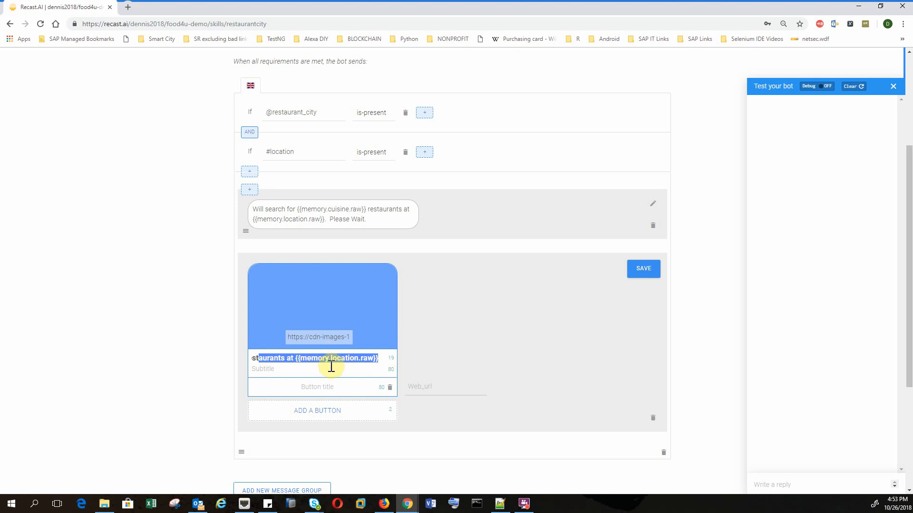
{"action": "left_click", "coordinate": [363, 359]}
{"action": "left_click_drag", "start_coordinate": [297, 358], "coordinate": [382, 360]}
{"action": "left_click", "coordinate": [359, 359]}
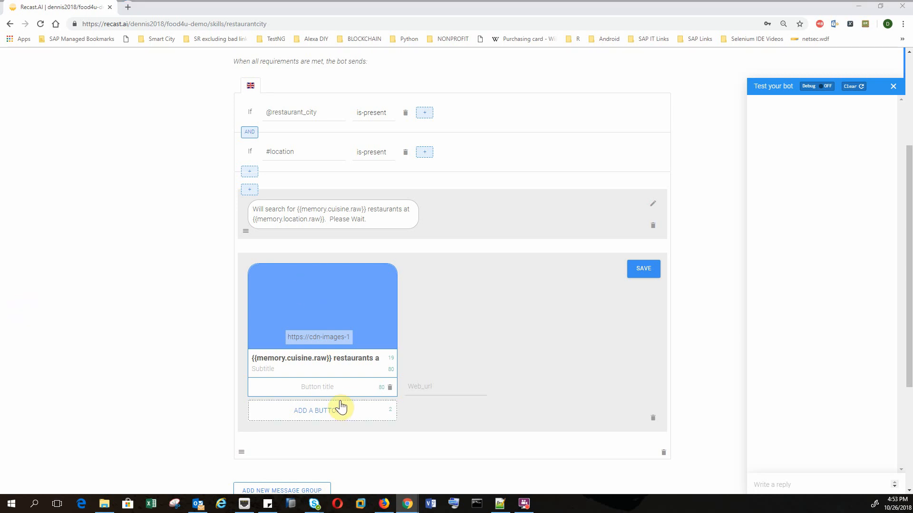
{"action": "left_click", "coordinate": [312, 383]}
{"action": "key", "text": "ctrl+v"}
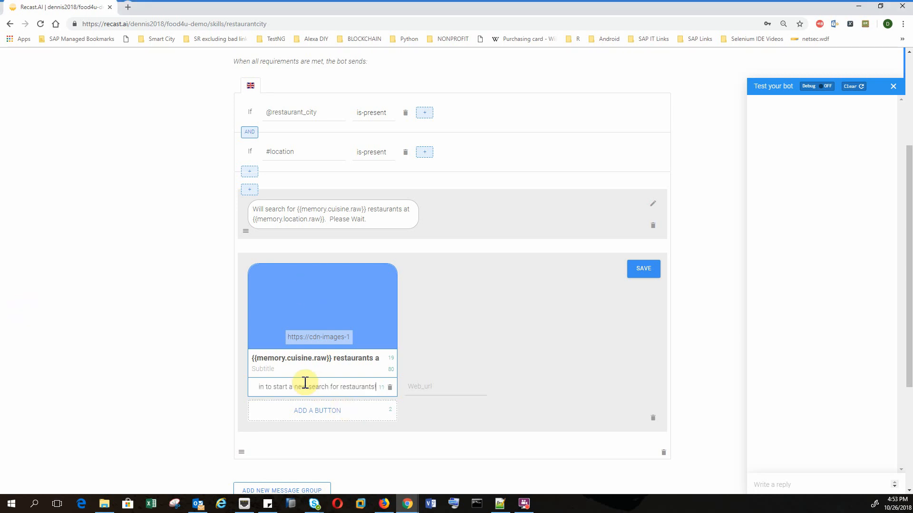
{"action": "left_click", "coordinate": [434, 387]}
{"action": "left_click", "coordinate": [416, 386]}
Set the card's subtitle to 'Please say "Restaurants" again to start a new search for restaurants!' and clear the button title
{"action": "left_click", "coordinate": [328, 372]}
{"action": "key", "text": "ctrl+v"}
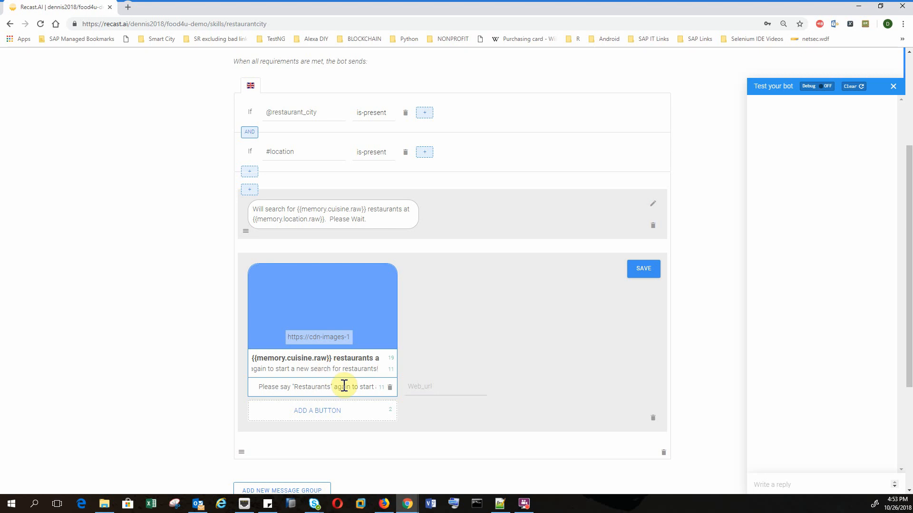
{"action": "left_click", "coordinate": [342, 386]}
{"action": "key", "text": "ctrl+a"}
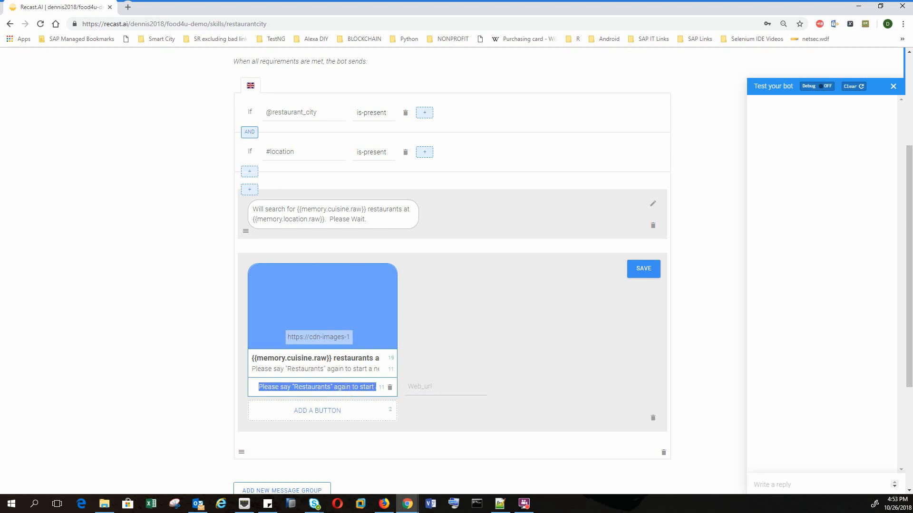
{"action": "key", "text": "BackSpace"}
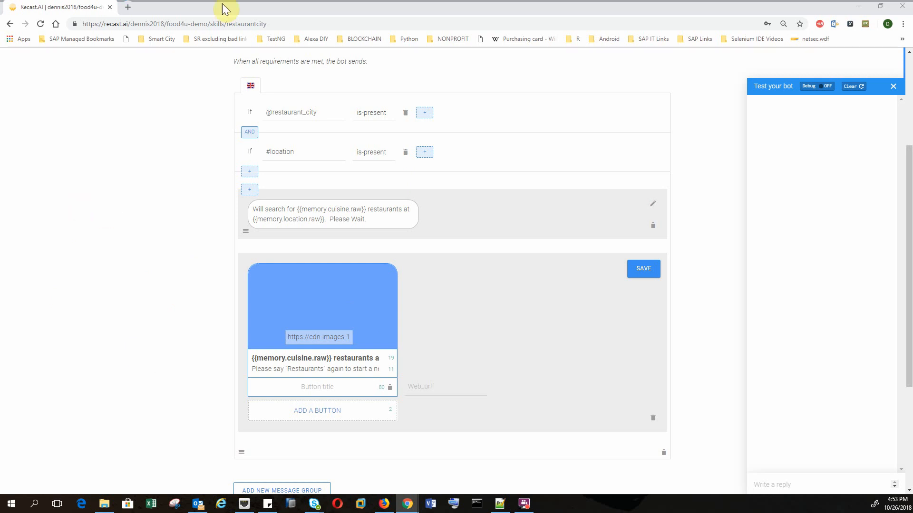
{"action": "left_click", "coordinate": [129, 6]}
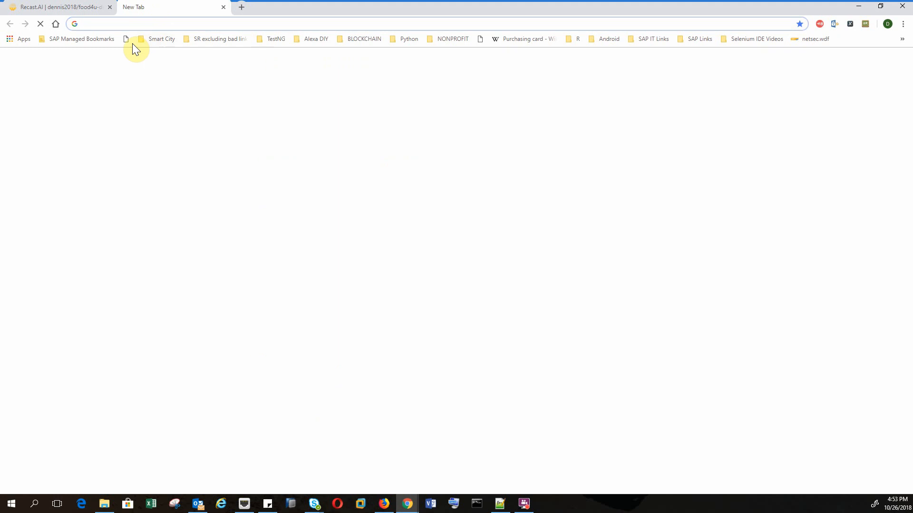
{"action": "type", "text": "https://www.yelp.com/search?find_desc=Restaurants+{{memory.cuisine.raw}}&find_loc={{memory.location.raw}}"}
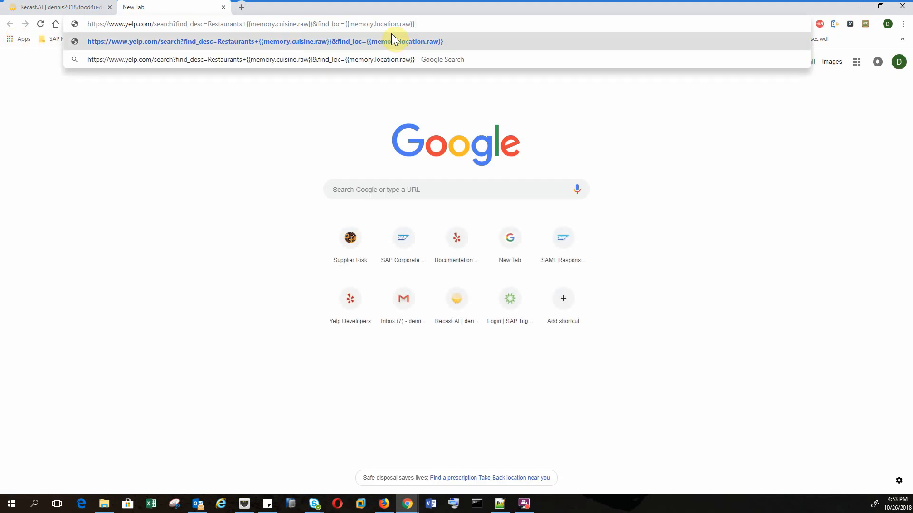
{"action": "left_click", "coordinate": [256, 114]}
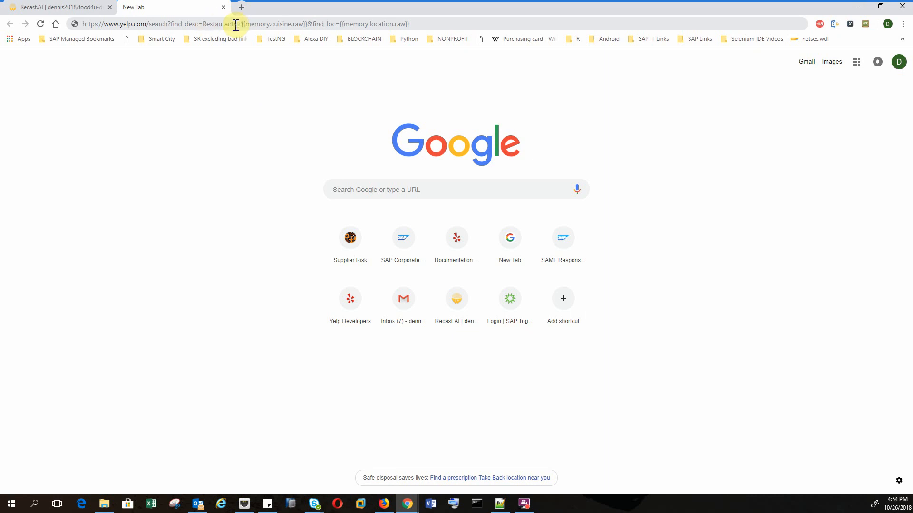
Point out the cuisine and location placeholders in the Yelp search URL, and copy the whole URL
{"action": "left_click_drag", "start_coordinate": [242, 25], "coordinate": [306, 24]}
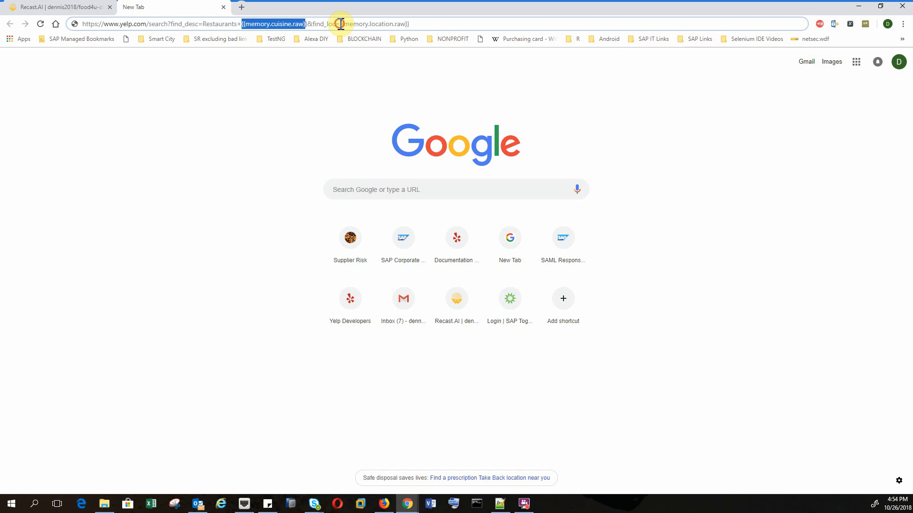
{"action": "left_click_drag", "start_coordinate": [339, 24], "coordinate": [426, 23]}
{"action": "left_click", "coordinate": [427, 24]}
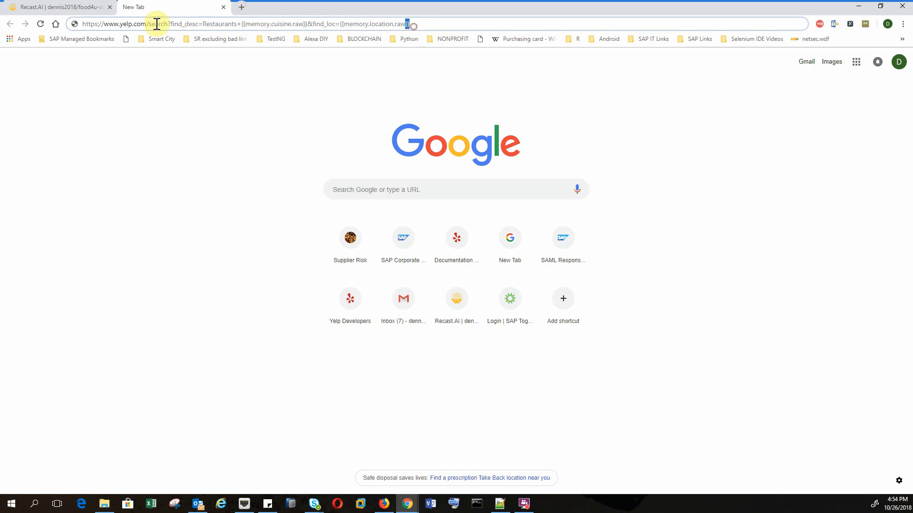
{"action": "key", "text": "ctrl+a"}
{"action": "key", "text": "ctrl+c"}
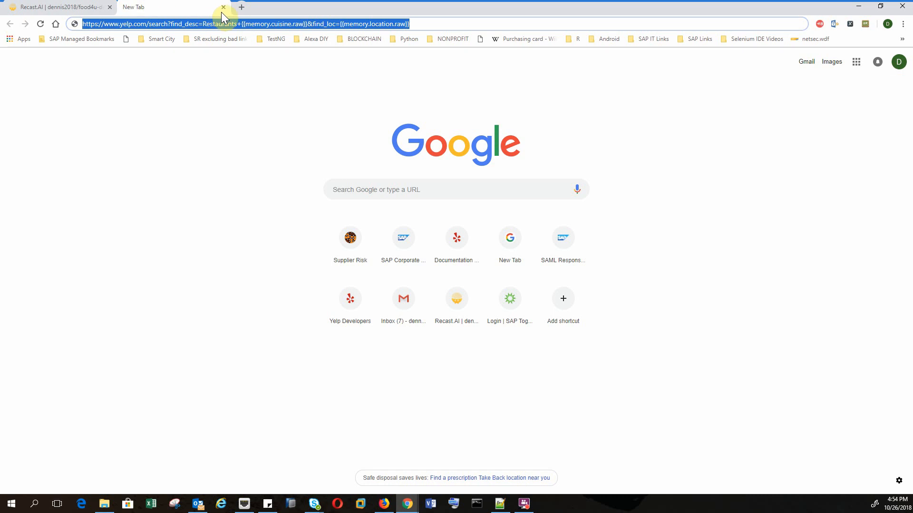
Load the copied Yelp URL in a new browser tab with the cuisine placeholder replaced by Vietnamese and the location placeholder by Seattle
{"action": "left_click", "coordinate": [241, 7]}
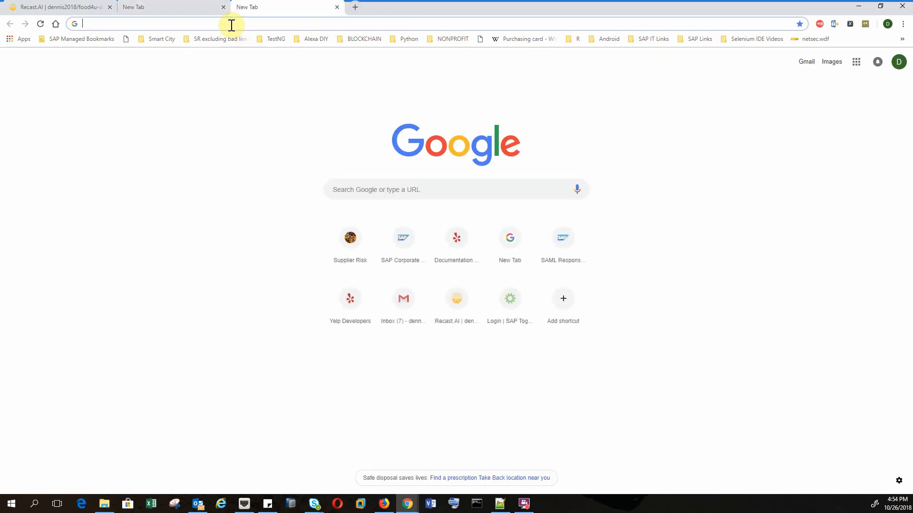
{"action": "key", "text": "ctrl+v"}
{"action": "left_click_drag", "start_coordinate": [247, 24], "coordinate": [314, 26]}
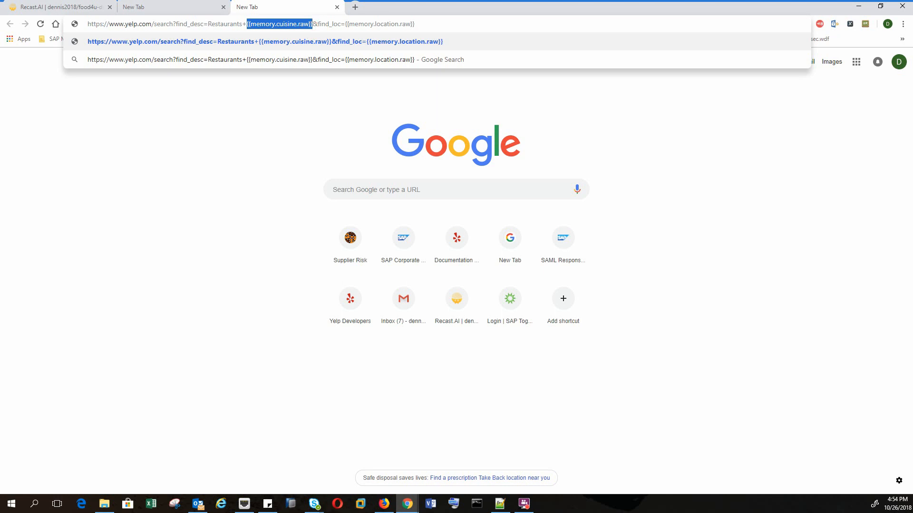
{"action": "type", "text": "V"}
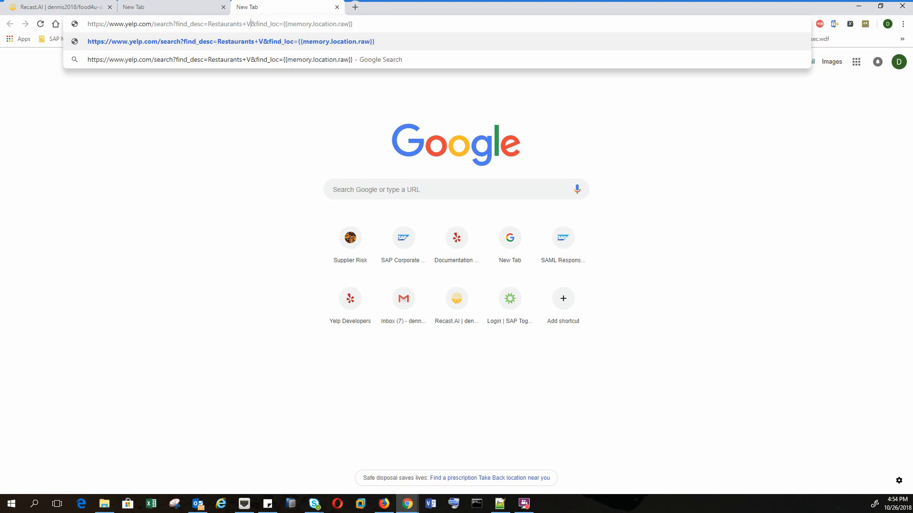
{"action": "type", "text": "ietnam"}
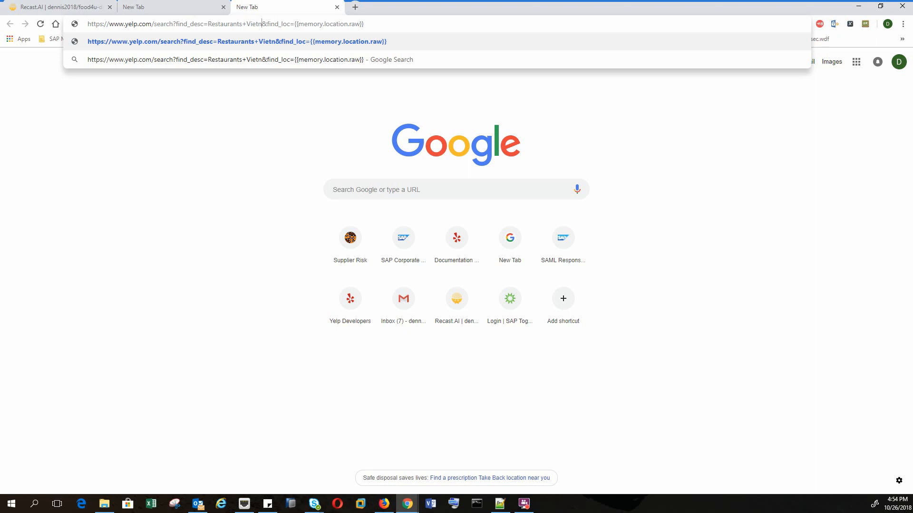
{"action": "type", "text": "ese"}
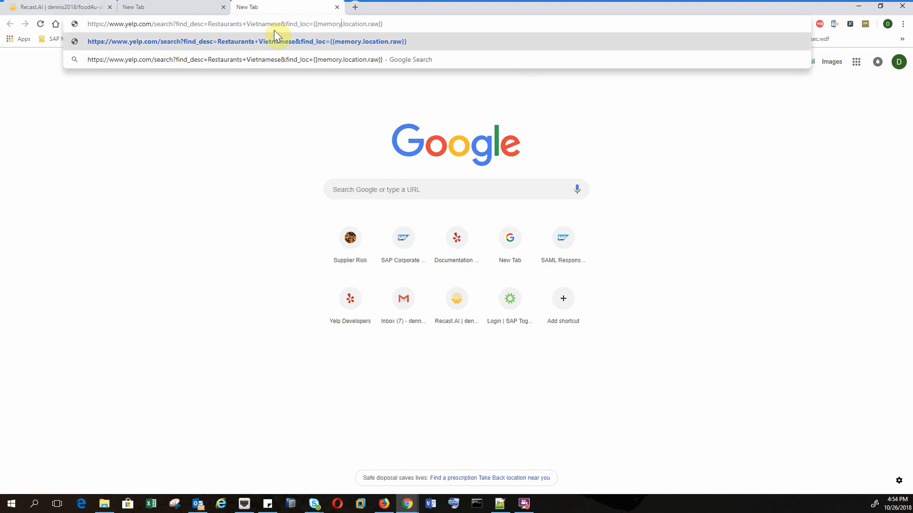
{"action": "left_click_drag", "start_coordinate": [315, 23], "coordinate": [426, 21]}
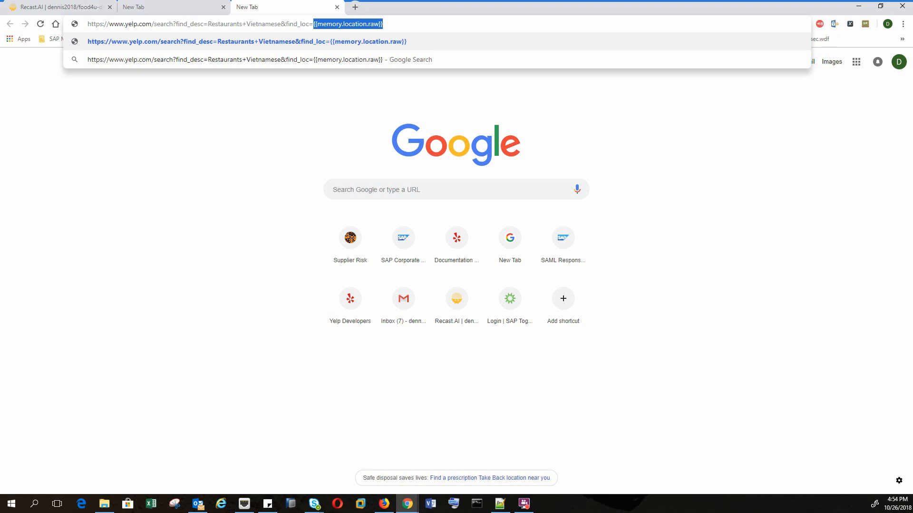
{"action": "type", "text": "Seattle"}
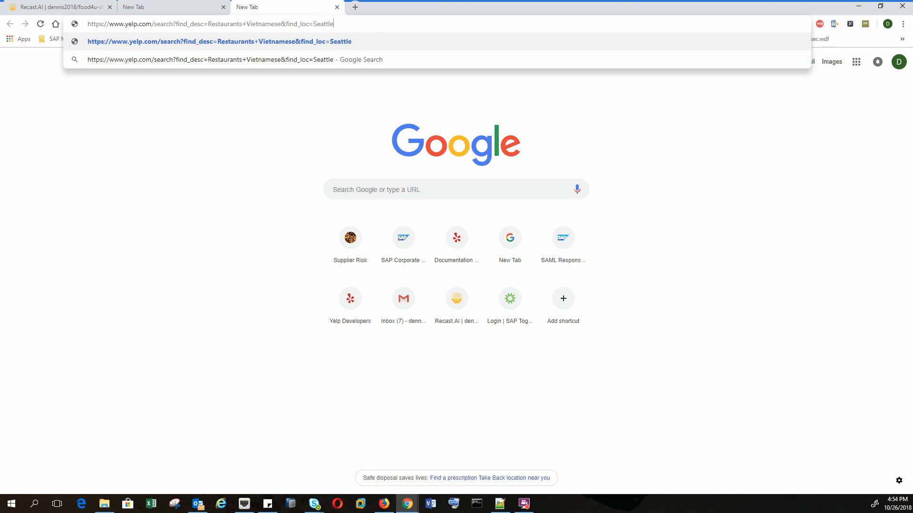
{"action": "key", "text": "Return"}
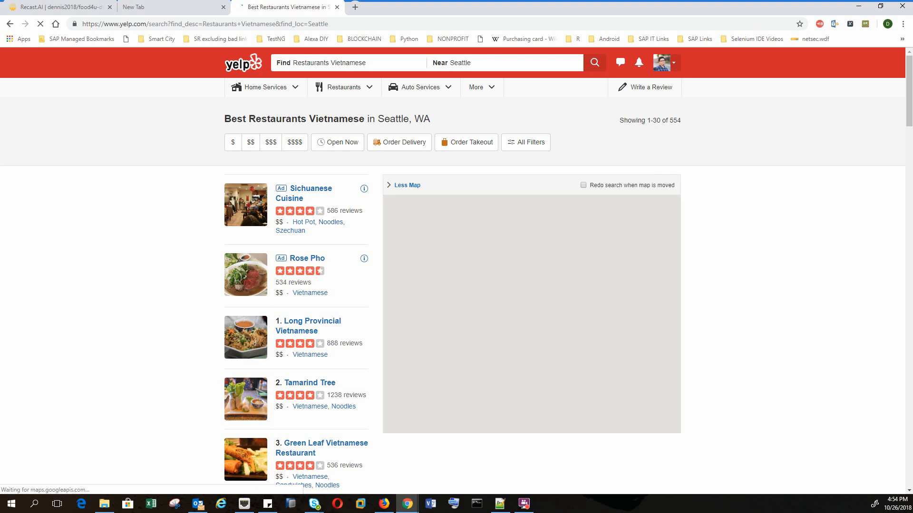
Compare the placeholder URL with the Yelp results page's URL, and close both extra browser tabs
{"action": "left_click", "coordinate": [147, 13]}
{"action": "left_click", "coordinate": [415, 24]}
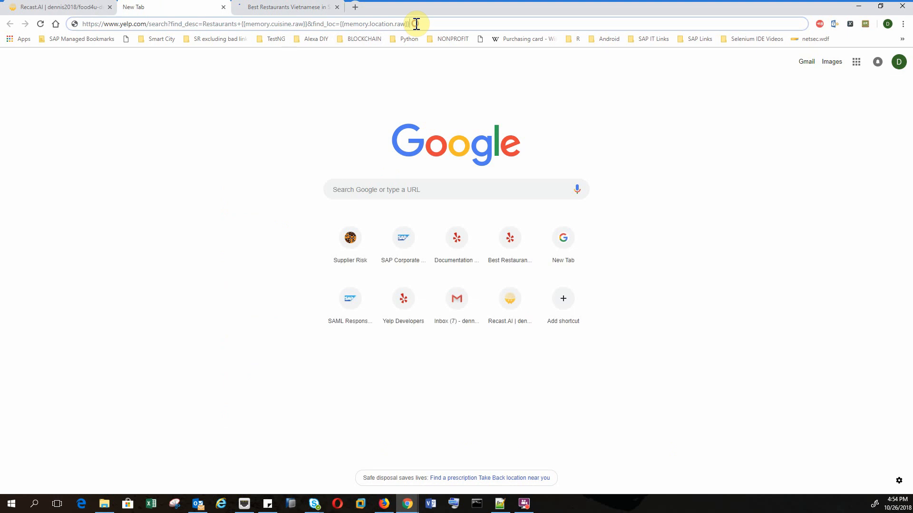
{"action": "left_click", "coordinate": [291, 7]}
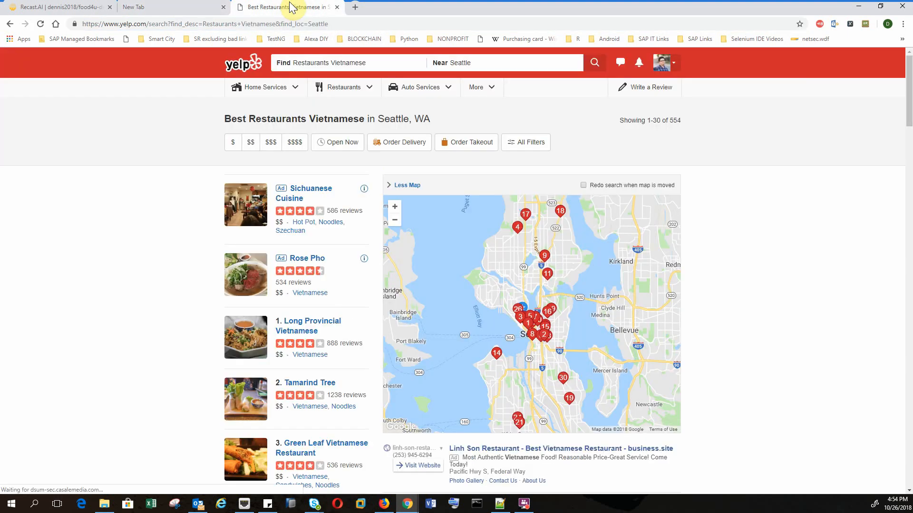
{"action": "left_click", "coordinate": [211, 7]}
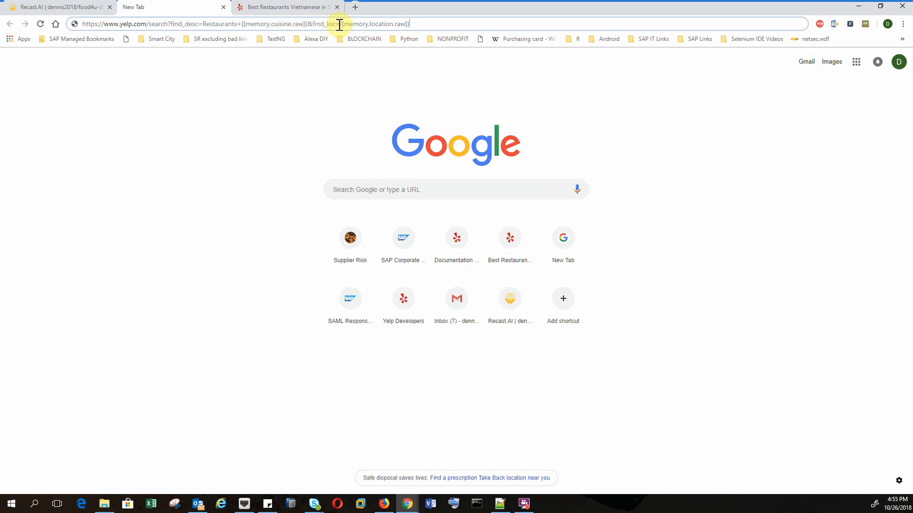
{"action": "left_click", "coordinate": [280, 8]}
{"action": "left_click", "coordinate": [337, 7]}
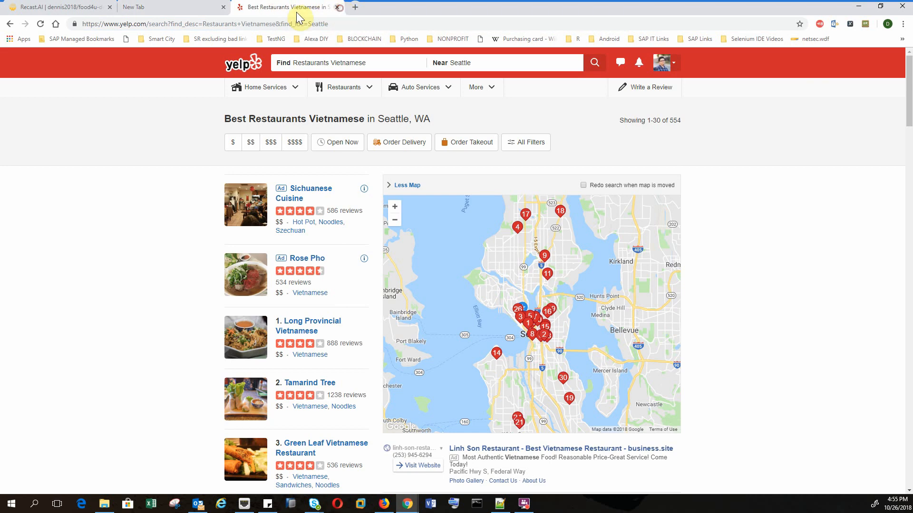
{"action": "left_click", "coordinate": [223, 7]}
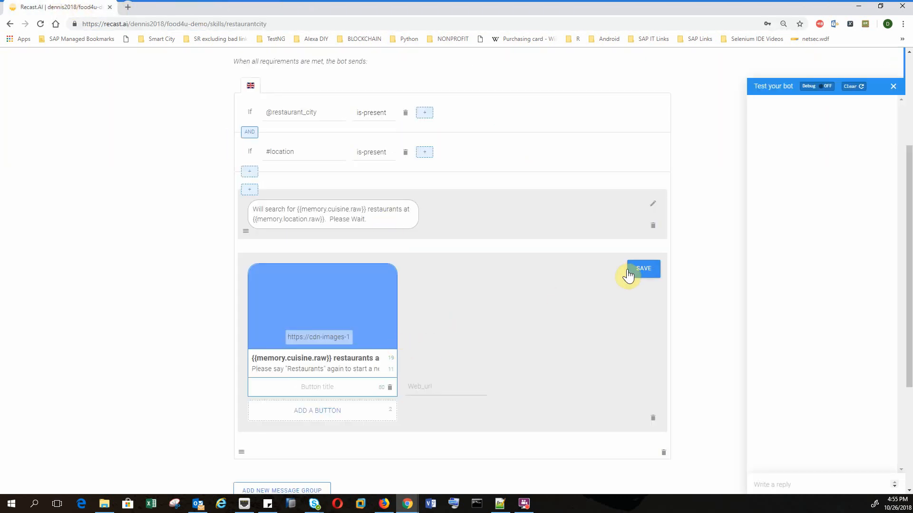
Title the card's button "Results", paste the copied Yelp search URL as its web URL, and save the card
{"action": "left_click", "coordinate": [313, 391]}
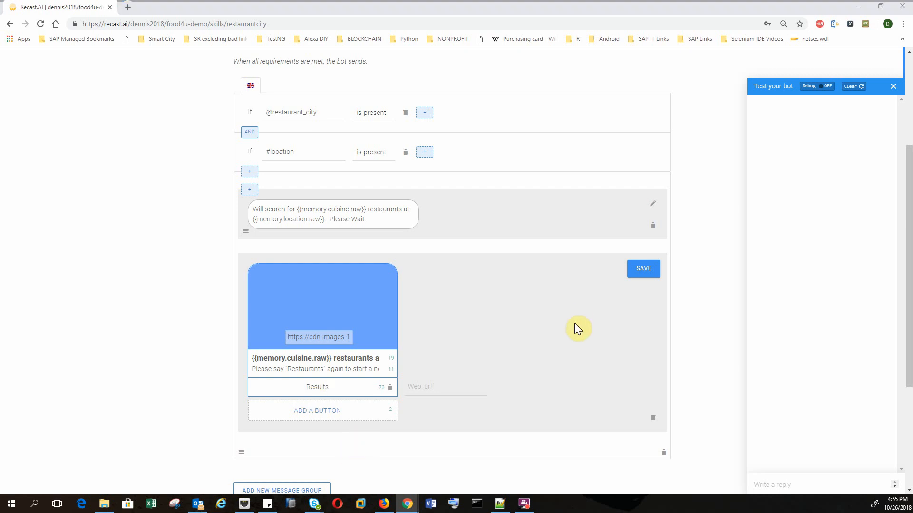
{"action": "left_click", "coordinate": [458, 385]}
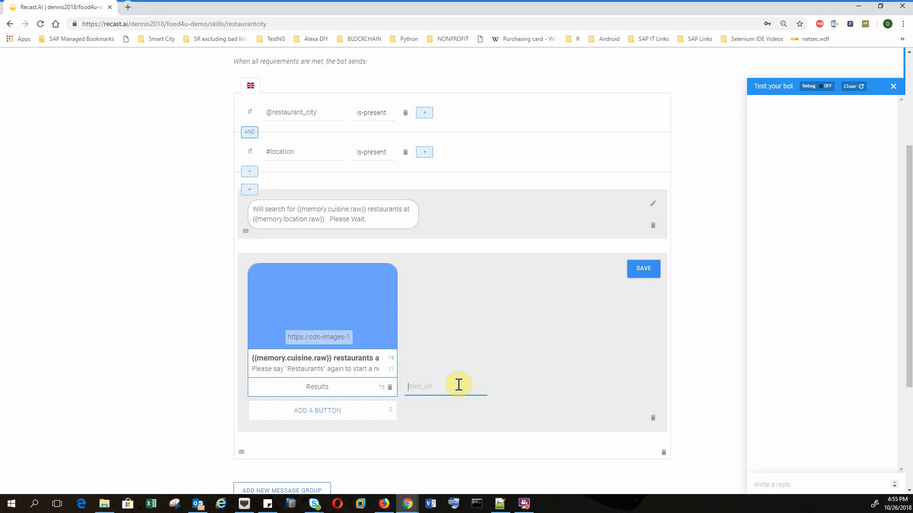
{"action": "key", "text": "ctrl+v"}
{"action": "left_click", "coordinate": [641, 269]}
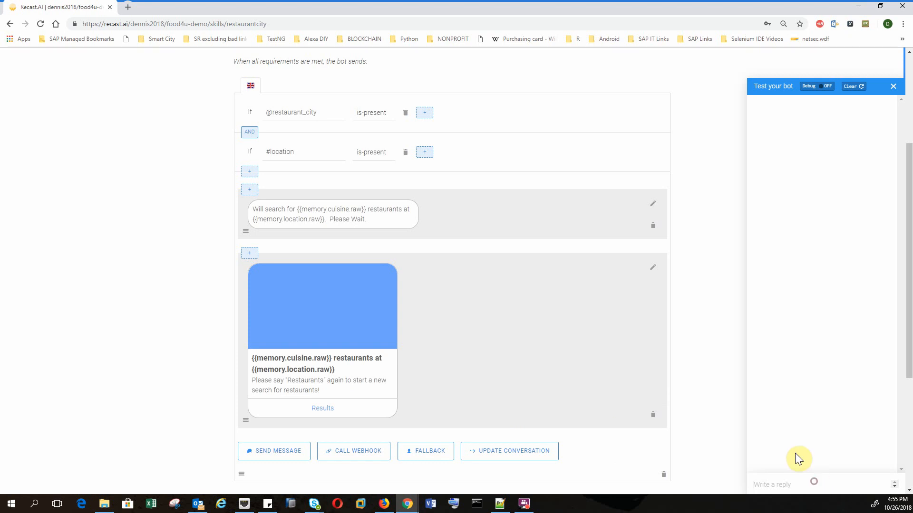
Start a test conversation with the bot by sending "I'm hungry" followed by "restuarants"
{"action": "left_click", "coordinate": [755, 483]}
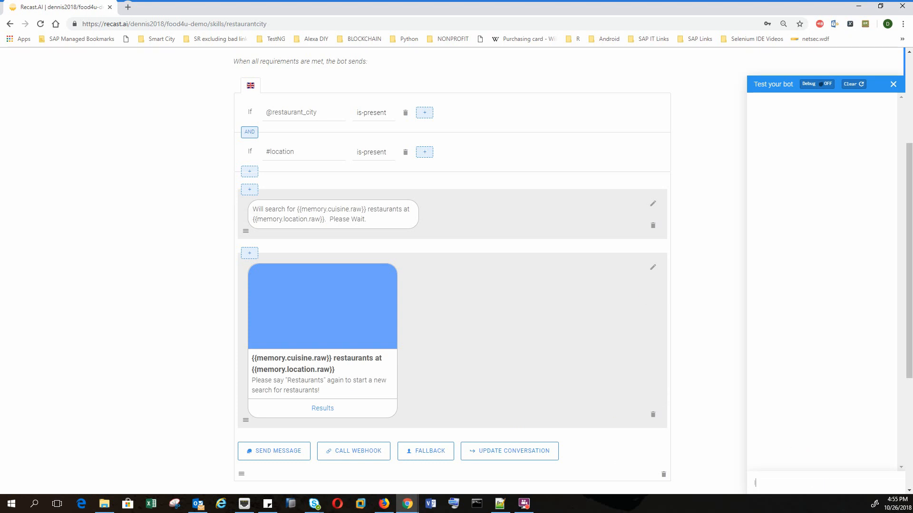
{"action": "type", "text": "I'm hungry"}
{"action": "key", "text": "Return"}
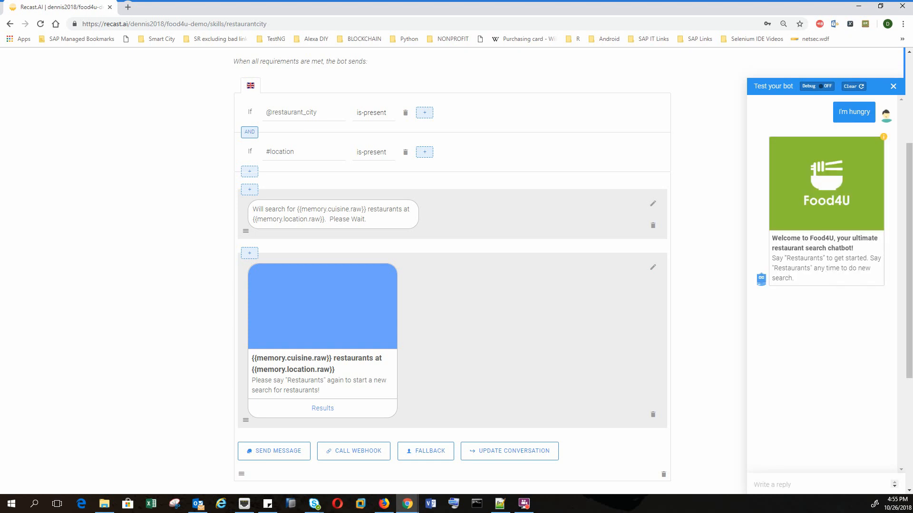
{"action": "type", "text": "res"}
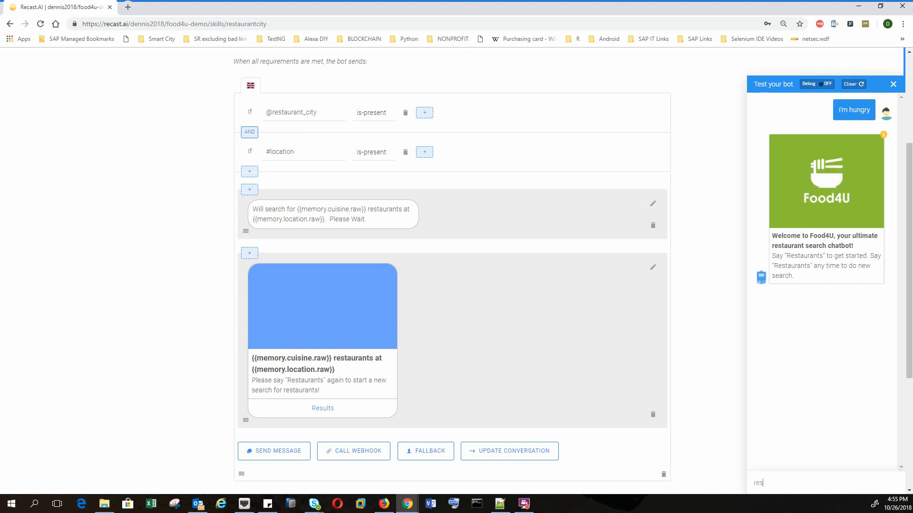
{"action": "type", "text": "tuarants"}
{"action": "key", "text": "Return"}
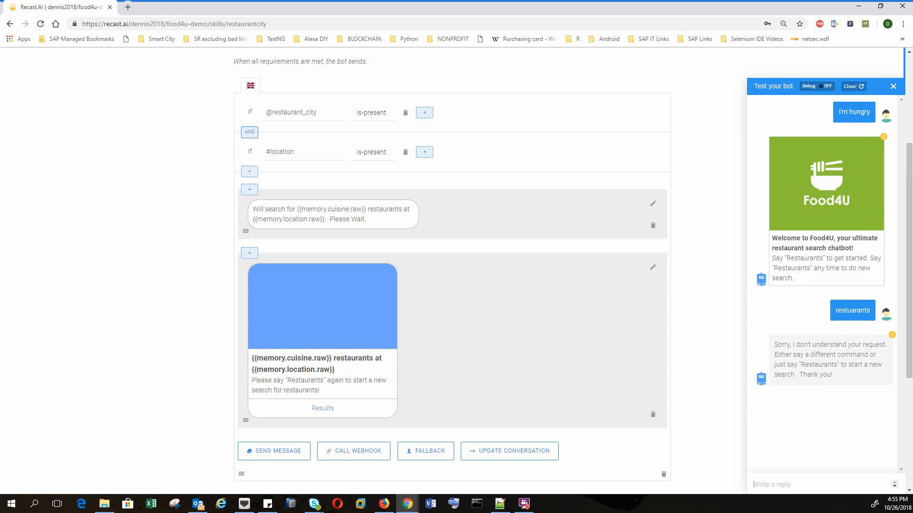
Send the bot "restaurants" and answer its cuisine question with "I want Russian food"
{"action": "type", "text": "resta"}
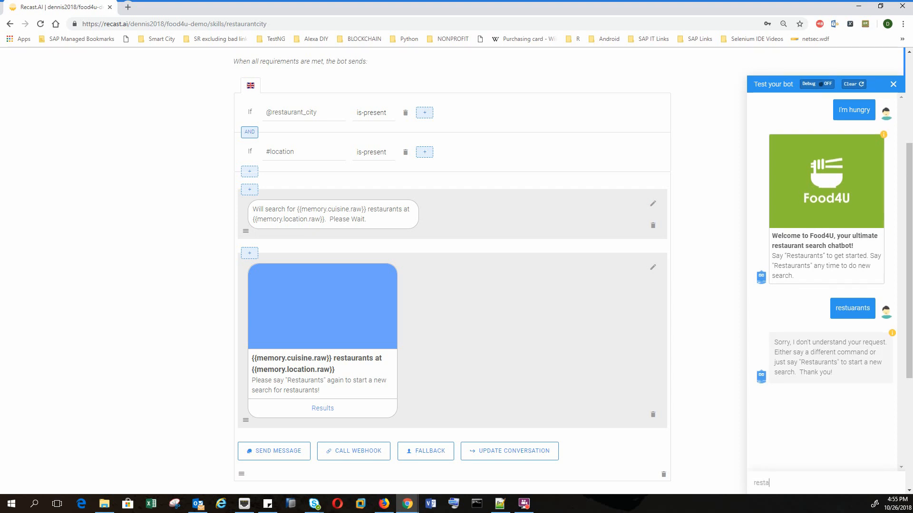
{"action": "type", "text": "urants"}
{"action": "key", "text": "Return"}
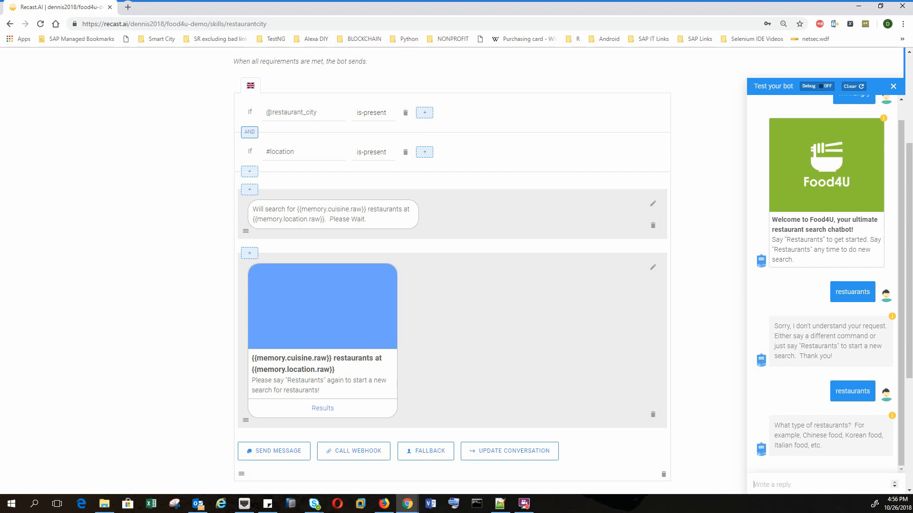
{"action": "type", "text": "I want"}
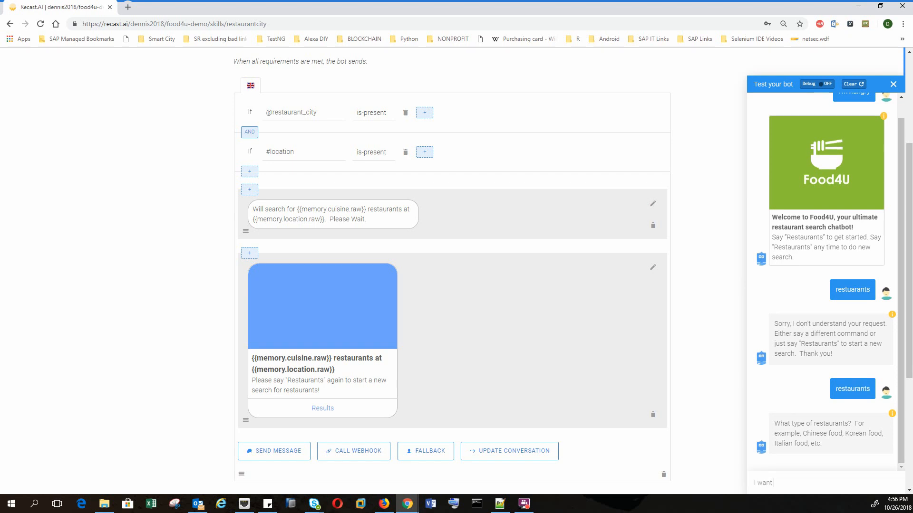
{"action": "type", "text": " Russian food"}
{"action": "key", "text": "Return"}
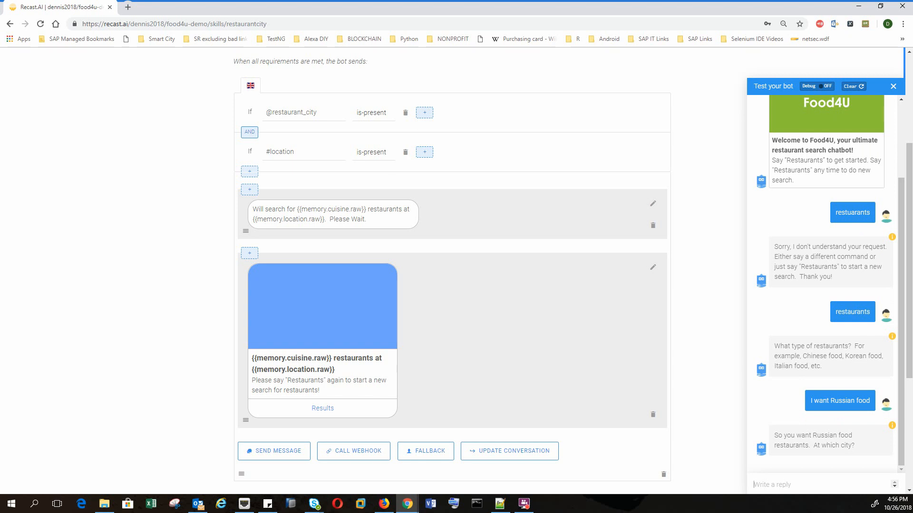
Answer the bot's city question with "I want restaurants in New York", and check the reply card's Results link before closing its tab
{"action": "type", "text": "New"}
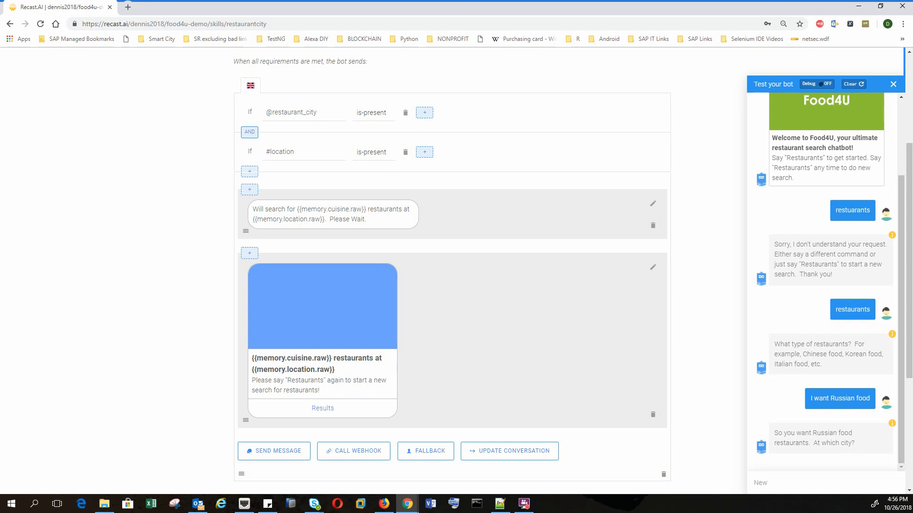
{"action": "key", "text": "BackSpace"}
{"action": "key", "text": "BackSpace"}
{"action": "key", "text": "BackSpace"}
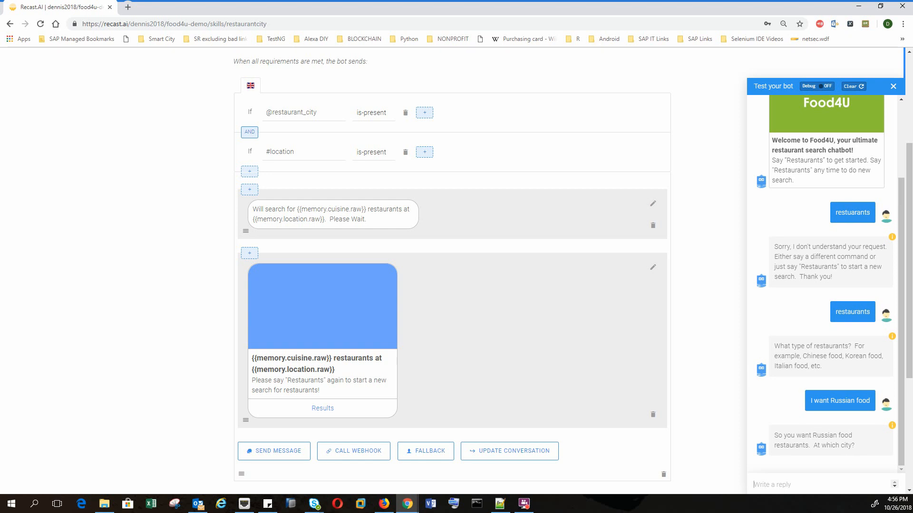
{"action": "type", "text": "I want"}
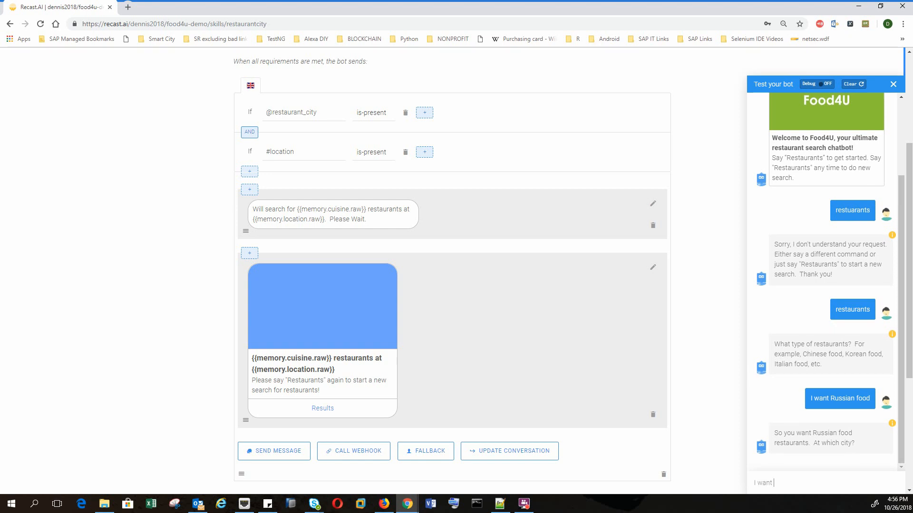
{"action": "type", "text": " restaurants in New York"}
{"action": "key", "text": "Return"}
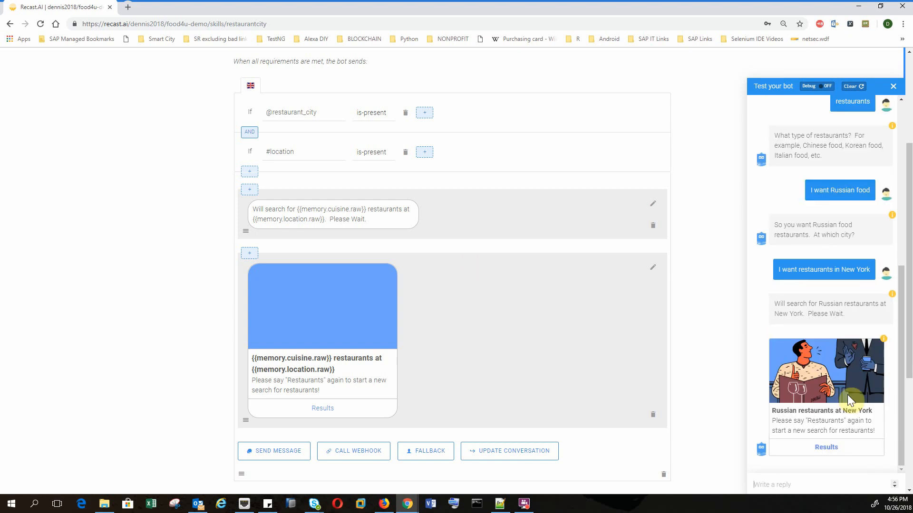
{"action": "left_click", "coordinate": [815, 448]}
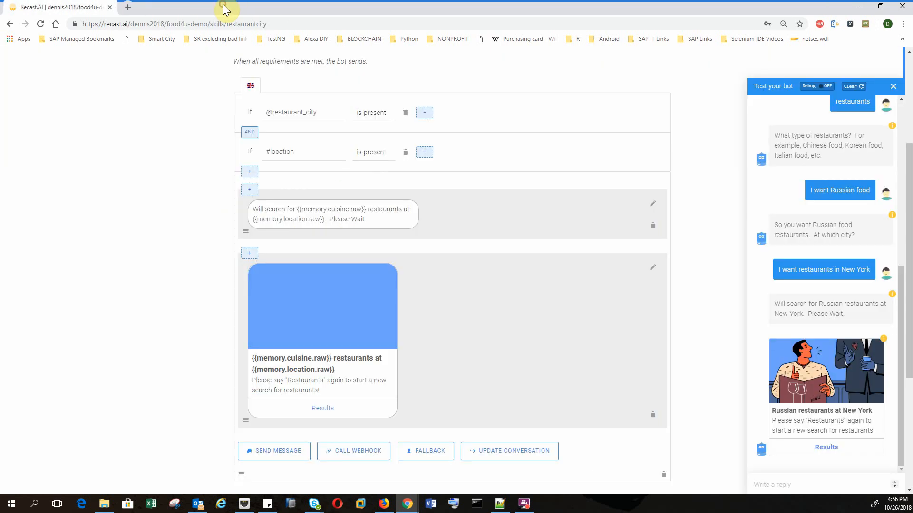
{"action": "left_click", "coordinate": [223, 7]}
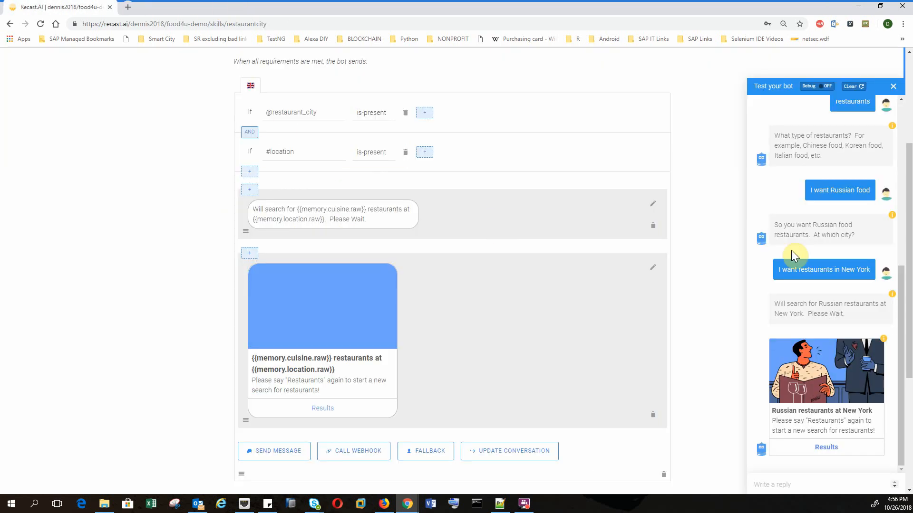
Clear the test conversation and show the intents on the bot's Train page
{"action": "left_click", "coordinate": [850, 87]}
{"action": "scroll", "coordinate": [699, 188], "scroll_direction": "up", "scroll_amount": 4}
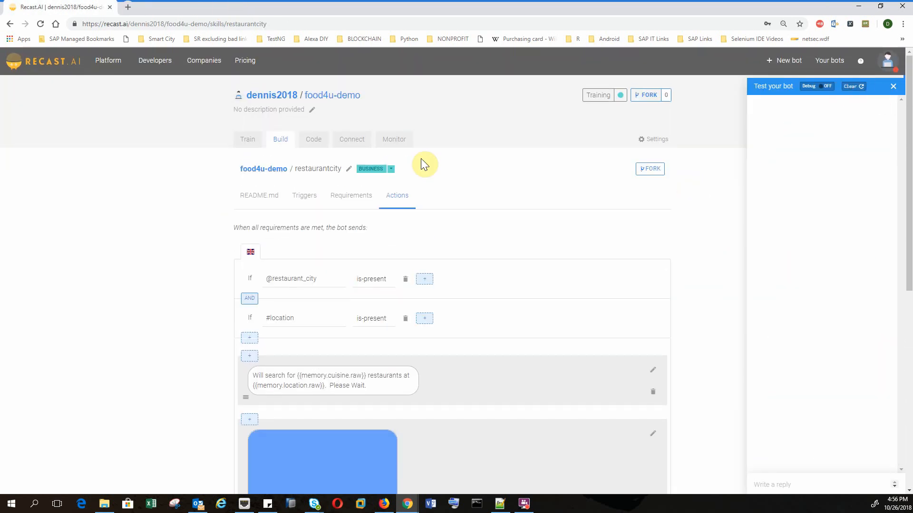
{"action": "left_click", "coordinate": [248, 142]}
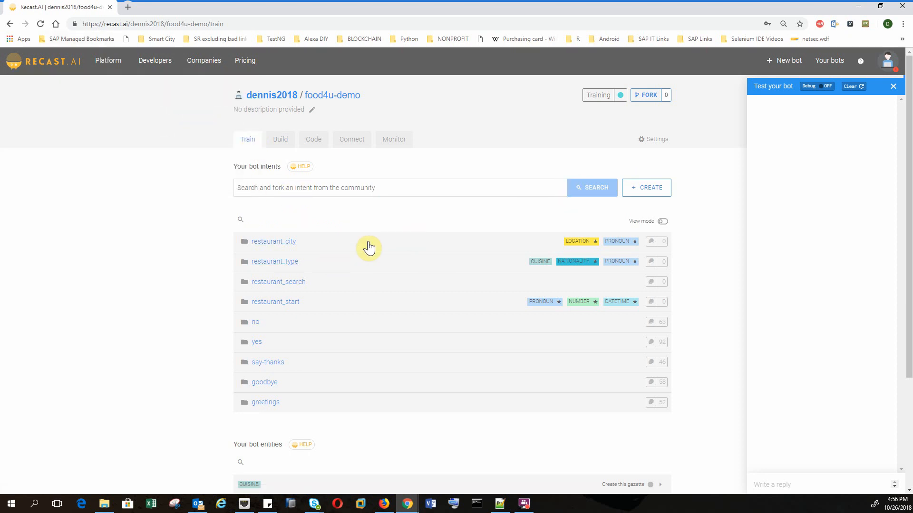
Show the bot's skills on the Build page and start a test conversation by sending "I need food" followed by "restaurants"
{"action": "left_click", "coordinate": [281, 140]}
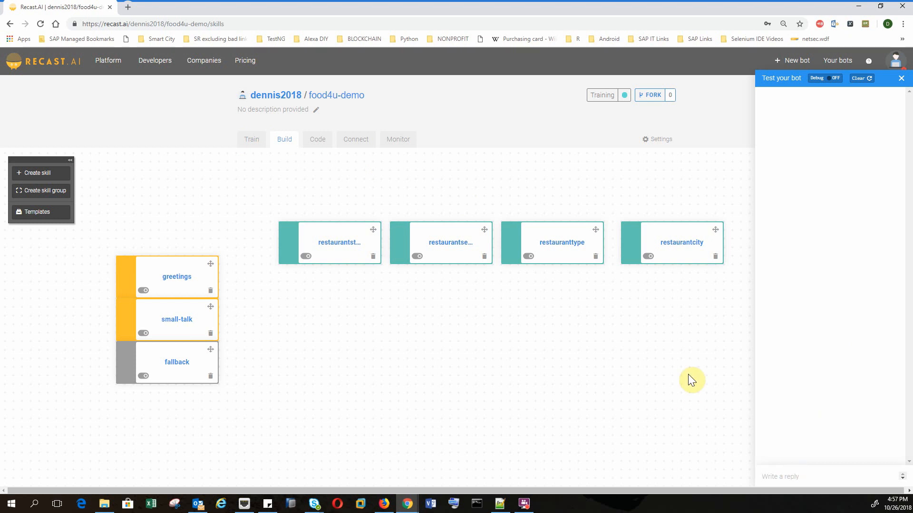
{"action": "type", "text": "I nee"}
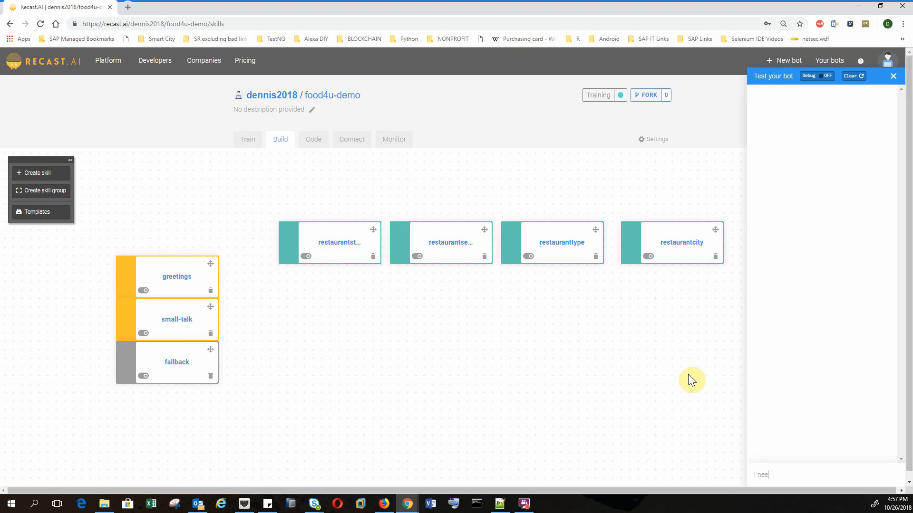
{"action": "type", "text": "d food"}
{"action": "key", "text": "Return"}
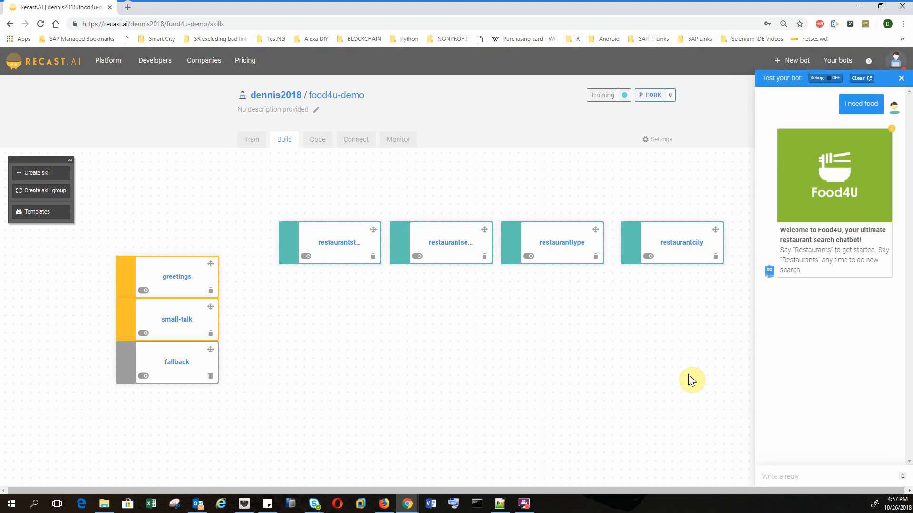
{"action": "type", "text": "res"}
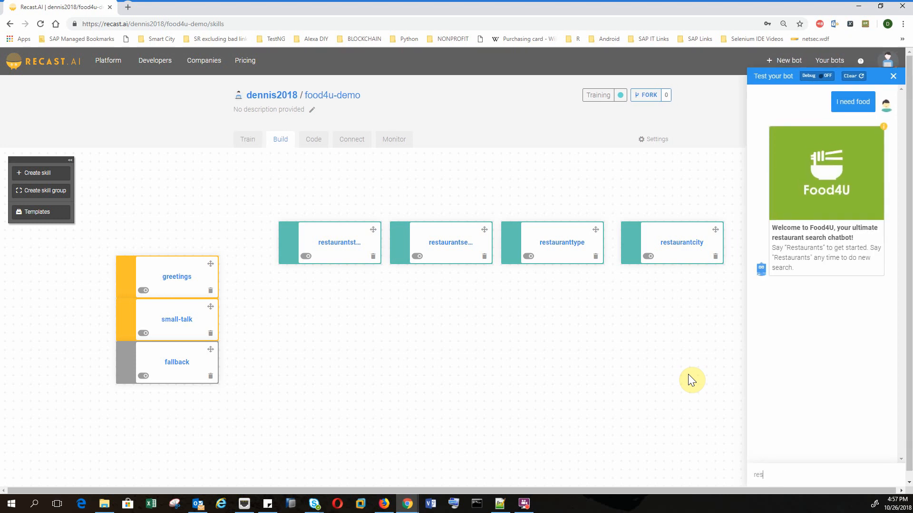
{"action": "type", "text": "taurants"}
{"action": "key", "text": "Return"}
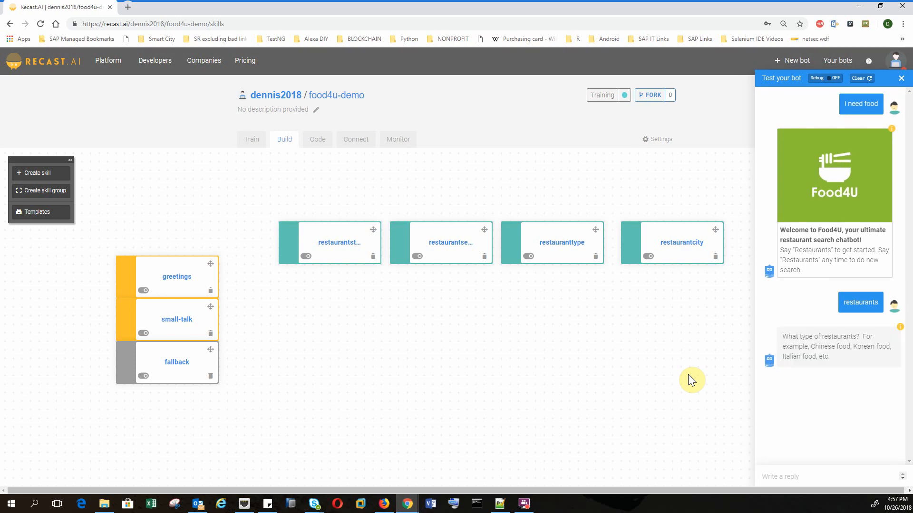
Answer the bot's cuisine question with "Taiwanese food" and its city question with "San Jose"
{"action": "type", "text": "Ta"}
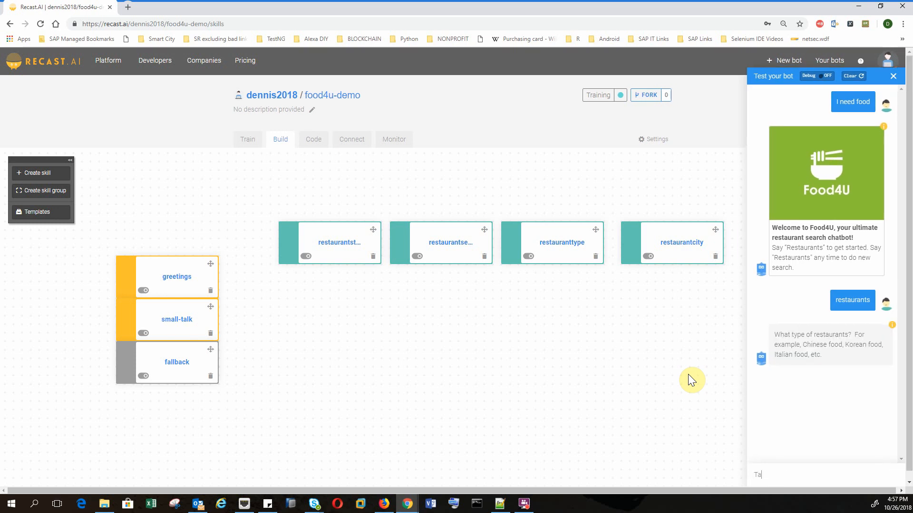
{"action": "type", "text": "iwanese food"}
{"action": "key", "text": "Return"}
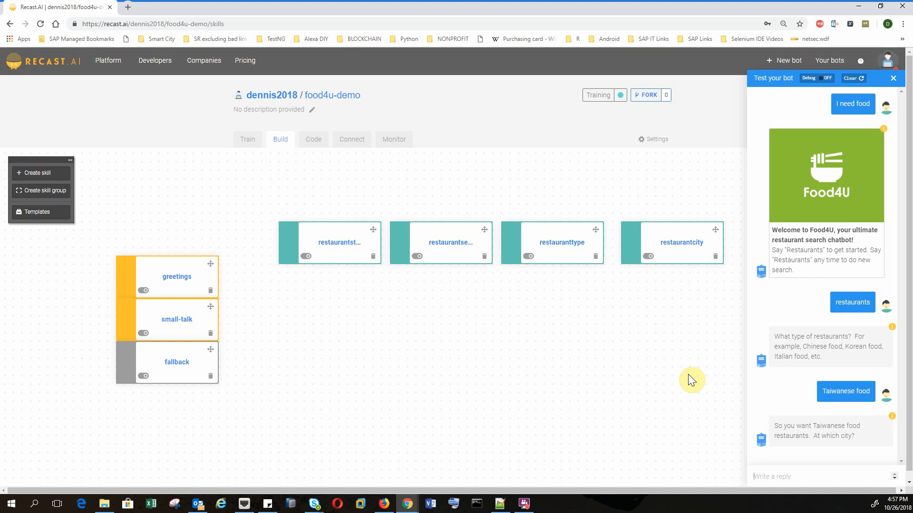
{"action": "type", "text": "San Jos"}
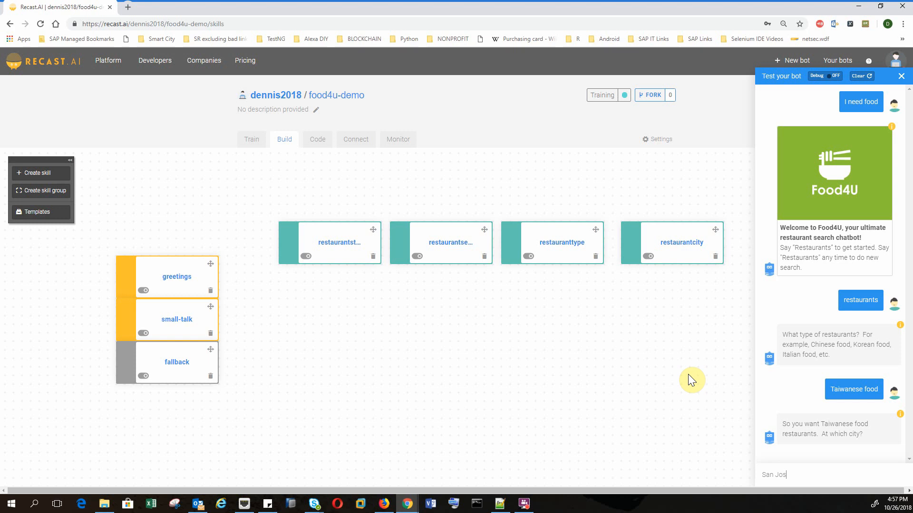
{"action": "type", "text": "e"}
{"action": "key", "text": "Return"}
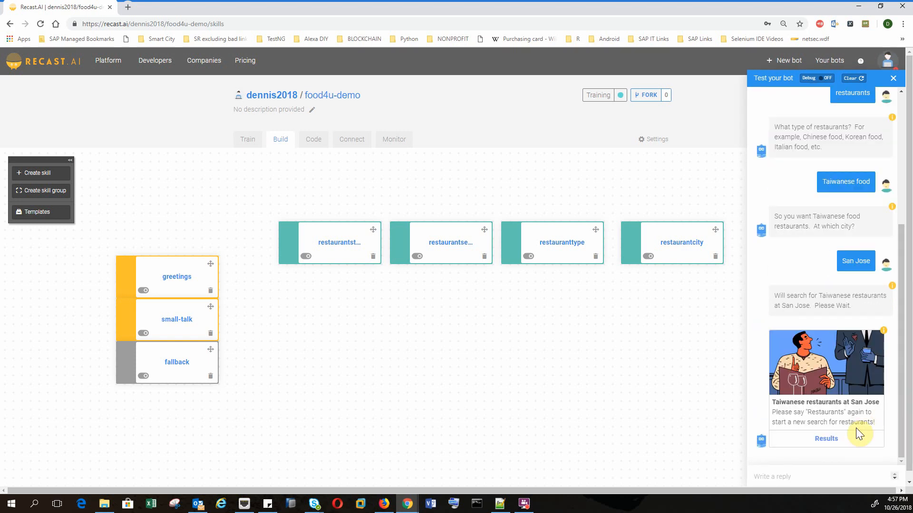
Check the Results link of the San Jose reply card, close its tab and return to the test chat
{"action": "left_click", "coordinate": [842, 438]}
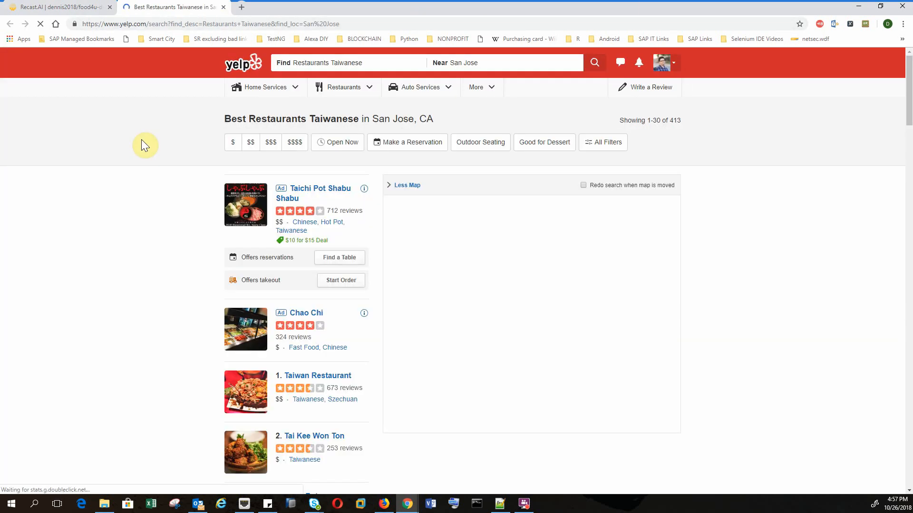
{"action": "left_click", "coordinate": [224, 7]}
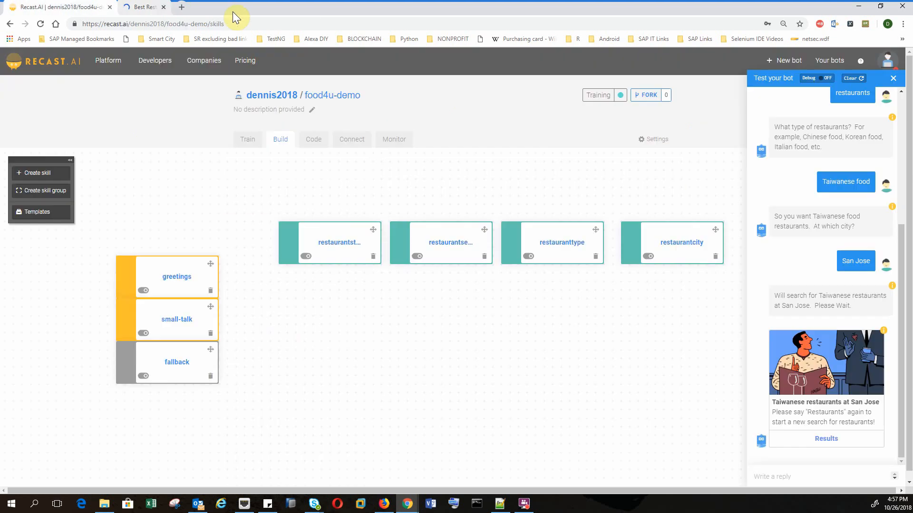
{"action": "left_click", "coordinate": [782, 475]}
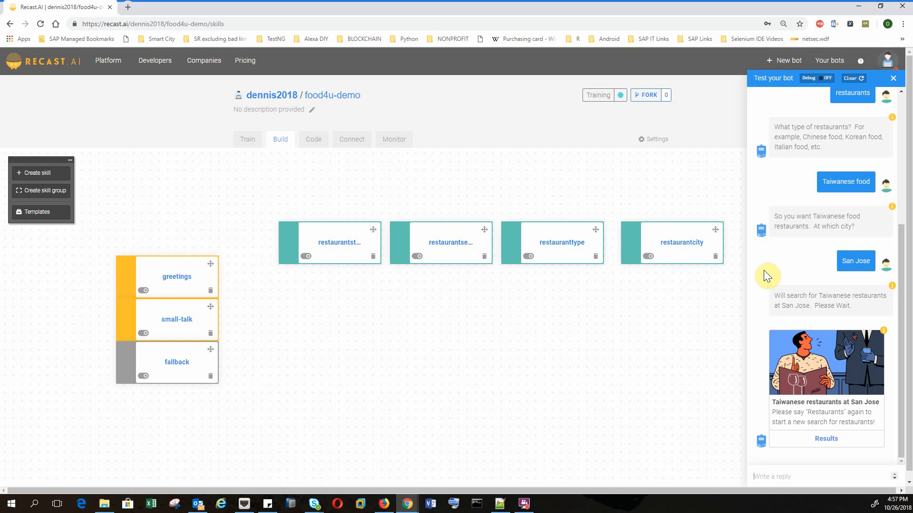
Open the restaurantcity skill and review the messages defined in its actions
{"action": "left_click", "coordinate": [671, 252]}
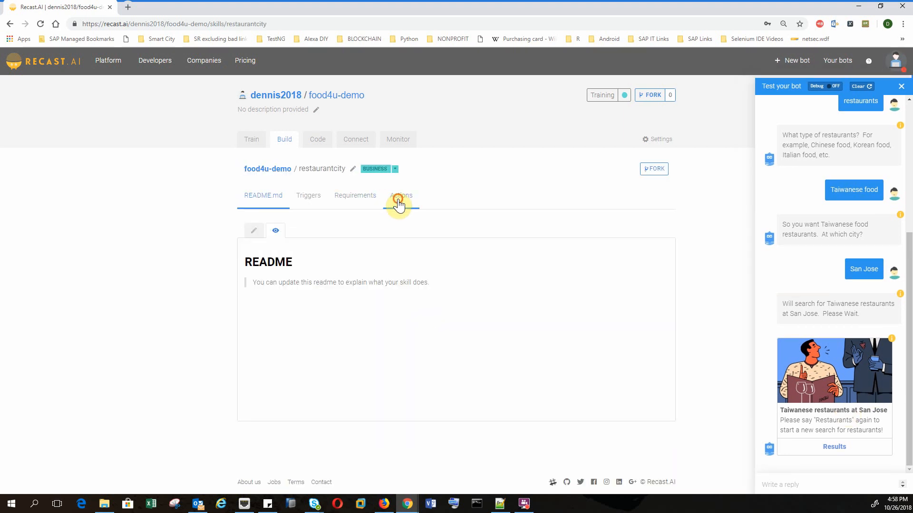
{"action": "left_click", "coordinate": [398, 204]}
{"action": "scroll", "coordinate": [677, 280], "scroll_direction": "down", "scroll_amount": 3}
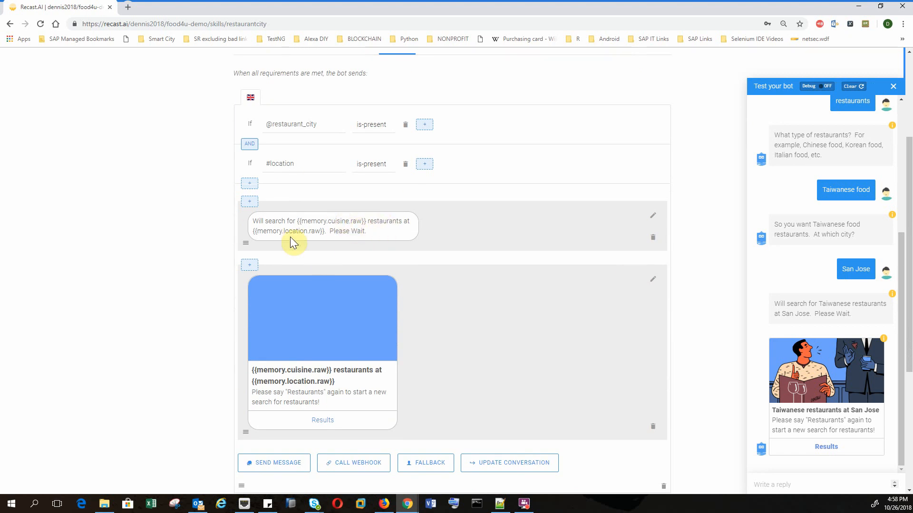
Test a second search in the same conversation by sending "restaurants", "Chinese" and "Seattle"
{"action": "left_click", "coordinate": [844, 483]}
{"action": "type", "text": "re"}
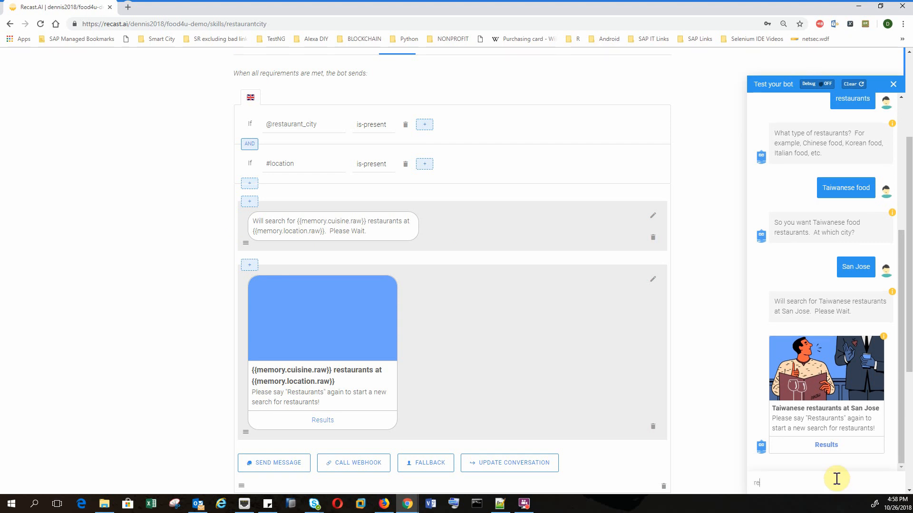
{"action": "type", "text": "staurants"}
{"action": "key", "text": "Return"}
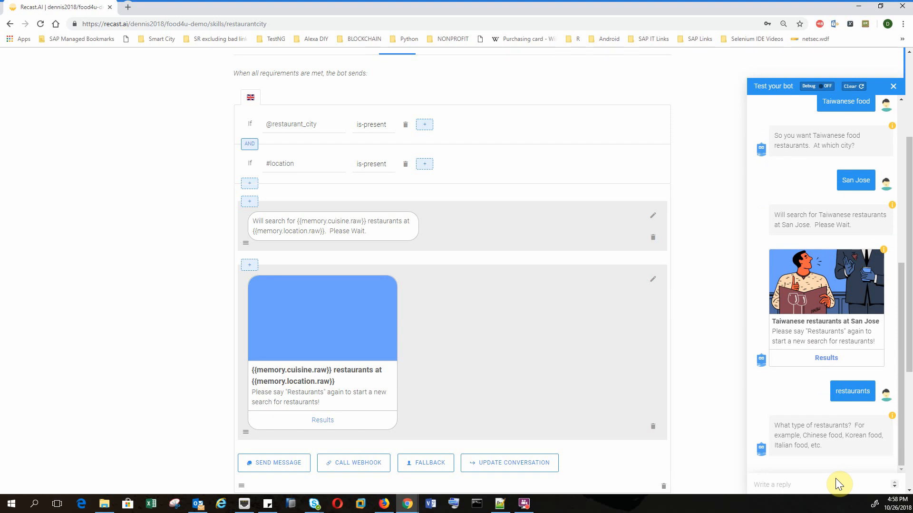
{"action": "type", "text": "Chinese"}
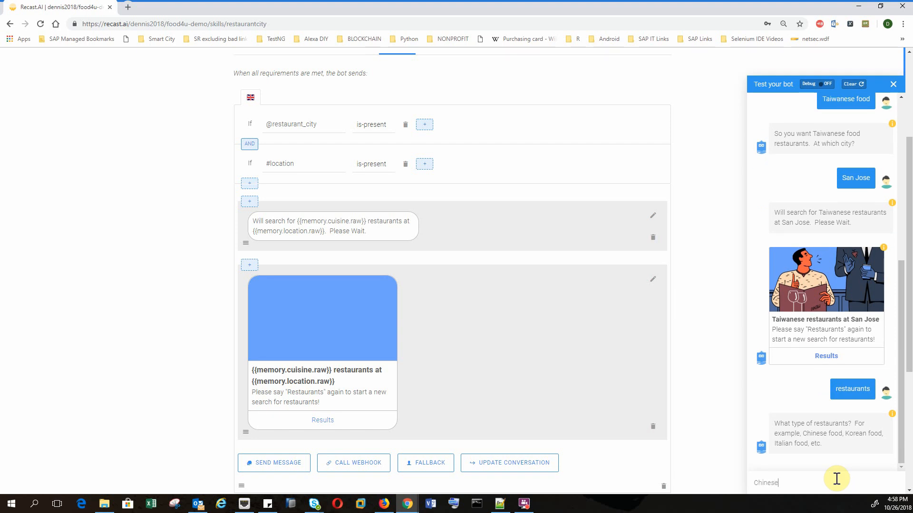
{"action": "key", "text": "Return"}
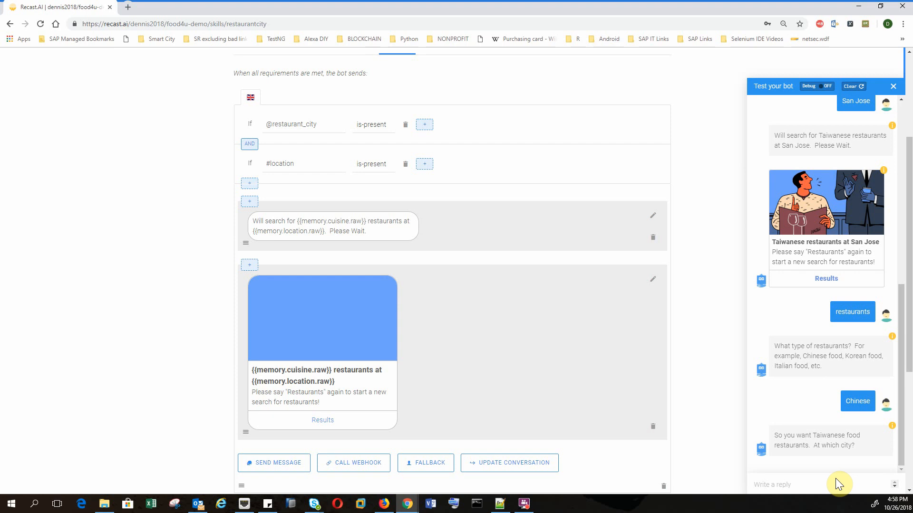
{"action": "type", "text": "Seattle"}
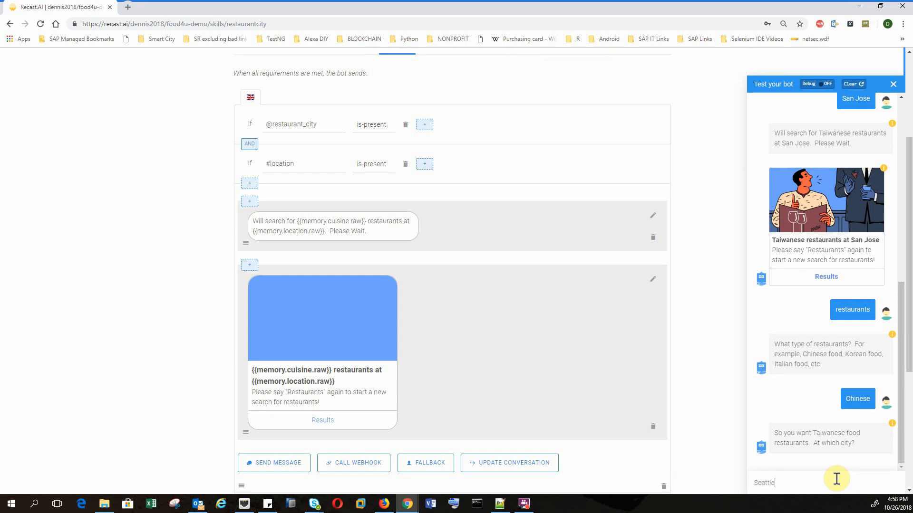
{"action": "key", "text": "Return"}
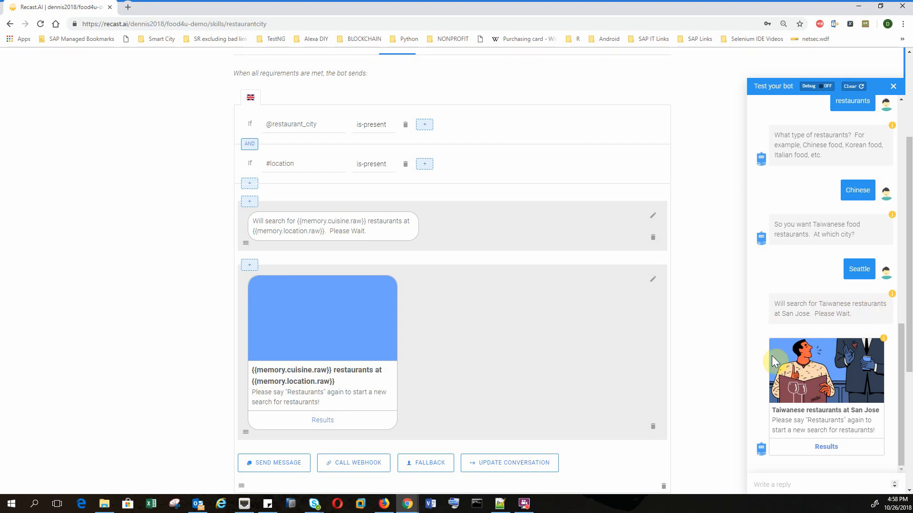
Add an Edit Memory action with Reset all memory enabled after the restaurantcity skill's result card, and save it
{"action": "scroll", "coordinate": [706, 302], "scroll_direction": "down", "scroll_amount": 2}
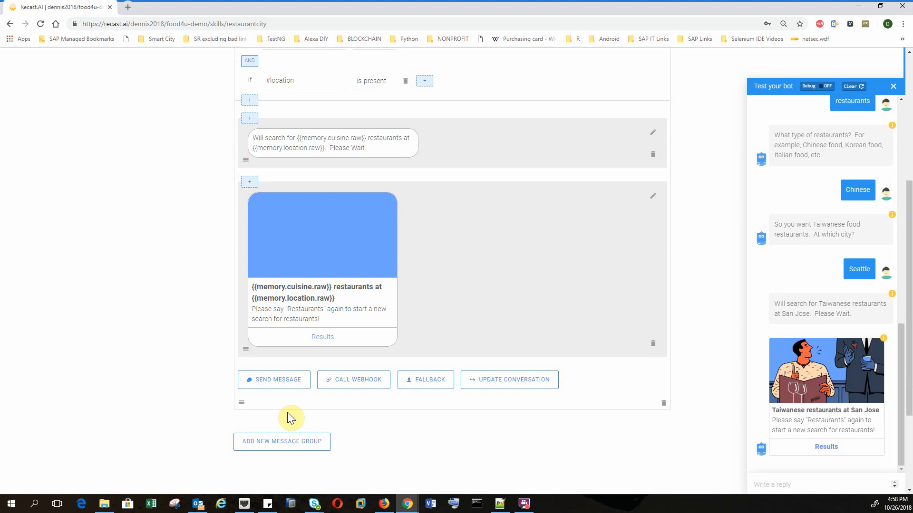
{"action": "scroll", "coordinate": [480, 340], "scroll_direction": "up", "scroll_amount": 1}
{"action": "scroll", "coordinate": [480, 339], "scroll_direction": "up", "scroll_amount": 5}
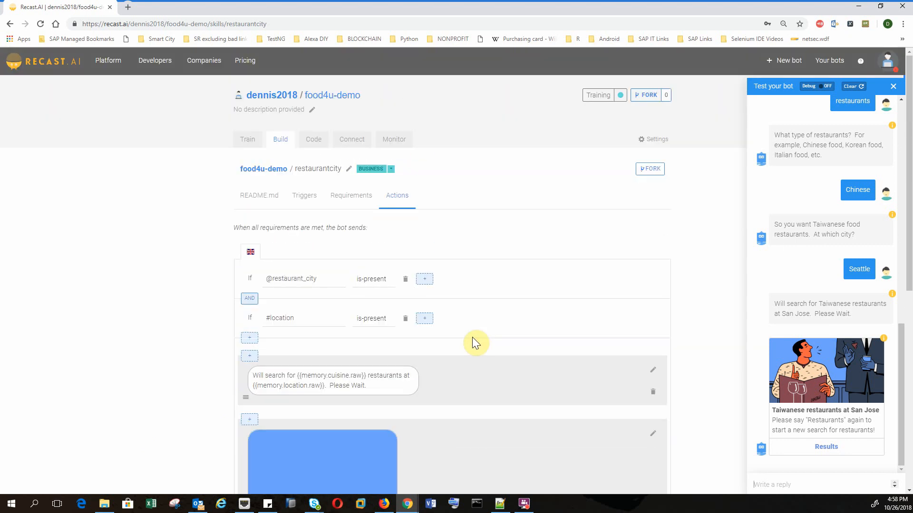
{"action": "scroll", "coordinate": [472, 338], "scroll_direction": "down", "scroll_amount": 7}
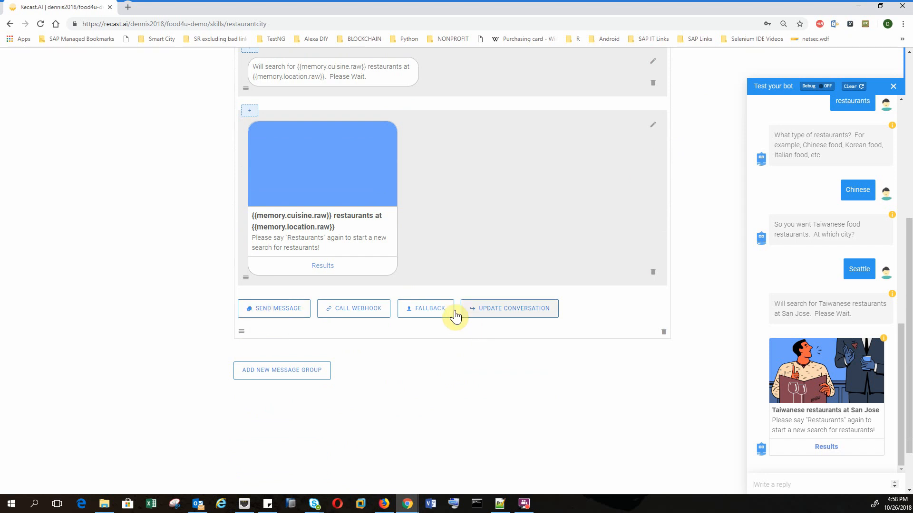
{"action": "left_click", "coordinate": [484, 314]}
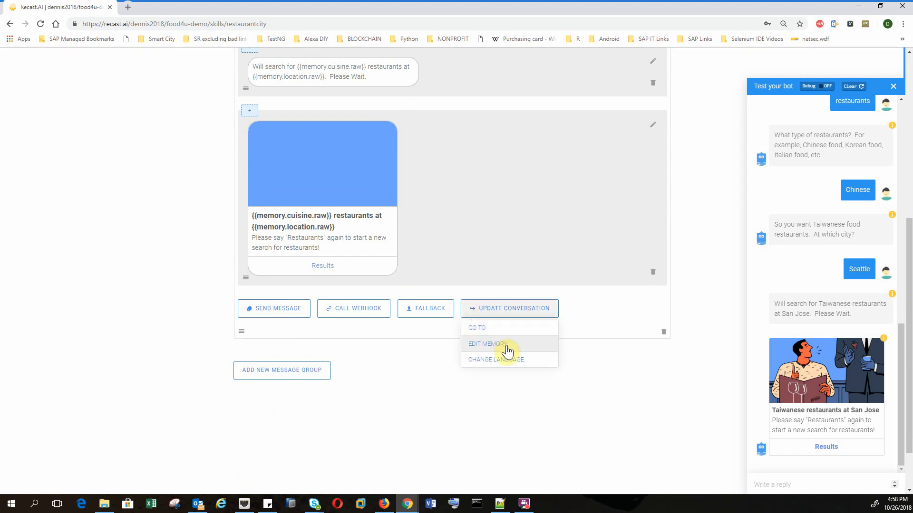
{"action": "left_click", "coordinate": [506, 352]}
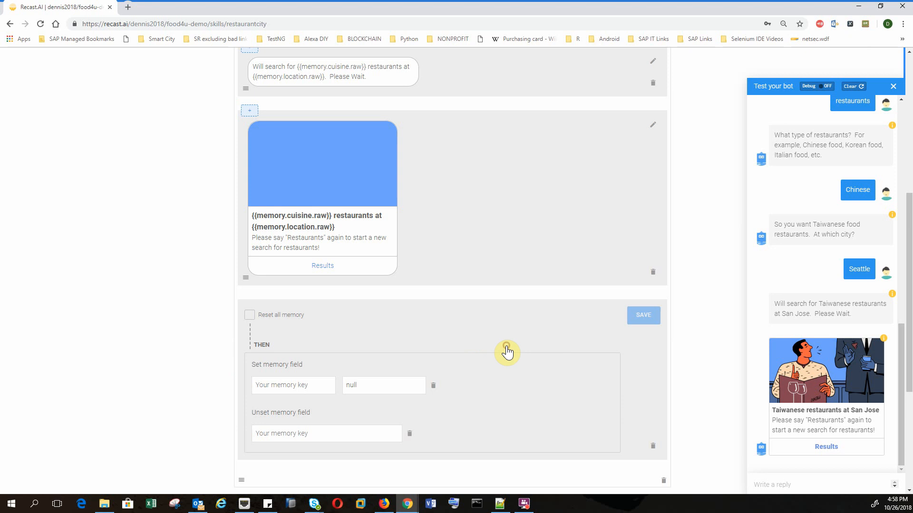
{"action": "left_click", "coordinate": [249, 316]}
{"action": "left_click", "coordinate": [644, 316]}
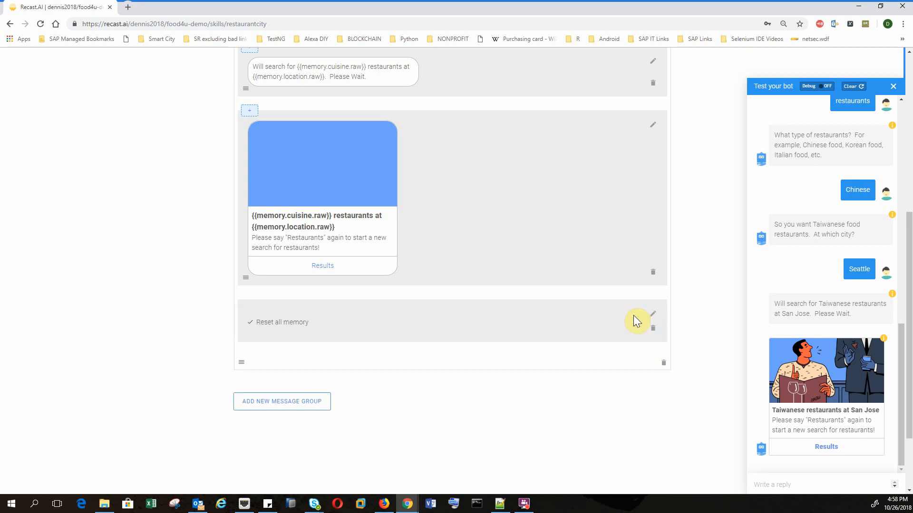
Clear the test conversation and start a new one by sending "I'm hungry"
{"action": "left_click", "coordinate": [825, 483]}
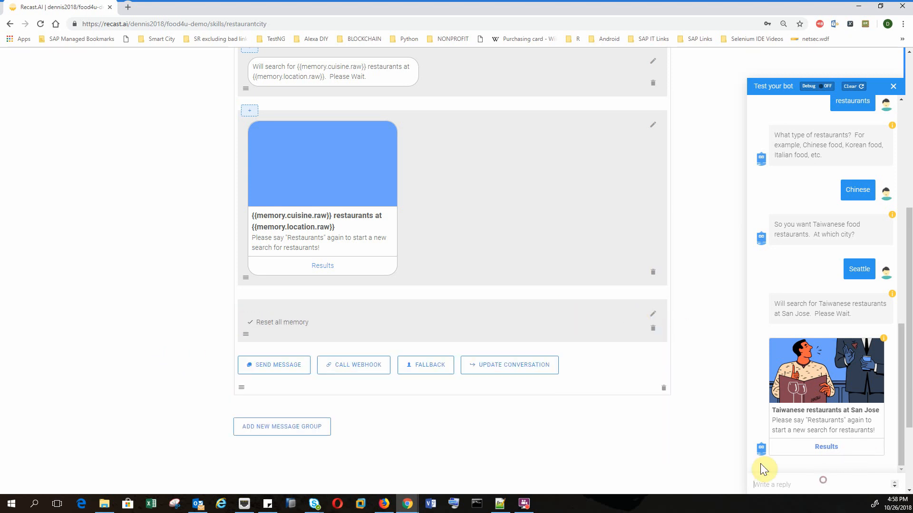
{"action": "left_click", "coordinate": [862, 88]}
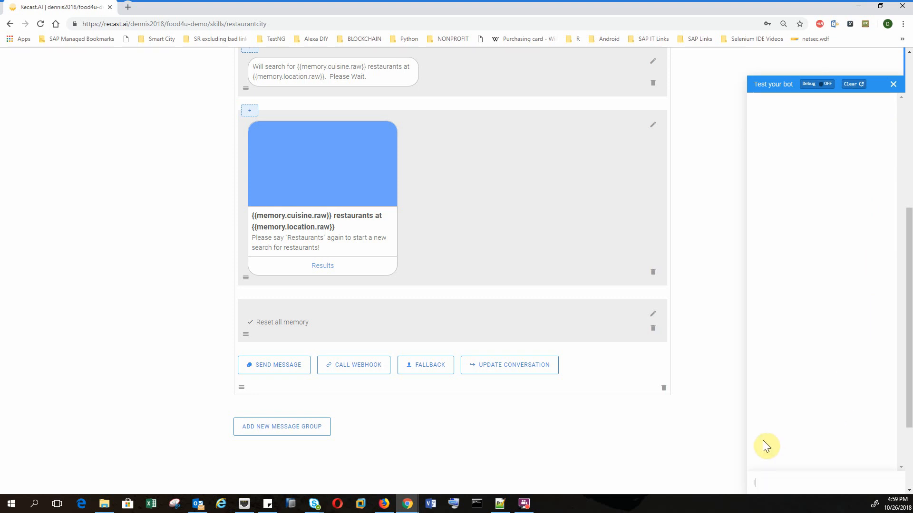
{"action": "type", "text": "I'm hungry"}
{"action": "key", "text": "Return"}
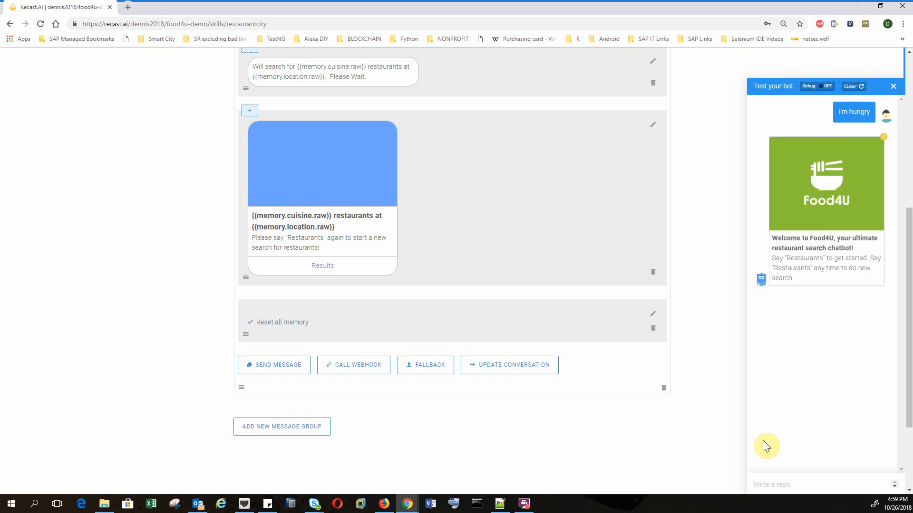
Send the bot "restaurants" and answer its cuisine question with "Korean food"
{"action": "type", "text": "restaura"}
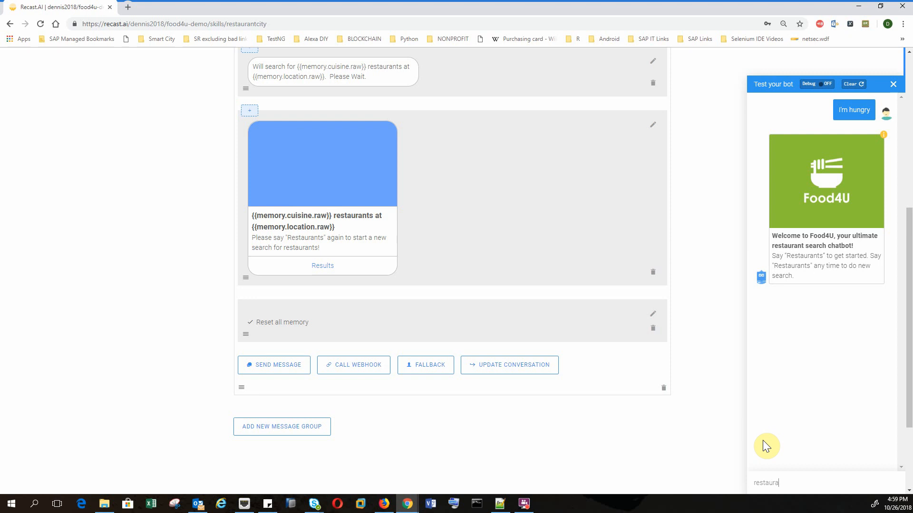
{"action": "type", "text": "nts"}
{"action": "key", "text": "Return"}
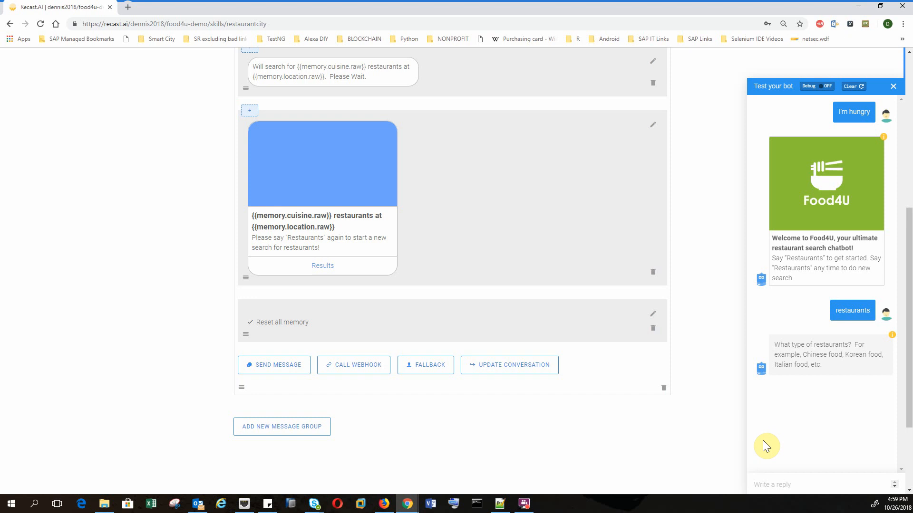
{"action": "type", "text": "Korean fo"}
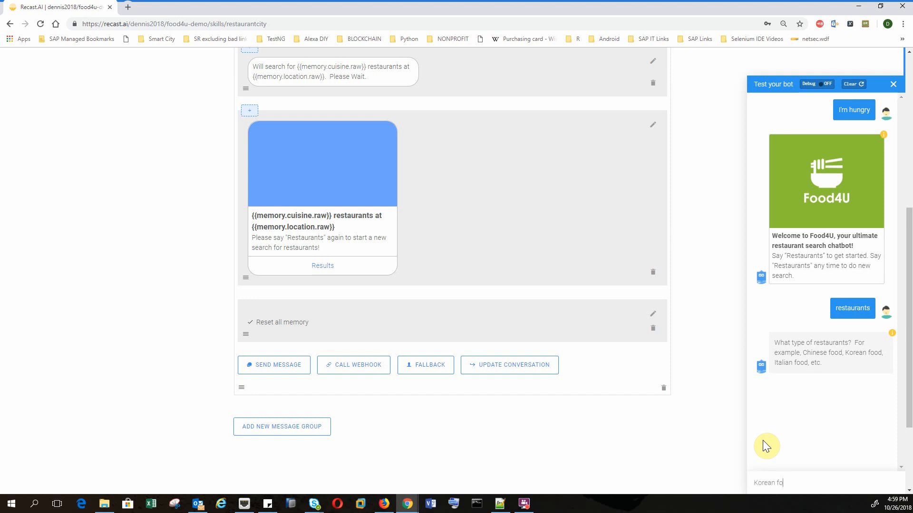
{"action": "type", "text": "od"}
{"action": "key", "text": "Return"}
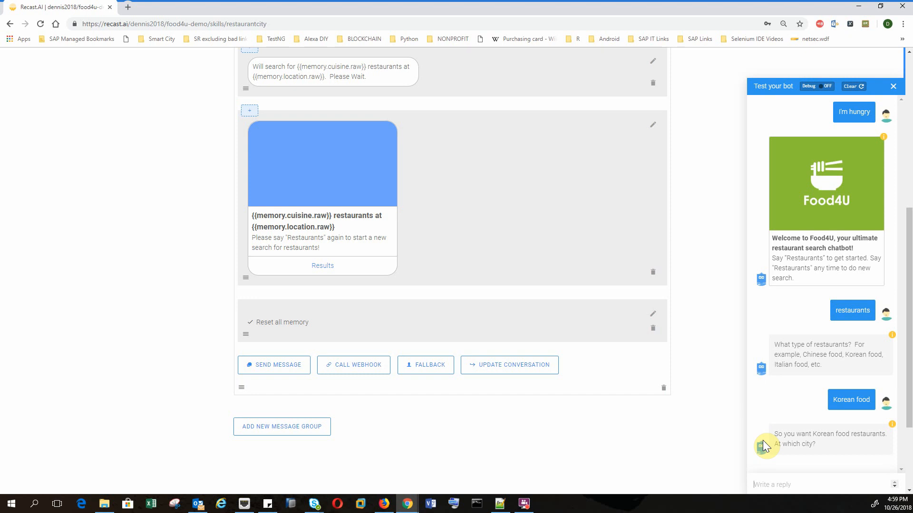
Answer the bot's city question with "I want restaurants in San Jose"
{"action": "type", "text": "San J"}
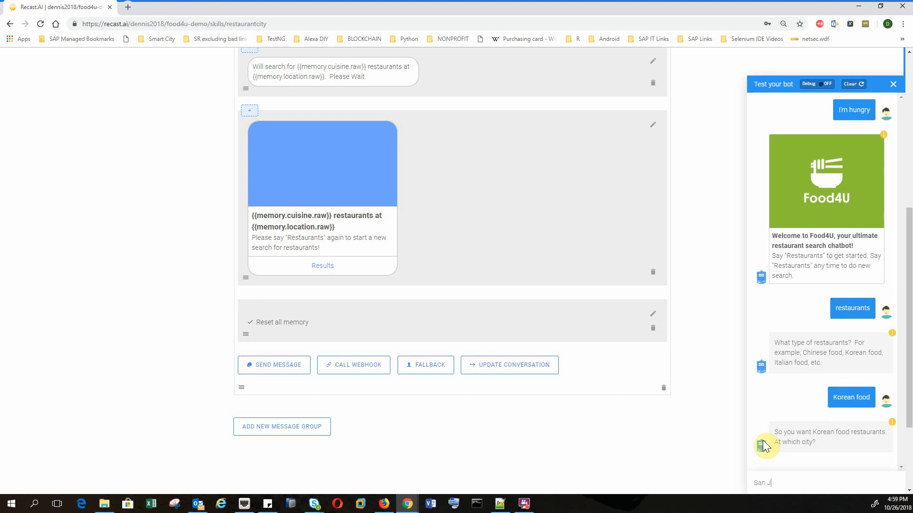
{"action": "type", "text": "ose"}
{"action": "type", "text": "I wan"}
{"action": "type", "text": "t rest"}
{"action": "type", "text": "aurants "}
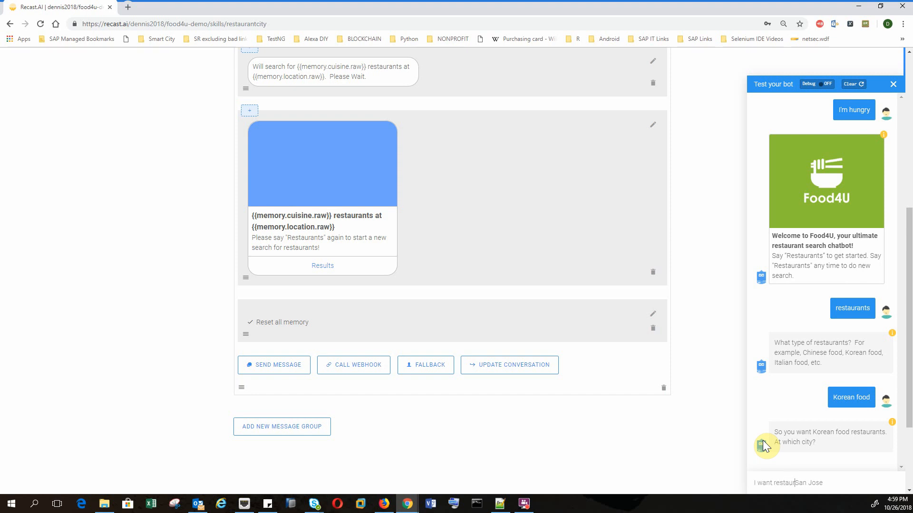
{"action": "type", "text": "in"}
{"action": "key", "text": "Return"}
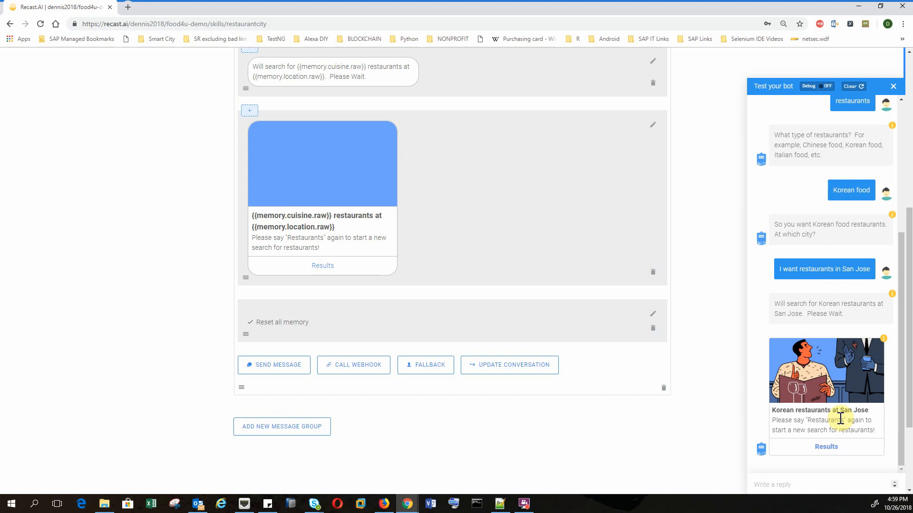
Open the Yelp results from the "Korean restaurants at San Jose" card, check them and close the Yelp page
{"action": "left_click", "coordinate": [827, 449]}
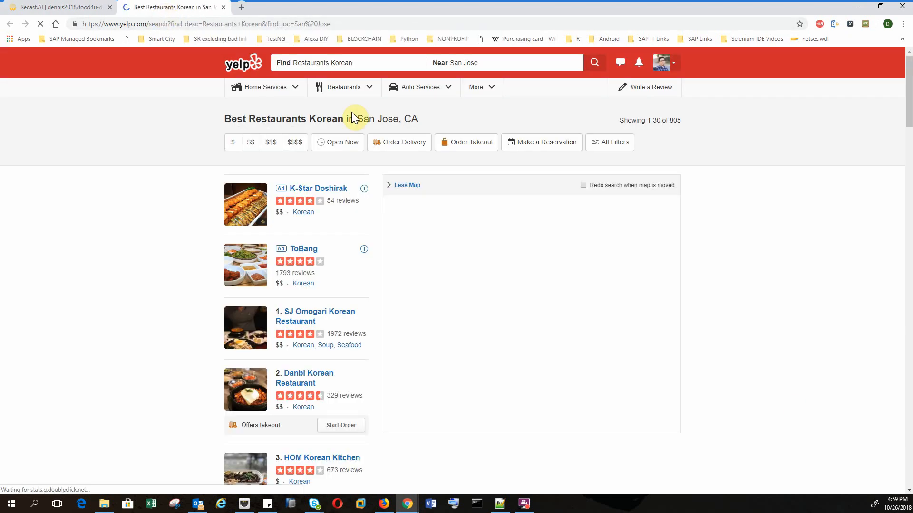
{"action": "left_click", "coordinate": [223, 6]}
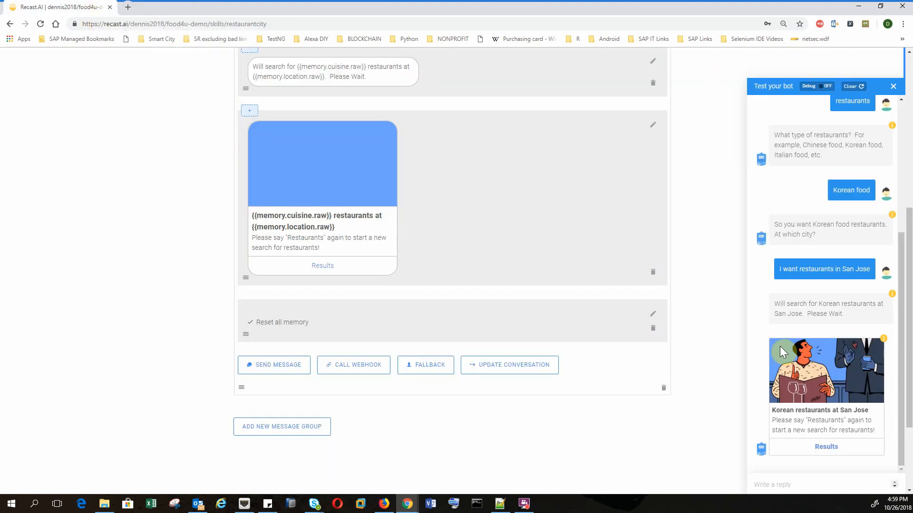
{"action": "scroll", "coordinate": [775, 384], "scroll_direction": "down", "scroll_amount": 2}
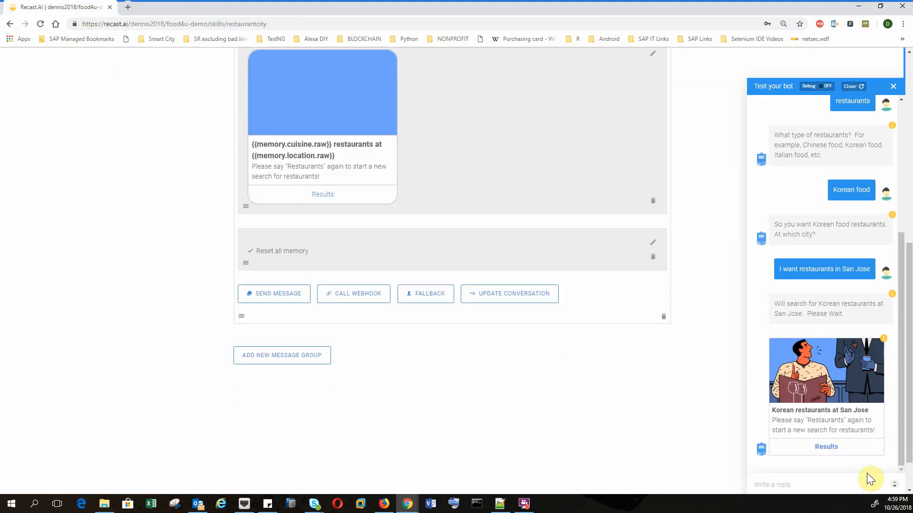
Test another search in the same conversation by sending "restaurants", "Japanese food" and "Seattle"
{"action": "left_click", "coordinate": [840, 482]}
{"action": "type", "text": "restaurants"}
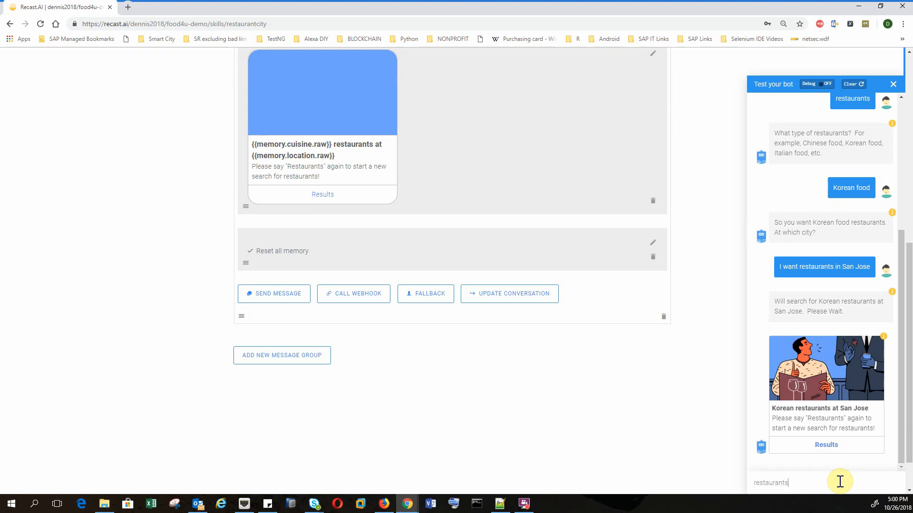
{"action": "key", "text": "Return"}
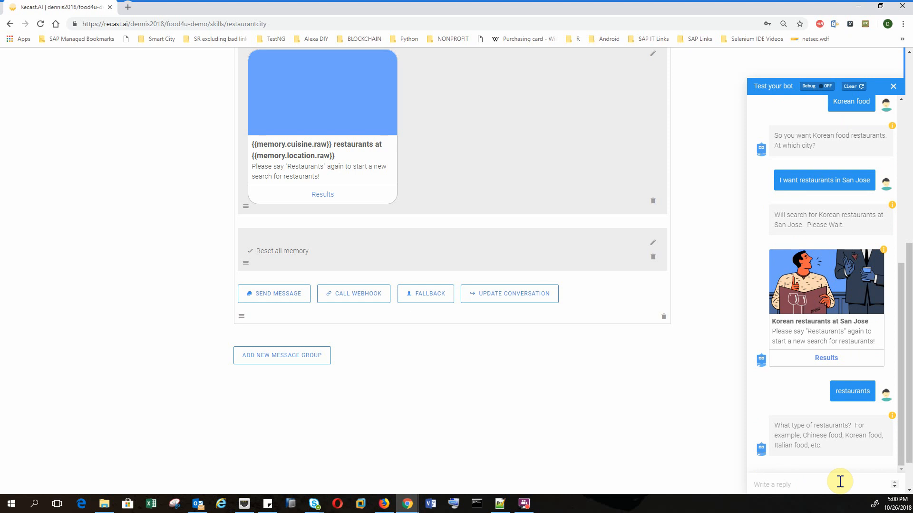
{"action": "type", "text": "Japanese"}
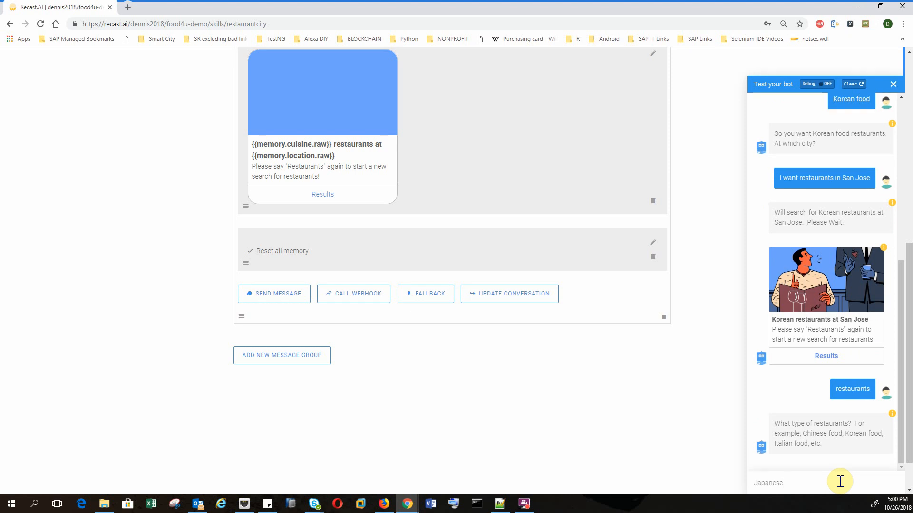
{"action": "type", "text": " food"}
{"action": "key", "text": "Return"}
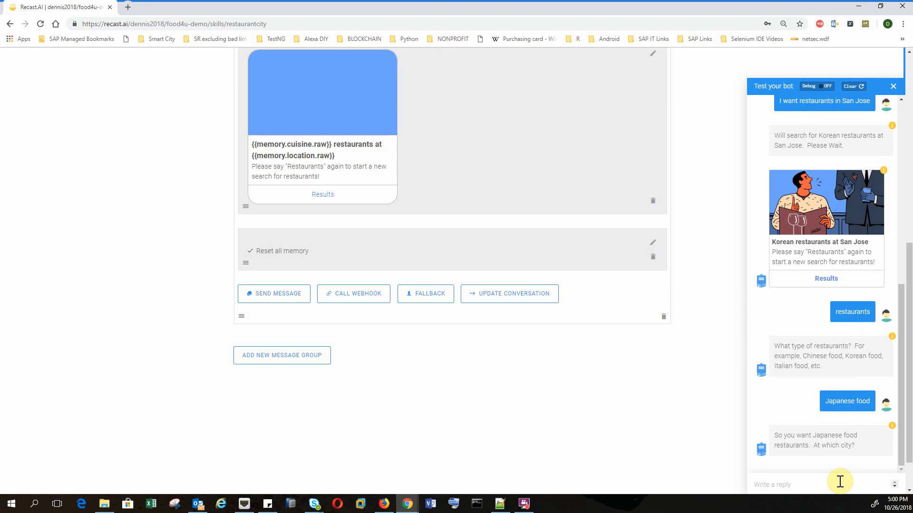
{"action": "type", "text": "Se"}
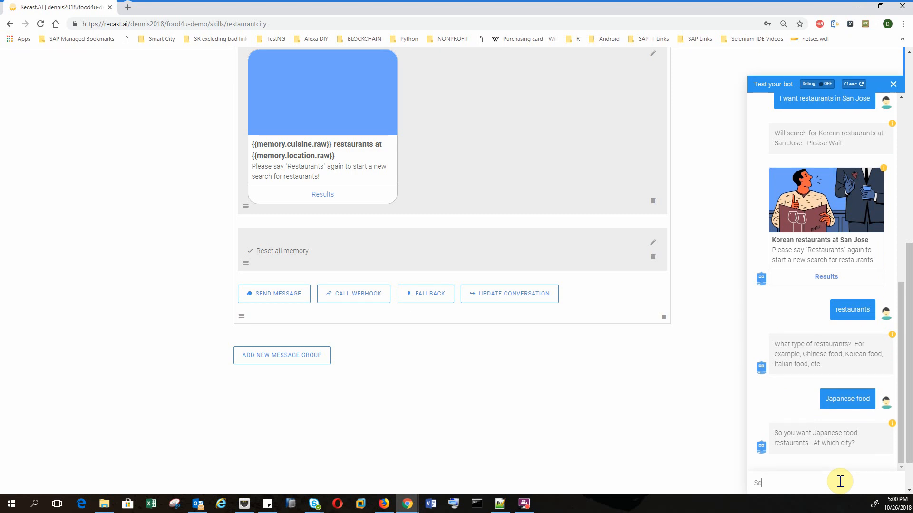
{"action": "type", "text": "attle"}
{"action": "key", "text": "Return"}
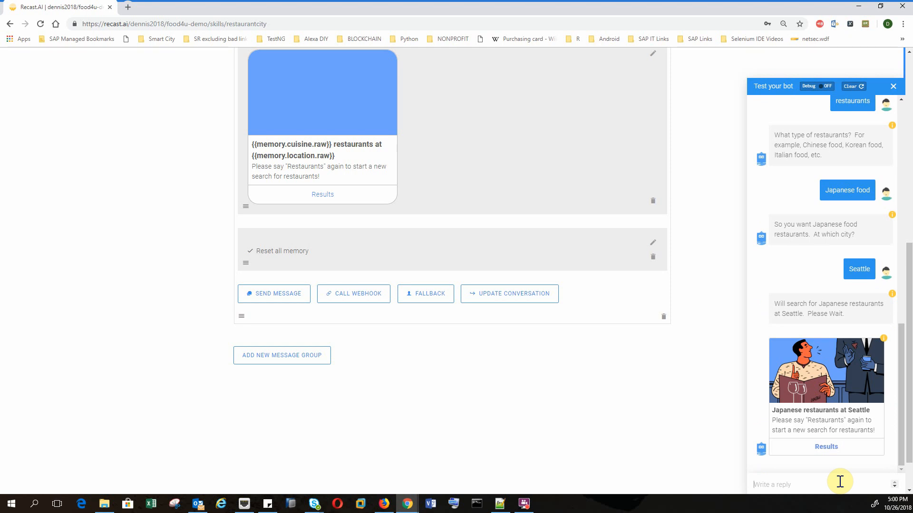
Review the conversation, then open the Yelp results from the "Japanese restaurants at Seattle" card and close the Yelp page
{"action": "scroll", "coordinate": [846, 297], "scroll_direction": "up", "scroll_amount": 3}
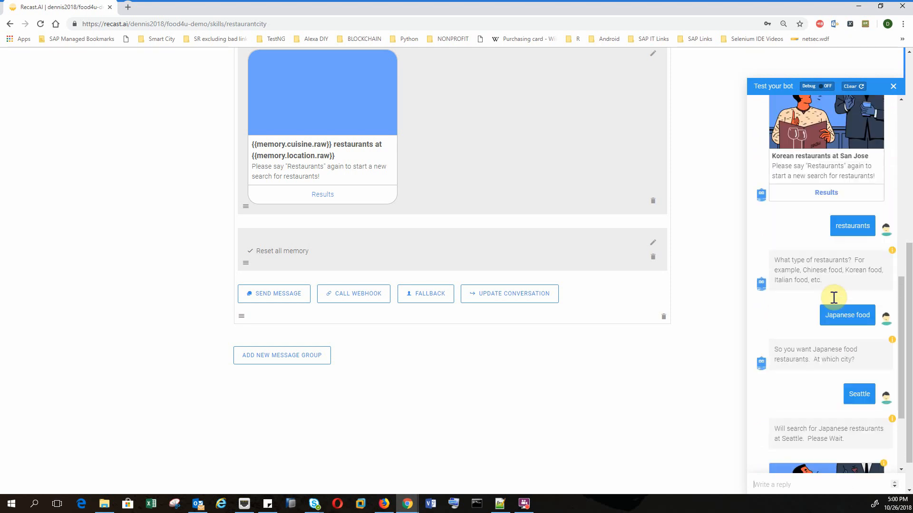
{"action": "scroll", "coordinate": [801, 307], "scroll_direction": "down", "scroll_amount": 5}
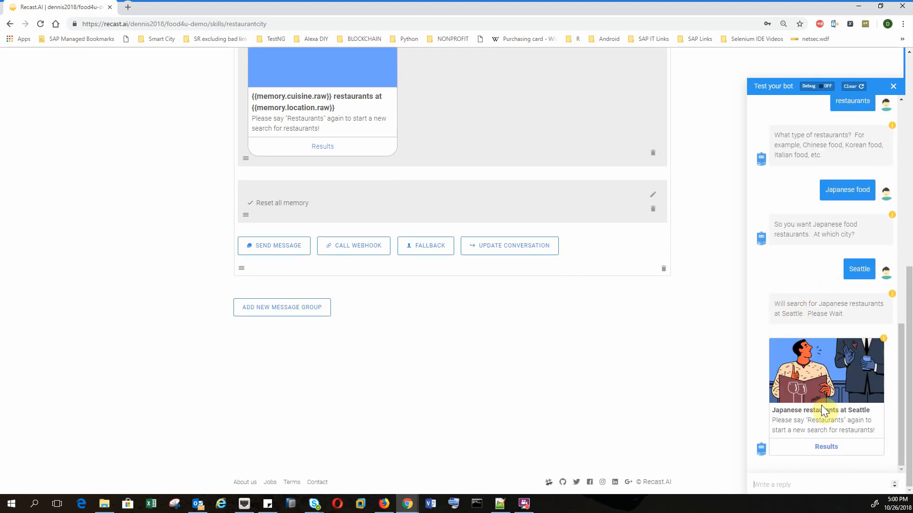
{"action": "left_click", "coordinate": [835, 450]}
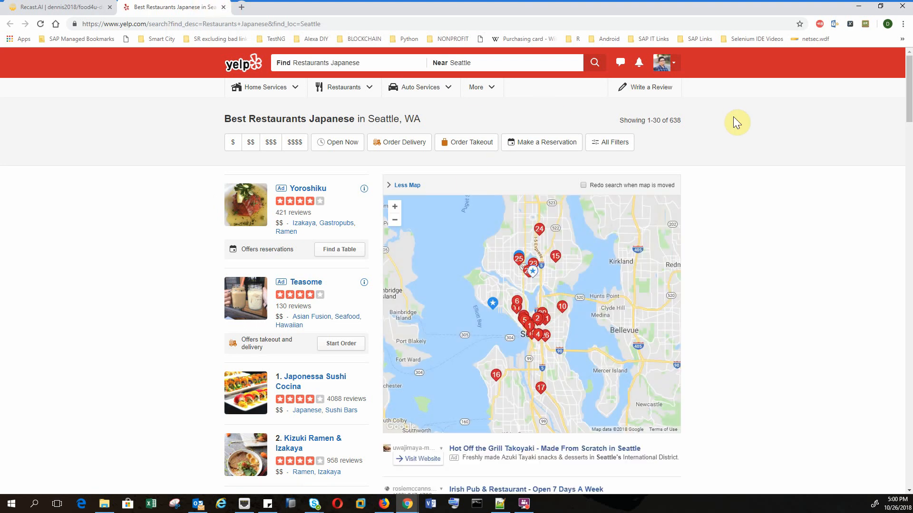
{"action": "left_click", "coordinate": [223, 7]}
Leave the restaurantcity skill and reopen the food4u-demo bot from the account's list of bots
{"action": "scroll", "coordinate": [552, 261], "scroll_direction": "up", "scroll_amount": 1}
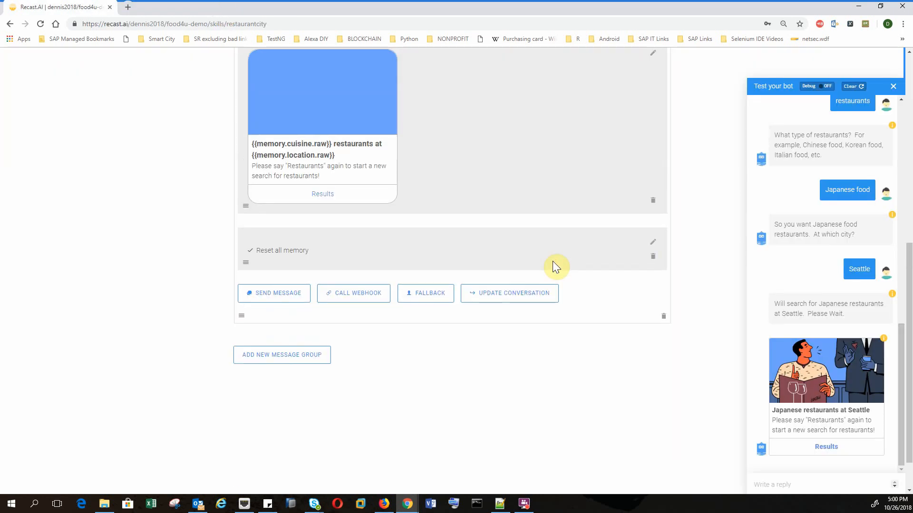
{"action": "scroll", "coordinate": [552, 261], "scroll_direction": "up", "scroll_amount": 8}
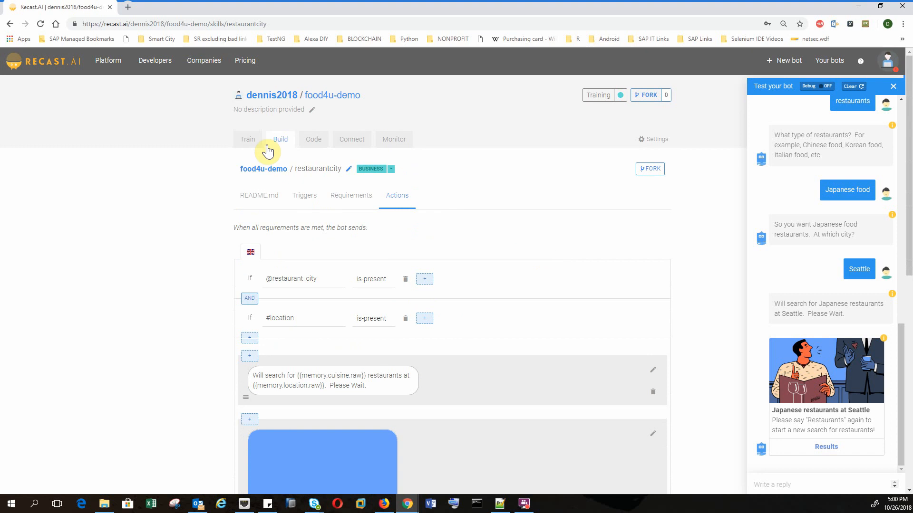
{"action": "left_click", "coordinate": [279, 142]}
{"action": "left_click", "coordinate": [255, 142]}
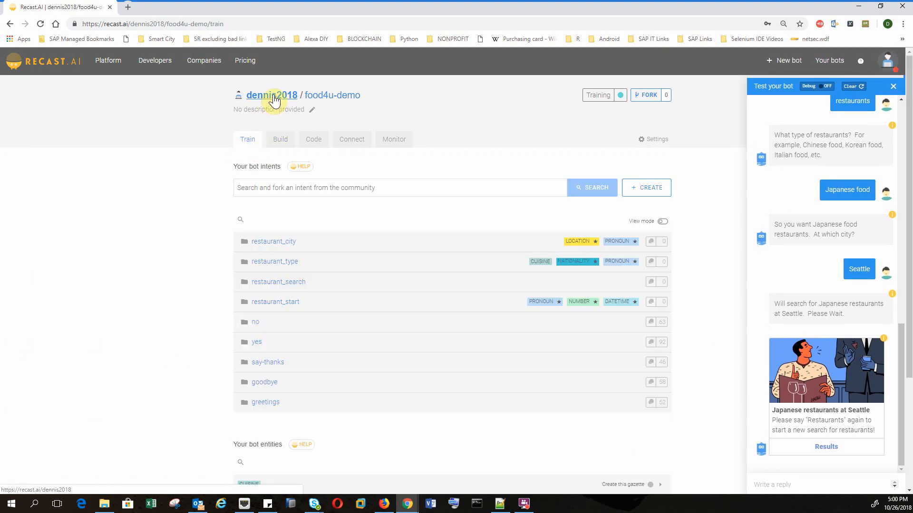
{"action": "left_click", "coordinate": [274, 97]}
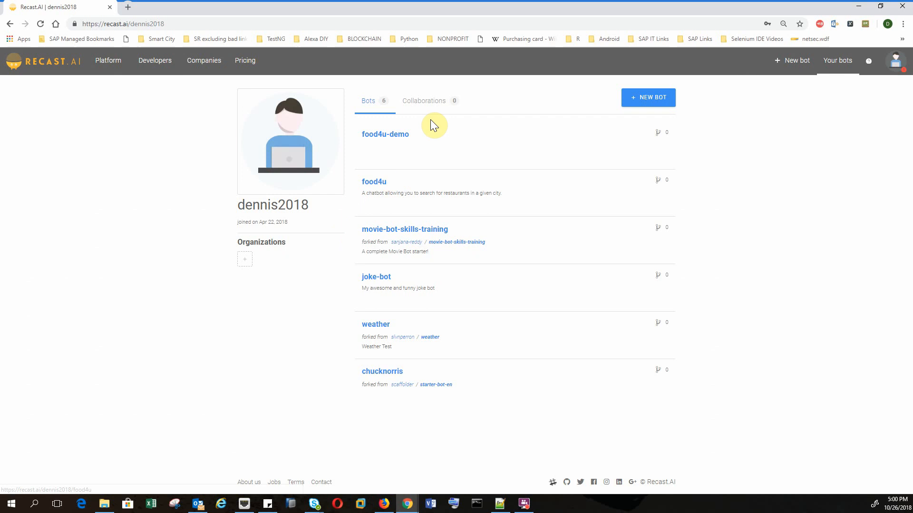
{"action": "left_click", "coordinate": [391, 137]}
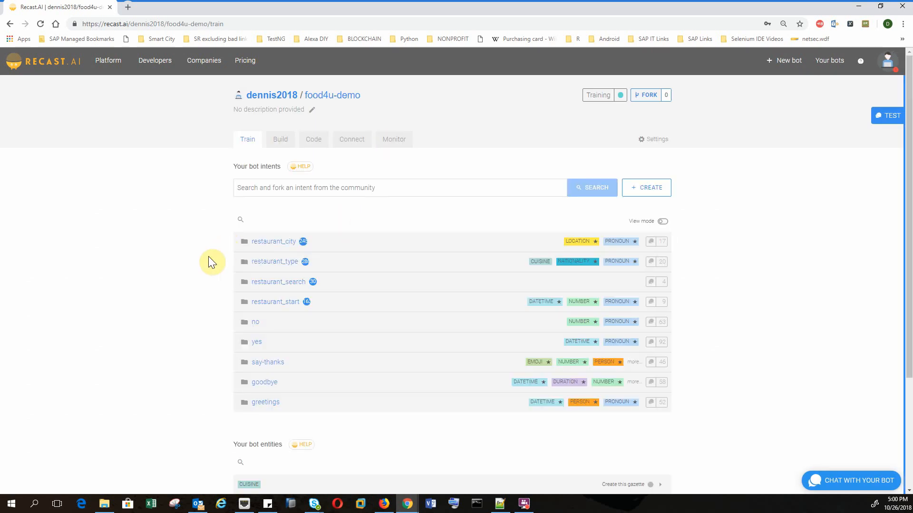
Examine the user channels that food4u-demo can be connected to, including Slack, Messenger, SAP CoPilot and SAP Jam Collaboration
{"action": "left_click", "coordinate": [350, 143]}
{"action": "scroll", "coordinate": [233, 354], "scroll_direction": "down", "scroll_amount": 1}
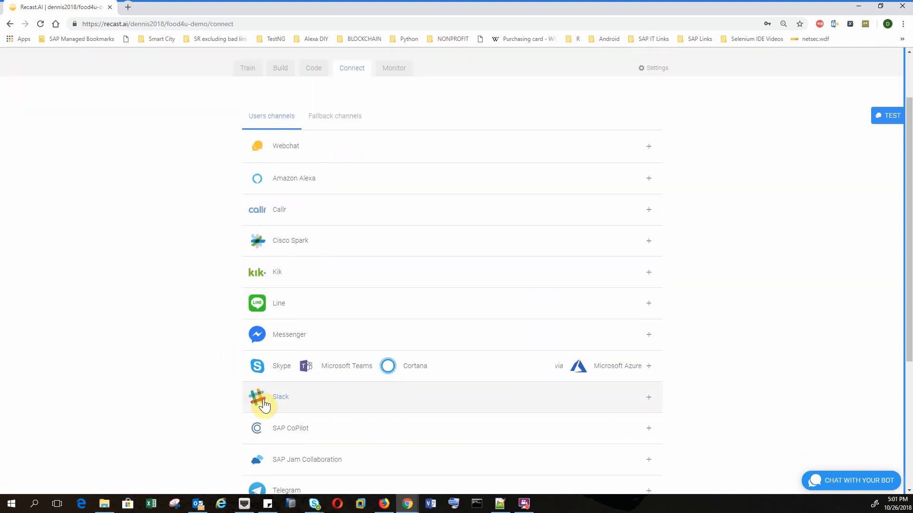
{"action": "scroll", "coordinate": [217, 354], "scroll_direction": "up", "scroll_amount": 1}
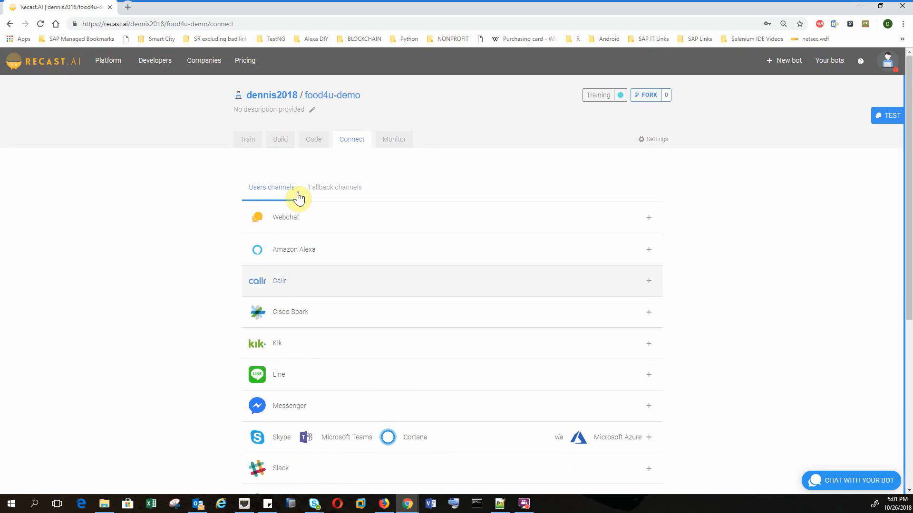
{"action": "scroll", "coordinate": [219, 378], "scroll_direction": "down", "scroll_amount": 1}
{"action": "scroll", "coordinate": [214, 381], "scroll_direction": "up", "scroll_amount": 1}
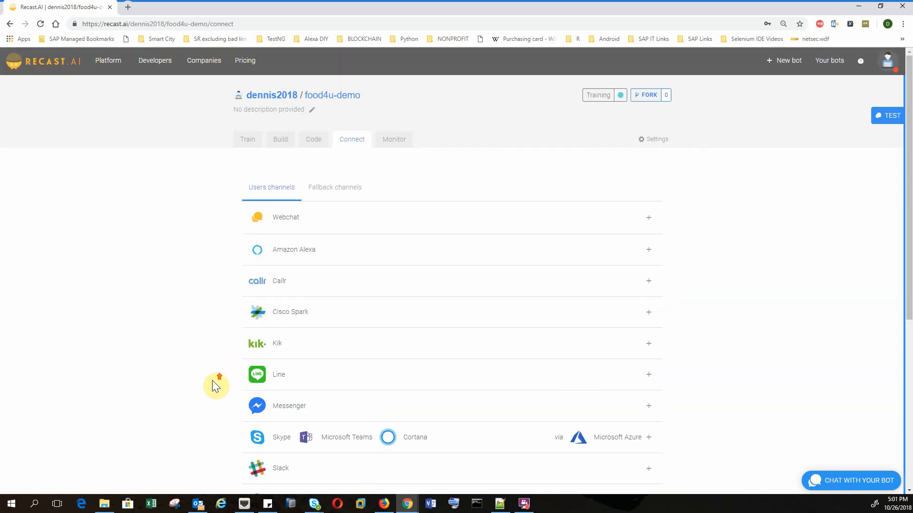
{"action": "left_click", "coordinate": [245, 140]}
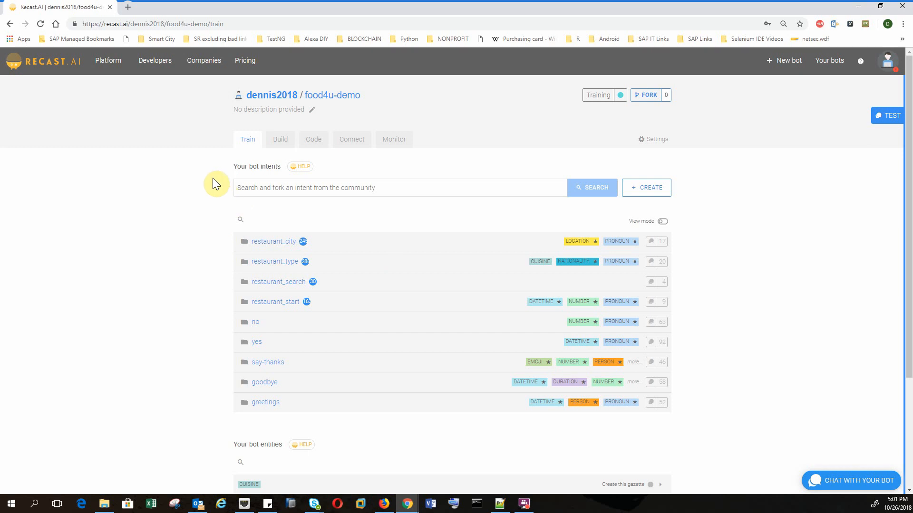
{"action": "left_click", "coordinate": [353, 142]}
{"action": "scroll", "coordinate": [346, 329], "scroll_direction": "down", "scroll_amount": 2}
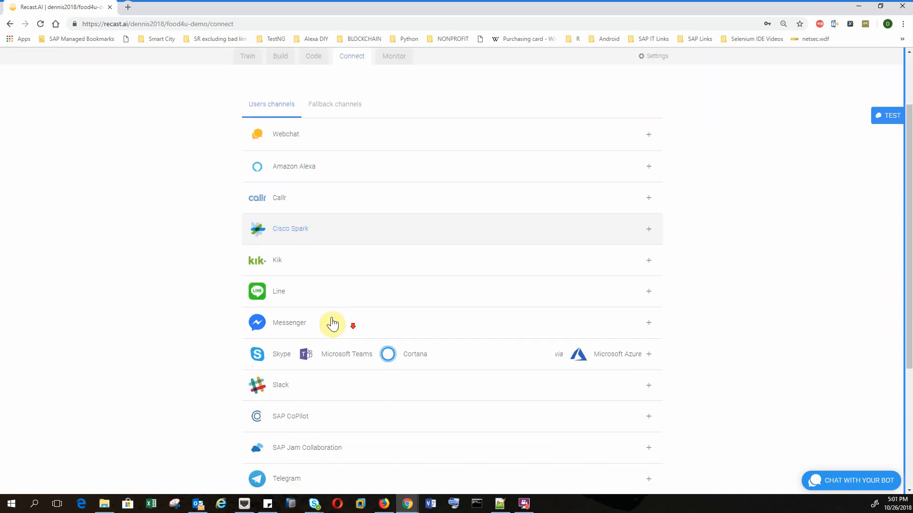
{"action": "scroll", "coordinate": [309, 331], "scroll_direction": "down", "scroll_amount": 2}
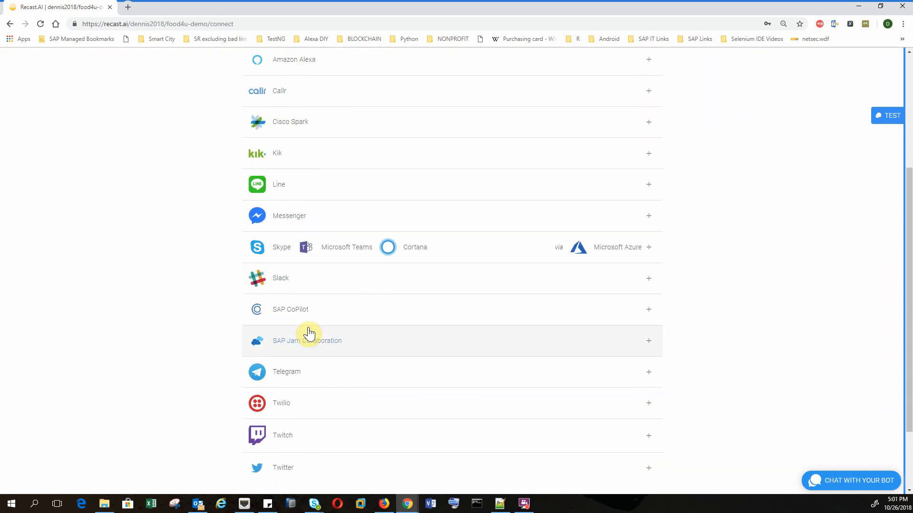
{"action": "scroll", "coordinate": [333, 328], "scroll_direction": "down", "scroll_amount": 2}
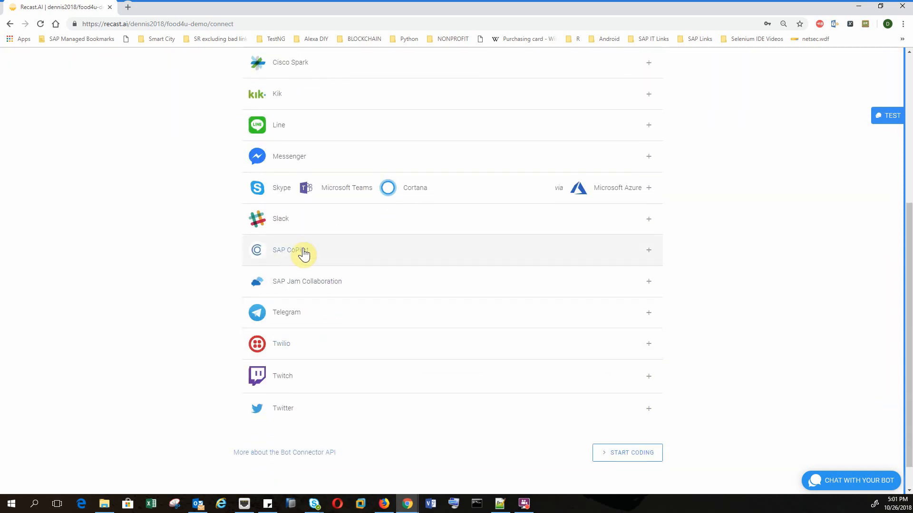
{"action": "scroll", "coordinate": [318, 263], "scroll_direction": "up", "scroll_amount": 1}
{"action": "scroll", "coordinate": [318, 262], "scroll_direction": "up", "scroll_amount": 5}
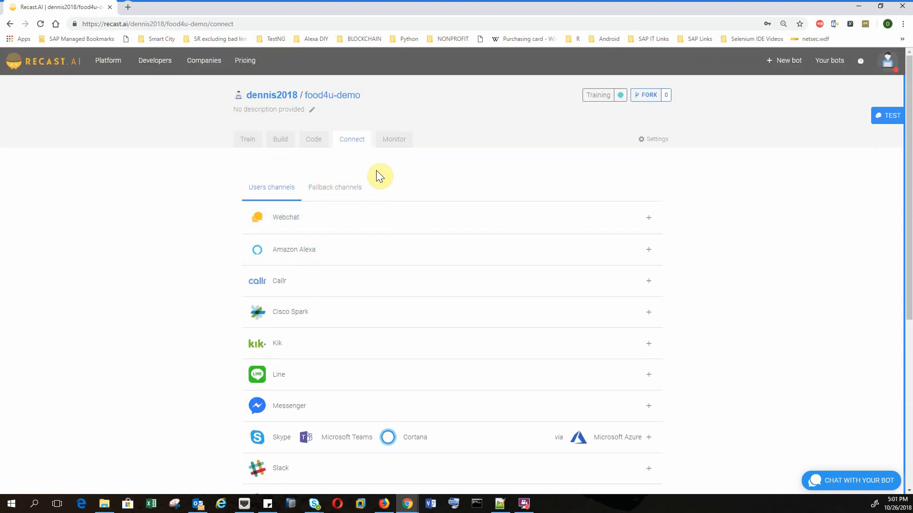
{"action": "scroll", "coordinate": [296, 339], "scroll_direction": "down", "scroll_amount": 2}
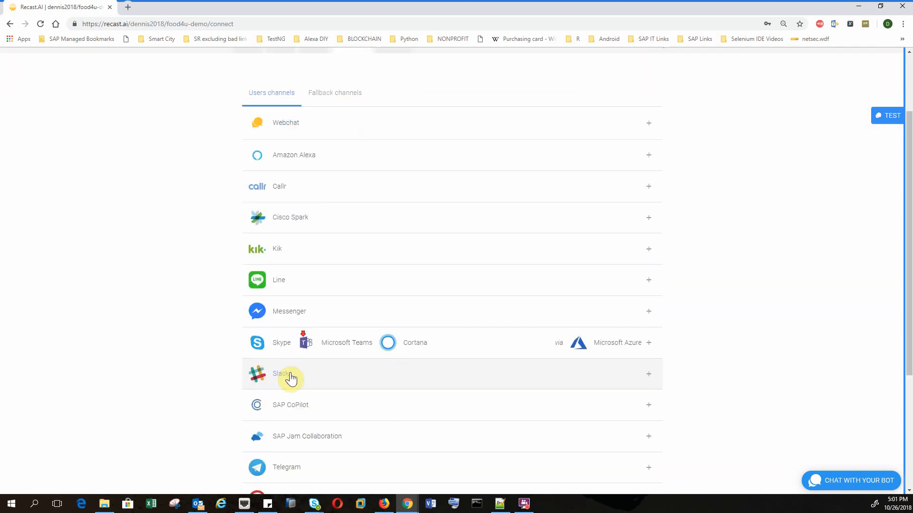
{"action": "scroll", "coordinate": [348, 326], "scroll_direction": "up", "scroll_amount": 2}
Go back to the account's list of bots through the training page and open food4u-demo again
{"action": "left_click", "coordinate": [239, 145]}
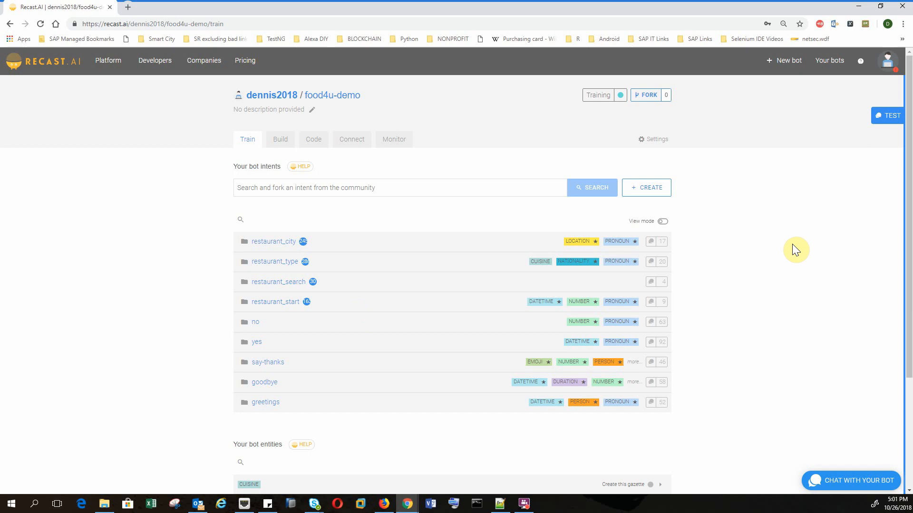
{"action": "left_click", "coordinate": [284, 97]}
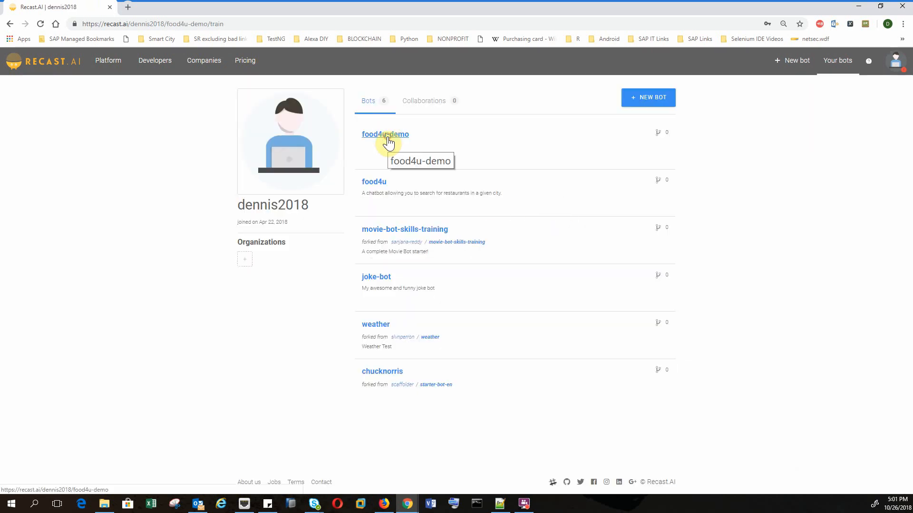
{"action": "left_click", "coordinate": [388, 141]}
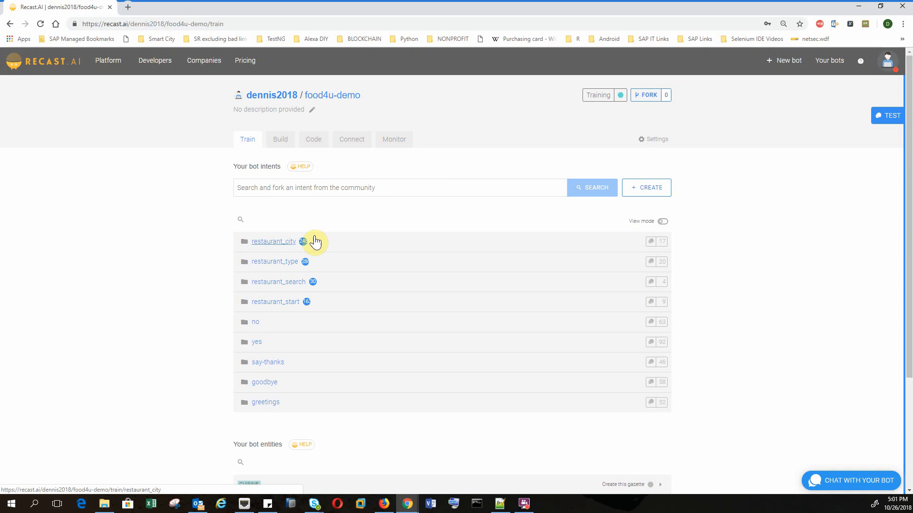
Look over food4u-demo's skills, log feed, channels and intents, and return to the list of bots
{"action": "left_click", "coordinate": [285, 140]}
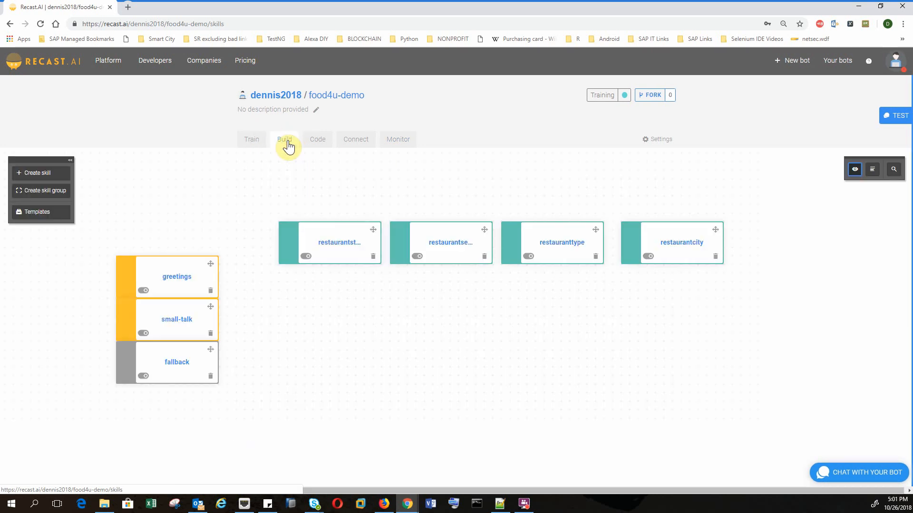
{"action": "left_click", "coordinate": [408, 139]}
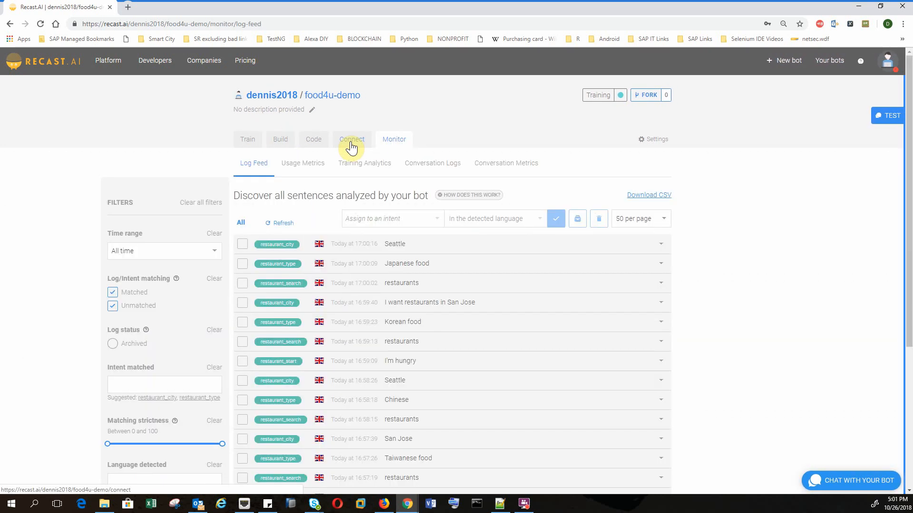
{"action": "left_click", "coordinate": [345, 142]}
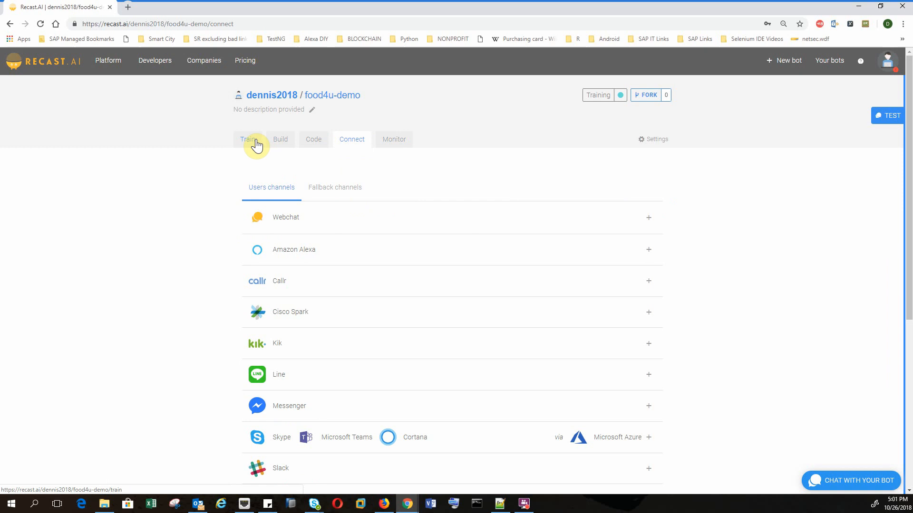
{"action": "left_click", "coordinate": [255, 141]}
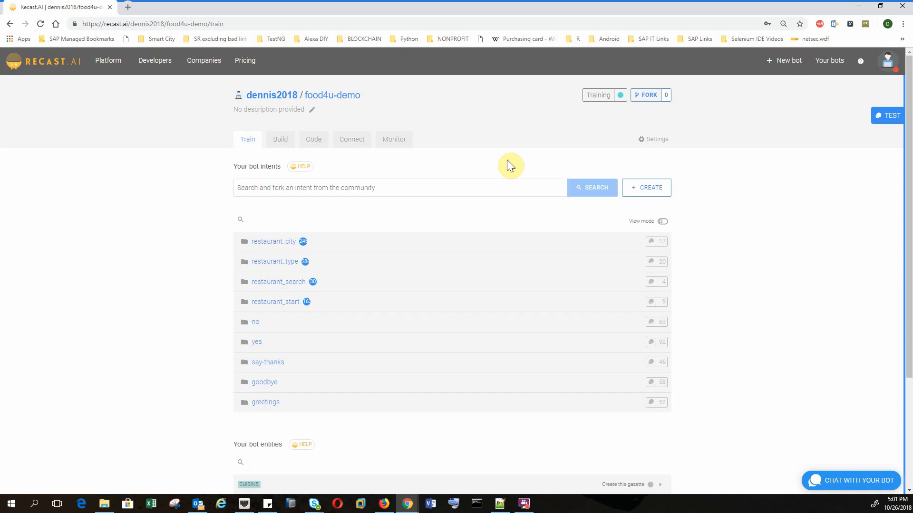
{"action": "left_click", "coordinate": [281, 95]}
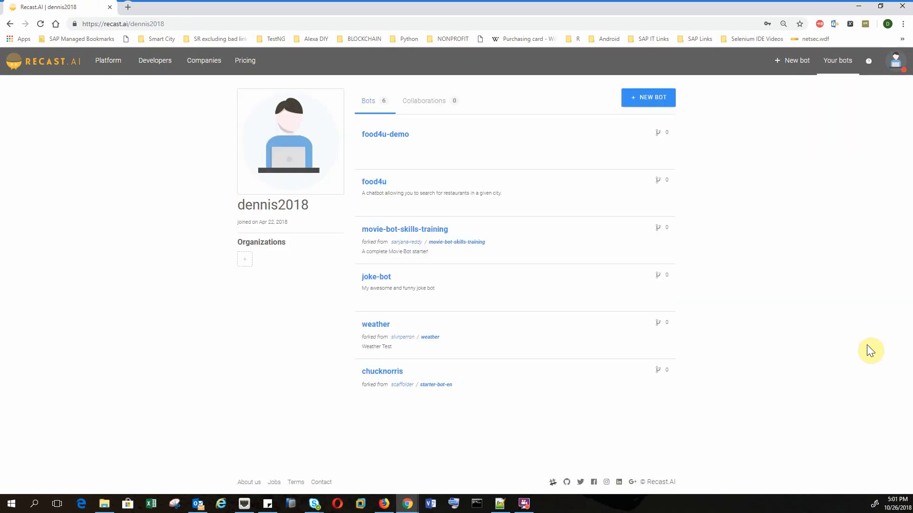
{"action": "left_click", "coordinate": [525, 507]}
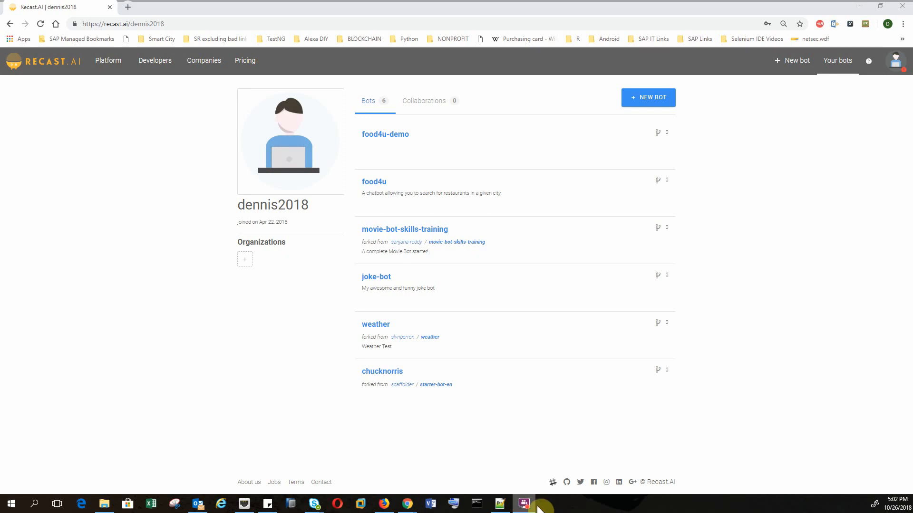